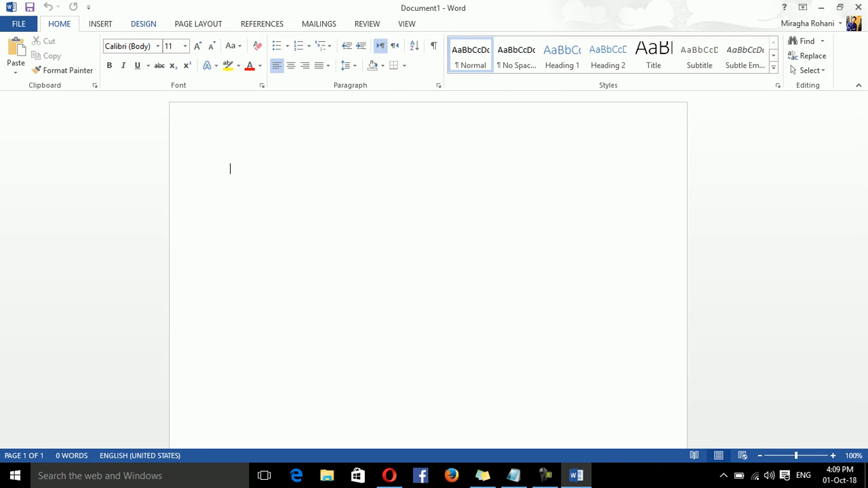
click(143, 24)
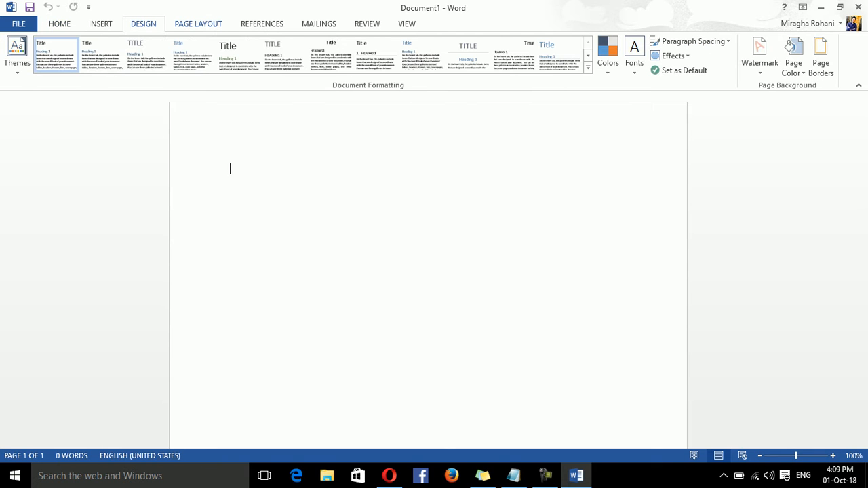
click(198, 24)
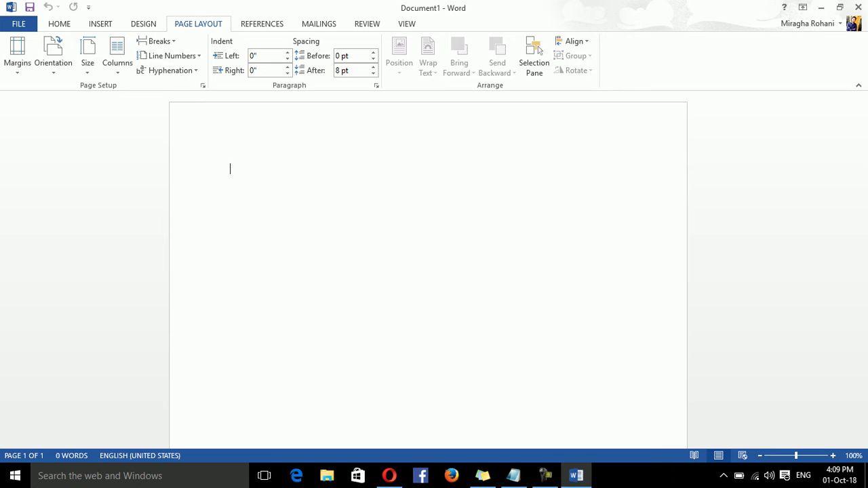
click(17, 58)
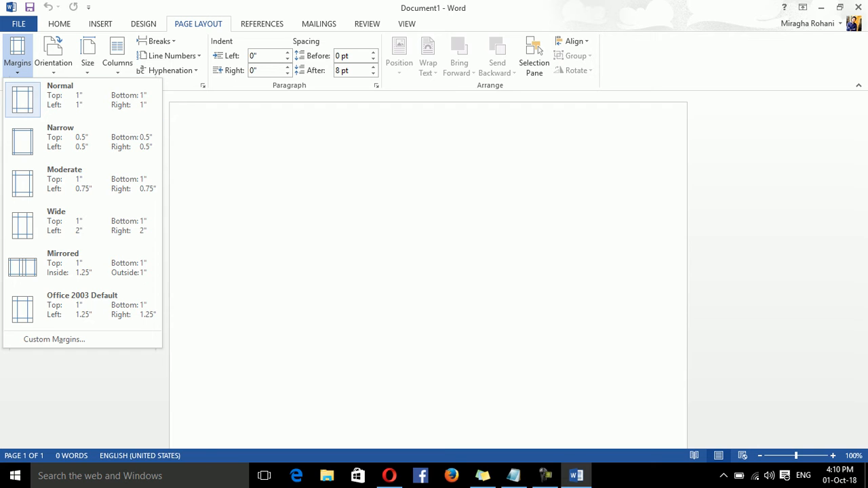
key(Escape)
- Generate sample paragraphs with =rand() and return the cursor to the start of the document
text(=rand())
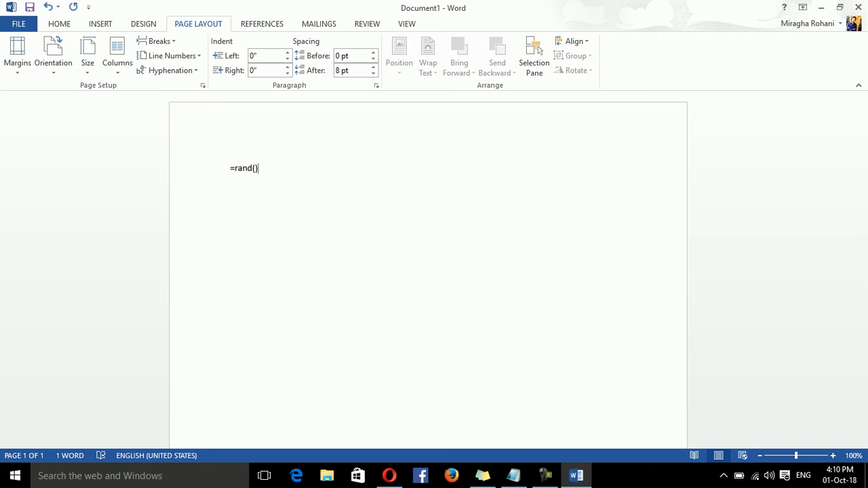
key(Return)
key(Up)
key(Up)
key(Up)
key(Up)
key(Up)
key(Up)
key(Up)
key(Up)
key(Up)
key(Up)
key(Up)
key(Up)
key(Up)
key(Up)
key(Up)
key(Up)
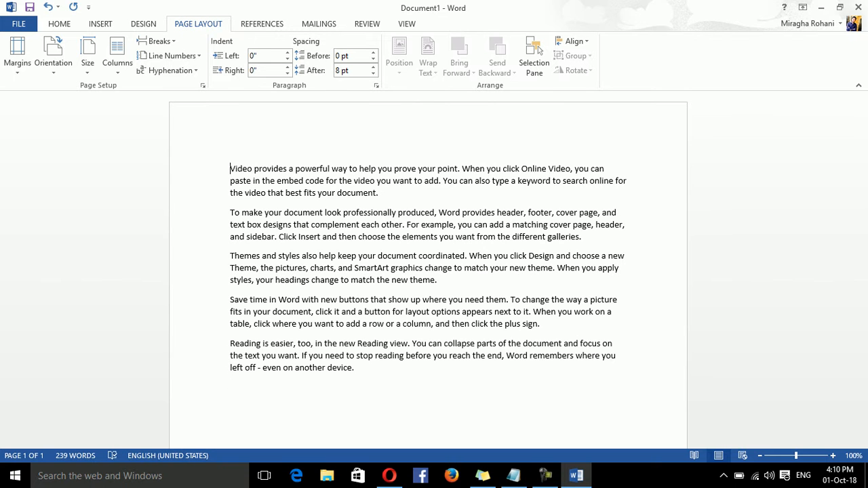
- Examine the page's left edge enlarged to 284% and the print preview, and bring the zoom back to 98%
click(231, 237)
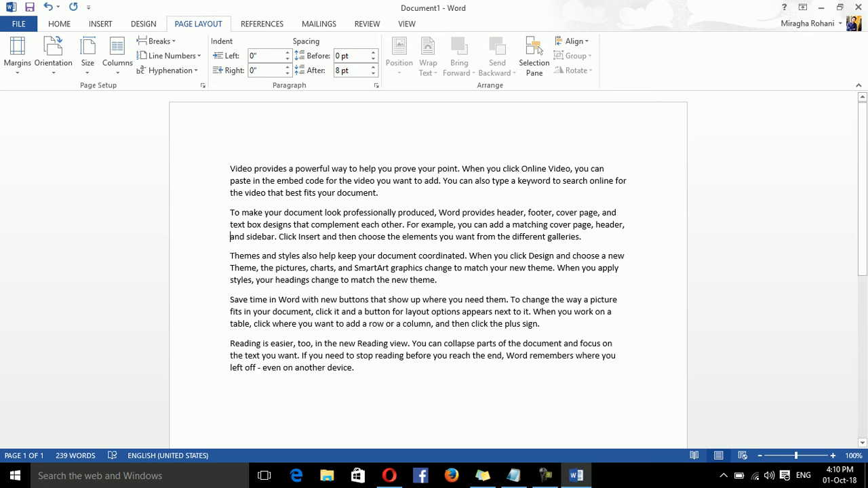
drag(797, 455, 811, 456)
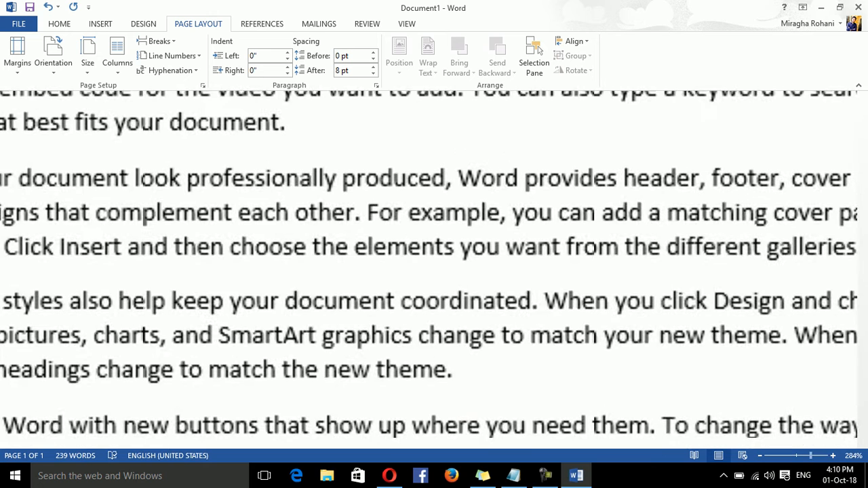
drag(428, 443, 242, 444)
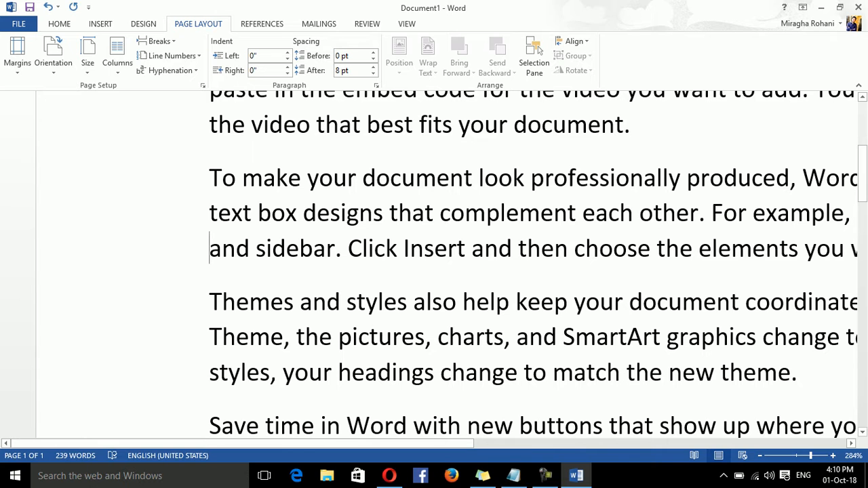
key(ctrl+p)
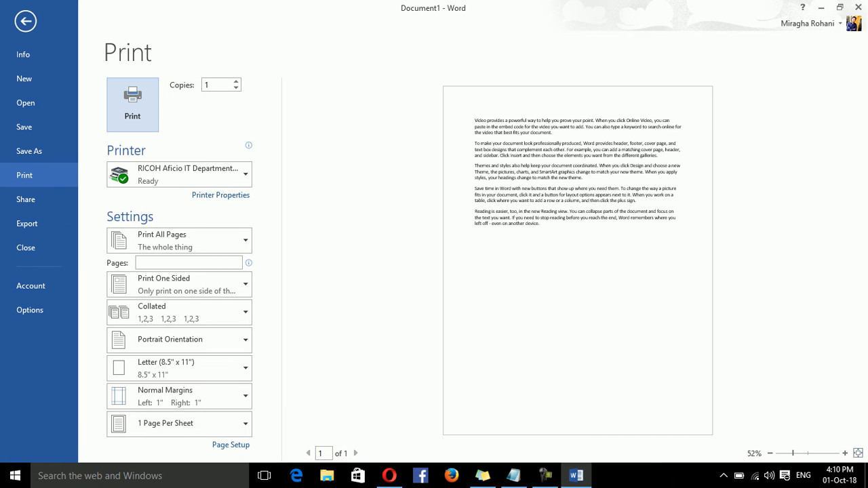
key(Escape)
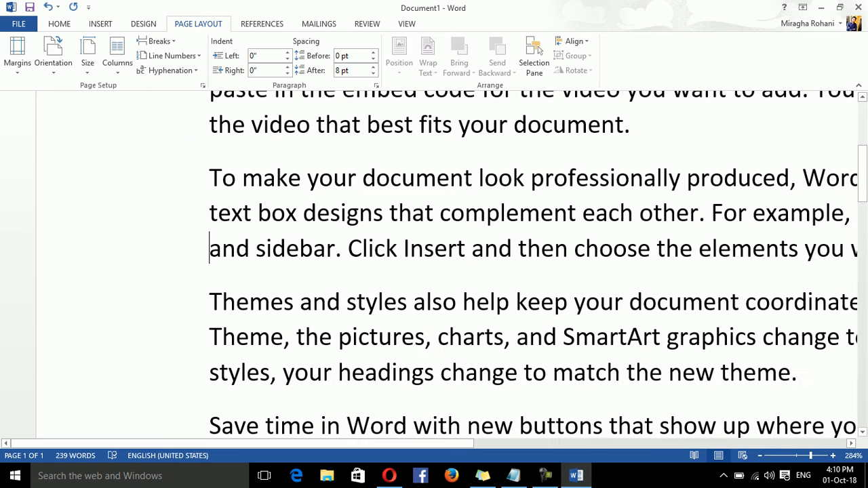
scroll(434, 264, down, 18)
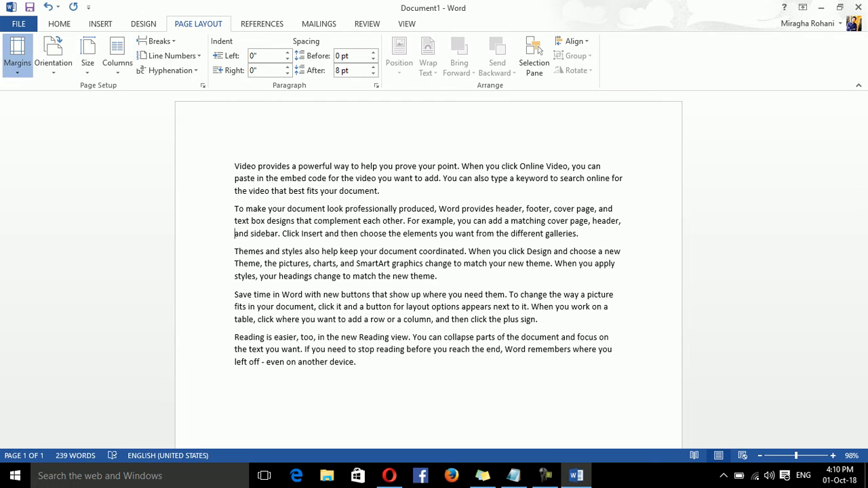
- Apply the Narrow margin preset (0.5" on all sides) and switch the document back to Normal margins
click(17, 53)
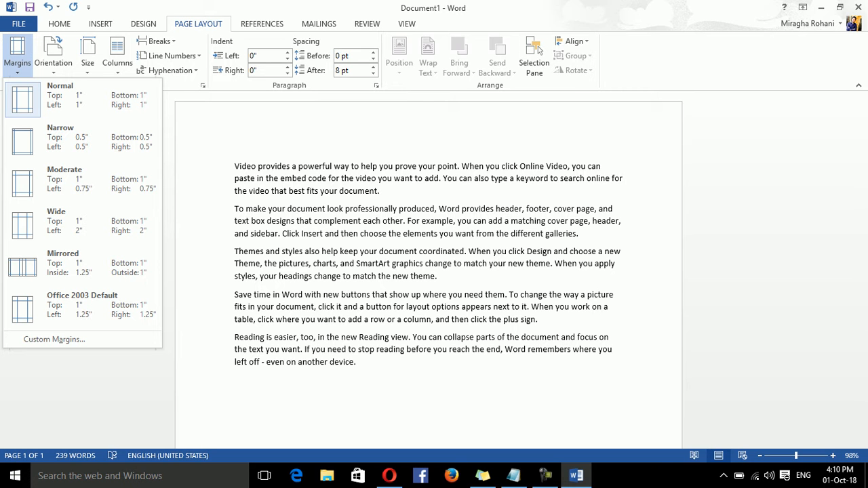
click(68, 138)
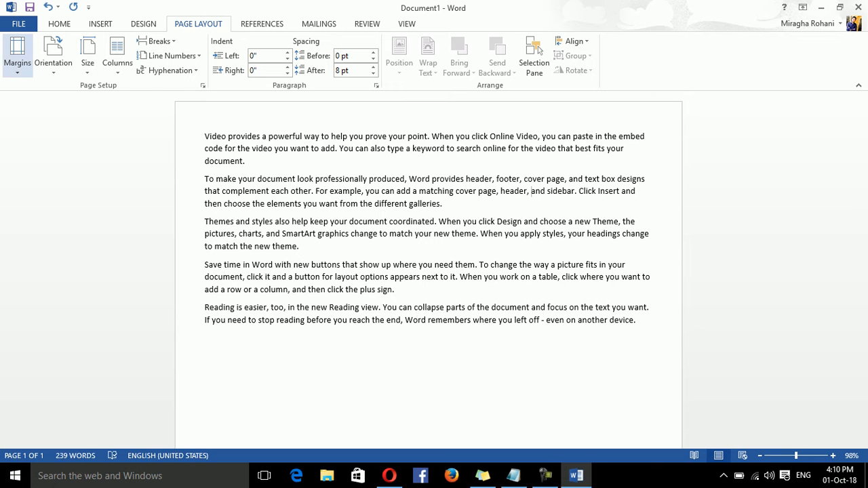
click(17, 53)
key(Escape)
click(17, 53)
key(Return)
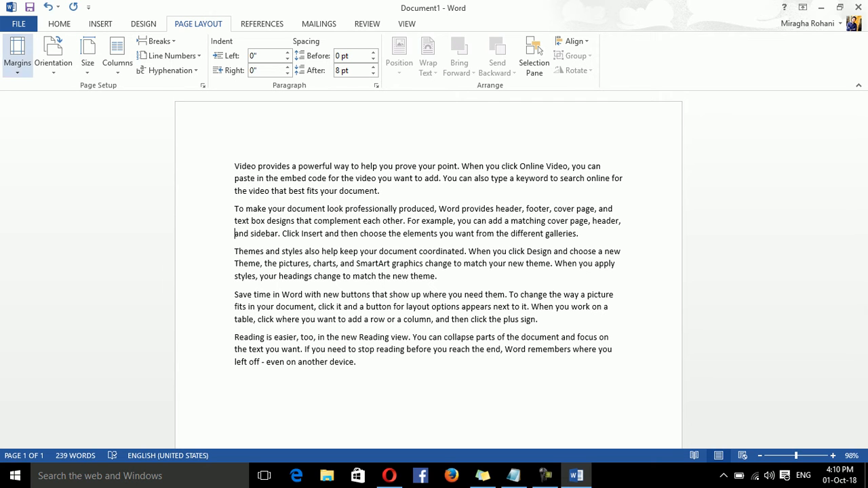
- Apply the Narrow margins again and check the page in the print preview
click(17, 53)
key(Return)
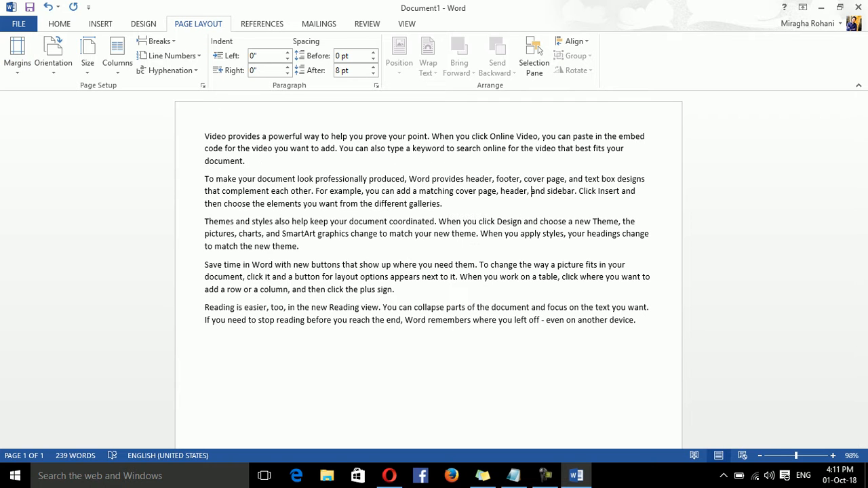
click(17, 53)
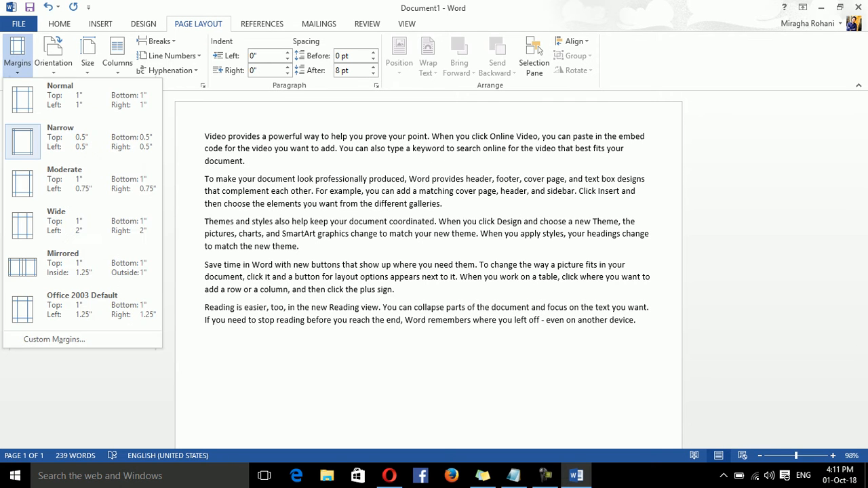
key(Escape)
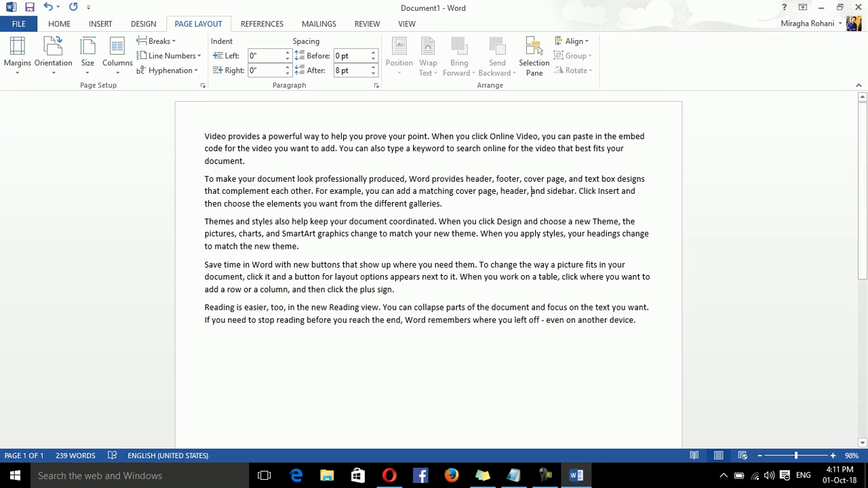
key(ctrl+p)
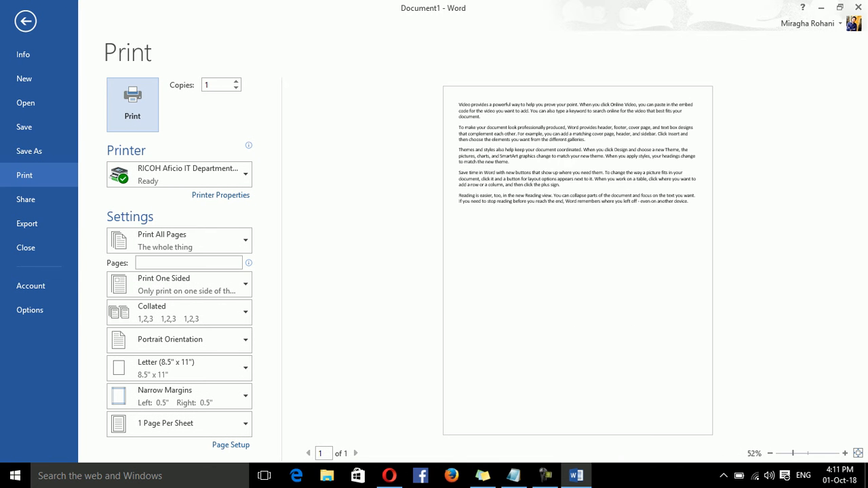
key(Escape)
- Try the Moderate margin preset on the document, followed by the Wide preset with 2" side margins
key(alt+p)
key(m)
key(Down)
key(Down)
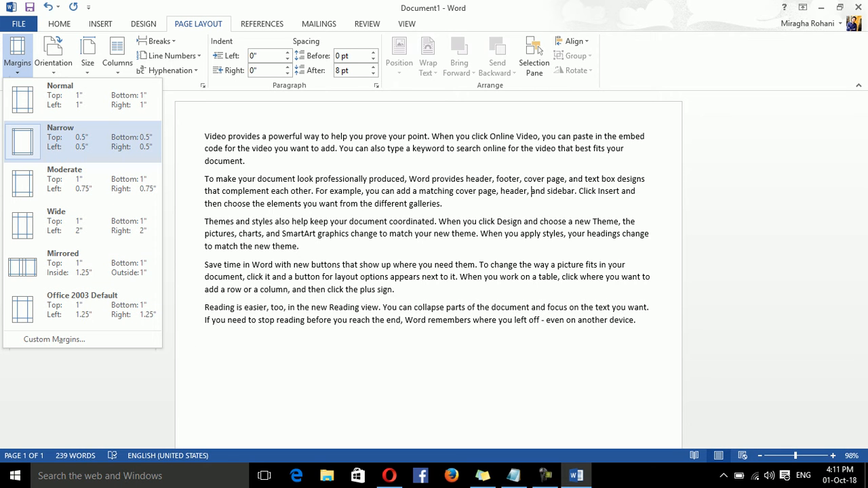
key(Down)
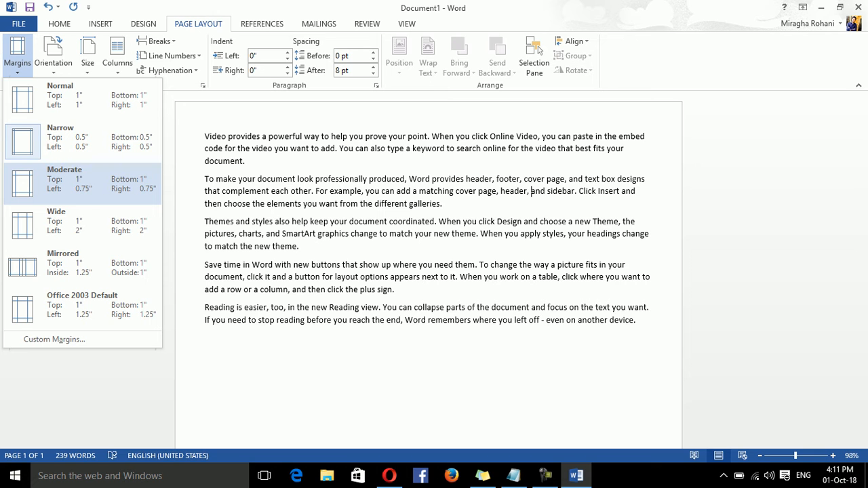
key(Return)
click(18, 57)
key(Return)
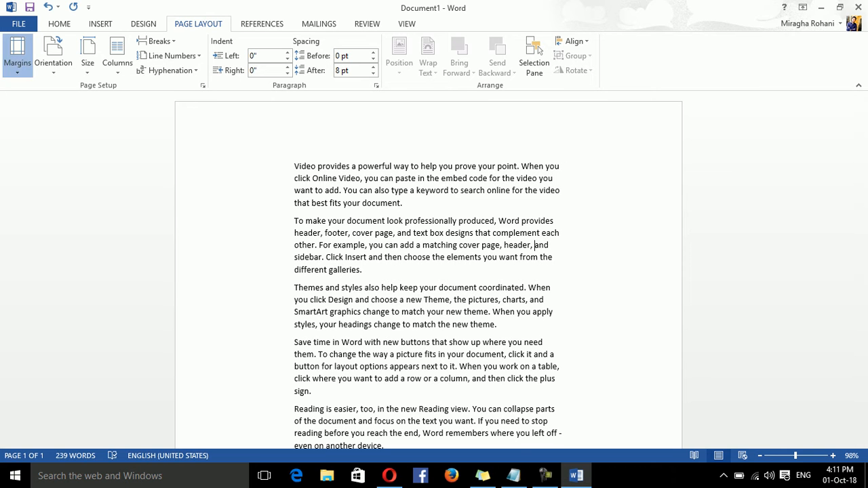
- Try the Mirrored margin preset and replace it with Office 2003 Default, which has 1.25" side margins
click(17, 57)
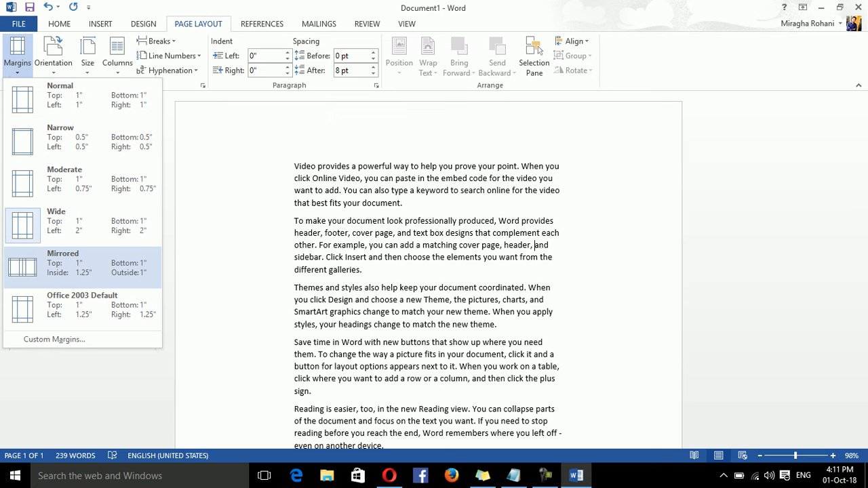
click(82, 268)
click(17, 57)
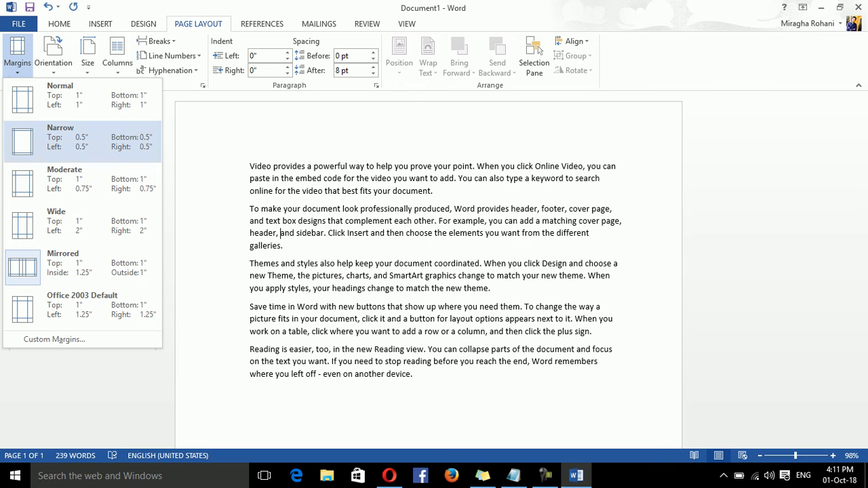
click(82, 305)
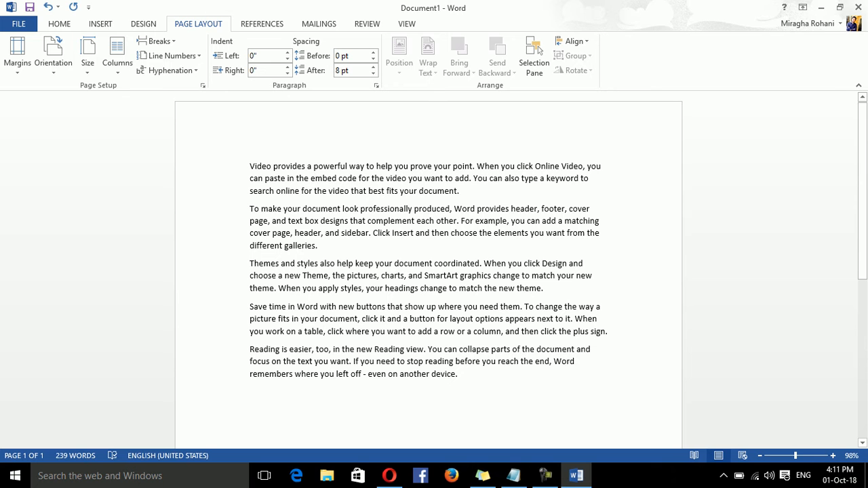
click(17, 53)
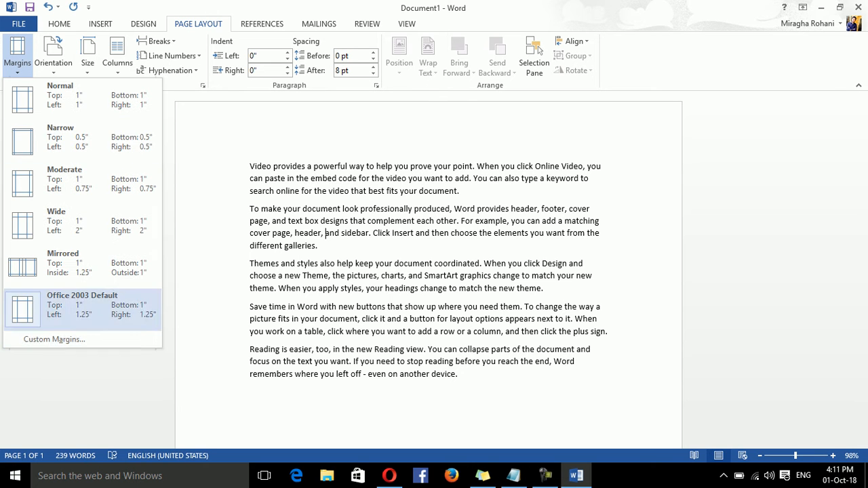
click(54, 337)
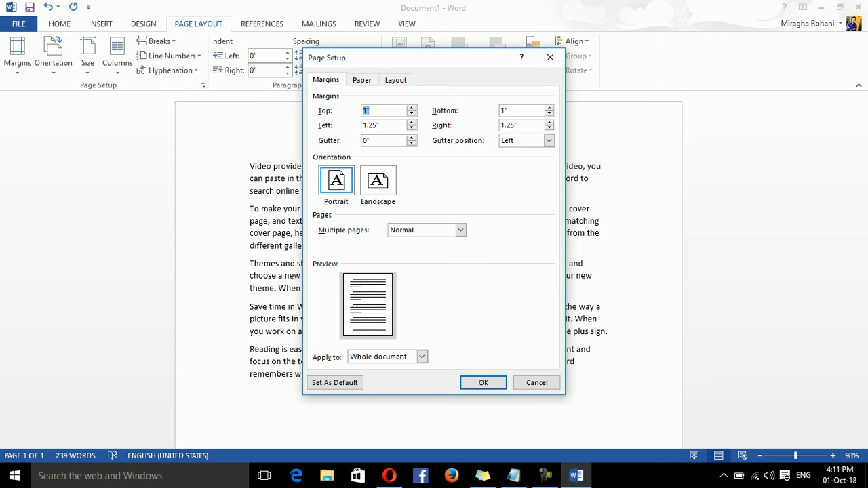
click(539, 53)
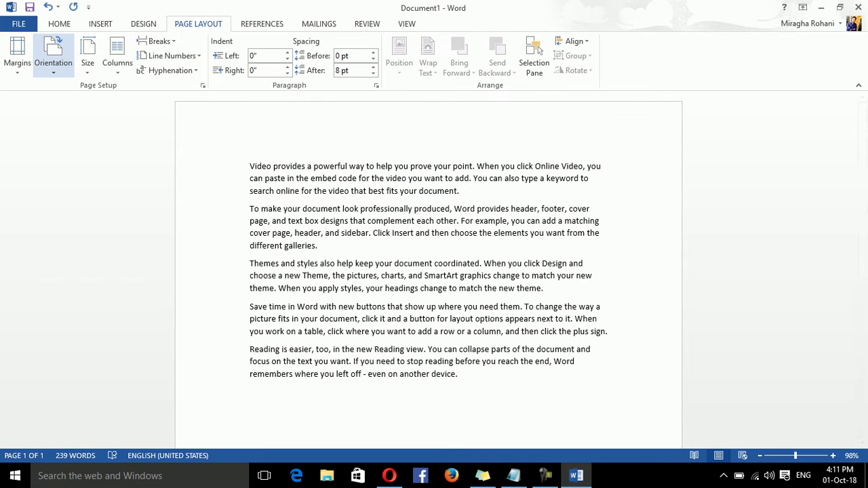
click(53, 54)
click(326, 233)
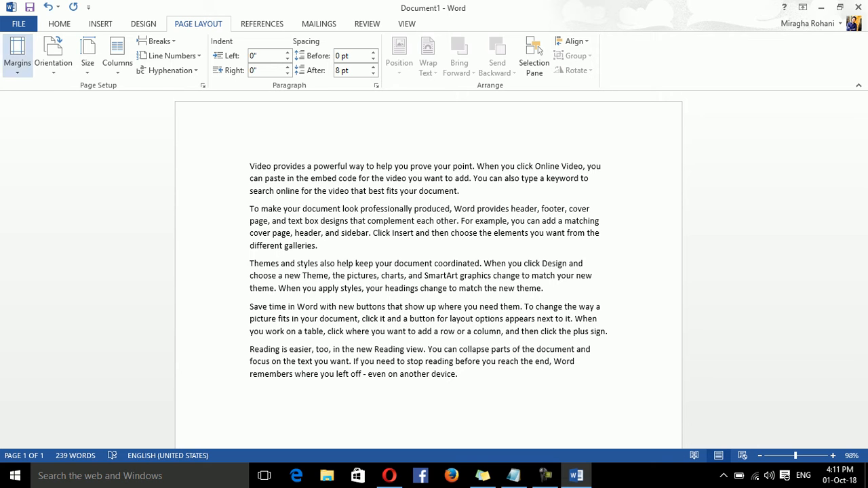
- Set the gutter to 1.3" in the custom margin settings of the page setup
click(17, 53)
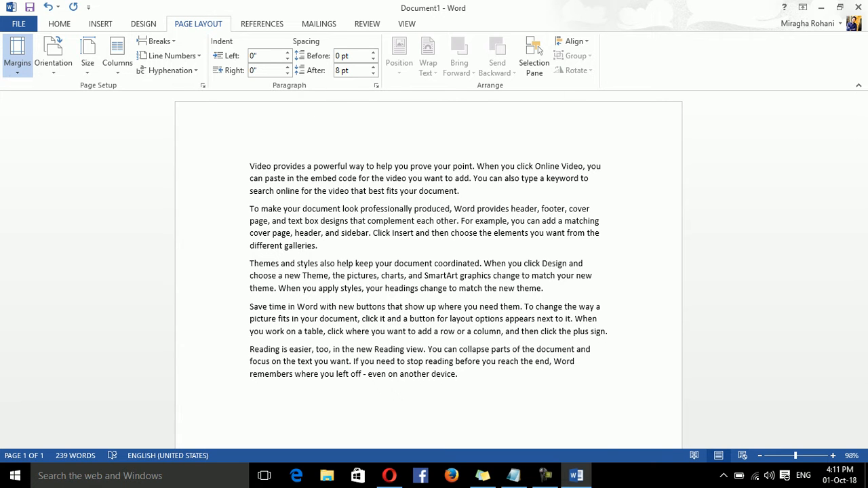
click(54, 339)
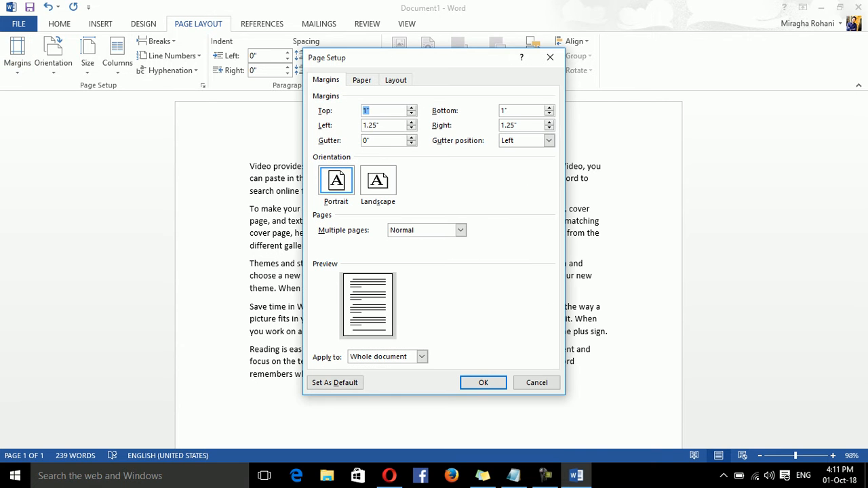
key(Tab)
click(379, 141)
click(412, 143)
click(412, 138)
click(411, 138)
click(411, 138)
click(411, 138)
click(412, 138)
click(412, 138)
click(412, 138)
click(412, 138)
click(412, 138)
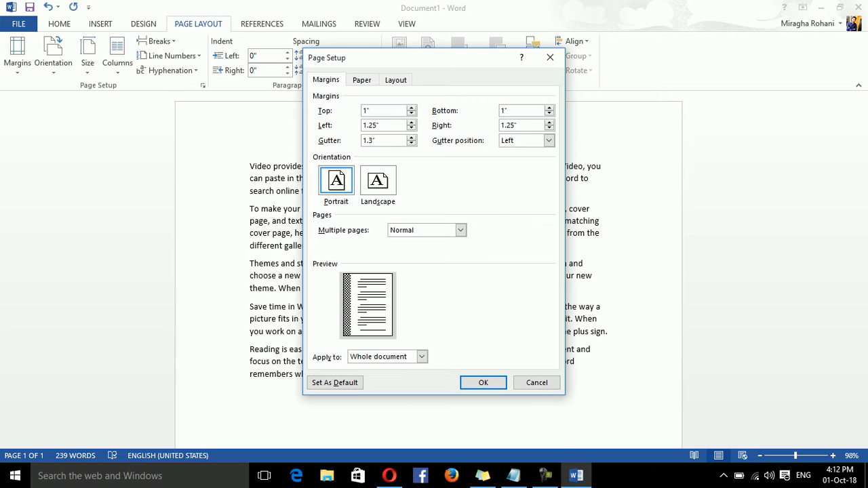
- Try the gutter position at Right and Left, and set it to Top in the page setup
click(549, 140)
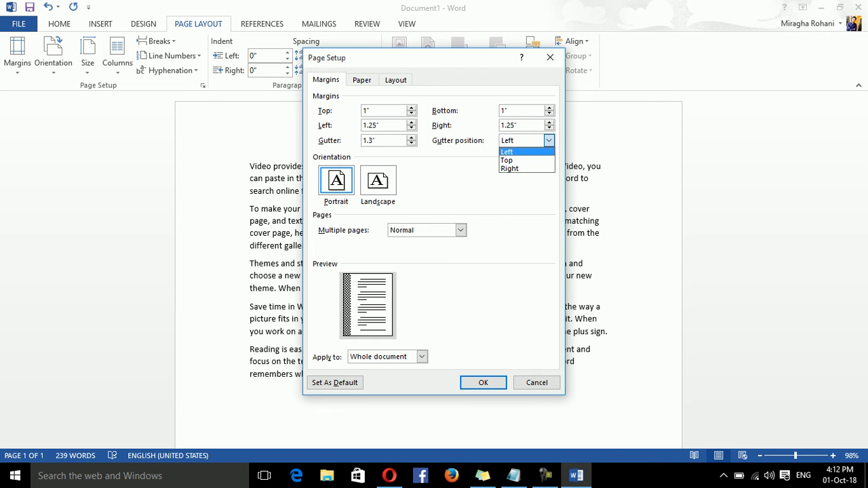
click(510, 169)
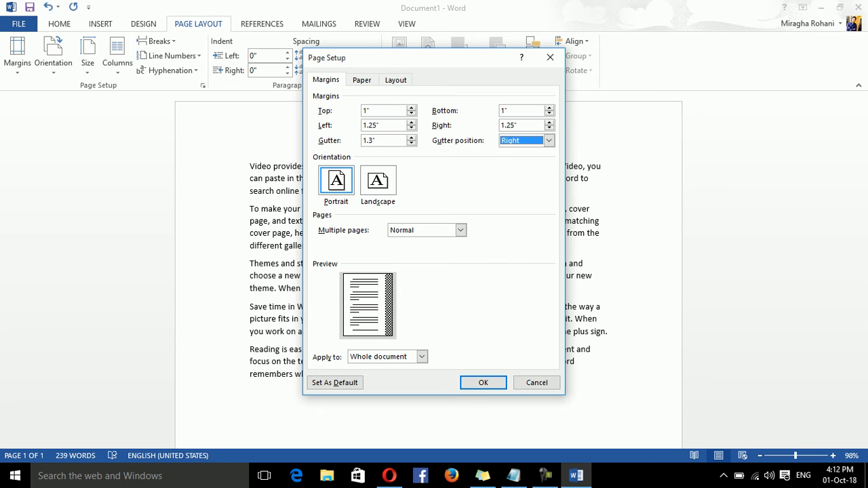
click(549, 141)
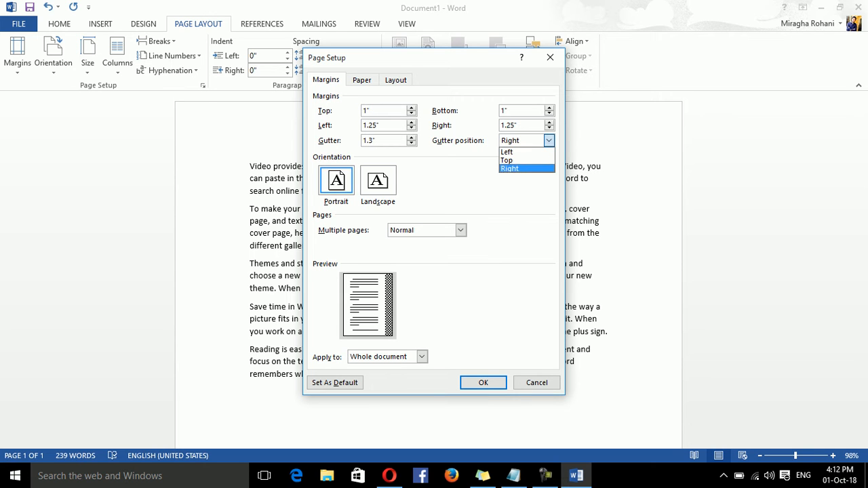
click(510, 151)
click(549, 141)
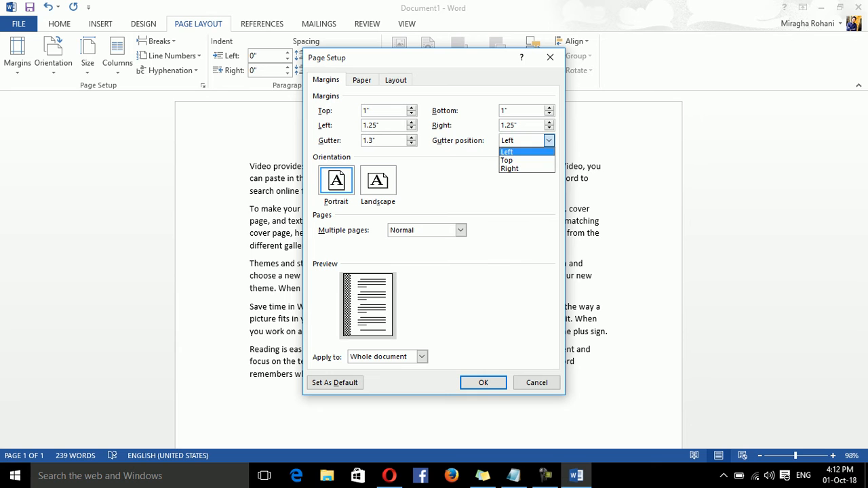
click(510, 160)
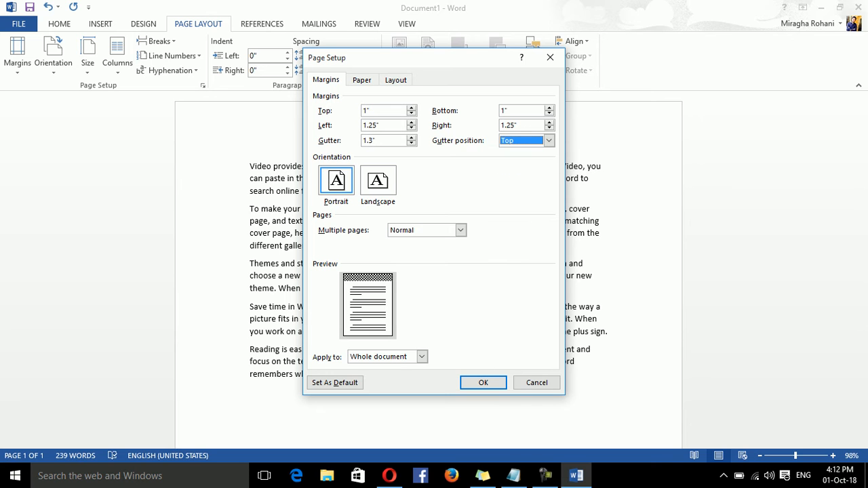
click(549, 141)
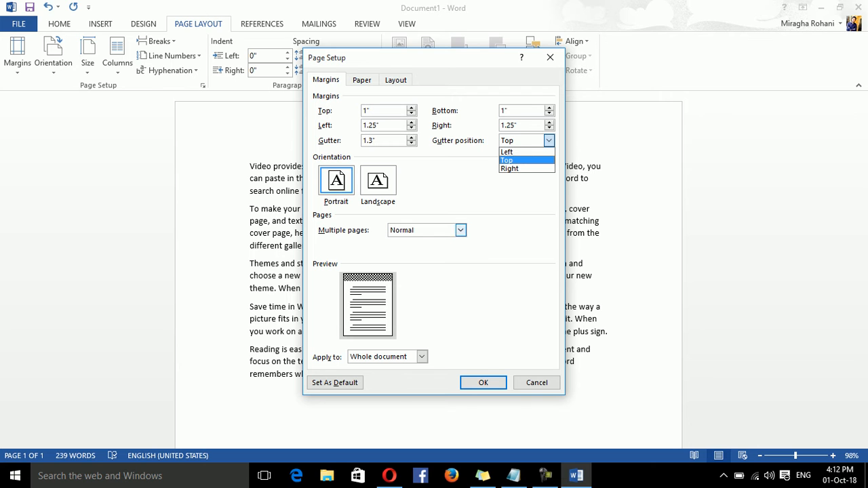
- Review the multiple-pages choices while keeping Normal, and keep the settings applied to the whole document
click(461, 230)
click(461, 230)
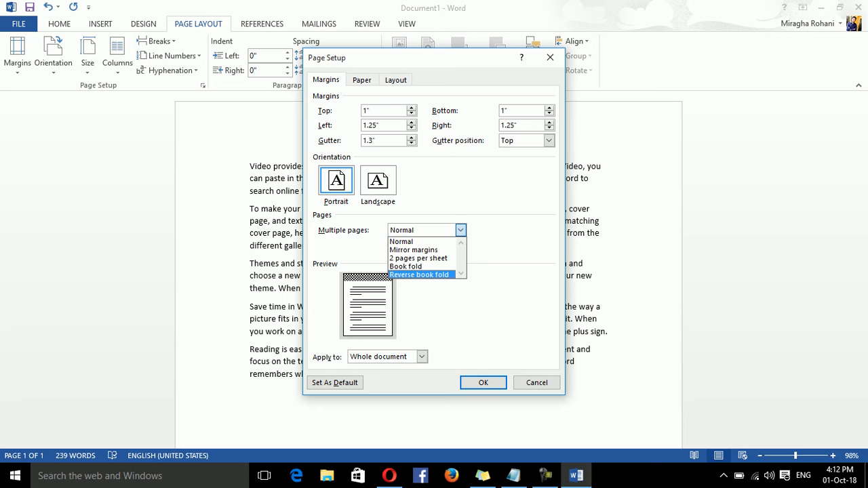
key(Escape)
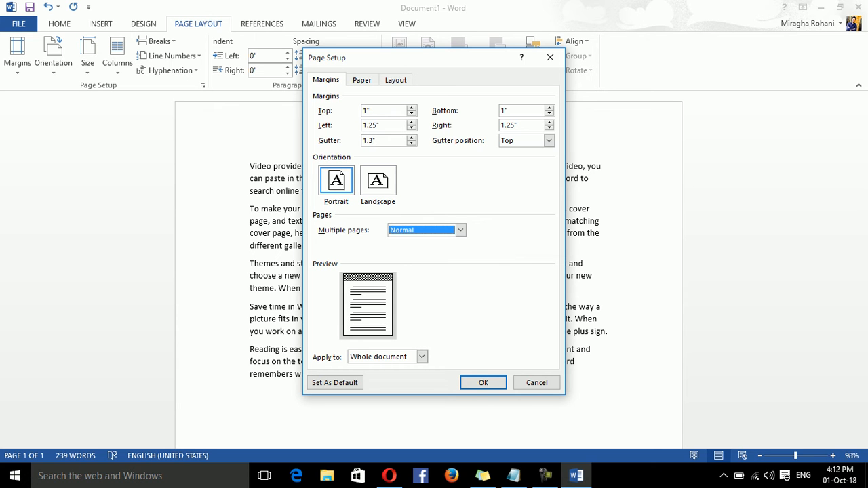
click(422, 356)
key(Up)
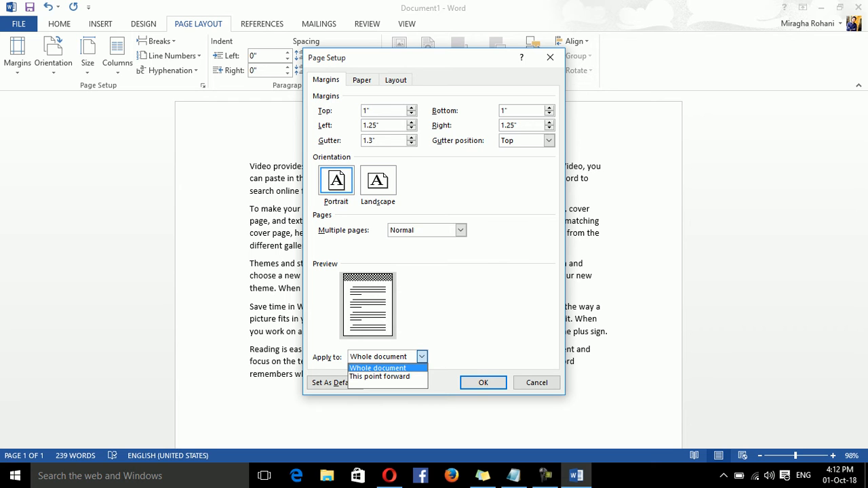
key(Down)
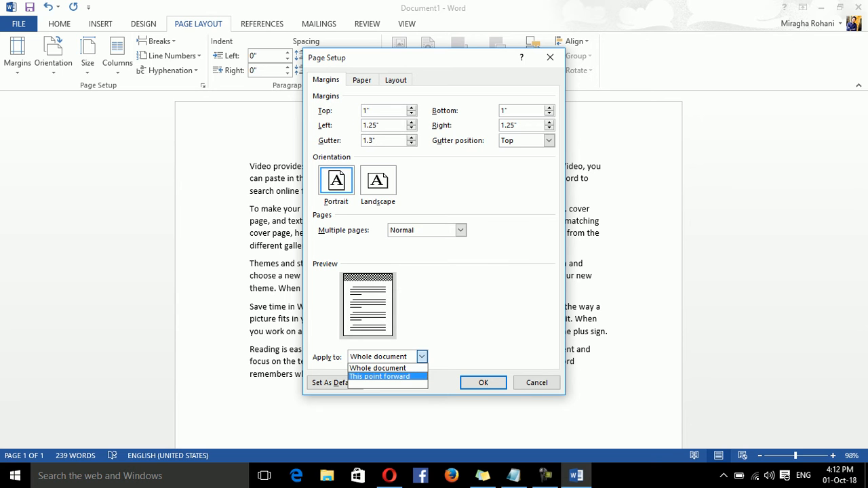
key(Up)
key(Return)
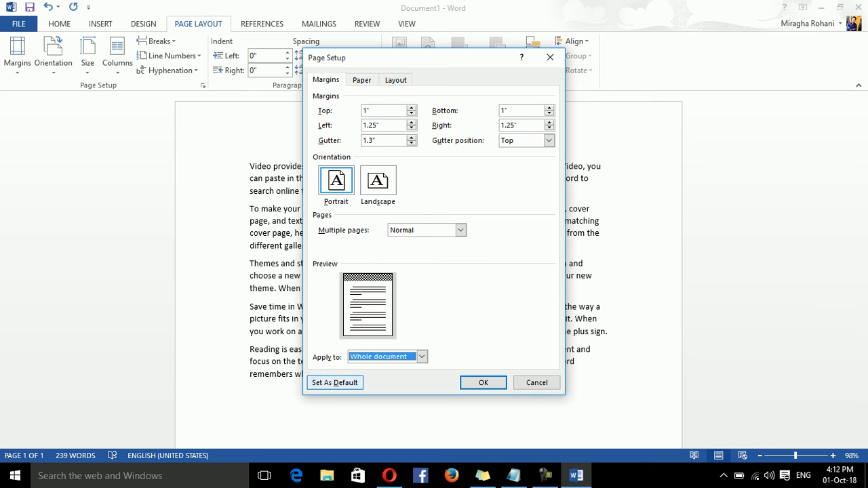
- Make the current page setup the default for new documents based on the NORMAL template
key(Tab)
key(Return)
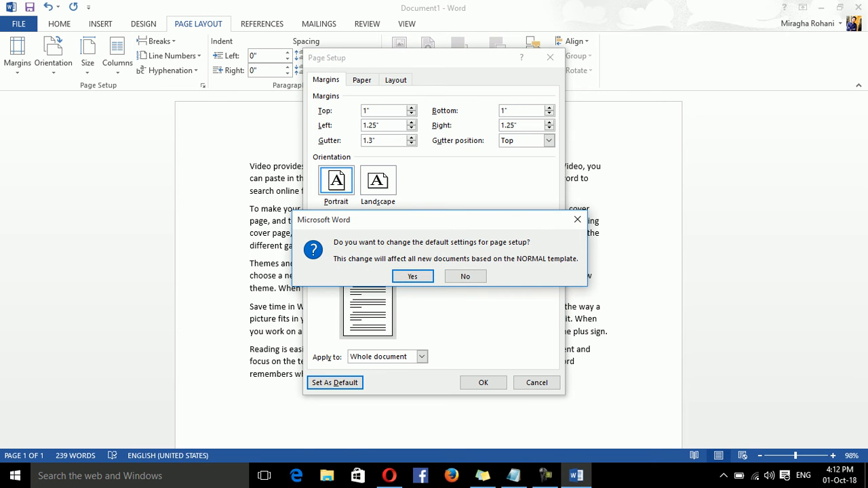
click(413, 276)
double_click(414, 274)
drag(250, 243, 257, 244)
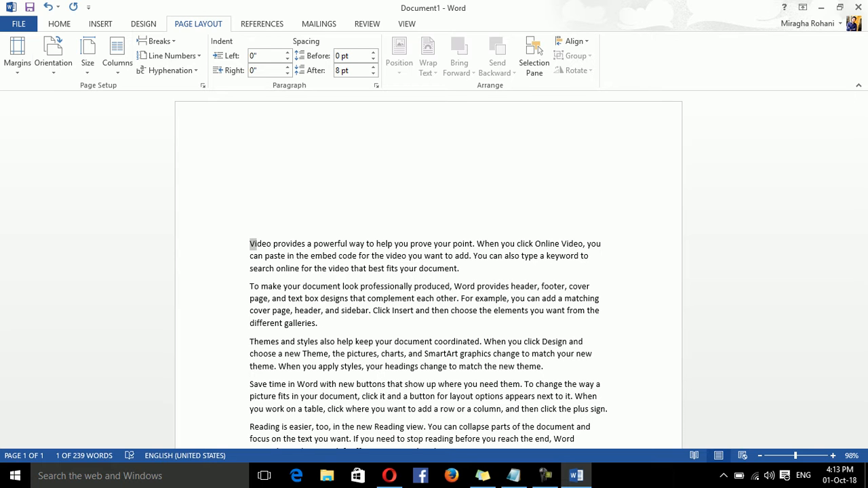
- Delete all the sample text from the document
click(18, 57)
click(53, 57)
click(53, 57)
key(ctrl+a)
key(Delete)
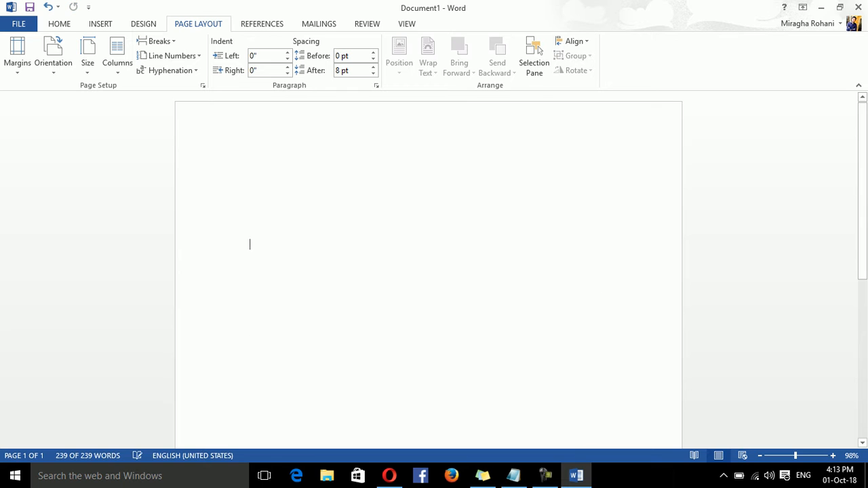
- Apply the Normal margin preset with 1" margins to the empty page and review the margin presets
click(17, 57)
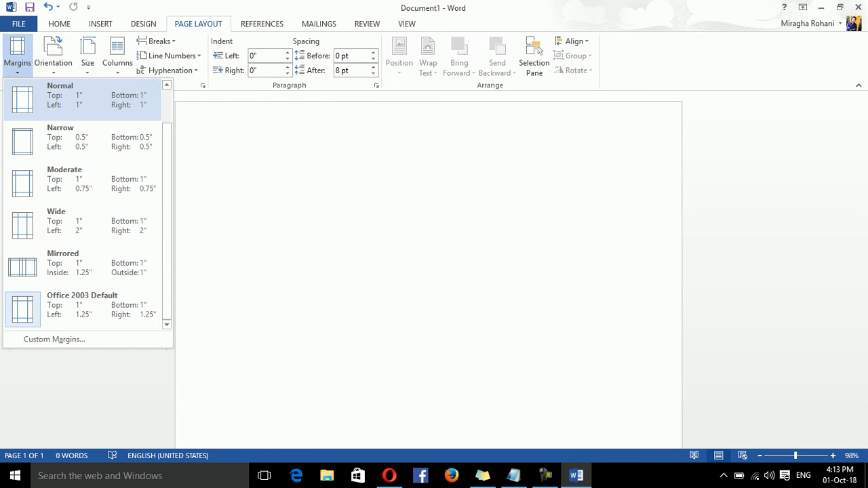
click(81, 99)
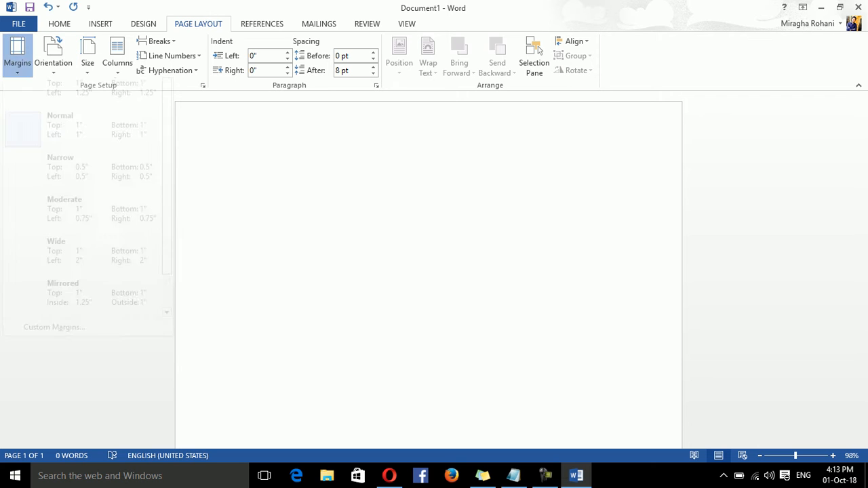
click(17, 54)
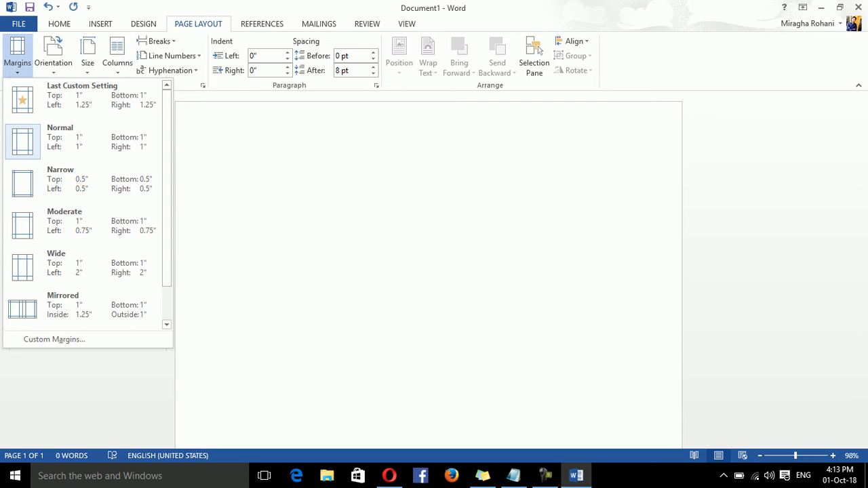
key(Escape)
- Enter the partial word "oriant" on the empty page
text(oriante)
key(BackSpace)
key(BackSpace)
text(t)
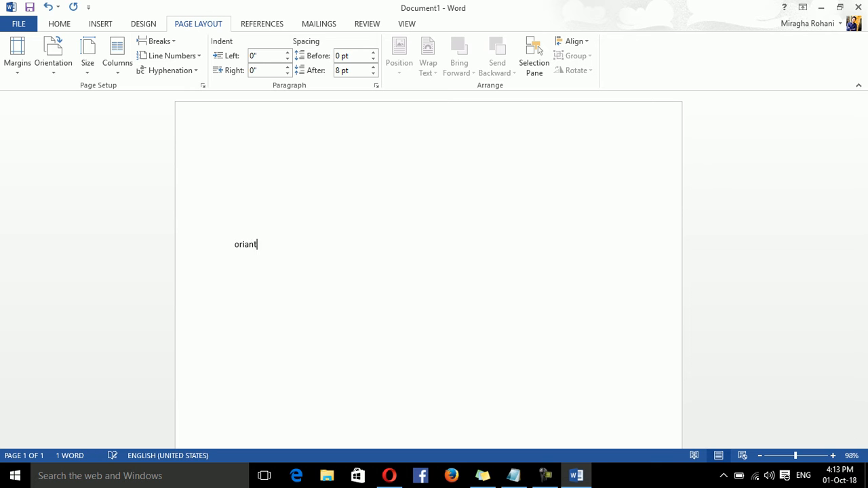
- Switch to the Google Translate page in Opera and look up "oriantition" in Pashto
click(389, 476)
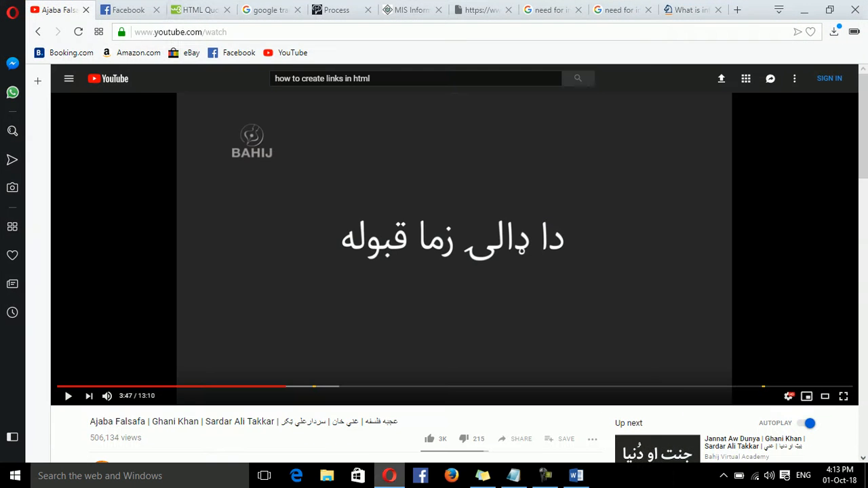
click(269, 9)
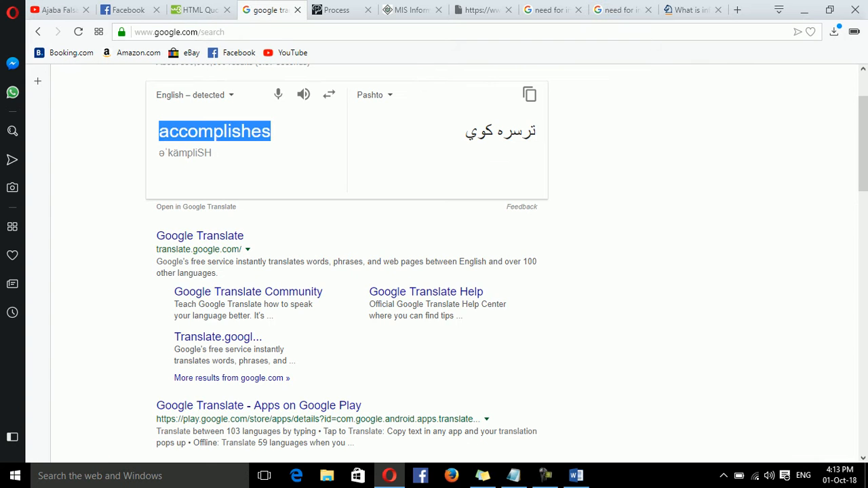
text(oria)
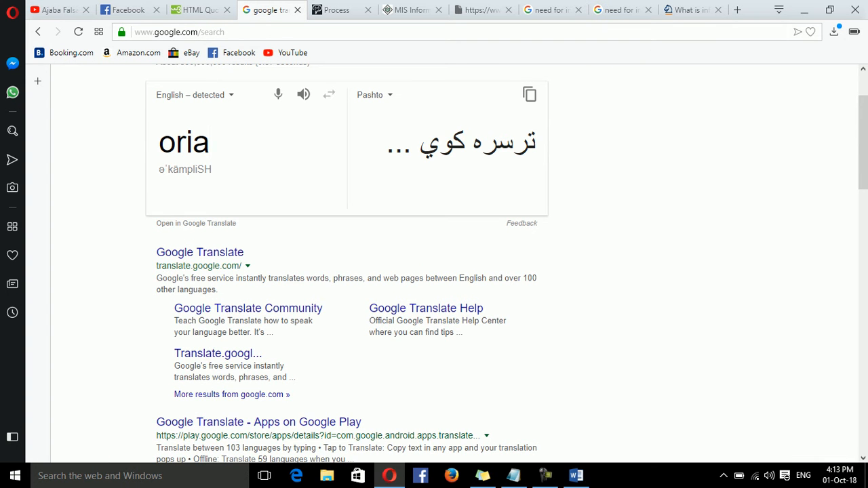
text(ntitio)
key(BackSpace)
text(ion)
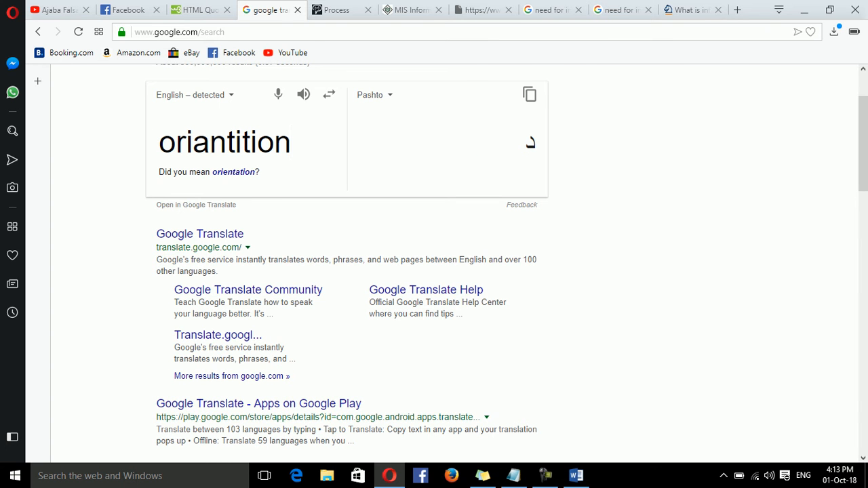
- Replace the translation entry with "orienatation", view its Pashto translation full screen, and return to Word
drag(758, 8, 697, 50)
key(BackSpace)
key(BackSpace)
key(BackSpace)
key(BackSpace)
key(BackSpace)
key(BackSpace)
key(BackSpace)
key(BackSpace)
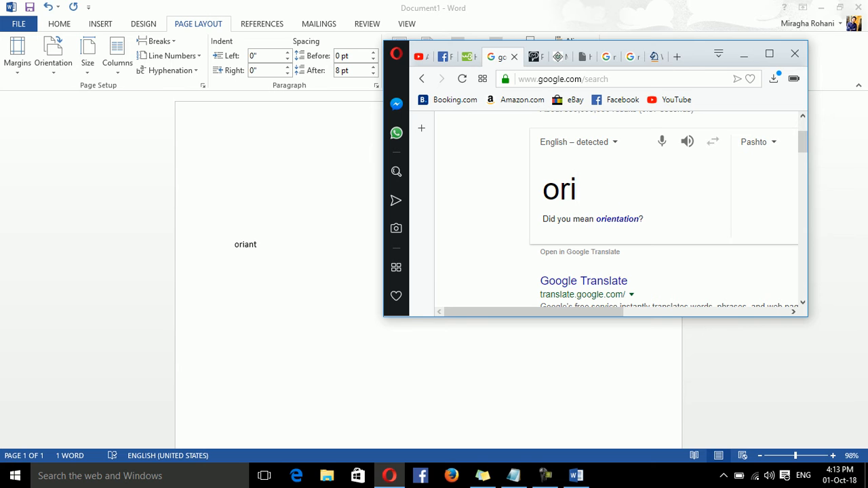
text(enati)
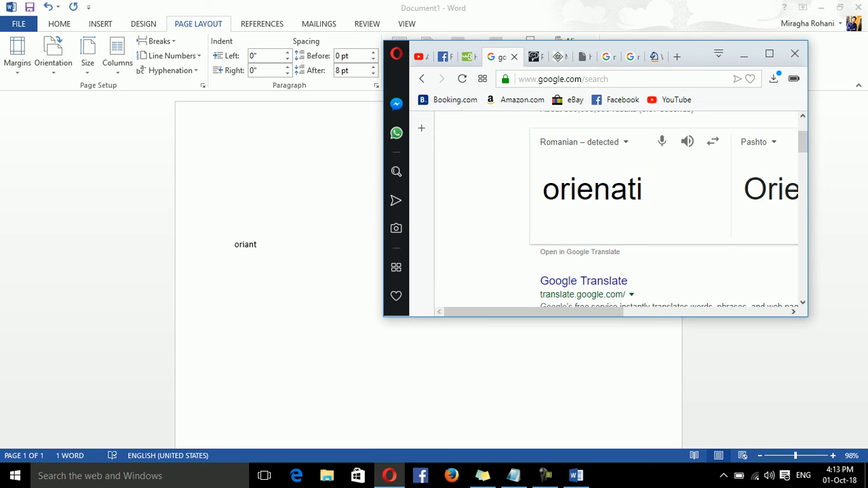
key(BackSpace)
text(ation)
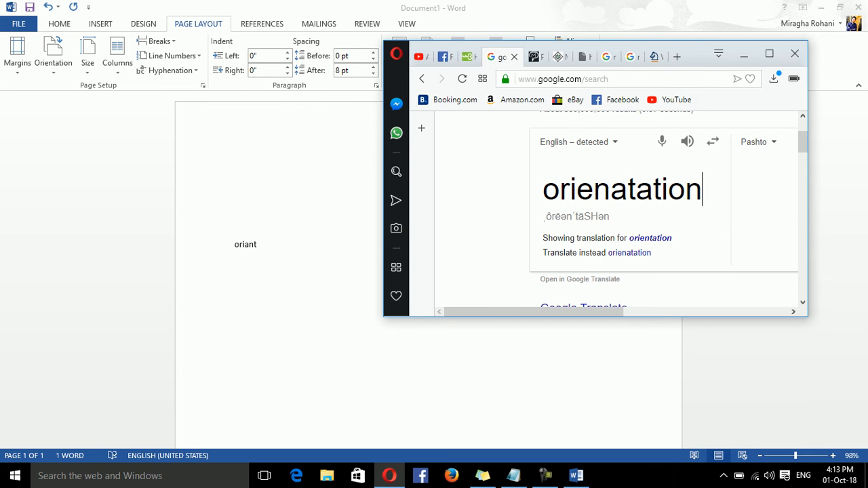
key(super+Up)
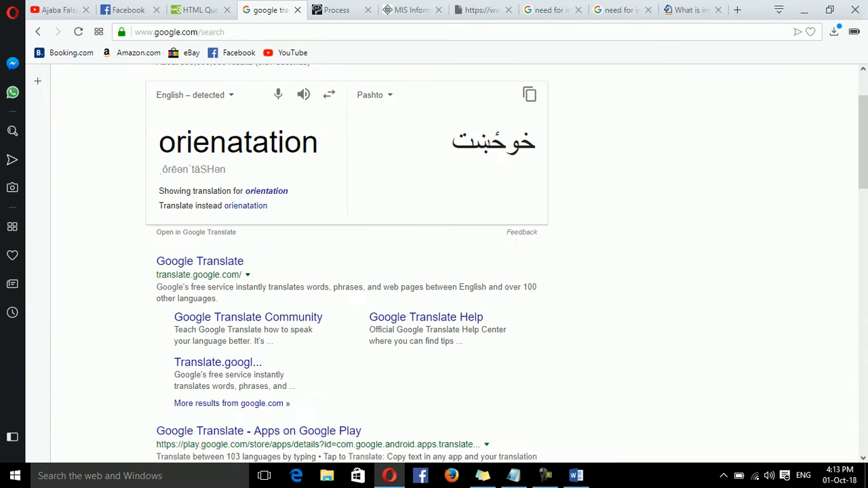
click(804, 9)
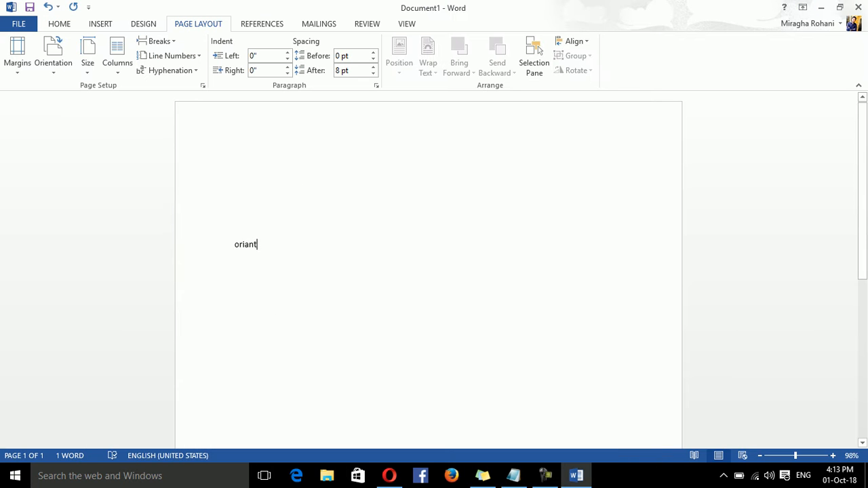
- Delete the word "oriant" from the page and review the Portrait and Landscape orientation choices
drag(263, 246, 227, 246)
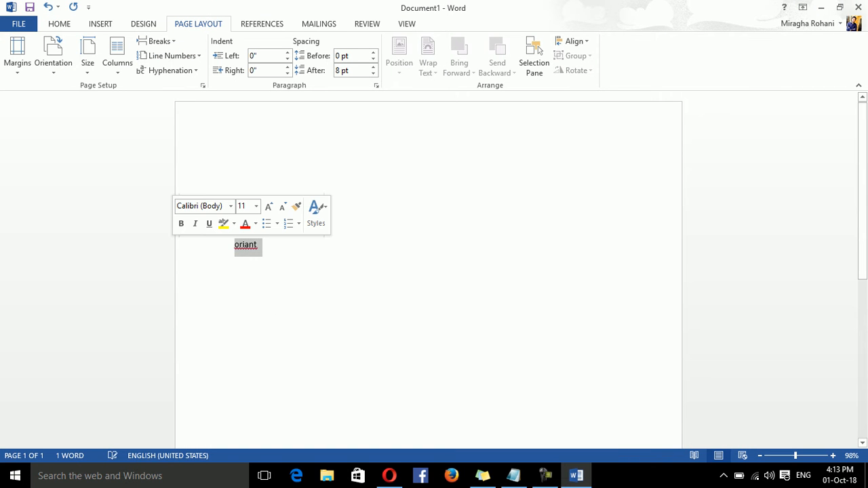
key(Delete)
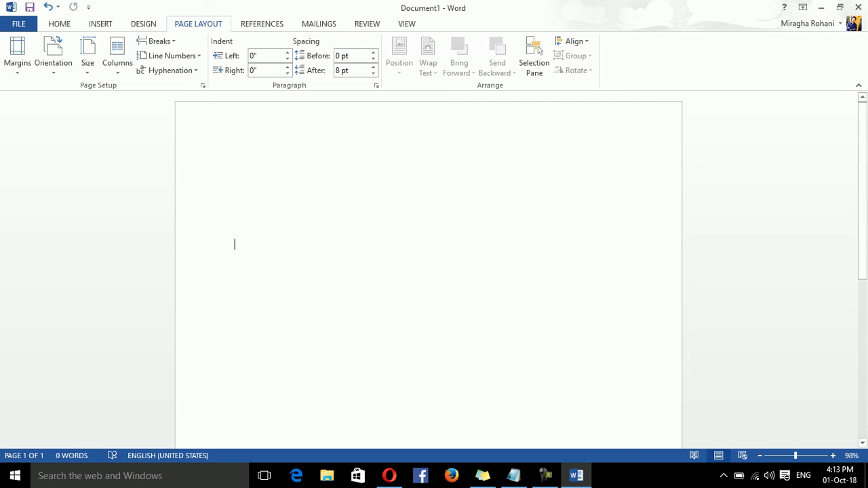
click(53, 57)
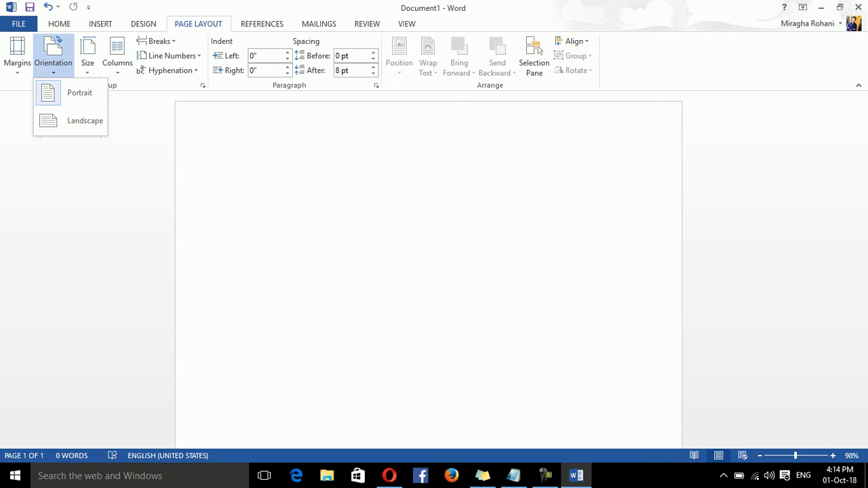
click(235, 244)
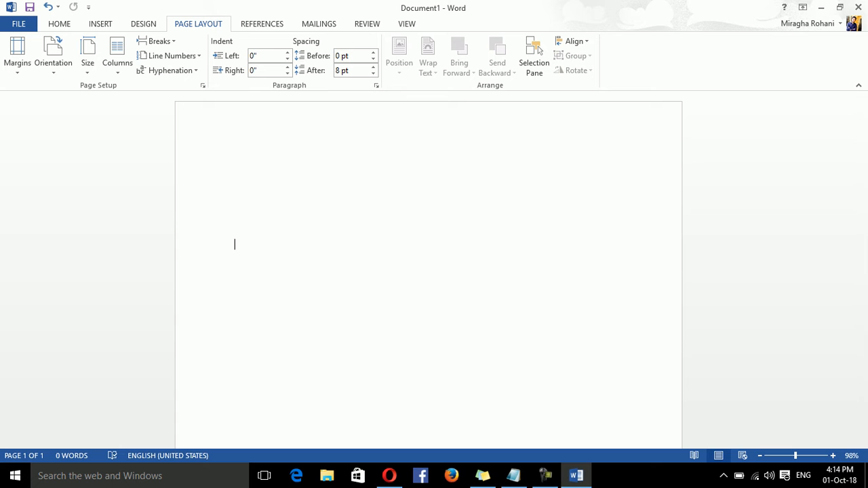
click(53, 58)
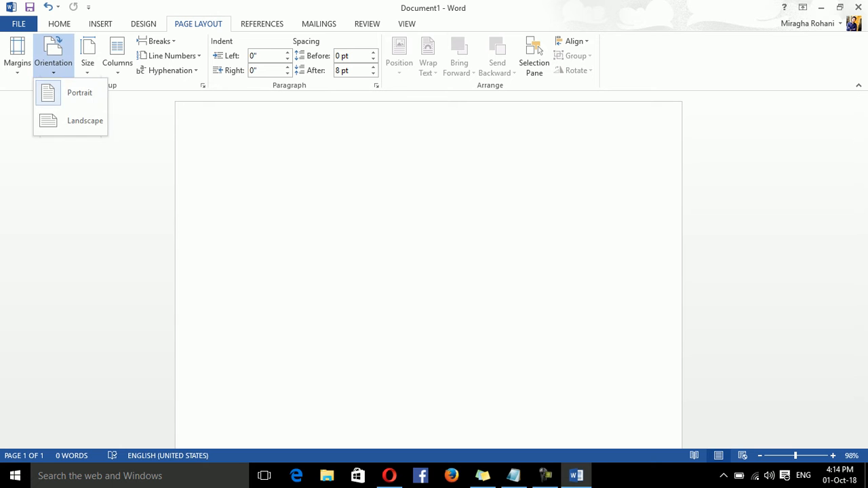
key(Escape)
- Generate sample text with =rand() and change the page orientation to Landscape
text(=rand())
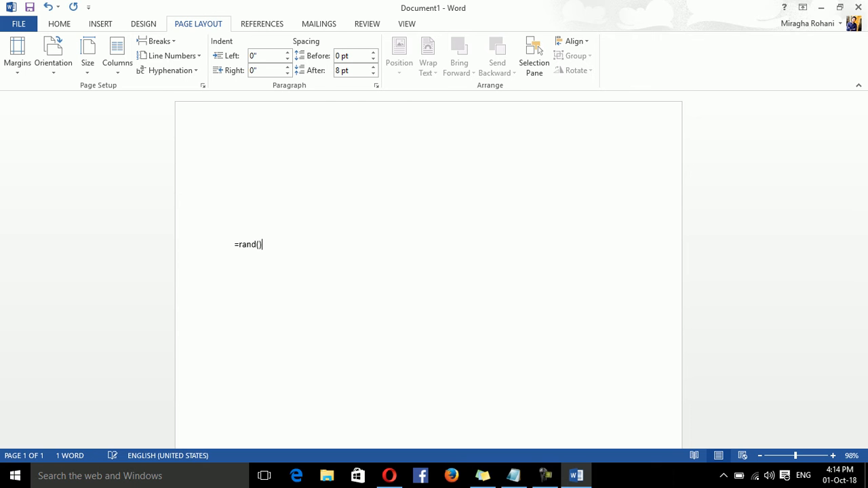
key(Return)
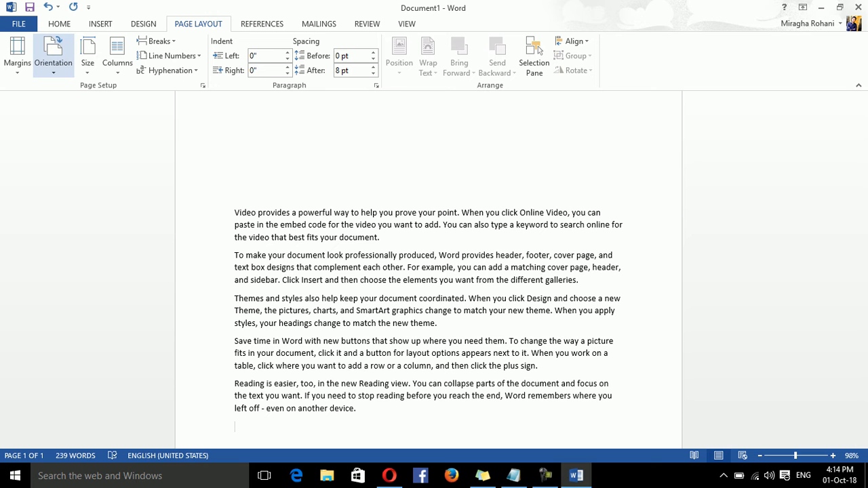
click(53, 54)
click(85, 120)
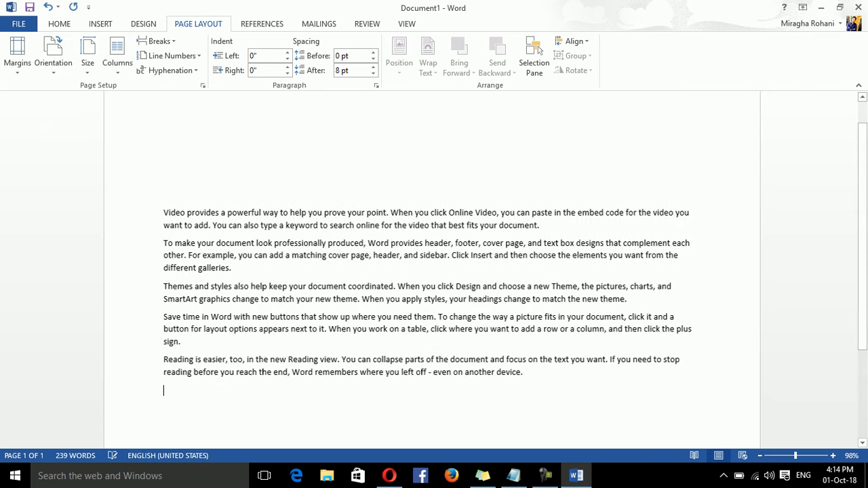
- Select all the text and try the 11" x 17" paper size, ending with A5 (148 x 210 mm)
key(ctrl+a)
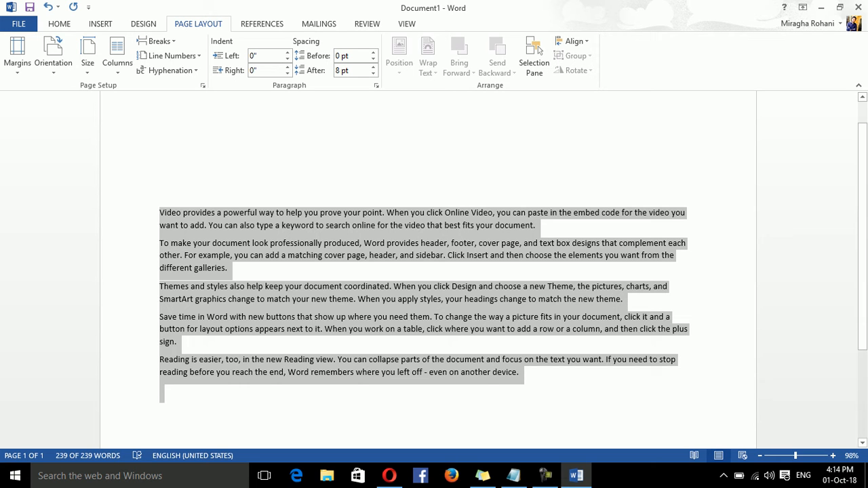
click(87, 57)
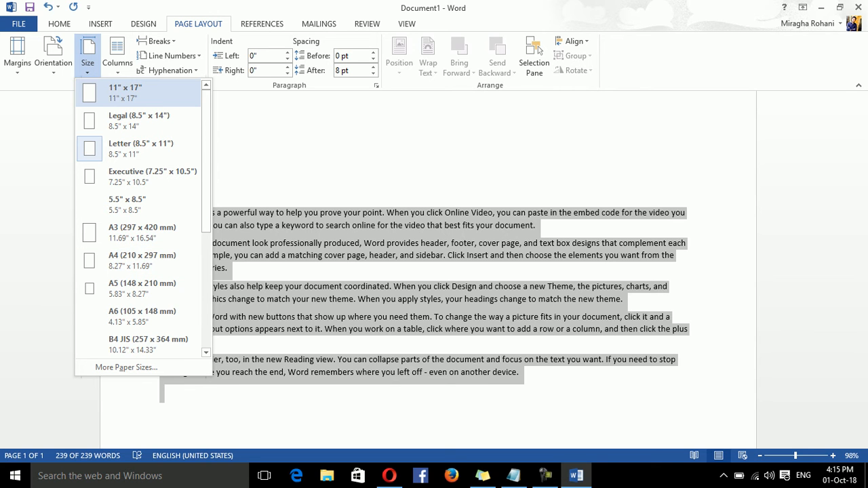
click(125, 93)
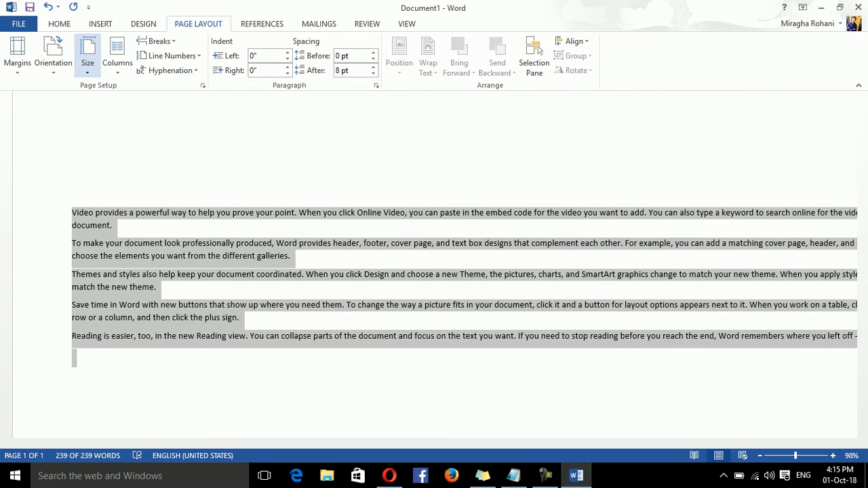
click(88, 54)
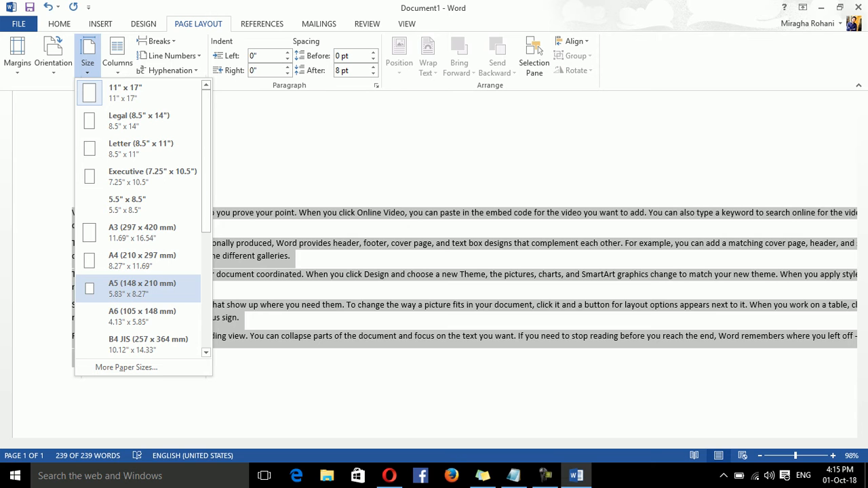
click(143, 288)
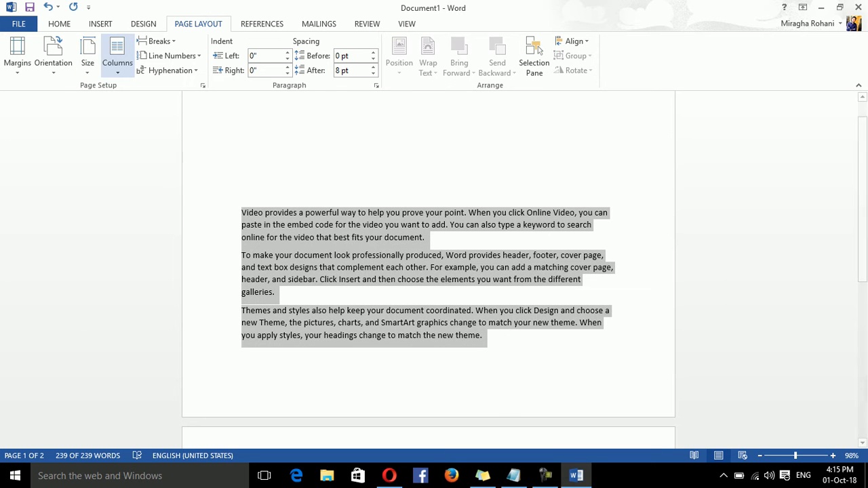
- Review the paper size, width, height and paper source settings in Page Setup, keeping A5 for the whole document
click(87, 54)
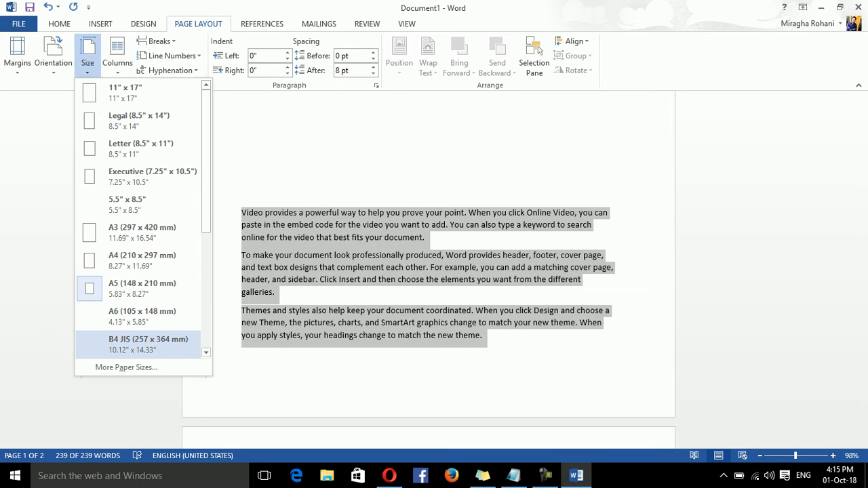
click(126, 367)
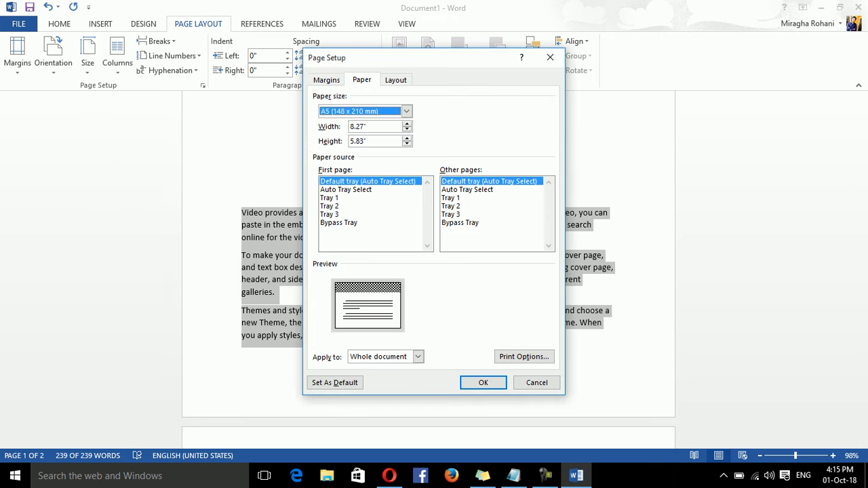
click(407, 111)
click(406, 112)
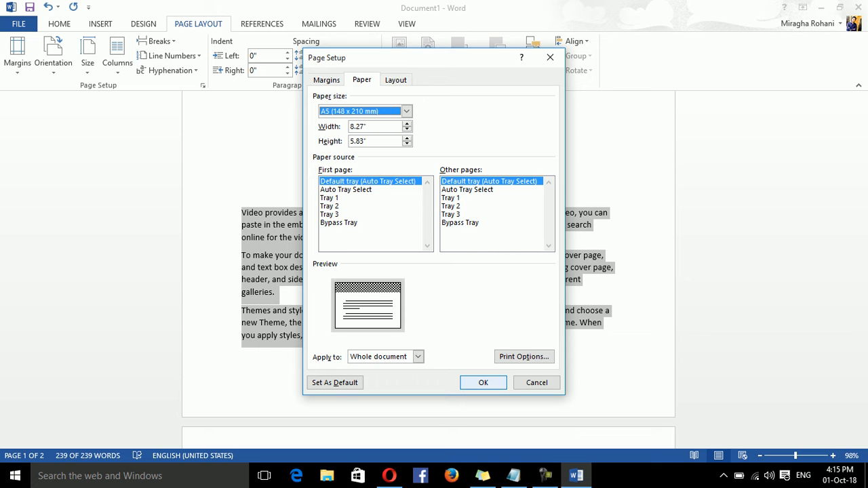
click(483, 382)
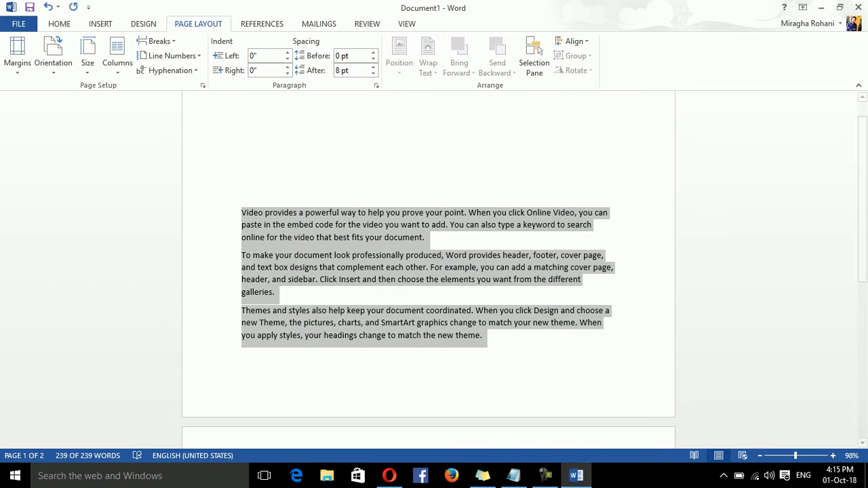
- Review the column layout choices and delete all the sample text from the document
click(118, 58)
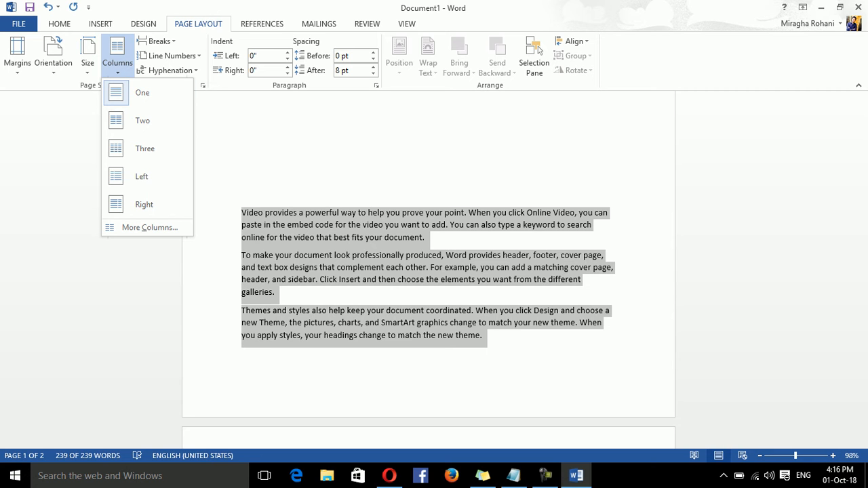
click(117, 57)
drag(484, 337, 249, 213)
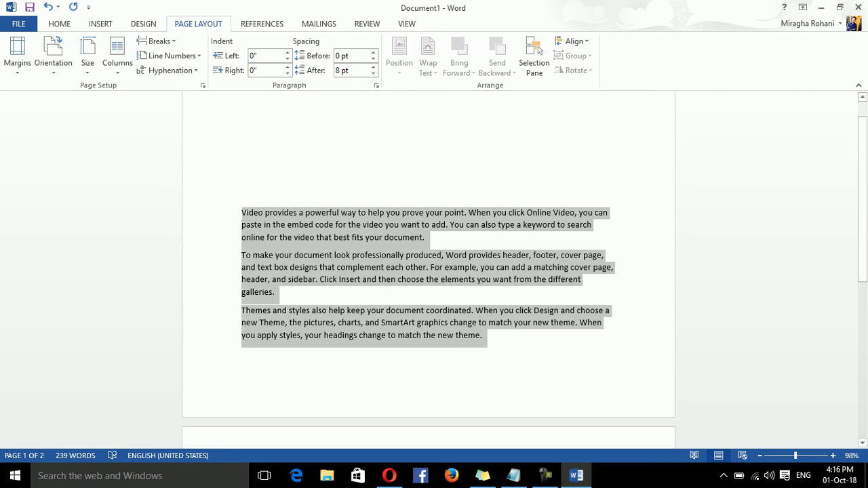
key(Delete)
key(ctrl+a)
key(Delete)
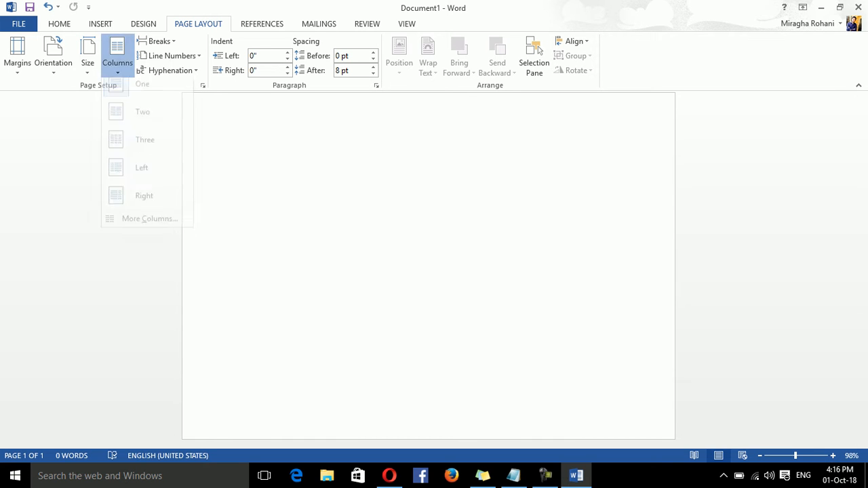
click(117, 57)
key(Escape)
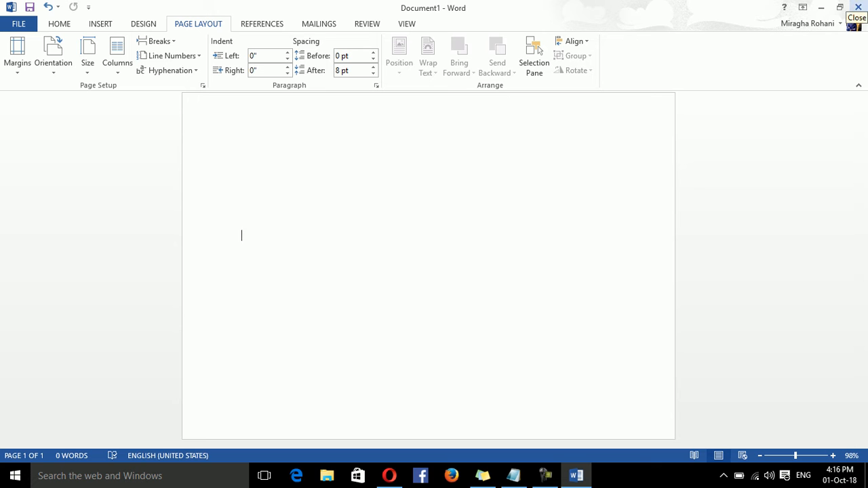
- Close the document without saving it, relaunch Word and create a new blank document
click(857, 7)
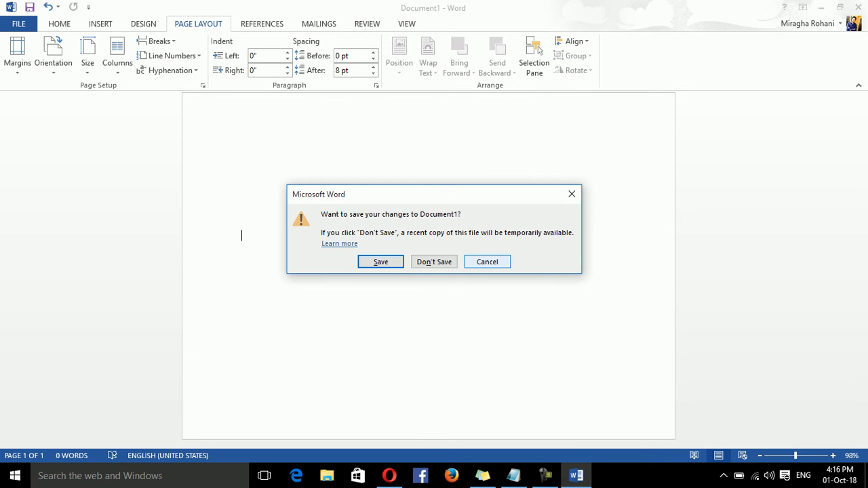
click(487, 262)
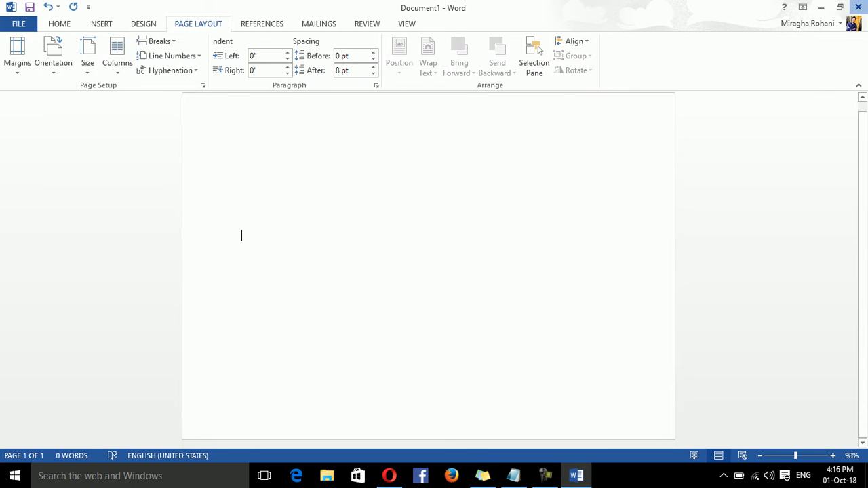
click(857, 6)
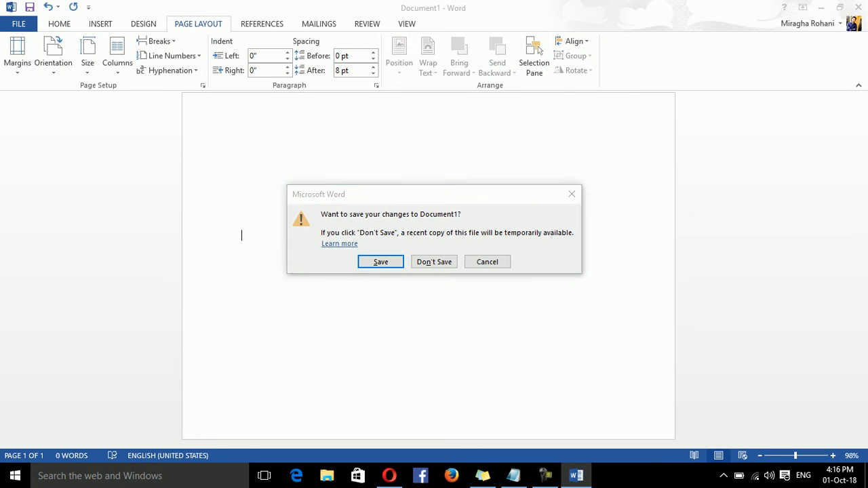
key(Return)
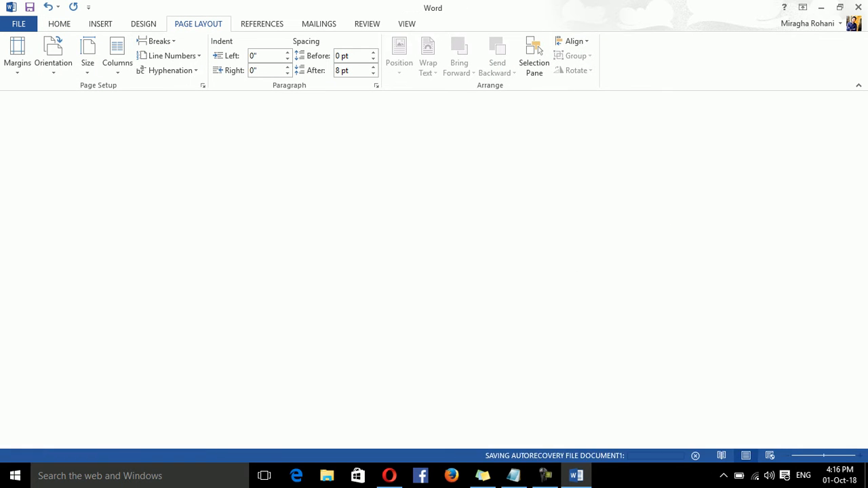
key(super)
text(winword)
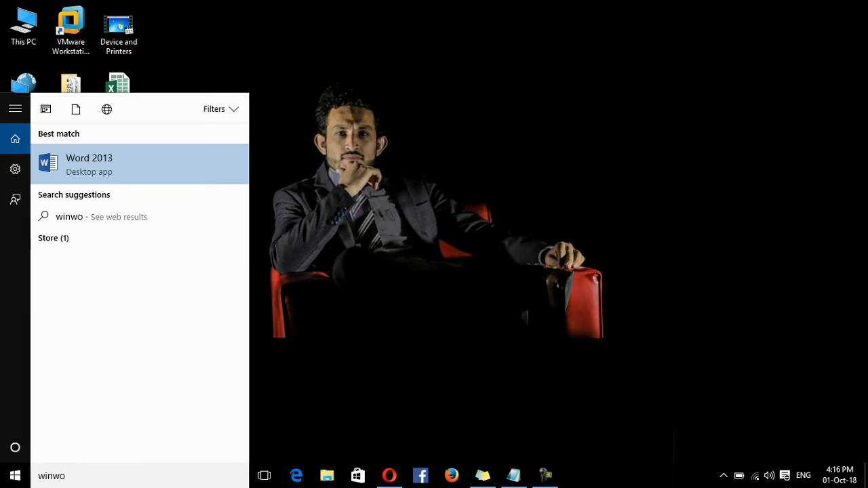
key(Return)
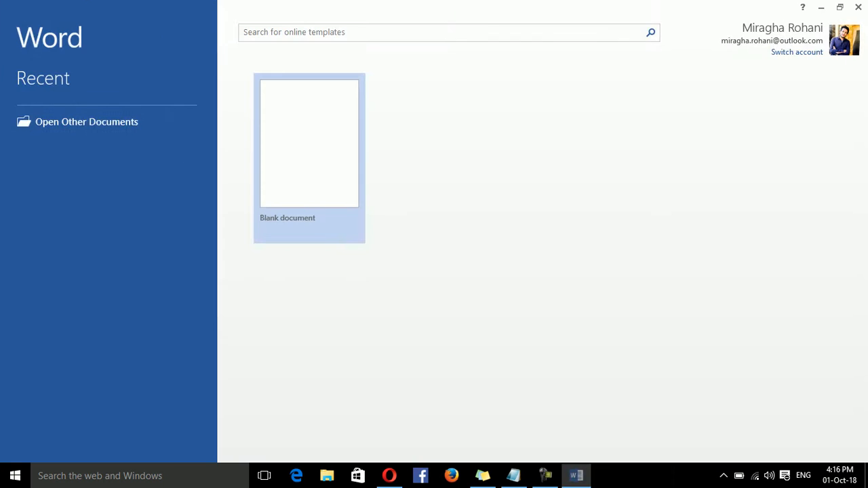
key(Return)
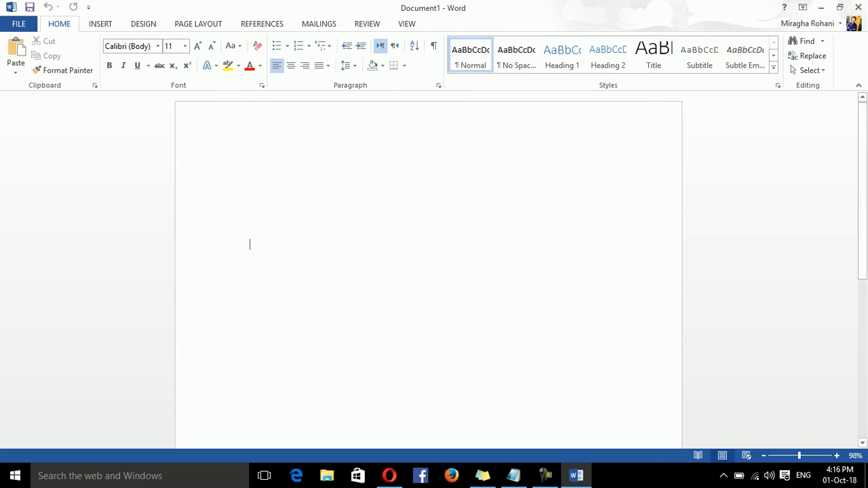
- Generate about three pages of sample text with the =rand() function
text(=rand())
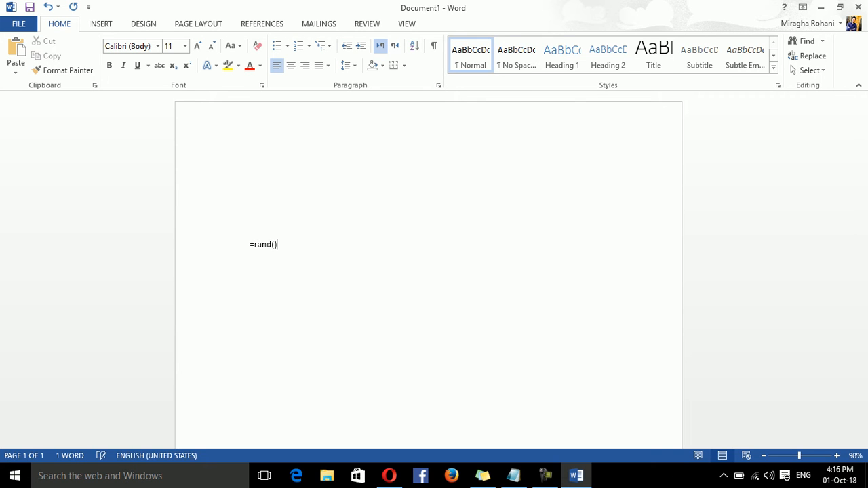
key(Left)
text(2)
key(Right)
key(Return)
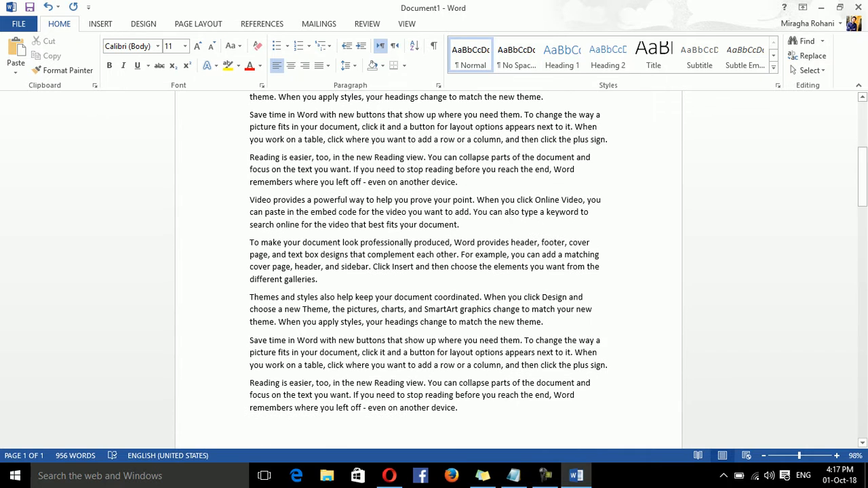
- Arrange the entire sample text in two columns and look through the resulting pages
drag(862, 179, 863, 133)
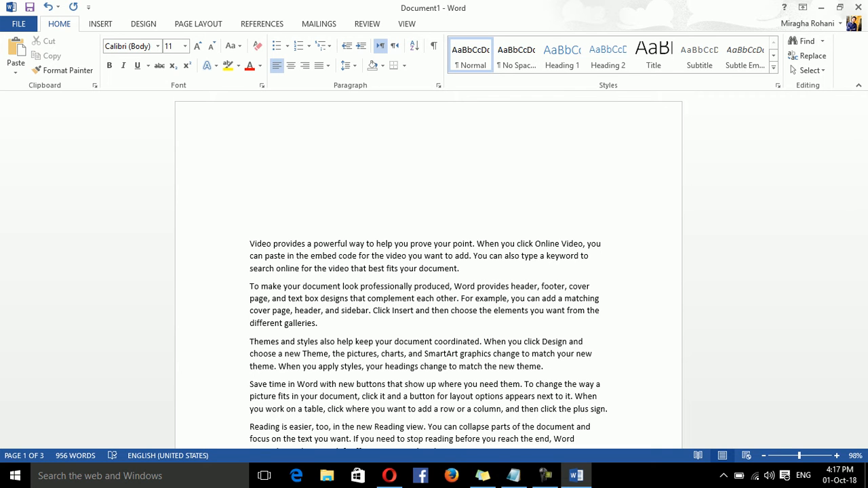
key(ctrl+a)
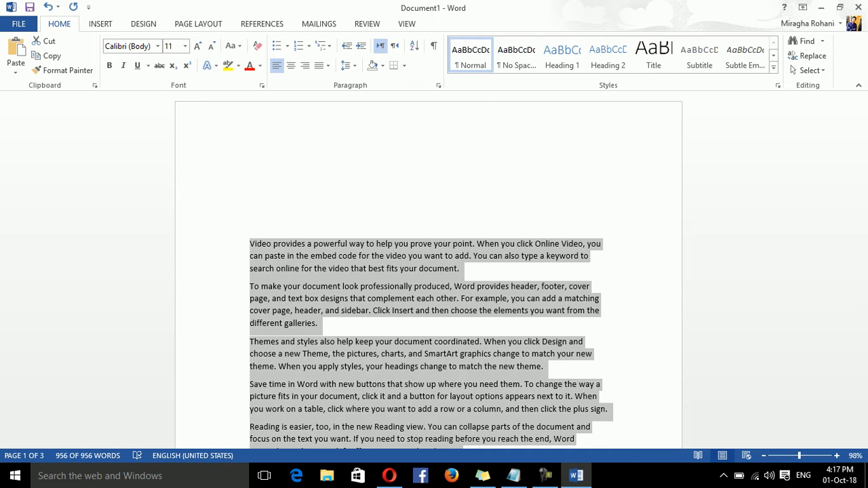
click(198, 24)
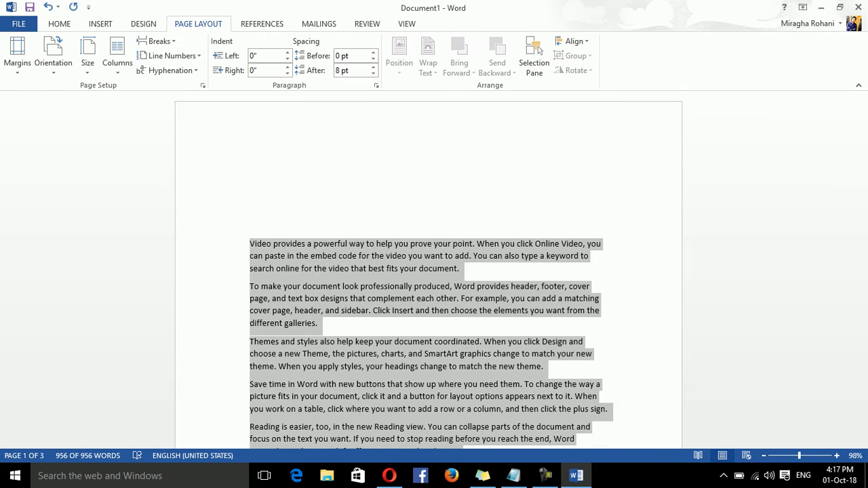
click(117, 58)
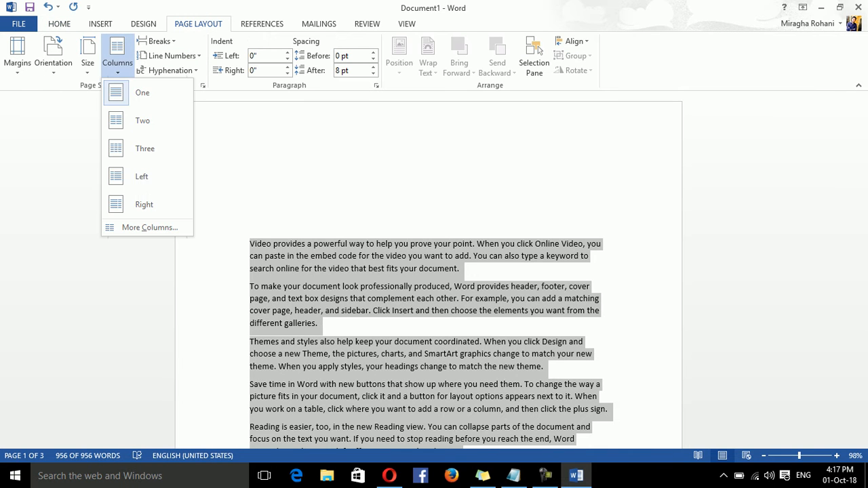
click(142, 121)
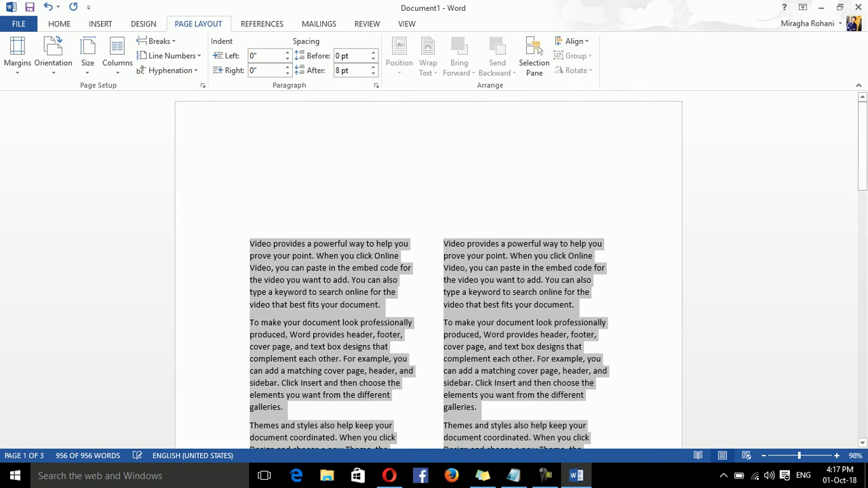
drag(862, 136, 863, 177)
- Delete all the sample text and enter about three lines of random filler letters in the first column
key(Delete)
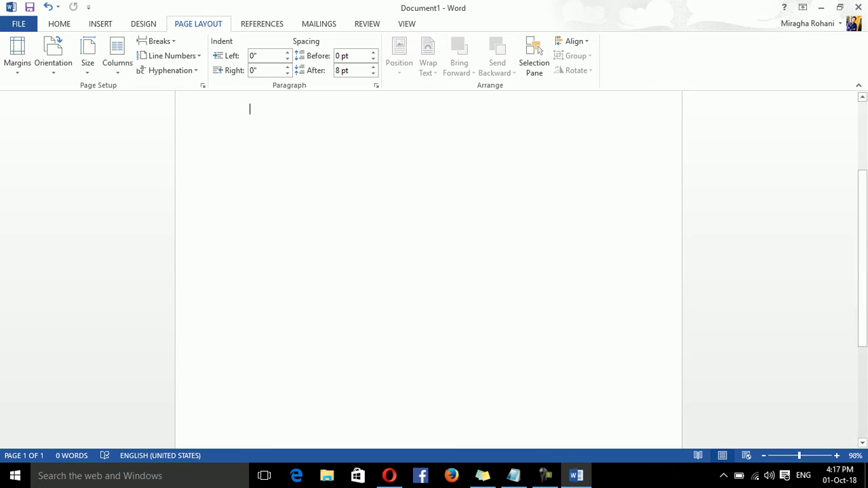
drag(862, 252, 862, 184)
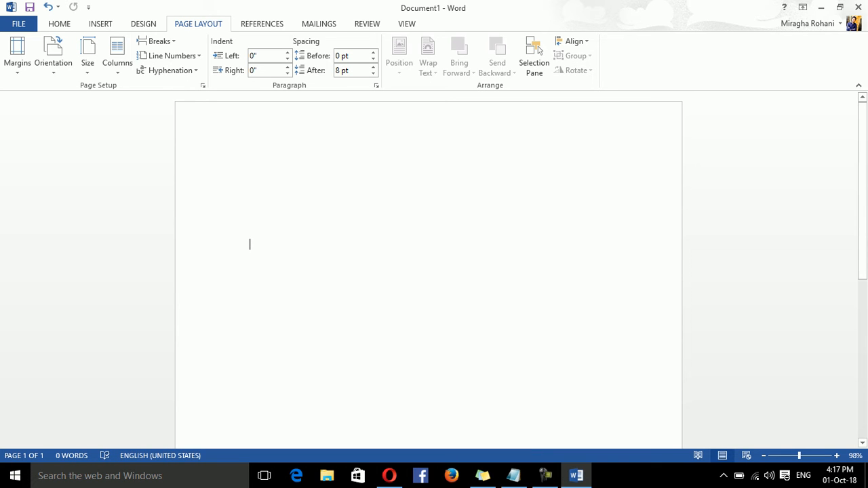
text(lkajdsfljalkfjklsdjfjsldfjkldsfjklsfkl)
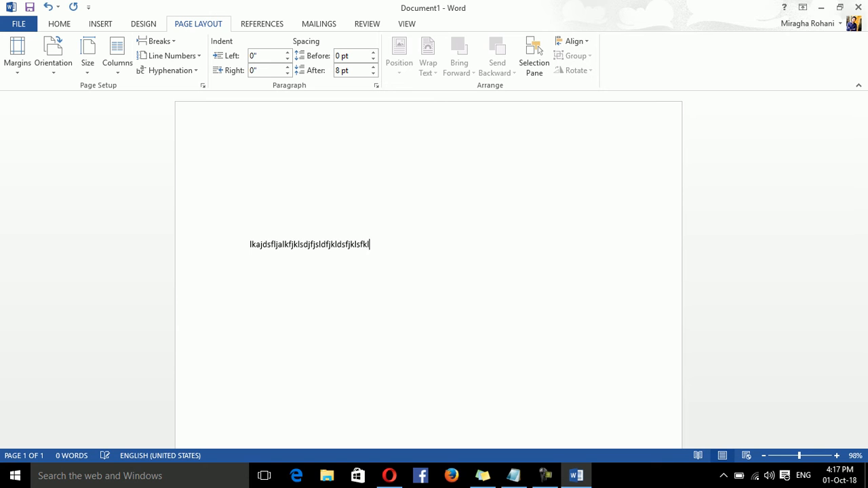
text(sjfklsjflskldfjkldsjfkldsjfkldsjfklsjkdfjdsfkljdsfkljds)
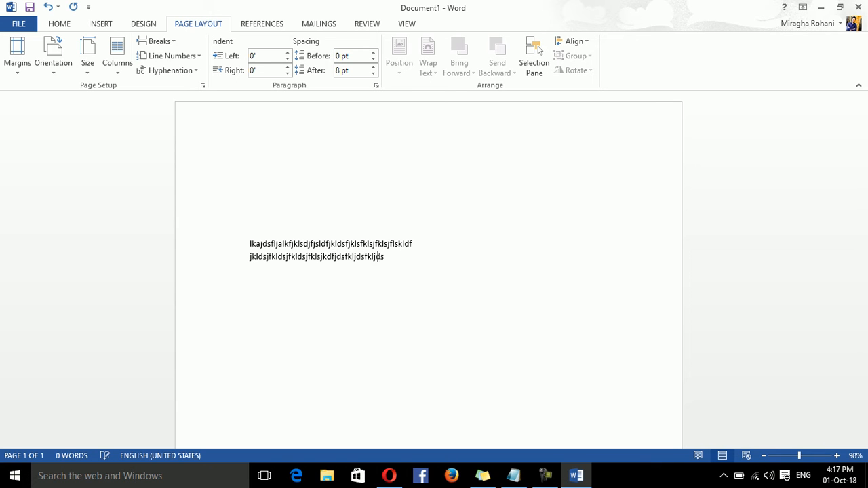
text(kfklasjfkldsjfkljdsfklsfjkldfs)
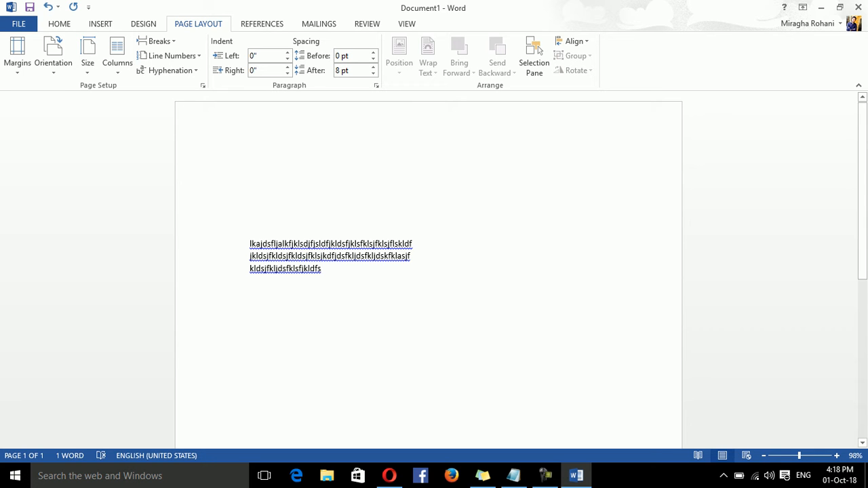
- Insert a column break after the filler text and enter more random letters in the second column
click(156, 41)
click(231, 122)
text(dskfjlskfkdsfkldsfjkldsfkldsj)
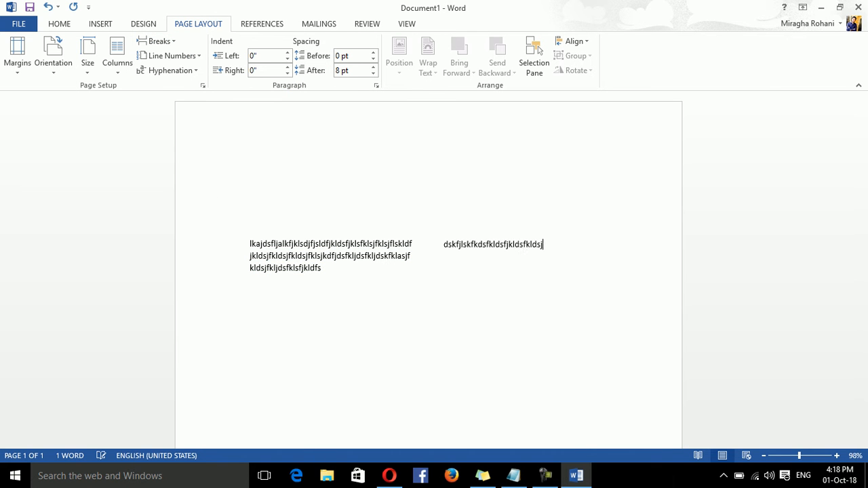
text(fdklfjklsfjkldsfjklsfjkldsfjkldsfjklfjkldsfjkldsfjkldsfjk)
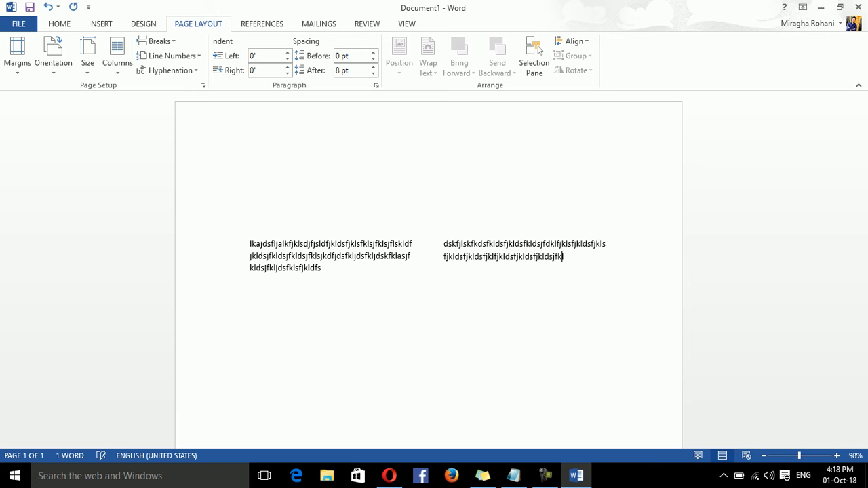
text(ldsfjkdsfjfjfj dslfj)
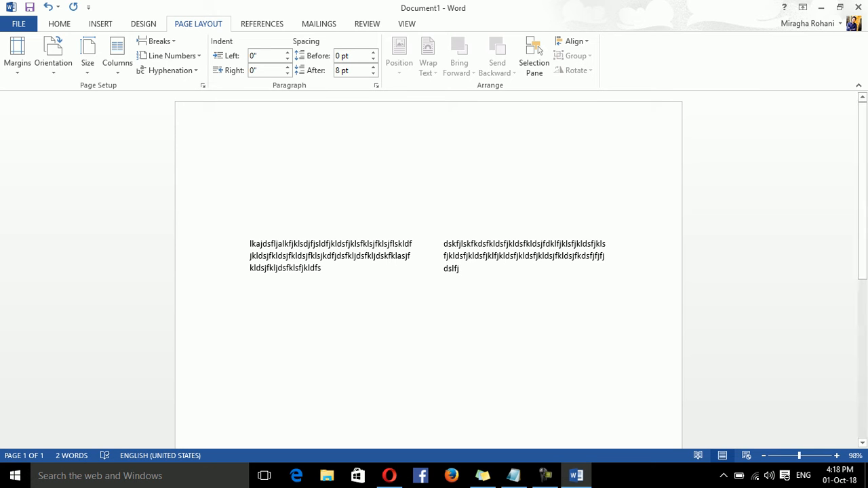
- Switch all the text to three columns and add more random filler letters at the end of the second column
key(ctrl+a)
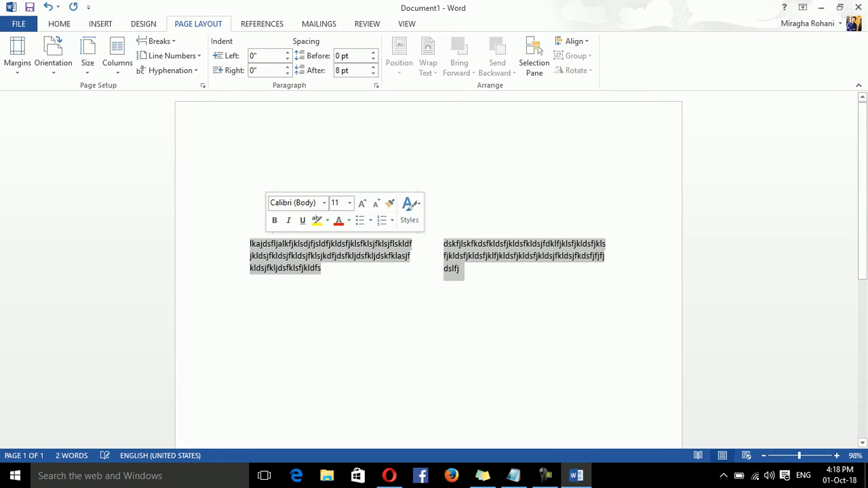
click(117, 62)
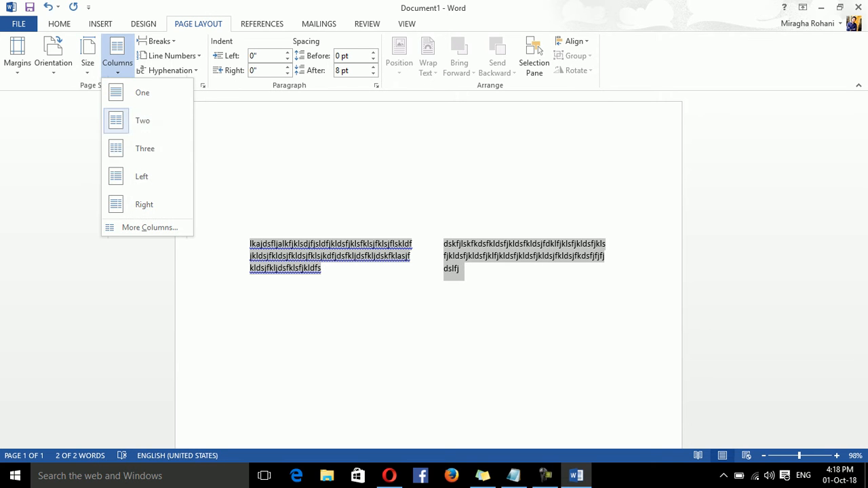
click(135, 149)
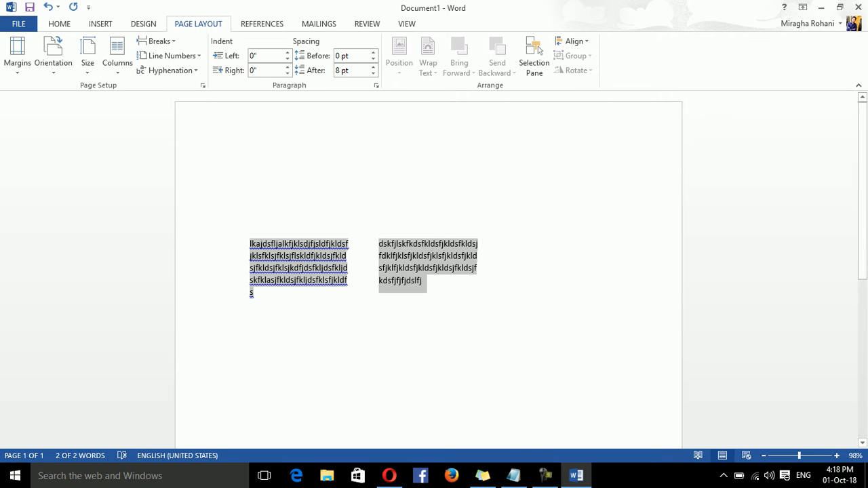
key(Right)
text(f;sdflksldfk;ldsfdsfdsfdsfdsf)
text(dsfdsfkldsfkldsfkldsfjkdsfkjdsfkldslfkldsfjkldsfklds)
text(kfdskfldslf)
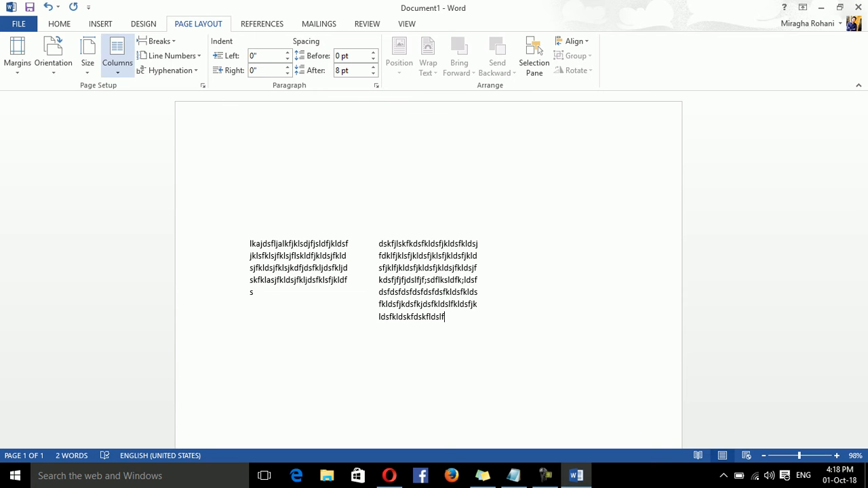
- Insert a column break after the second column's text and enter about four lines of random filler letters in the third column
click(117, 57)
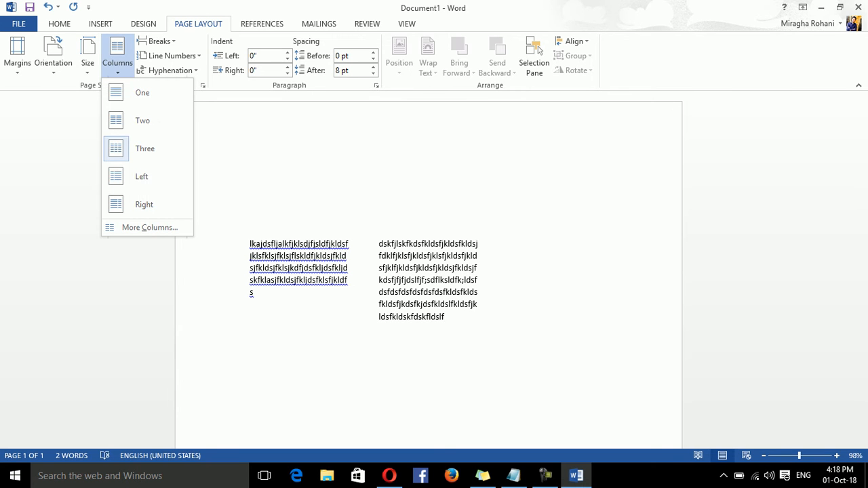
click(156, 41)
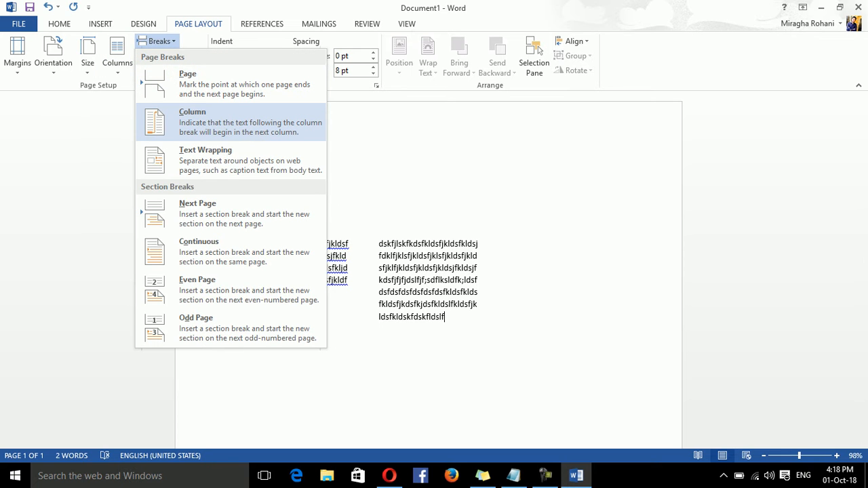
click(192, 115)
text(fdsfsldkf;ldsf;ldskfkdslfkldsfkld)
text(sfkldsf;ldsfkldsfk;ldsfk)
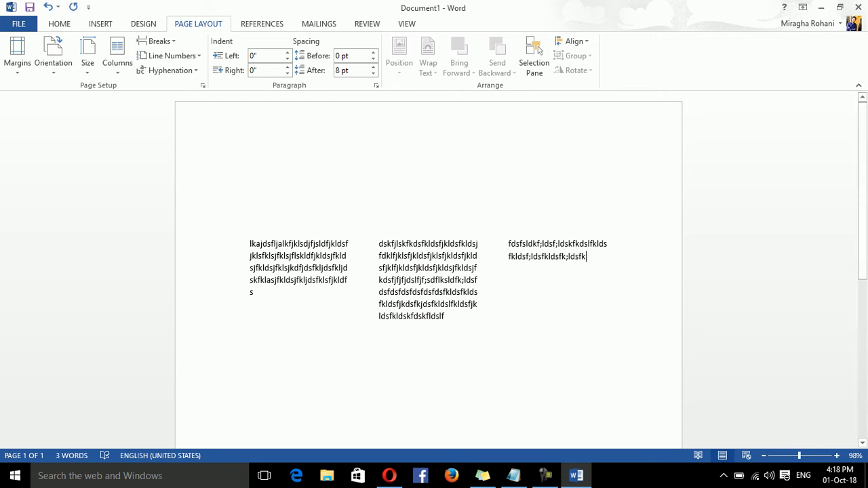
text(klekljklfdsfjkldsfkldsjfjdsfjkds)
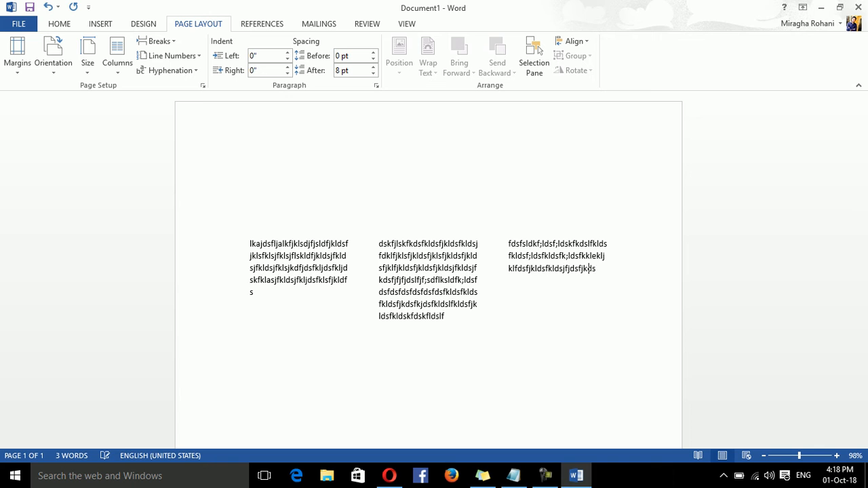
text(jfkldsjfdskfkldsjfkl)
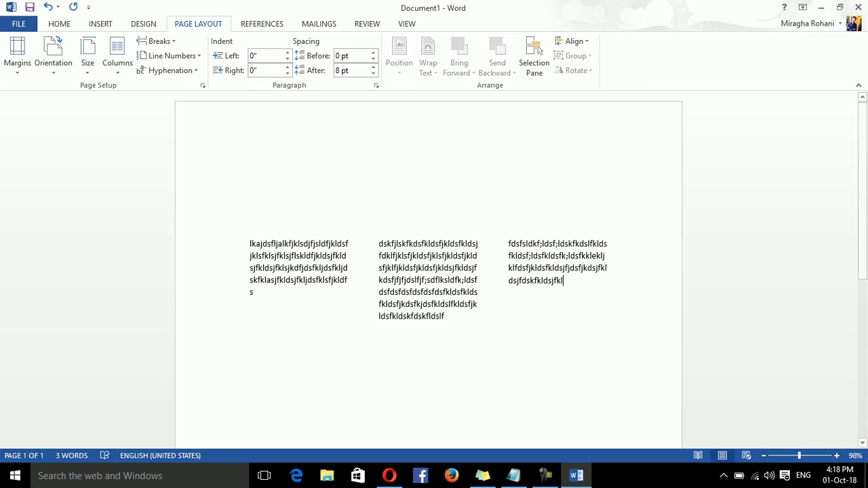
- Try switching the three-column text to one column, look over the resulting pages and undo the change
click(156, 41)
click(156, 41)
click(118, 58)
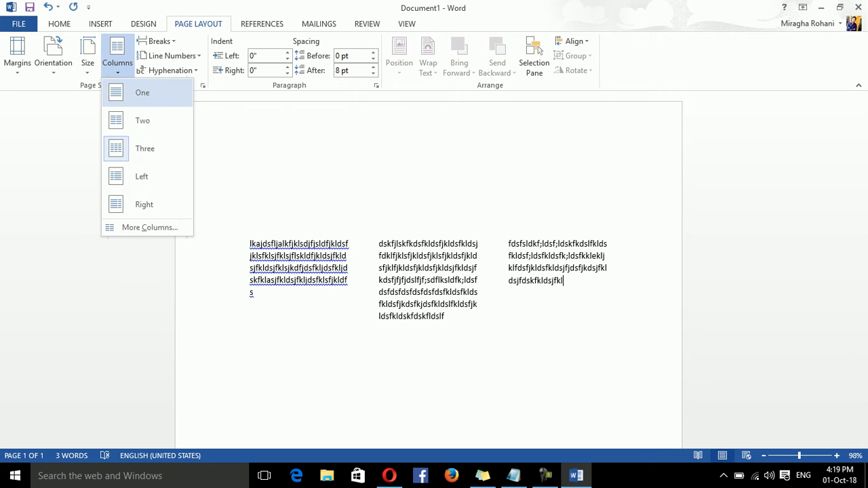
click(128, 90)
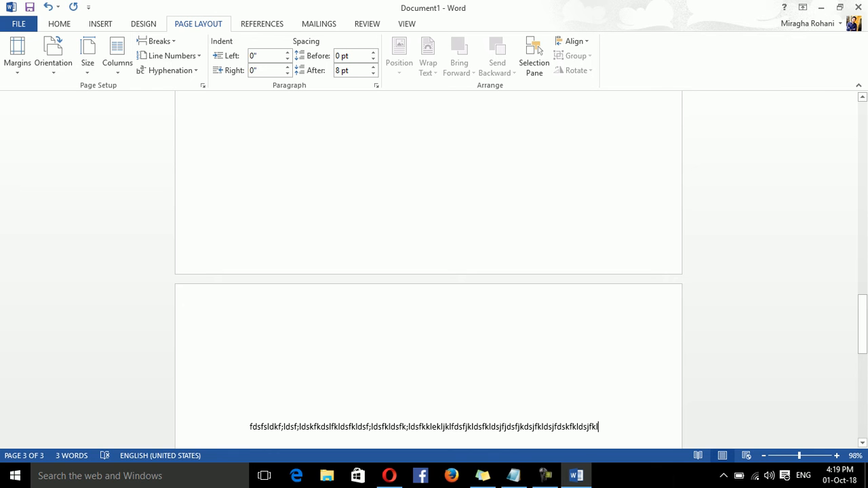
drag(862, 339, 863, 191)
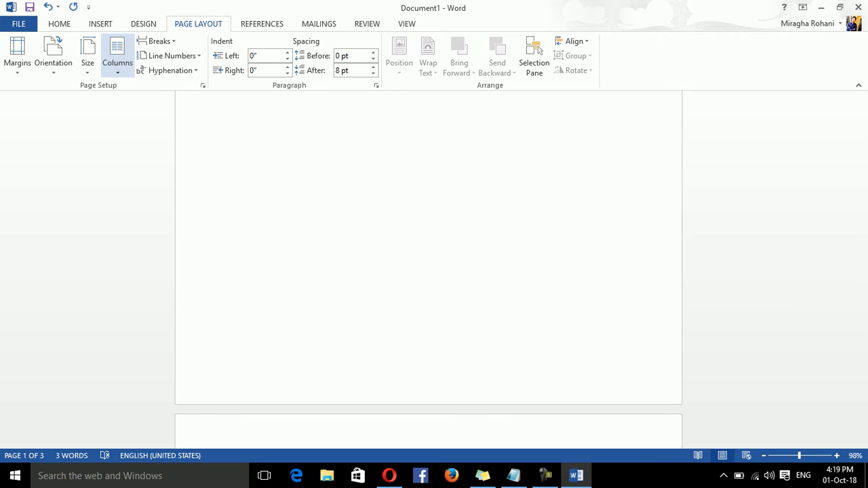
click(117, 57)
key(Escape)
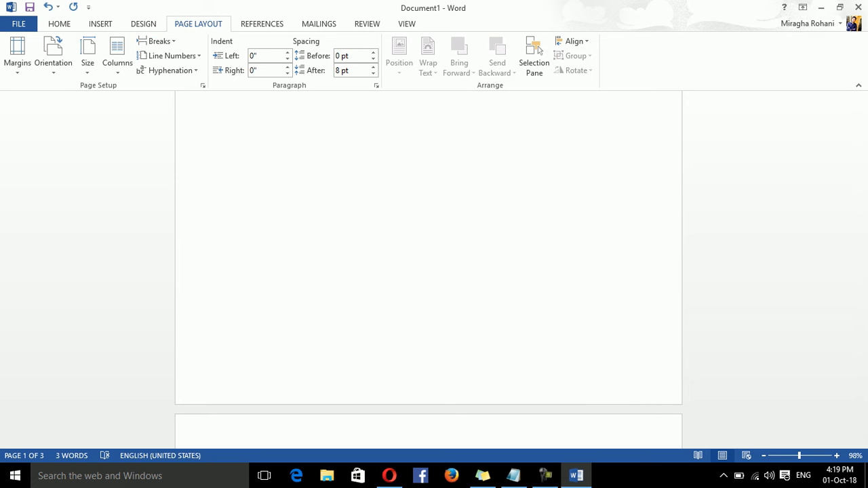
scroll(429, 271, up, 2)
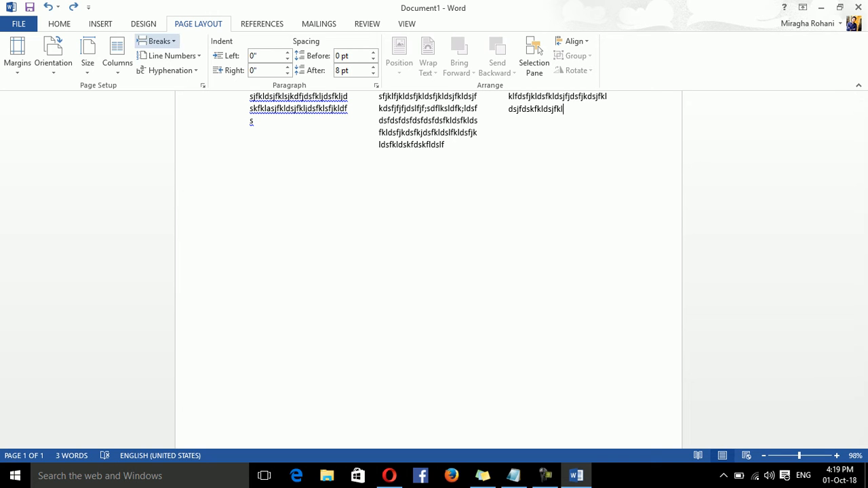
- Insert a continuous section break after the third column's text and set the new section to one column
click(157, 41)
click(224, 251)
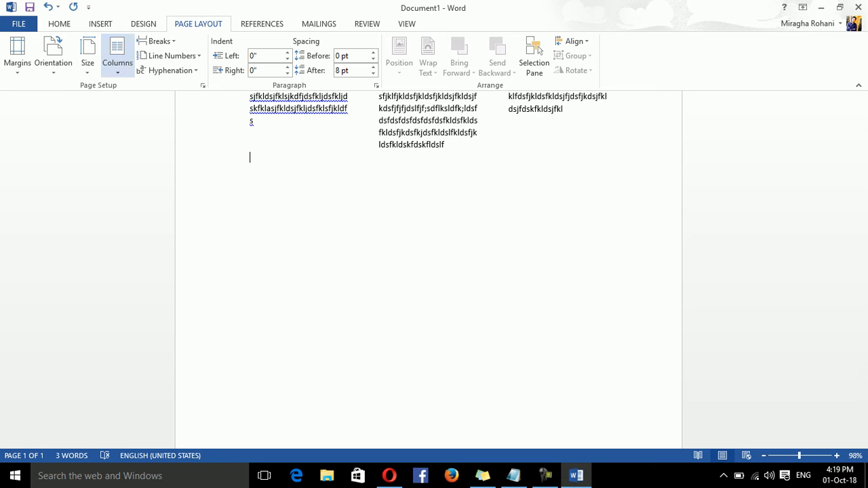
click(117, 58)
click(142, 93)
- Enter about two full-width lines of random filler text in the one-column section and start a new paragraph
text(sdflfjkldsfkljdsfkldsfkldsfjkldsjfkldsjfds)
text( f dsf ds f dsf dsf ds fds f dsf dsf ds f)
text(ds f dsf s f dsf sfsf dsf)
text( sdf dsf ds fsdsfdsfsfd)
text(sfdsf dsfdsf dsf ds f dsf dsf ds f dsf)
text( ds f dsf ds fds f dsf  dsf ds f)
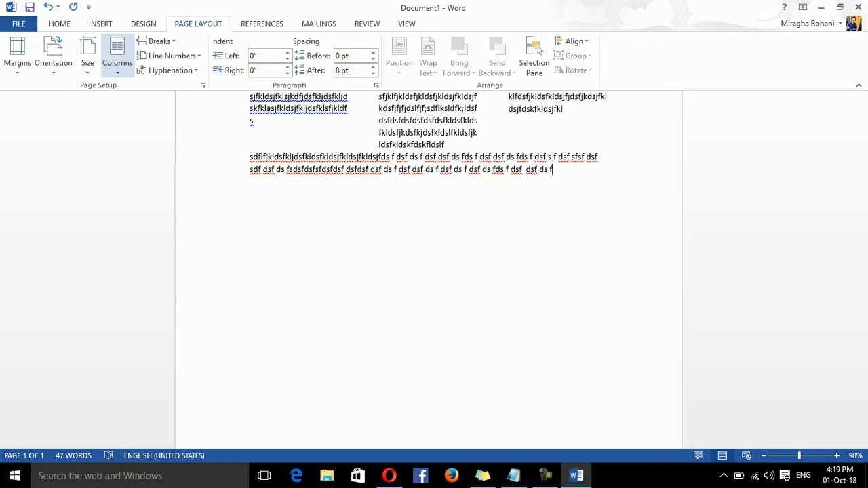
click(118, 53)
click(404, 179)
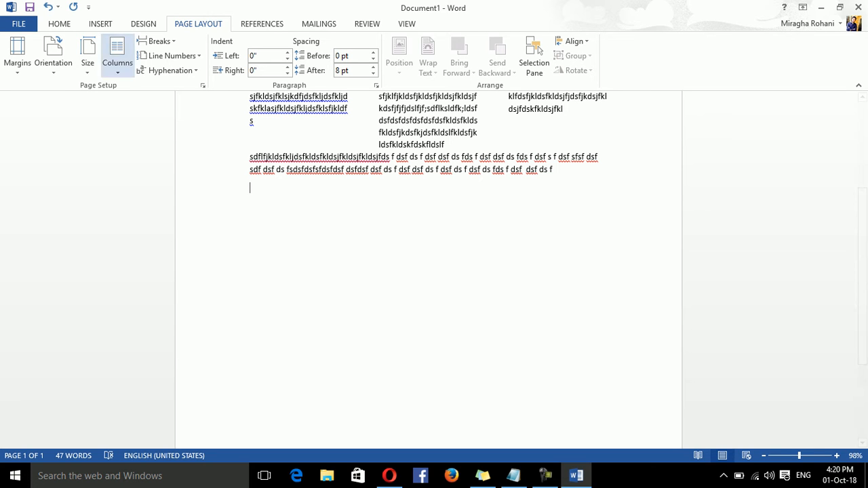
- Try three columns on the one-column section with a continuous section break after it, and undo both changes
click(117, 54)
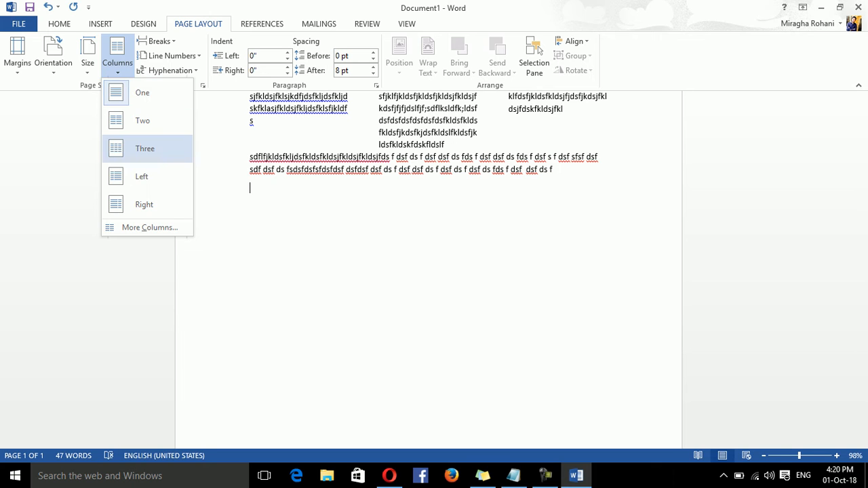
click(145, 148)
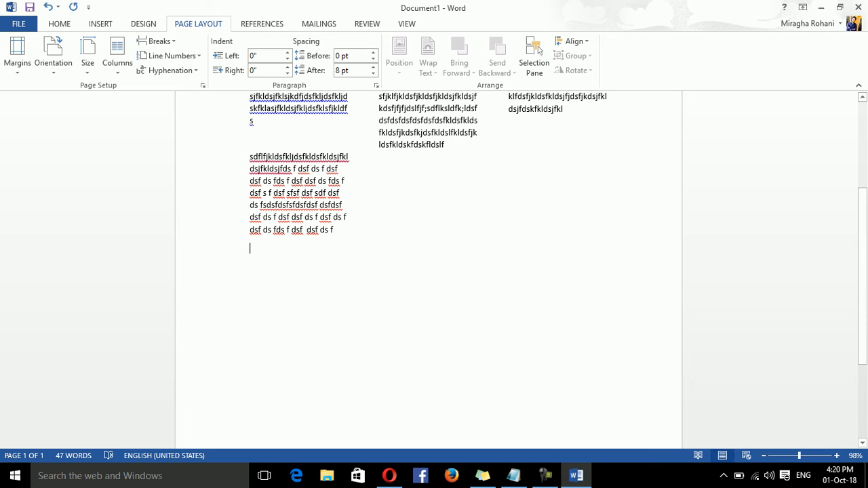
click(156, 40)
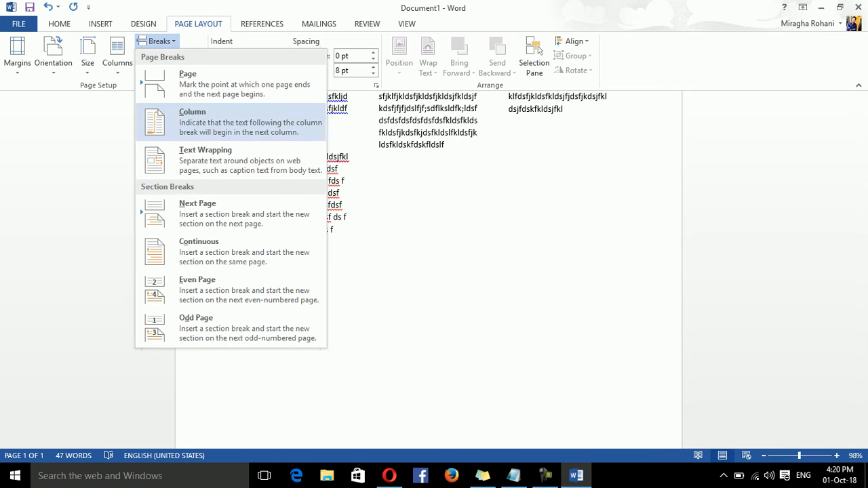
key(Return)
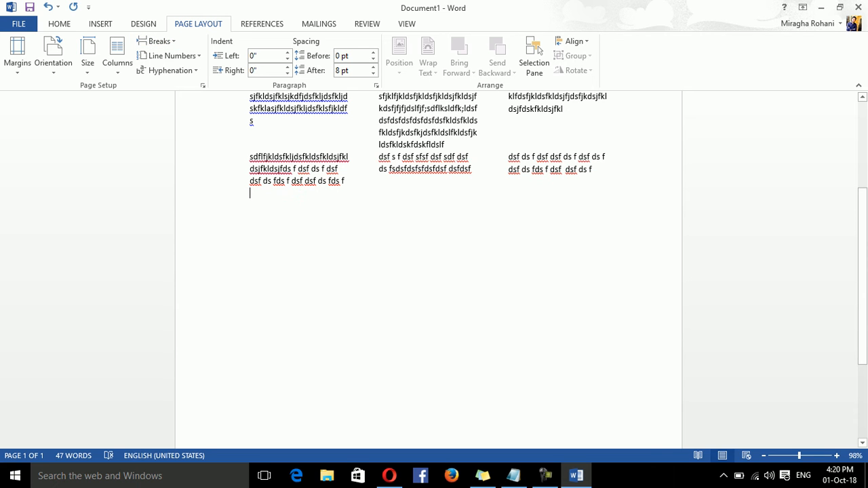
key(ctrl+z)
key(ctrl+z)
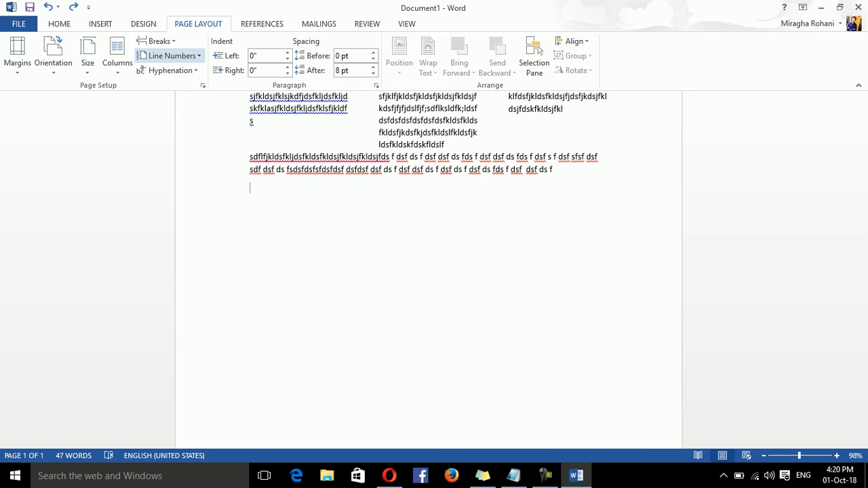
- Insert a continuous section break below the full-width filler text and set the new section to three columns
click(156, 41)
key(Down)
key(Down)
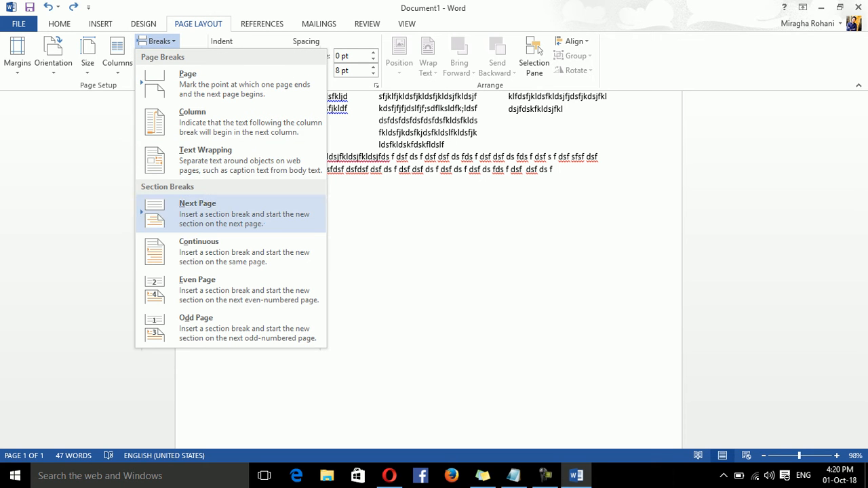
key(Return)
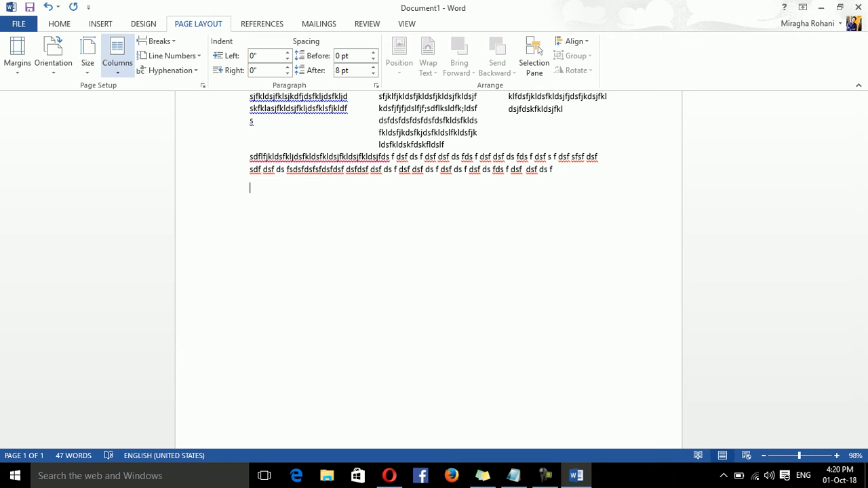
click(118, 57)
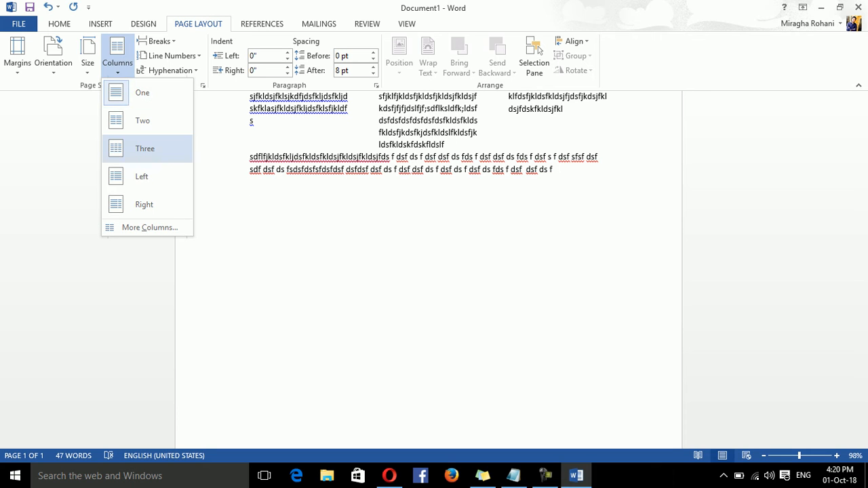
click(146, 149)
- Generate sample text with =rand() in the new three-column section and look over how it fills the columns
text(=ran)
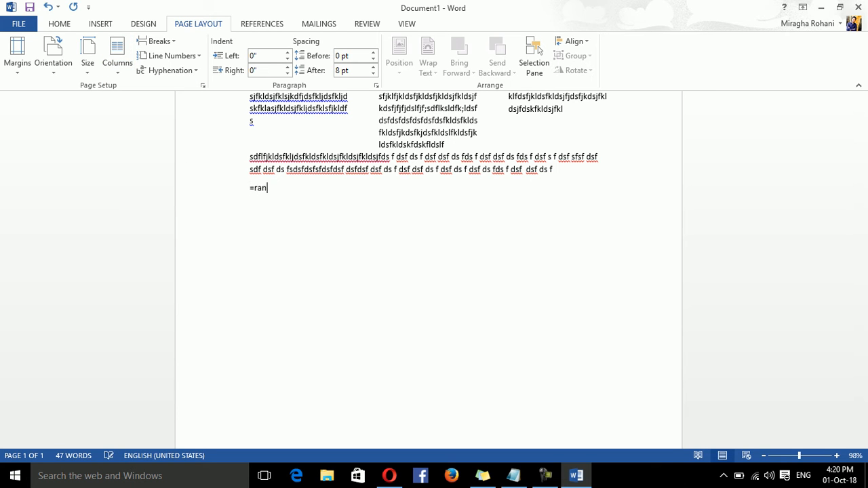
text(d())
key(Return)
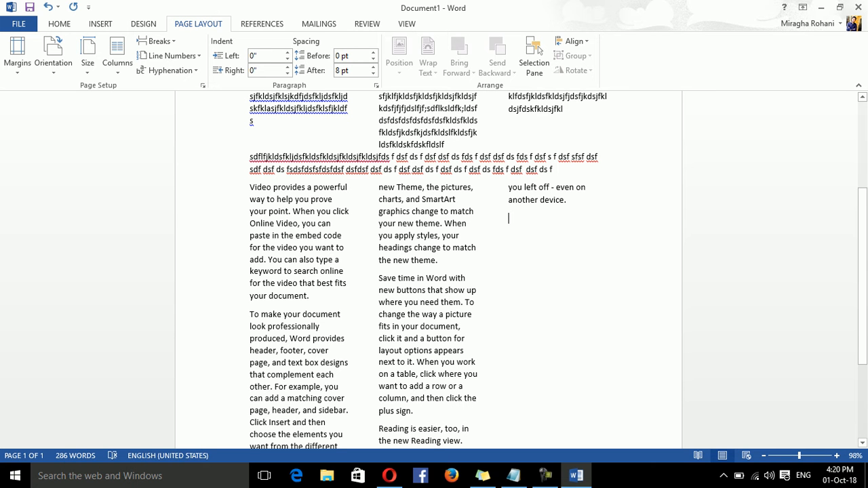
drag(863, 276, 863, 350)
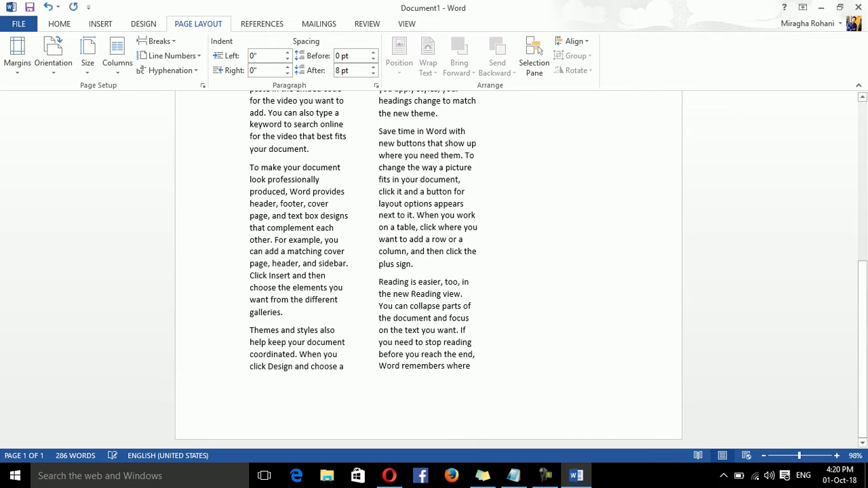
drag(379, 354, 379, 330)
drag(862, 346, 862, 305)
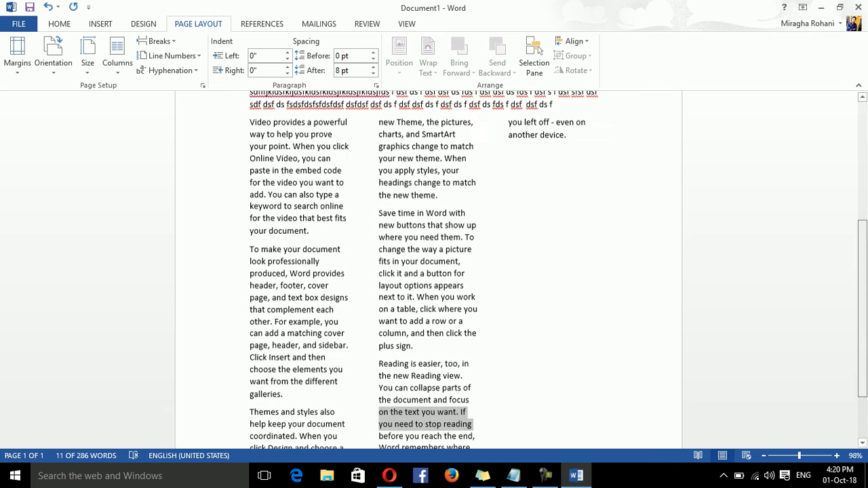
- Insert a continuous section break after the three-column sample text and set the section that follows to one column
click(439, 196)
click(510, 154)
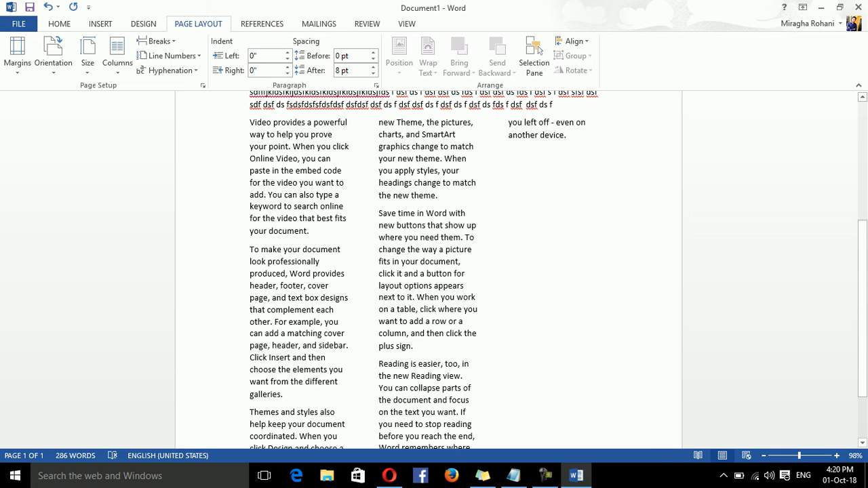
click(155, 42)
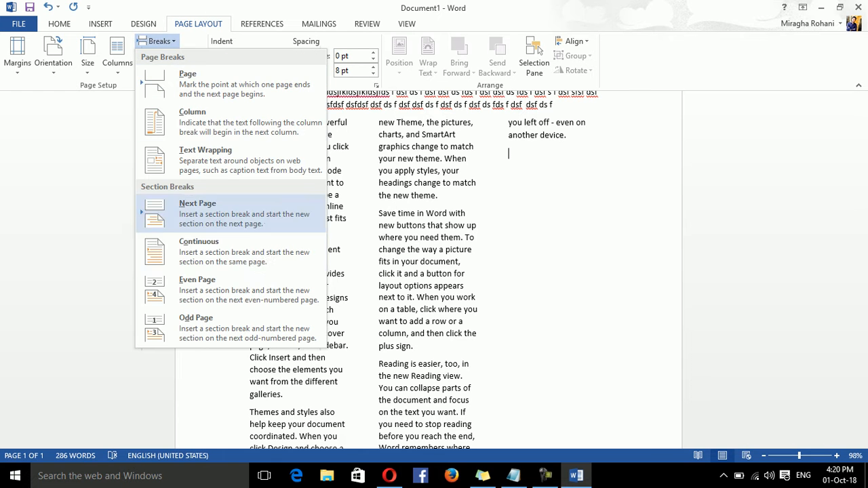
click(208, 273)
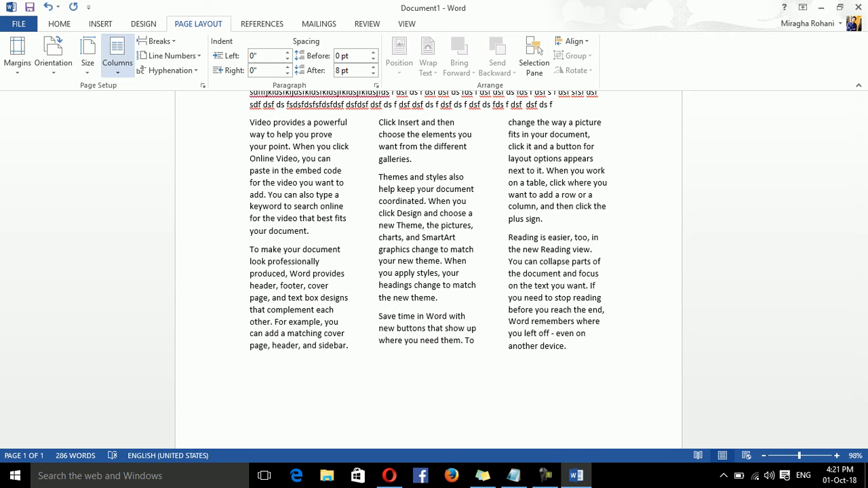
click(117, 55)
click(129, 95)
- Generate full-width sample text with =rand() in the new one-column section, correcting the mistyped function name
text(=radn())
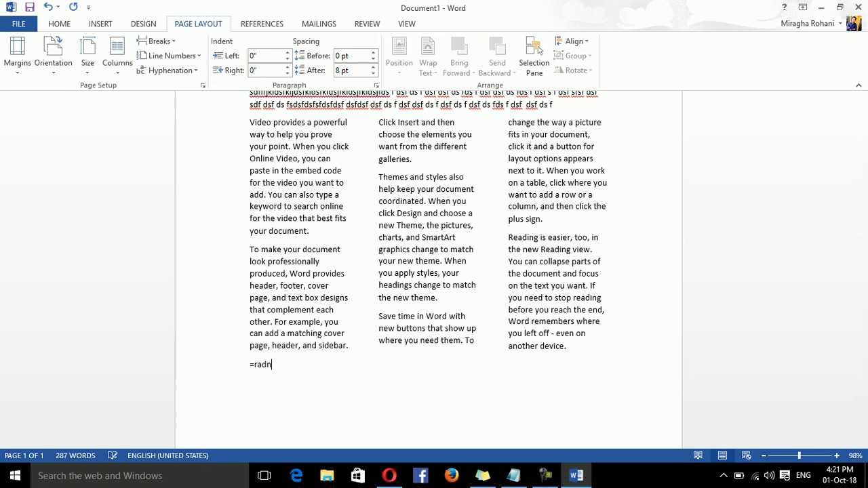
key(Return)
key(BackSpace)
key(BackSpace)
key(BackSpace)
key(BackSpace)
key(BackSpace)
text(nd())
key(Return)
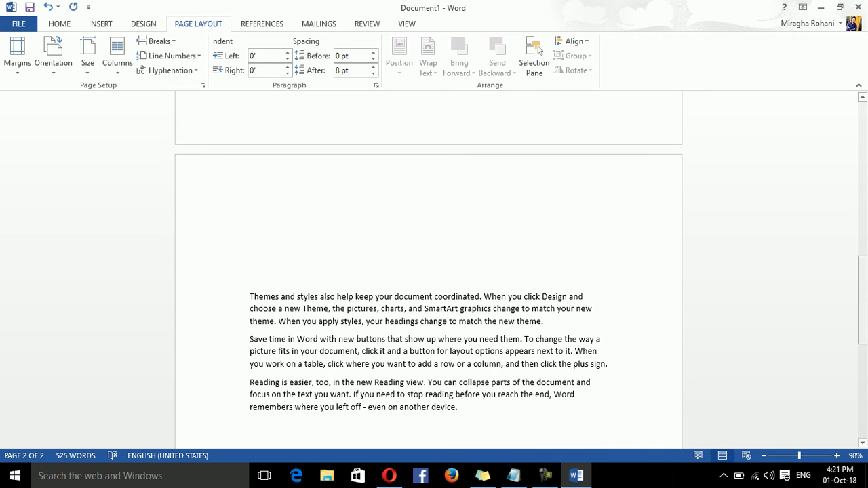
- Look through the document's pages in print preview and return to editing
key(ctrl+p)
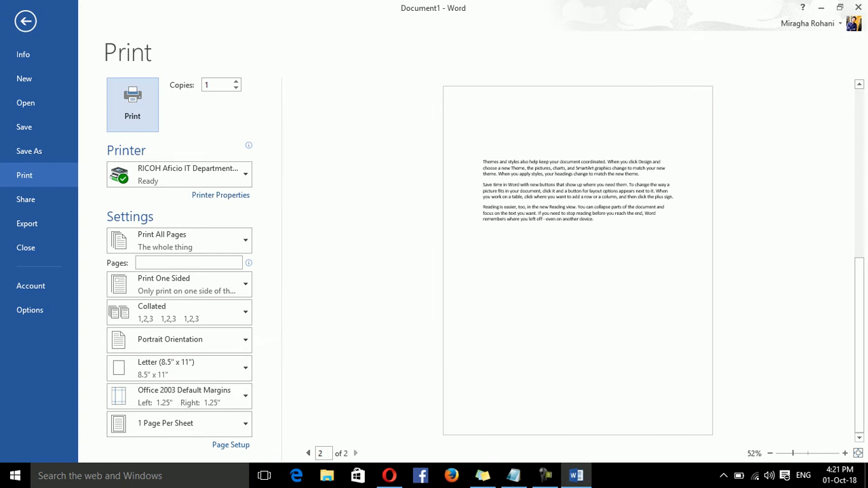
click(859, 344)
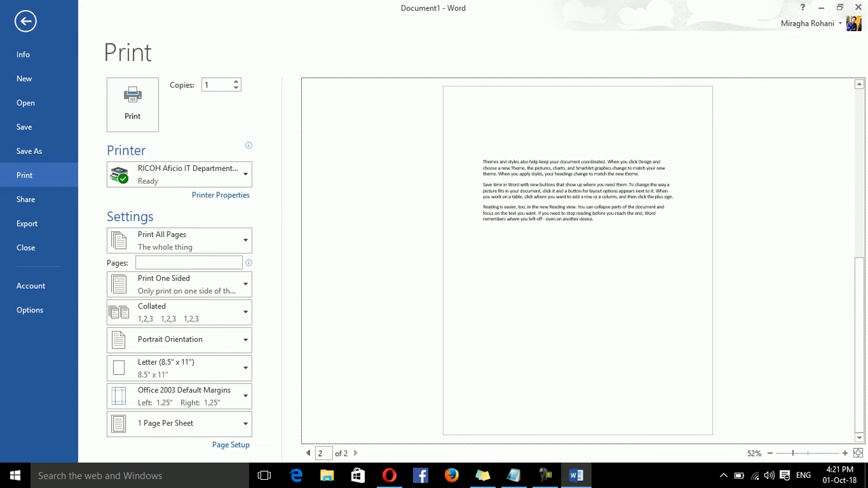
drag(859, 344, 859, 243)
drag(860, 176, 859, 177)
key(Escape)
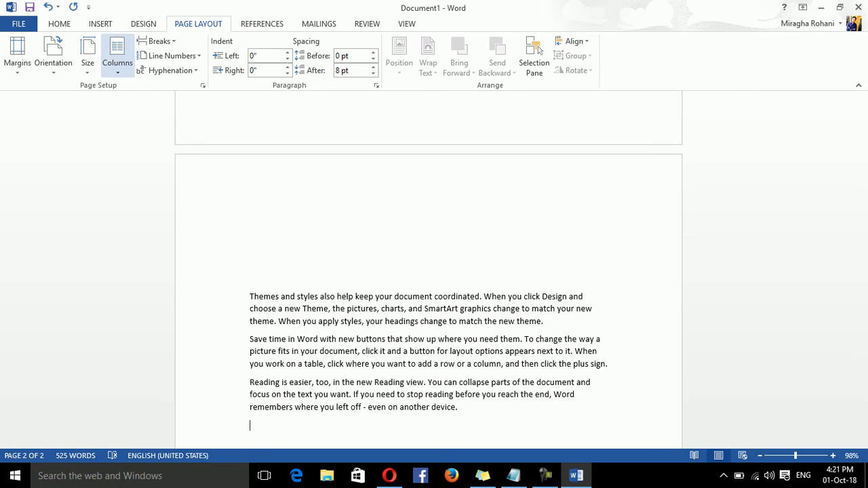
click(117, 56)
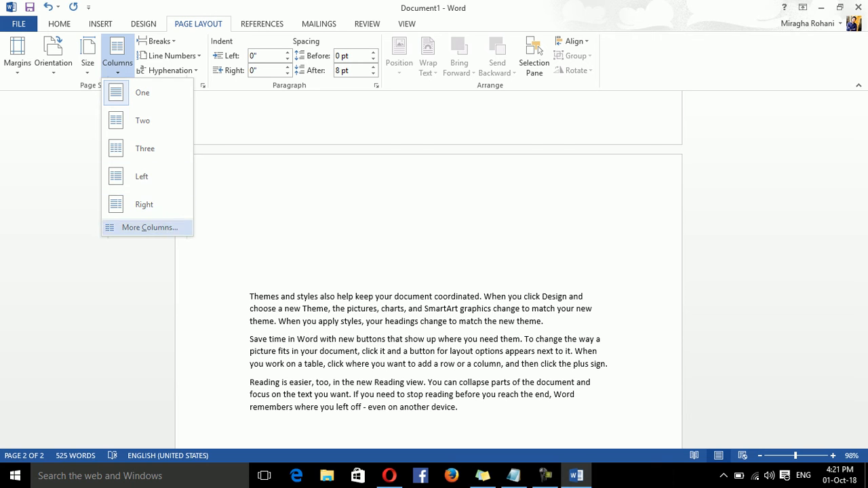
click(150, 227)
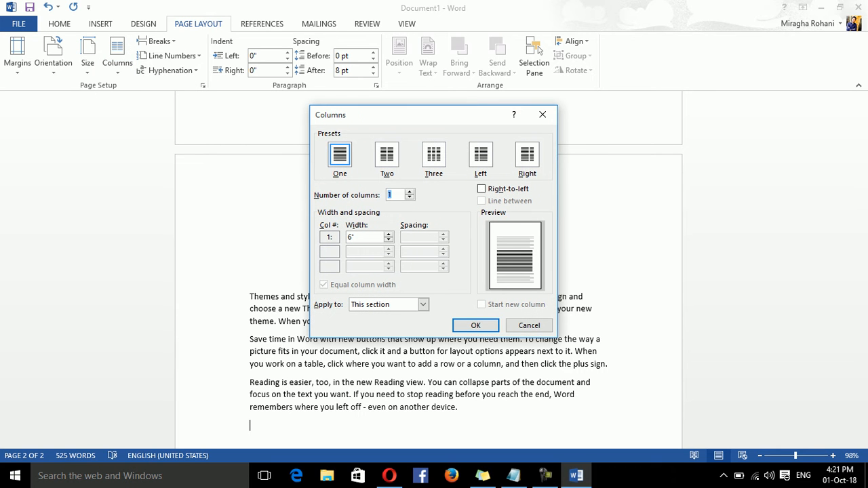
drag(402, 115, 430, 113)
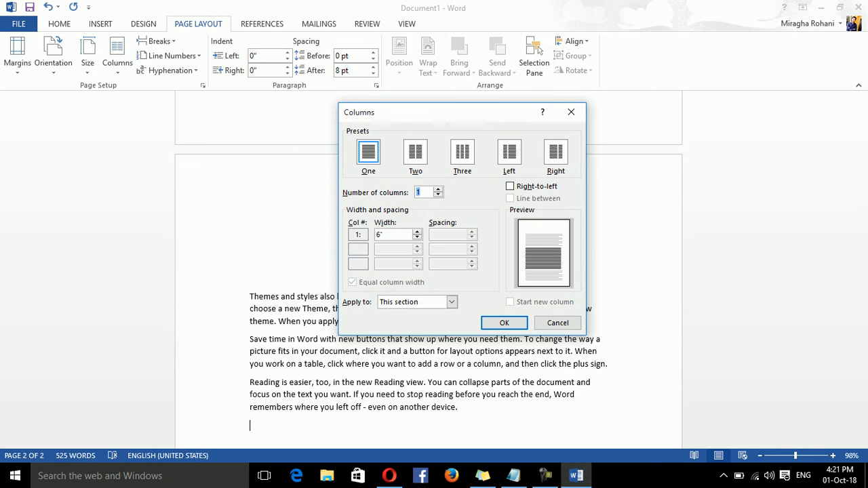
click(557, 323)
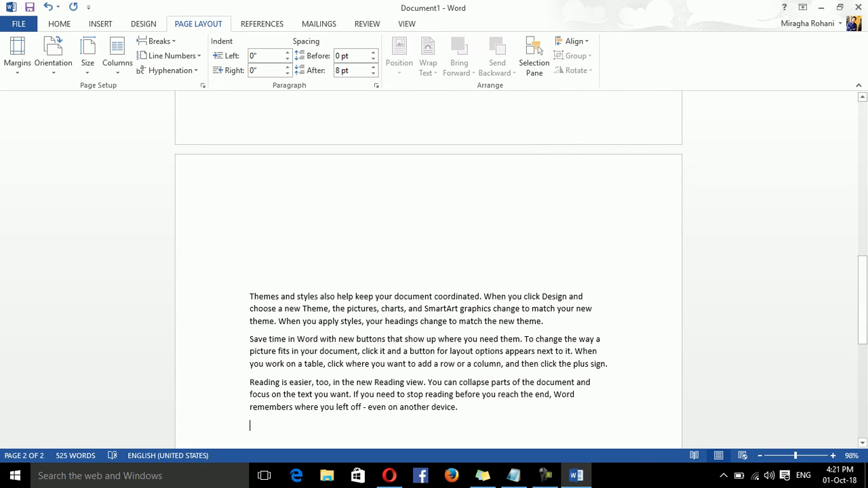
- Replace the whole document's content with fresh sample text generated with =rand()
key(ctrl+a)
key(Delete)
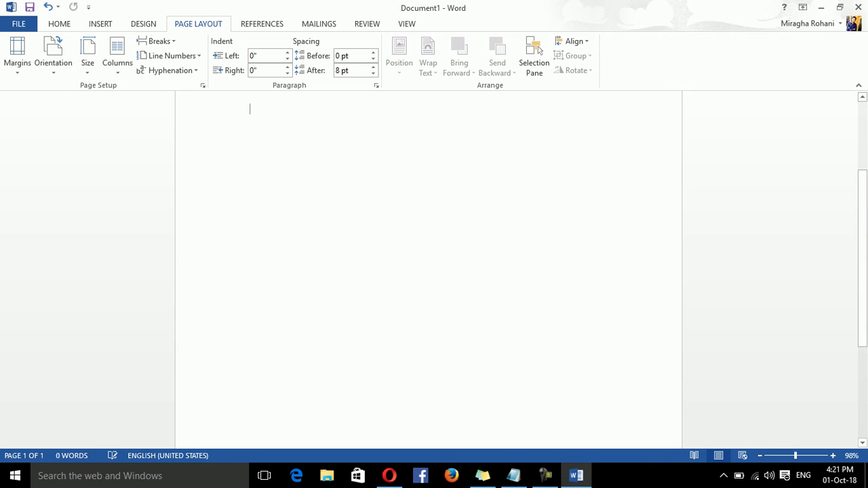
text(=ran)
key(BackSpace)
key(BackSpace)
key(BackSpace)
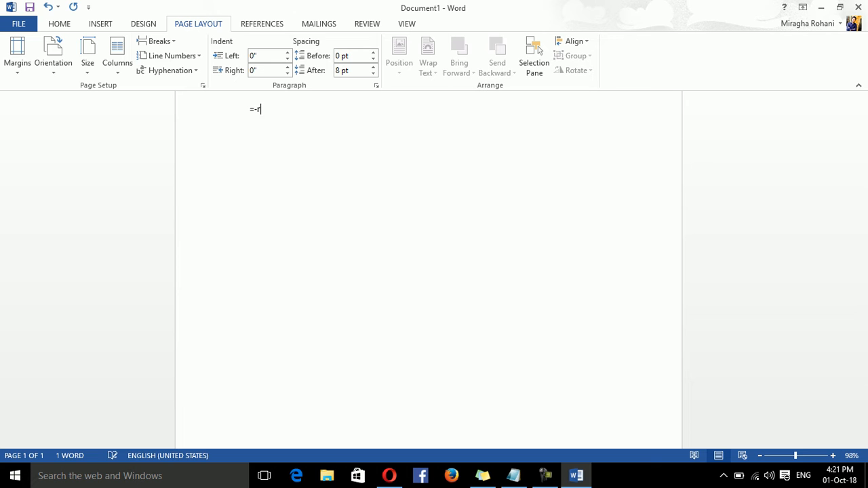
text(rand())
key(Return)
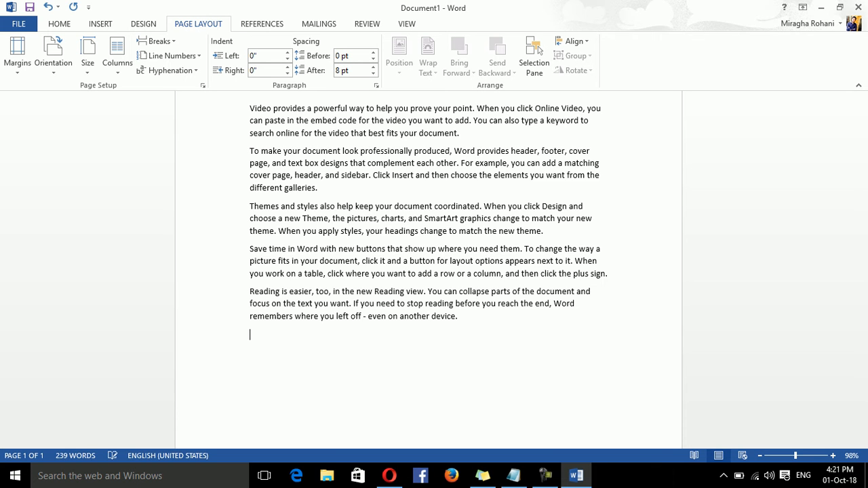
- Apply the Left column preset to all of the sample text, and switch it to the Right preset
drag(475, 333, 250, 108)
click(118, 54)
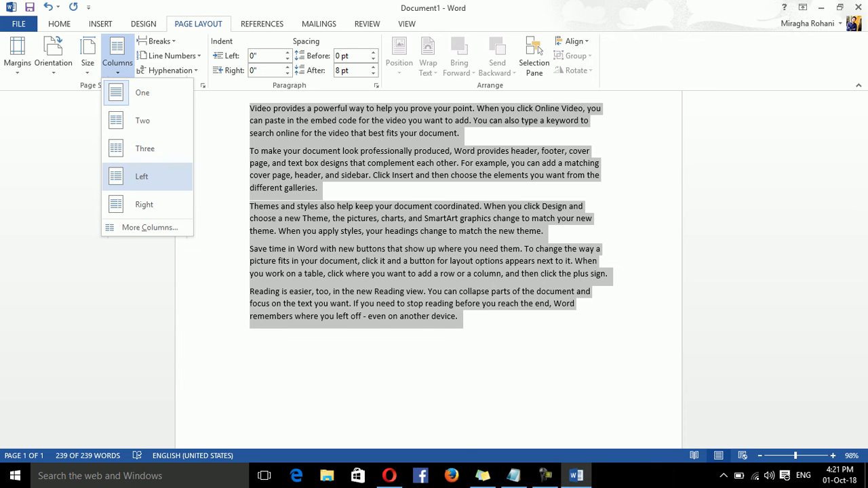
click(141, 177)
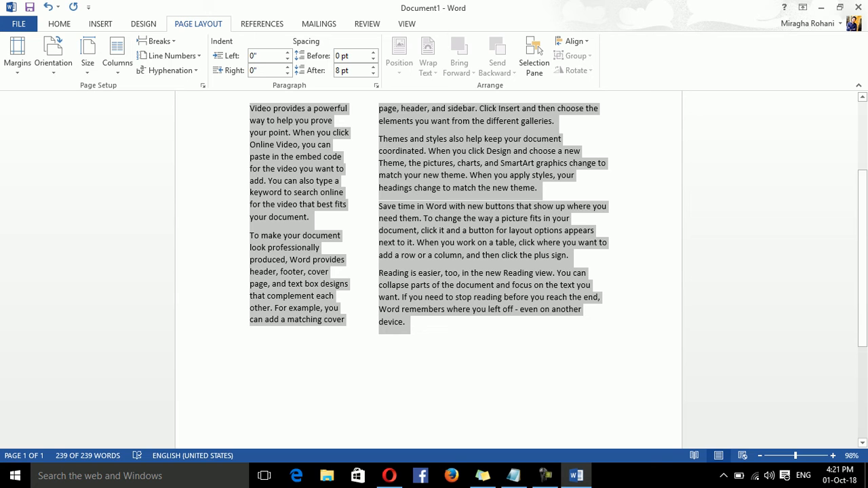
click(118, 54)
click(143, 205)
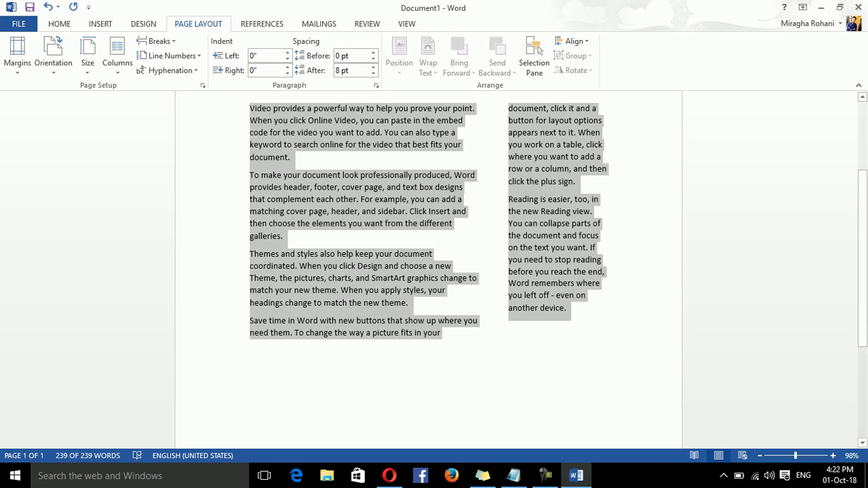
- Set the number of columns for the selected text to 9
click(117, 54)
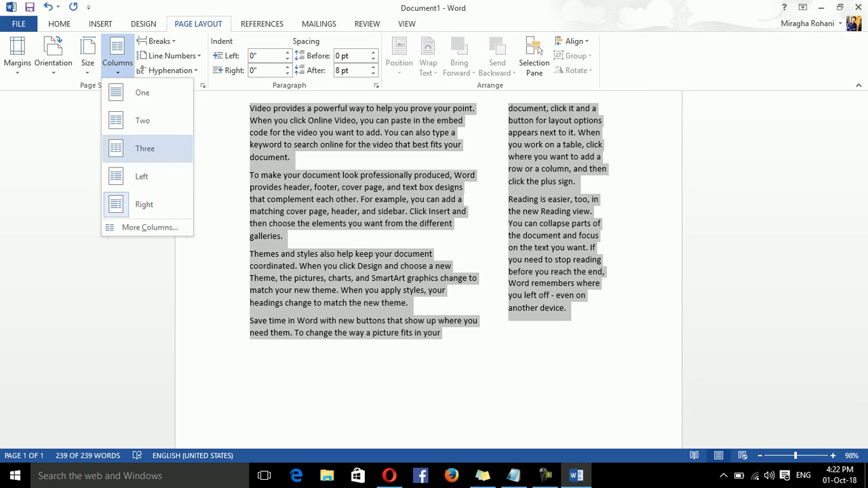
click(150, 227)
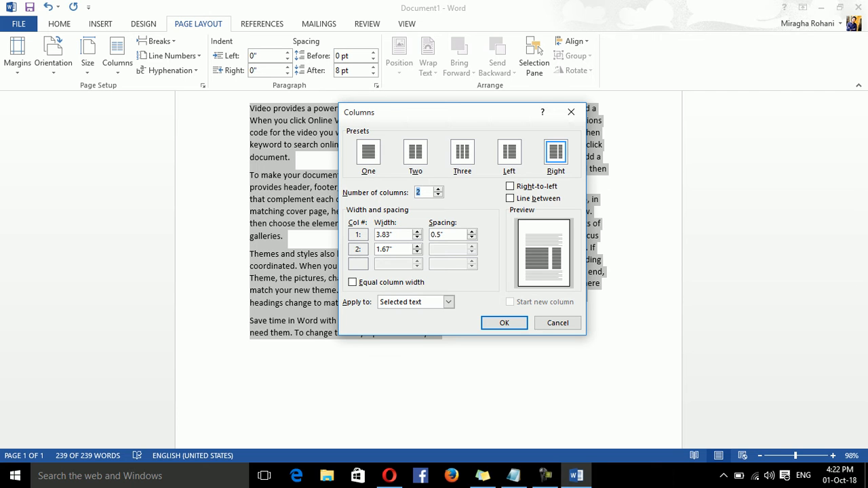
text(10)
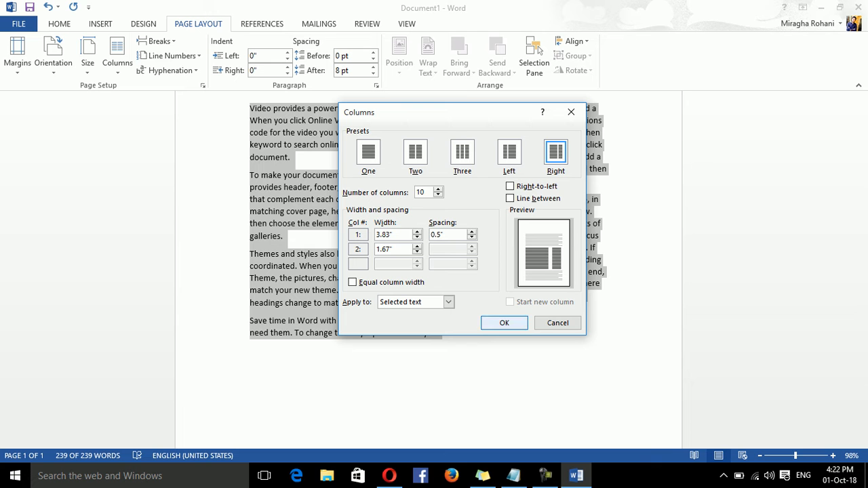
key(Down)
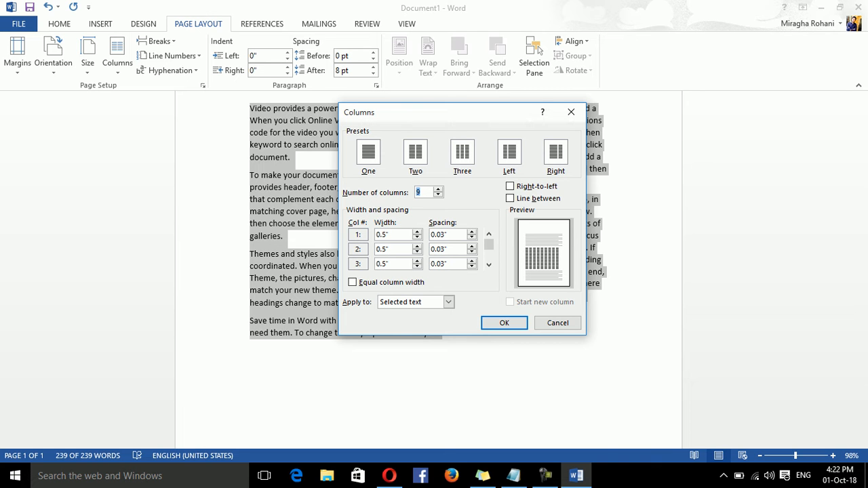
click(504, 322)
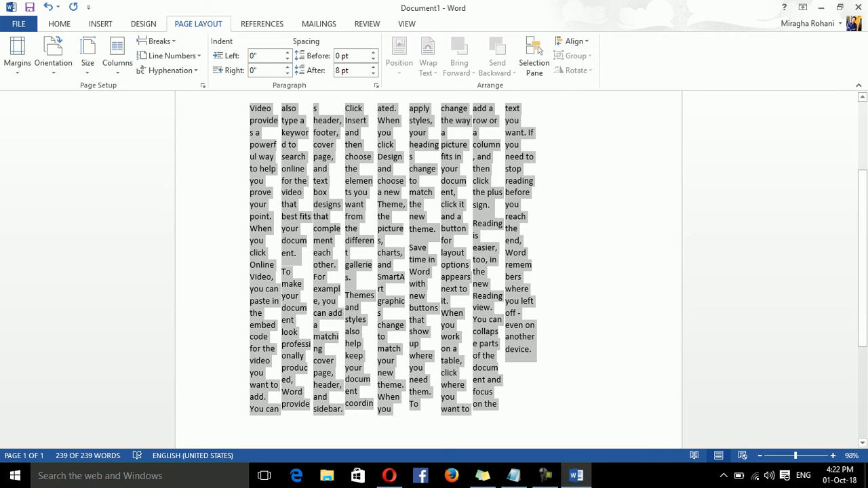
- Add a dividing line between the columns of the selected text
click(117, 54)
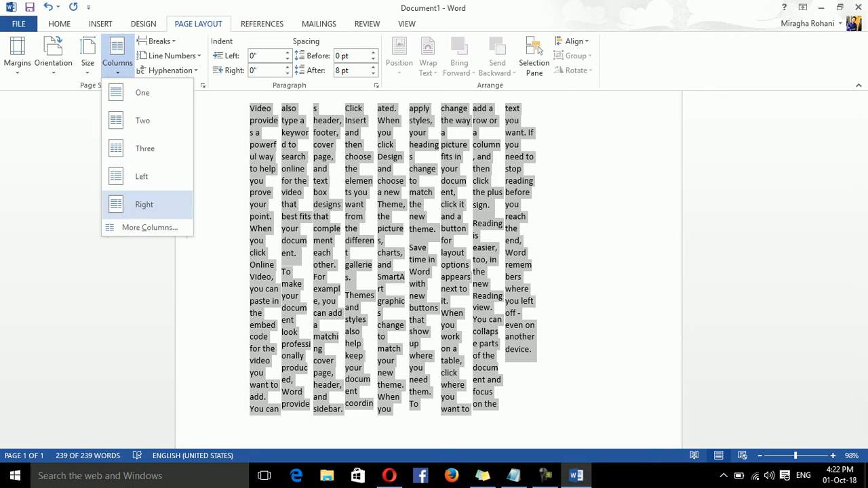
click(150, 227)
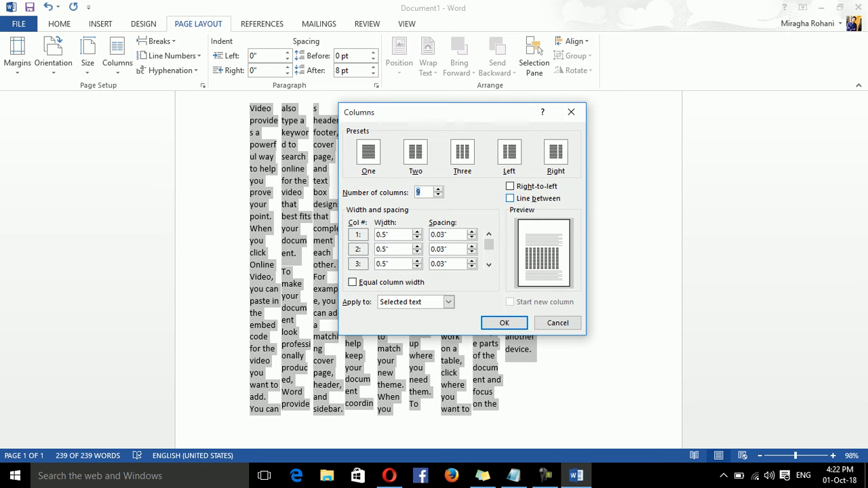
click(510, 198)
click(504, 323)
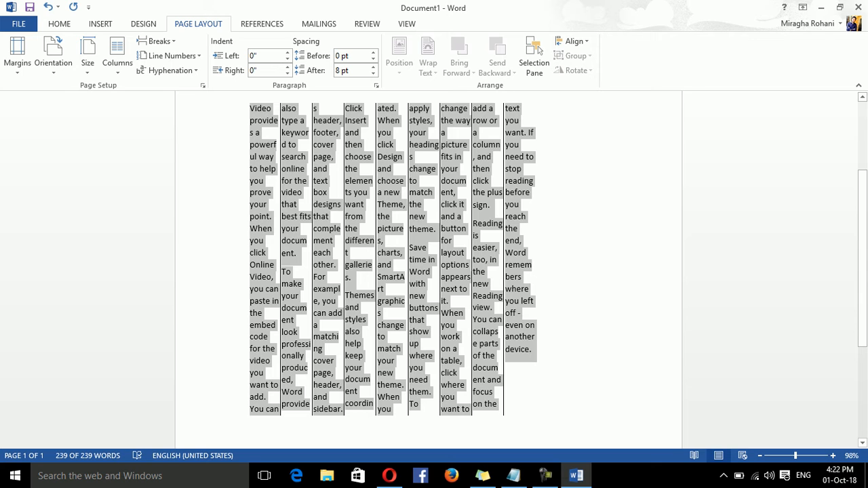
- Set the second column's width to 1.6" in the selected text's column settings
click(117, 54)
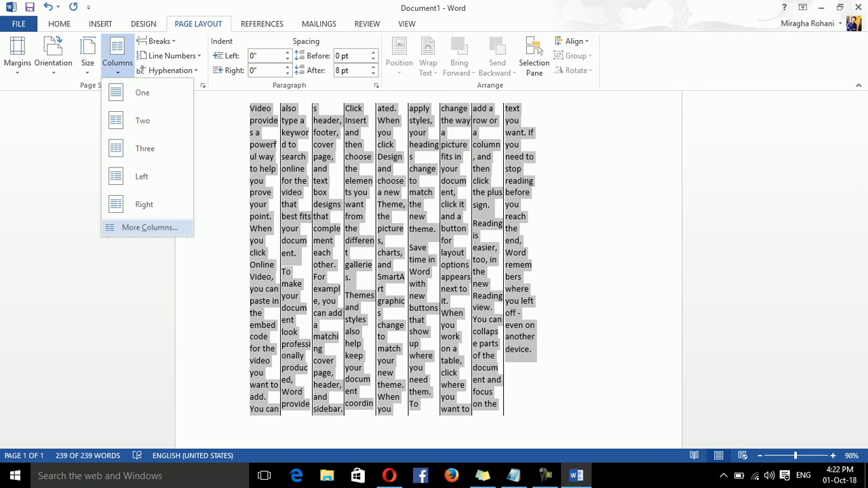
click(149, 227)
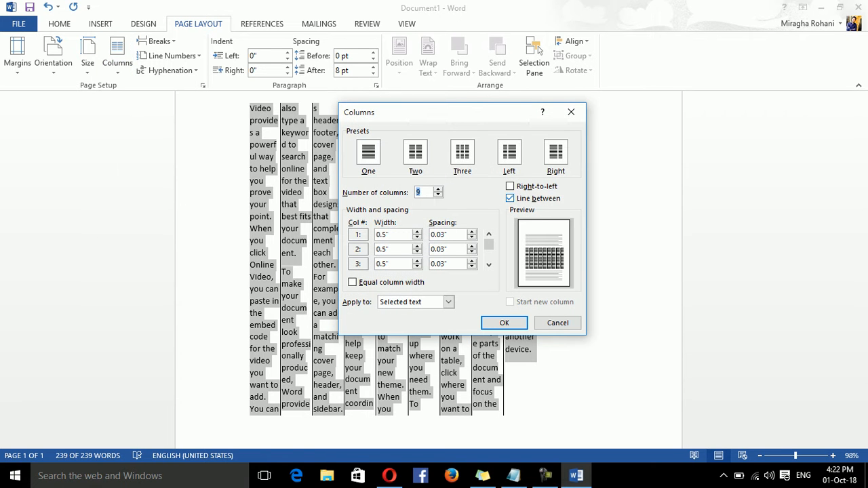
click(510, 186)
click(510, 186)
click(394, 249)
click(417, 246)
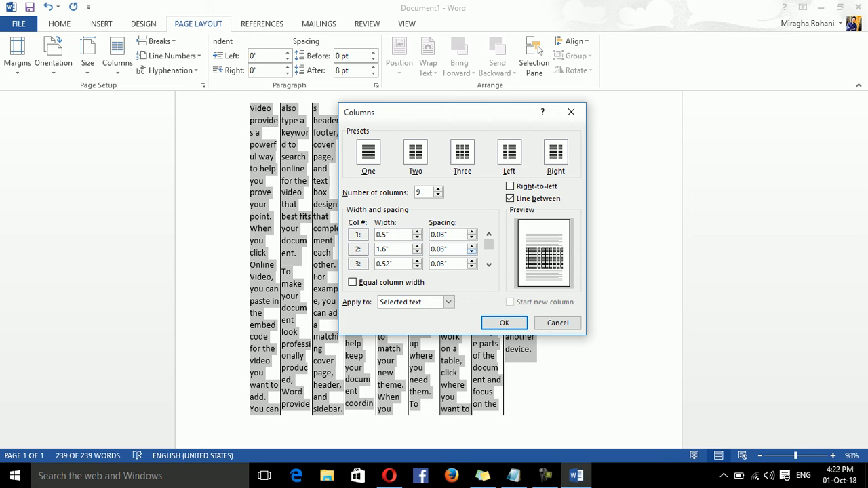
- Set the spacing after the second column to 0.6" and apply the column settings
click(471, 245)
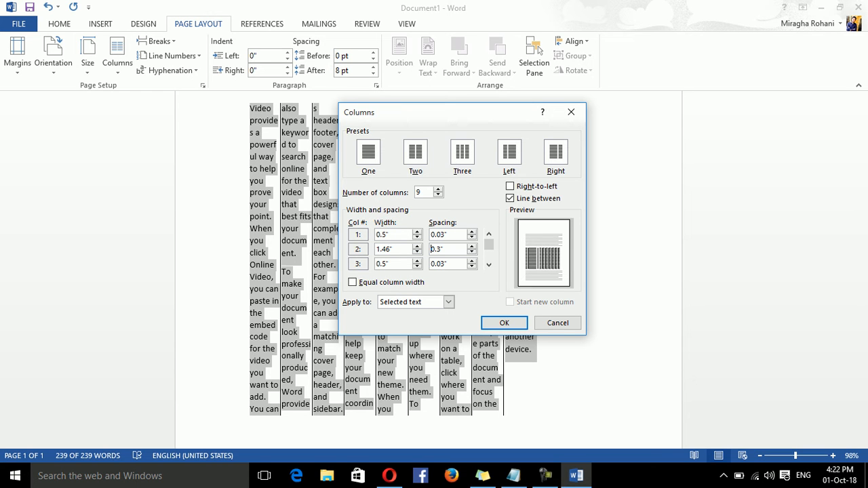
click(449, 234)
click(472, 252)
click(472, 252)
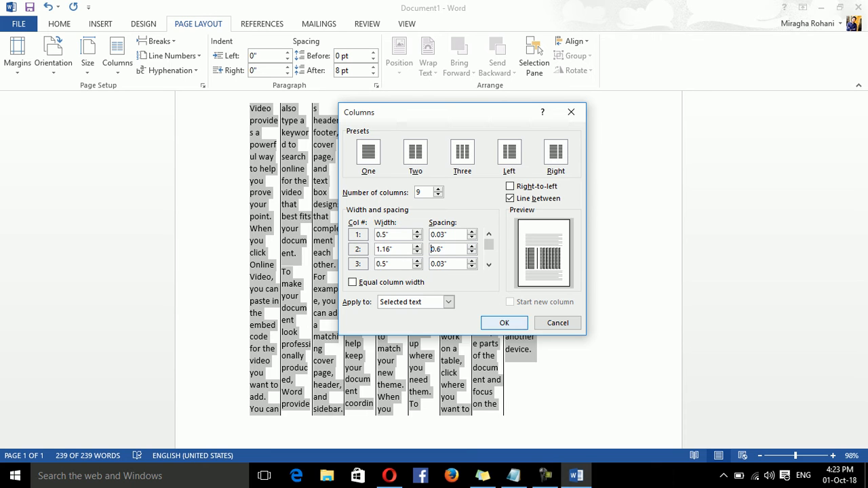
click(504, 323)
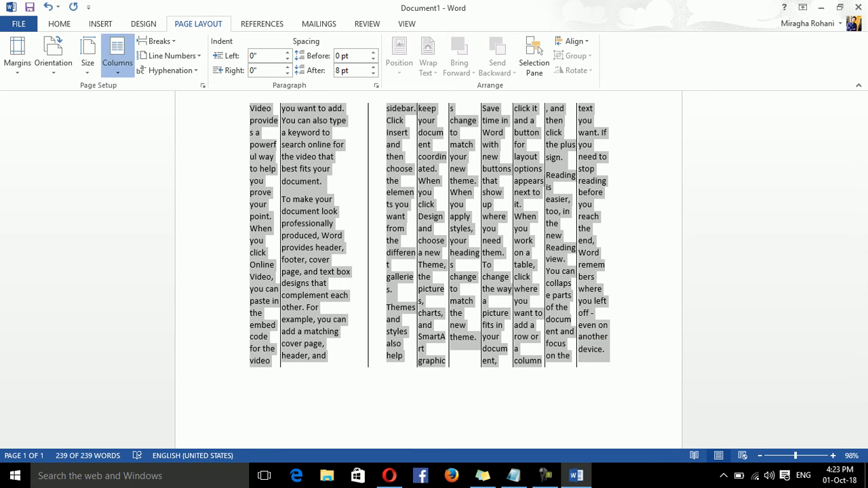
- Try to apply equal column width to the nine columns across the whole document
click(117, 56)
click(149, 227)
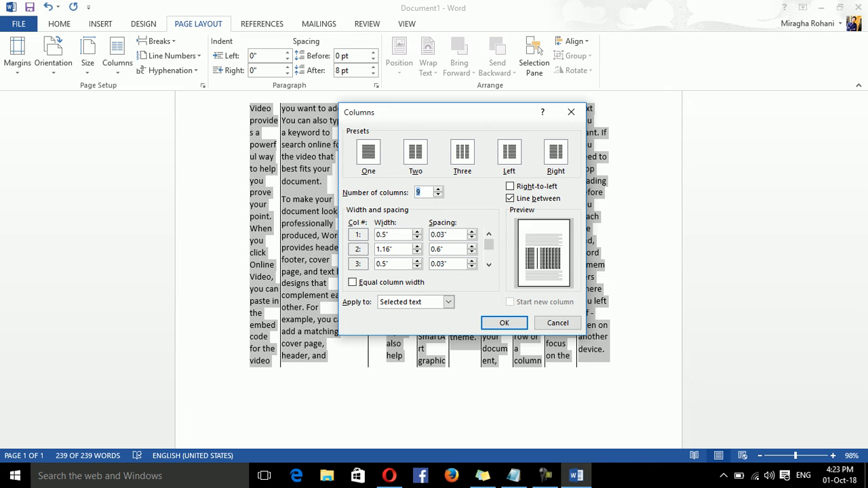
click(353, 283)
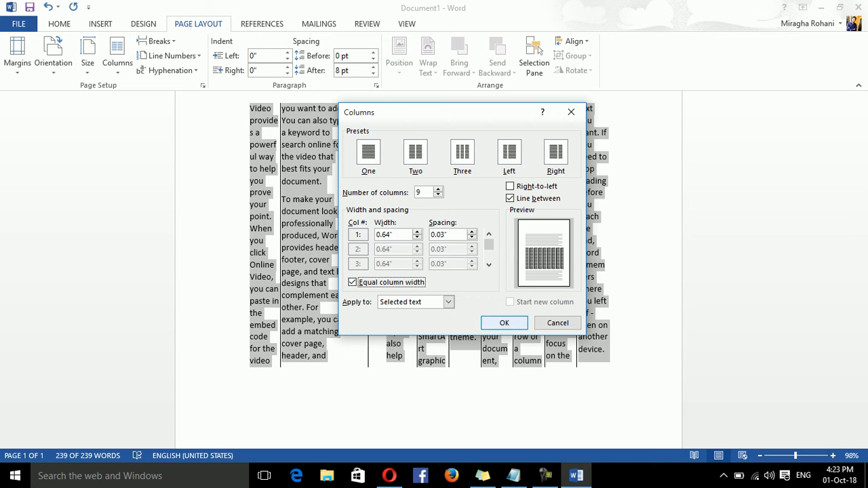
click(448, 302)
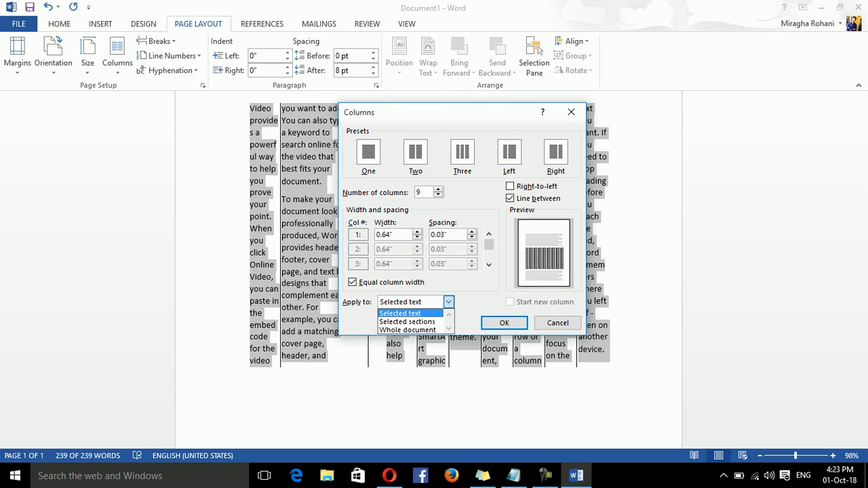
key(Down)
key(Down)
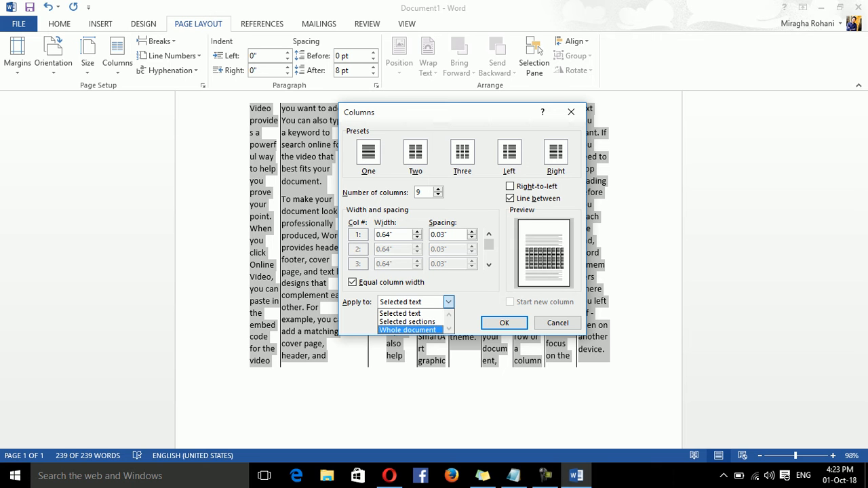
key(Return)
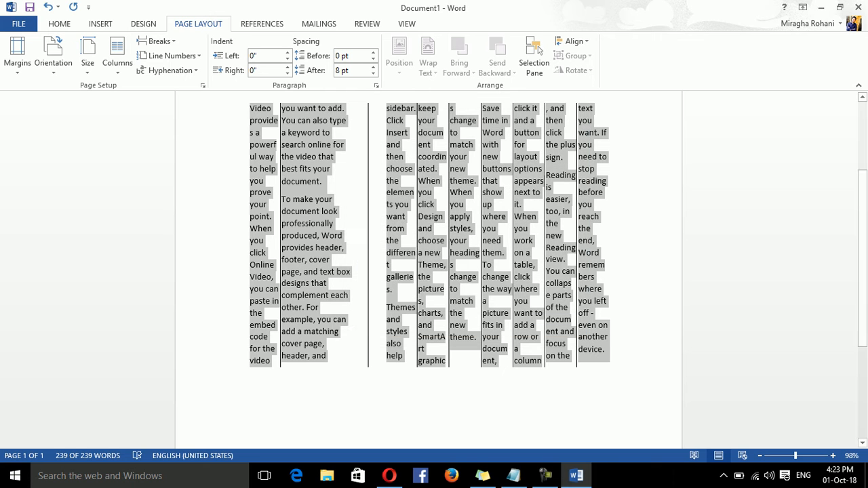
- Replace the nine-column text with ten paragraphs of generated sample text using =rand(10)
click(160, 41)
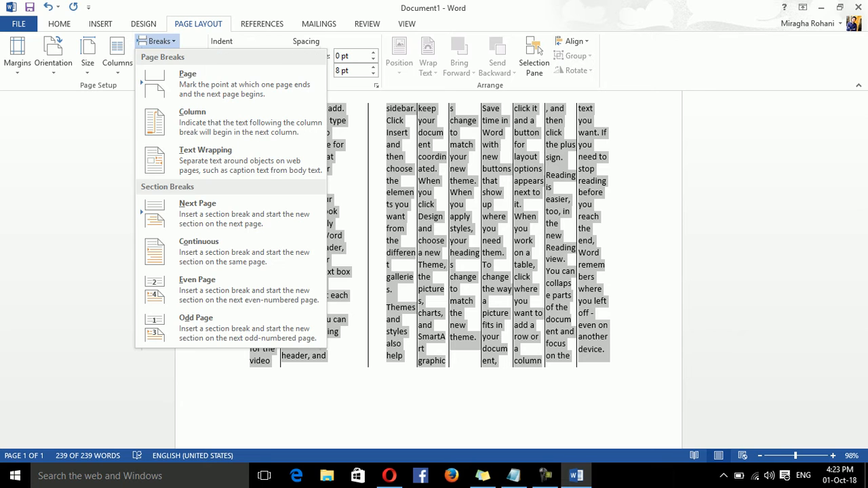
key(Escape)
key(Delete)
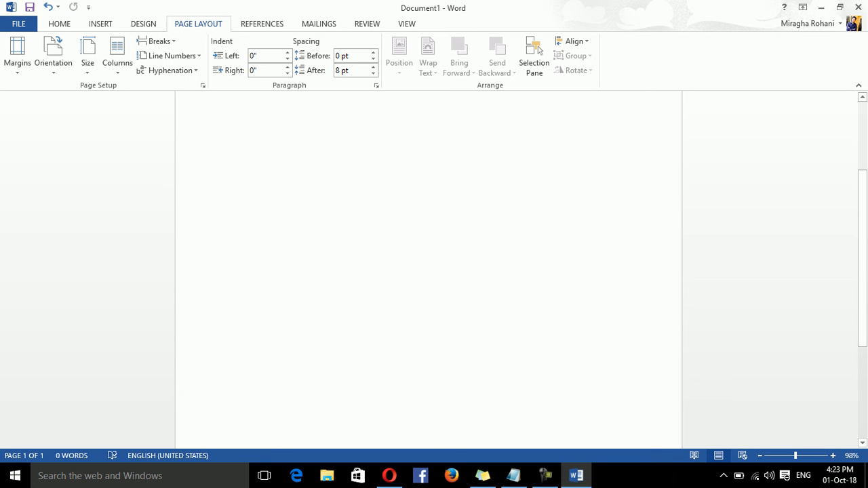
text(=rand())
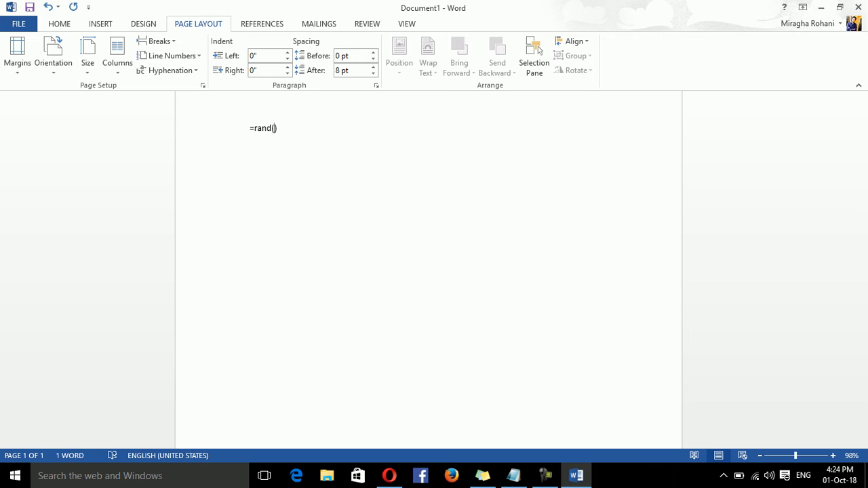
text(10)
key(Return)
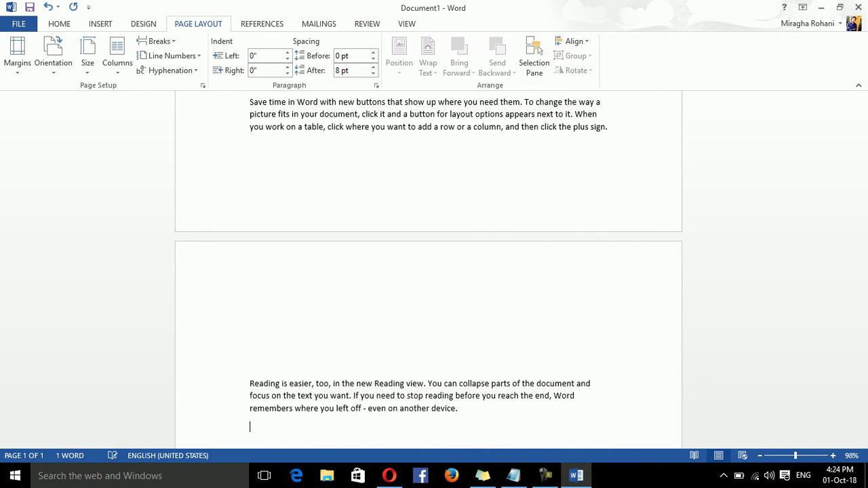
- Insert a page break at the end of the text and another after the fifth paragraph, ending "even on another device."
click(156, 40)
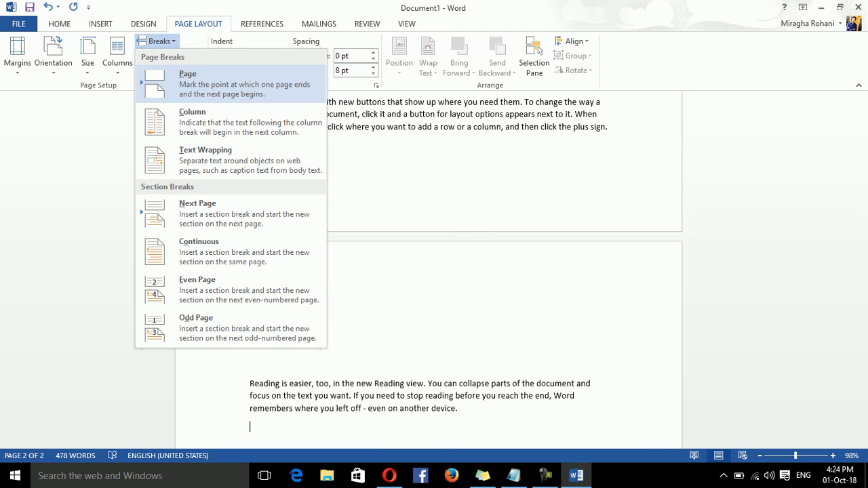
click(231, 85)
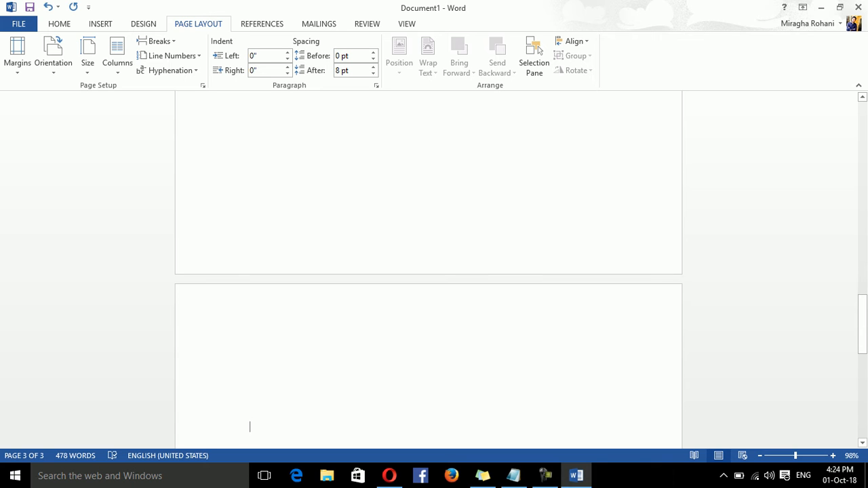
drag(862, 325, 862, 183)
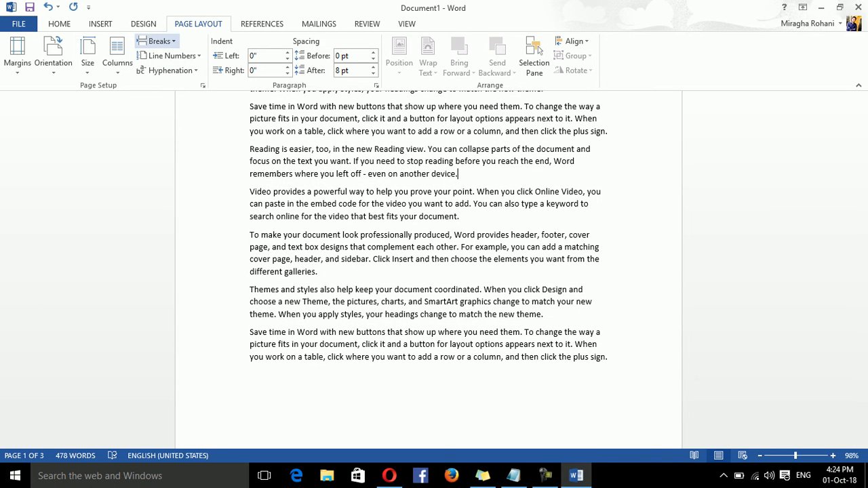
click(156, 41)
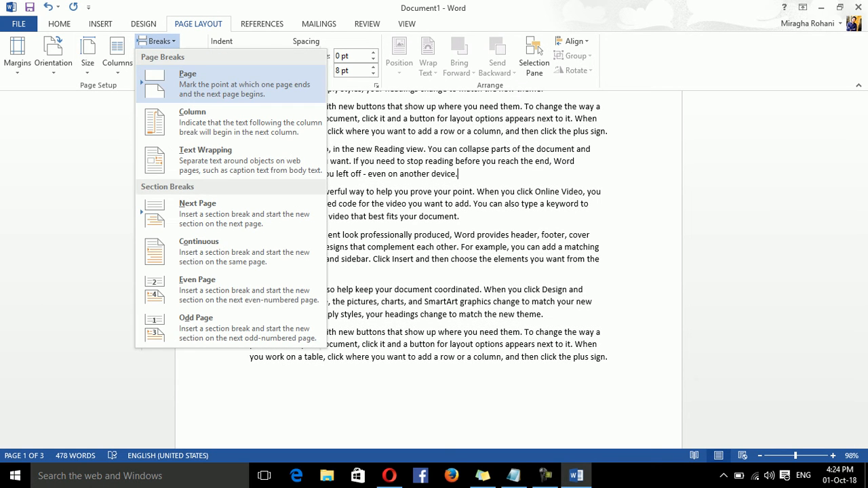
click(204, 82)
scroll(429, 271, down, 9)
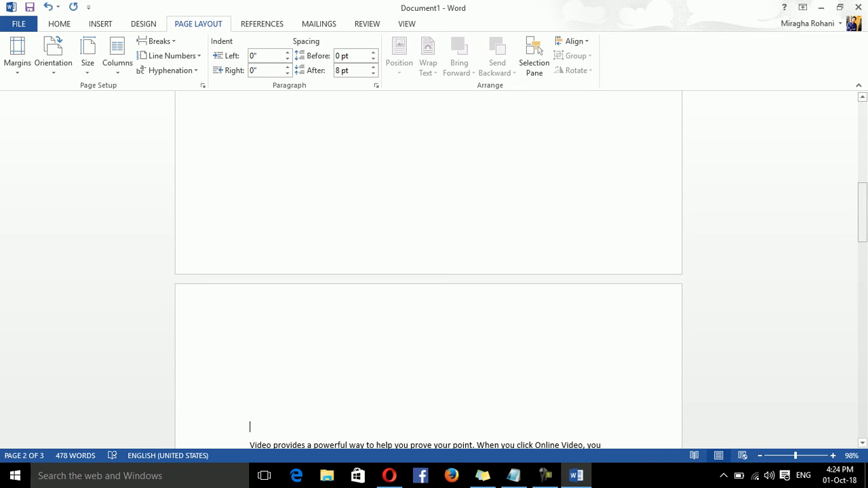
scroll(429, 271, down, 3)
scroll(428, 271, up, 3)
- Clear the whole document and generate default sample text with =rand()
key(ctrl+a)
key(Delete)
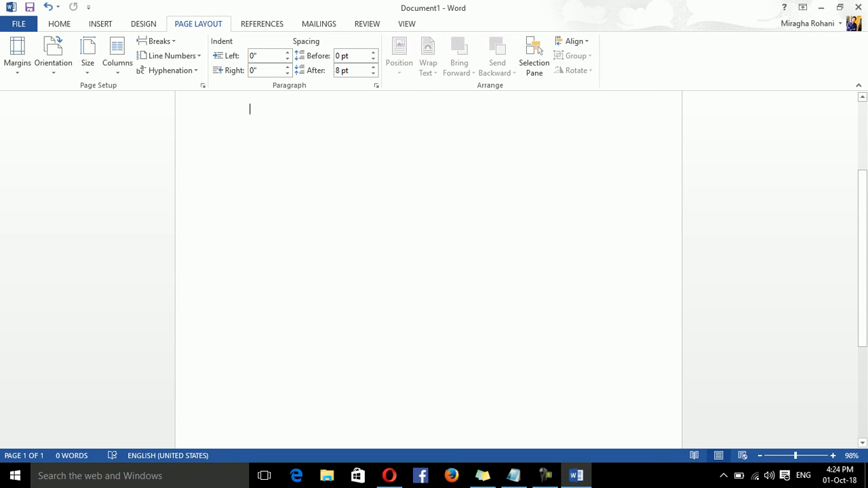
text(=rand())
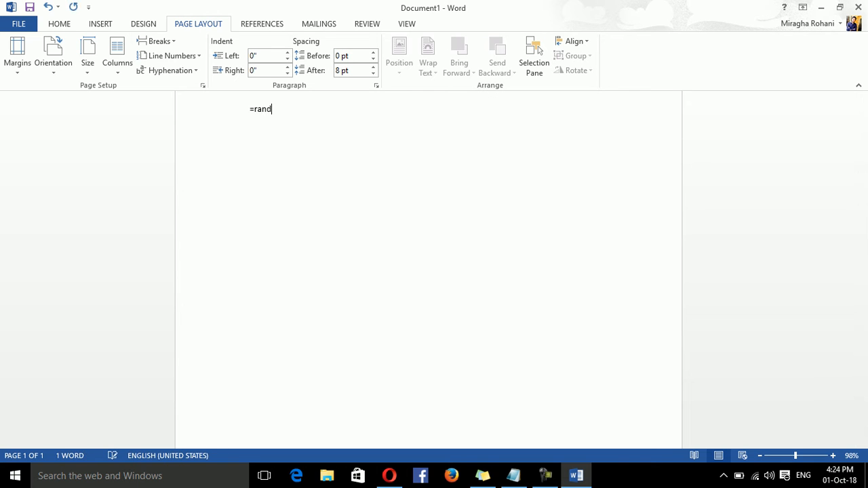
key(Return)
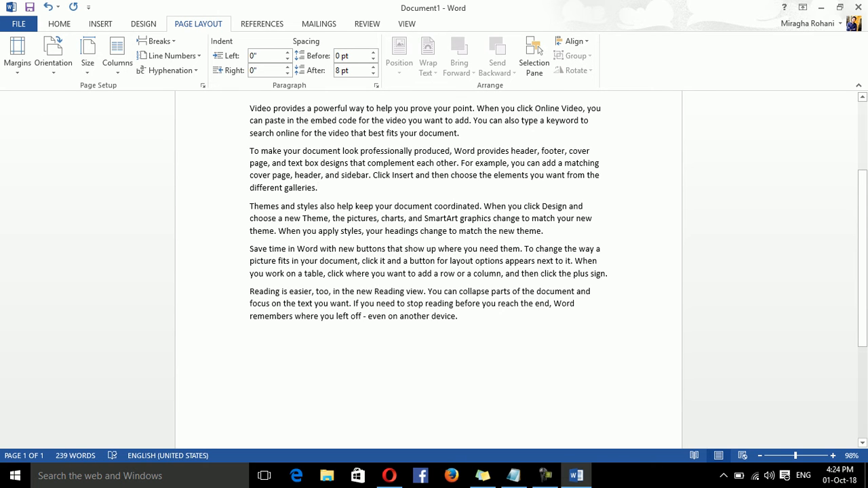
- Highlight the last three paragraphs, from "Themes and styles" to the end, in yellow
key(shift+Up)
key(shift+Up)
key(shift+Up)
key(shift+Up)
key(shift+Up)
key(shift+Up)
key(shift+Up)
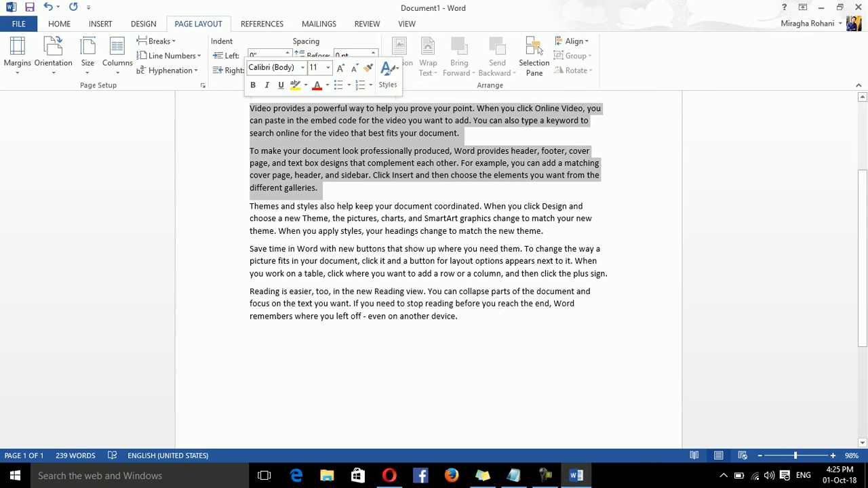
key(Right)
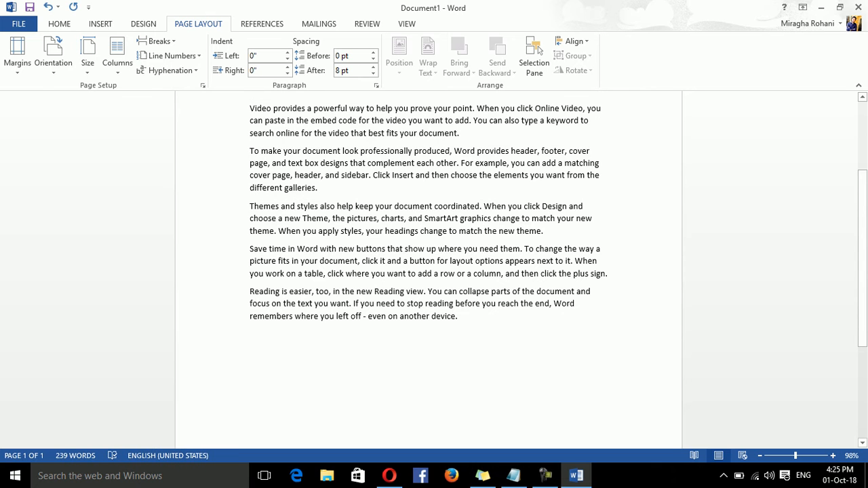
key(ctrl+shift+End)
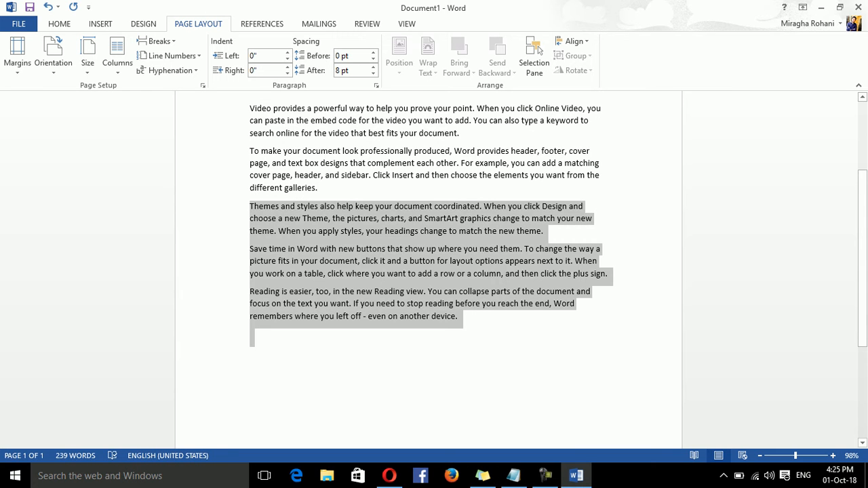
click(59, 23)
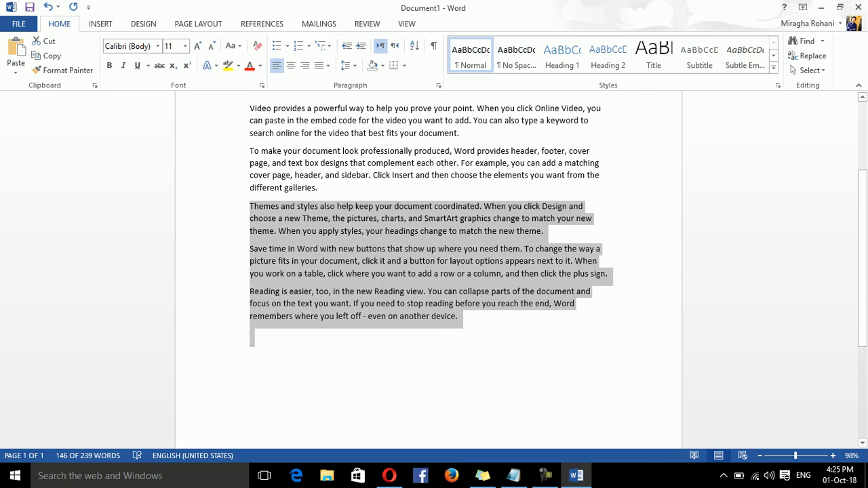
click(238, 65)
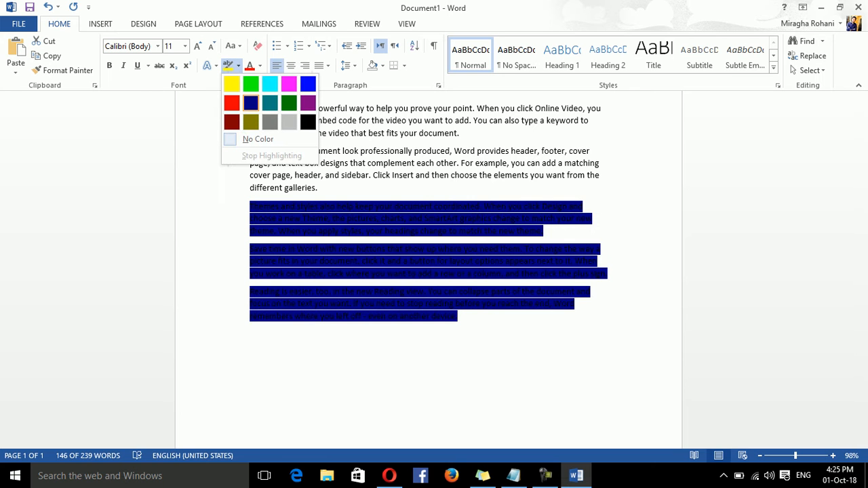
click(232, 83)
click(458, 316)
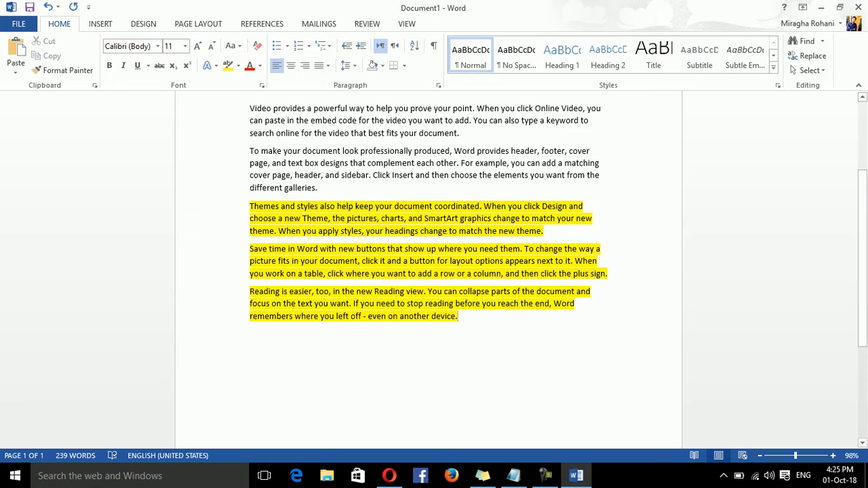
- Insert a page break after the second paragraph so the highlighted paragraphs start on a new page
click(198, 24)
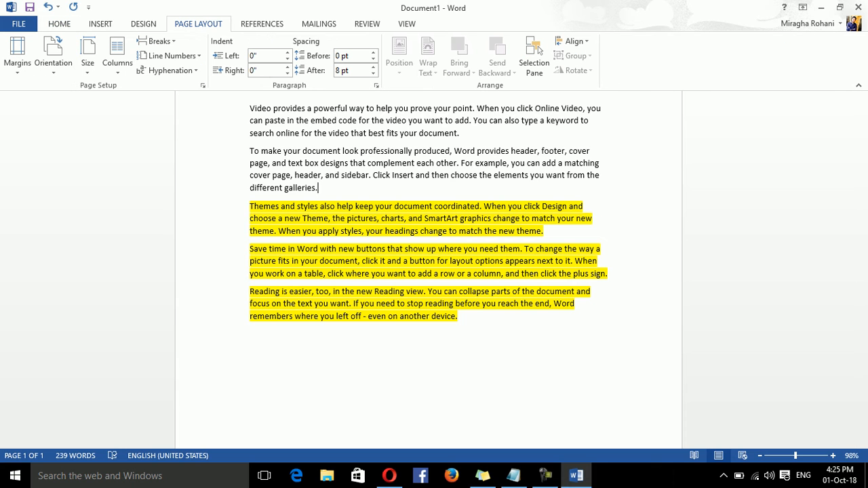
click(158, 42)
click(231, 84)
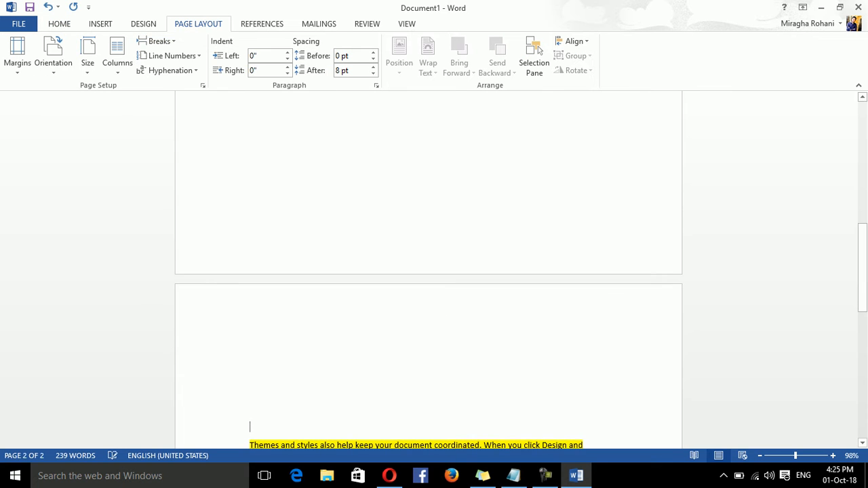
drag(862, 267, 862, 316)
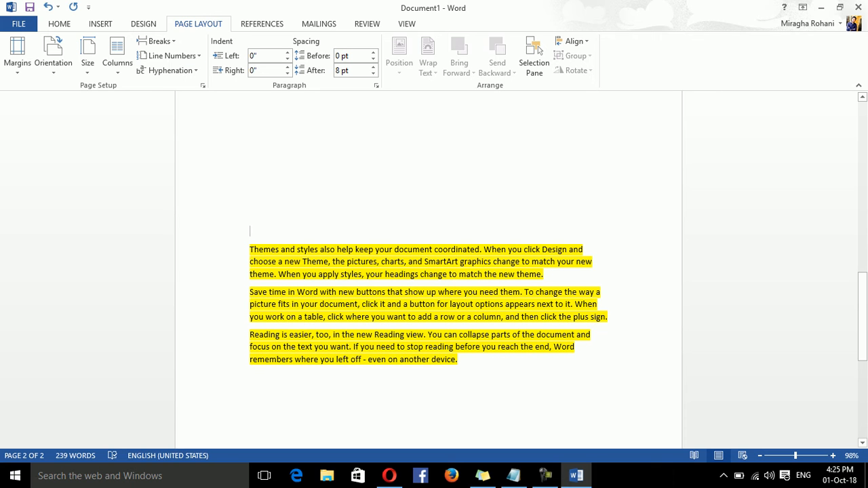
click(156, 42)
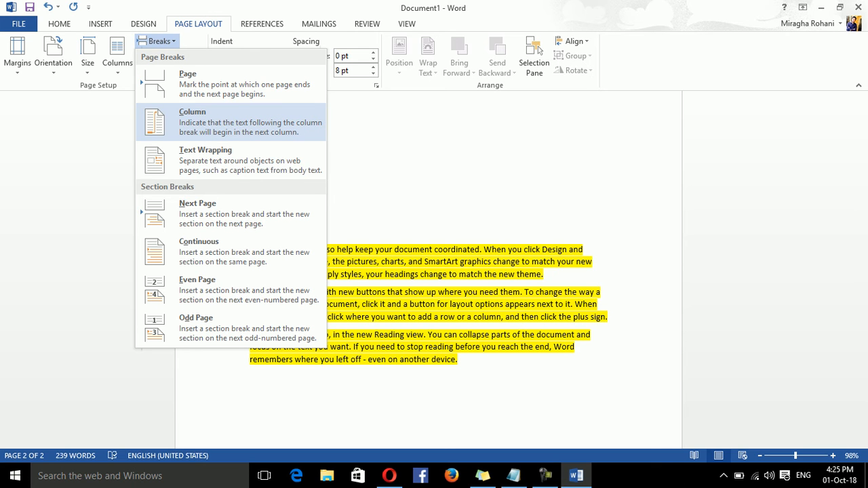
click(434, 162)
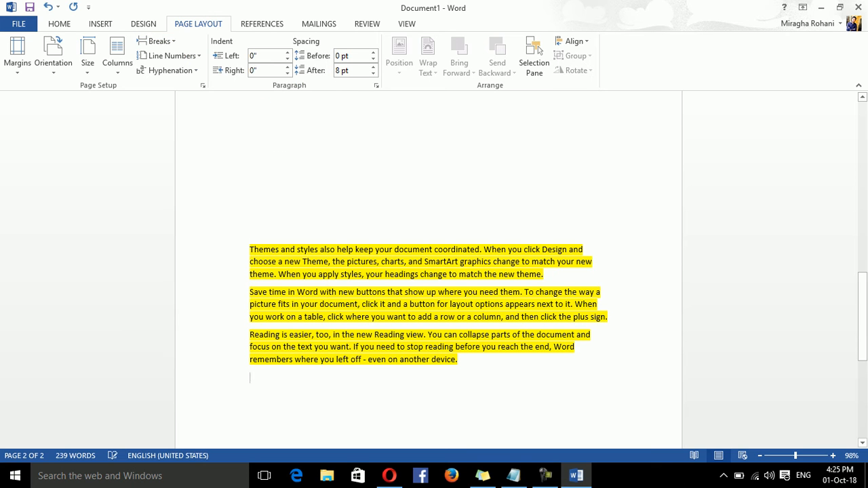
- Delete all highlighted and plain text and generate fresh sample text with =rand()
key(ctrl+a)
key(Delete)
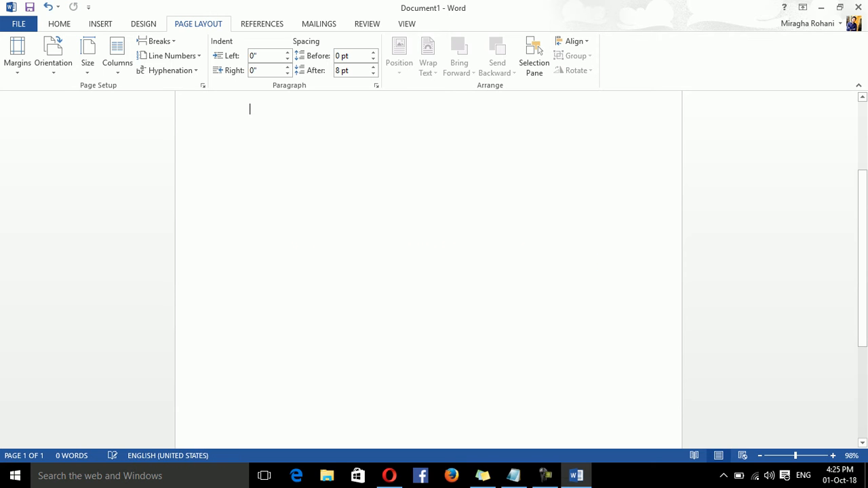
text(=rand())
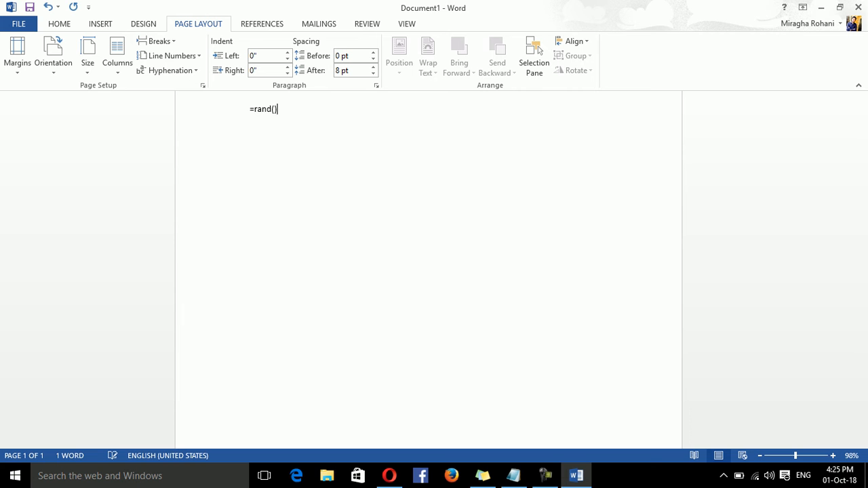
key(Return)
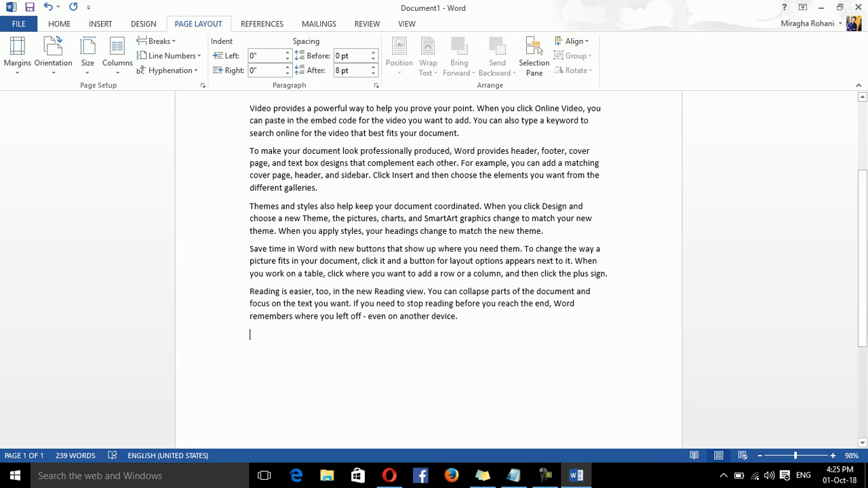
- Arrange the entire sample text in three columns
key(ctrl+a)
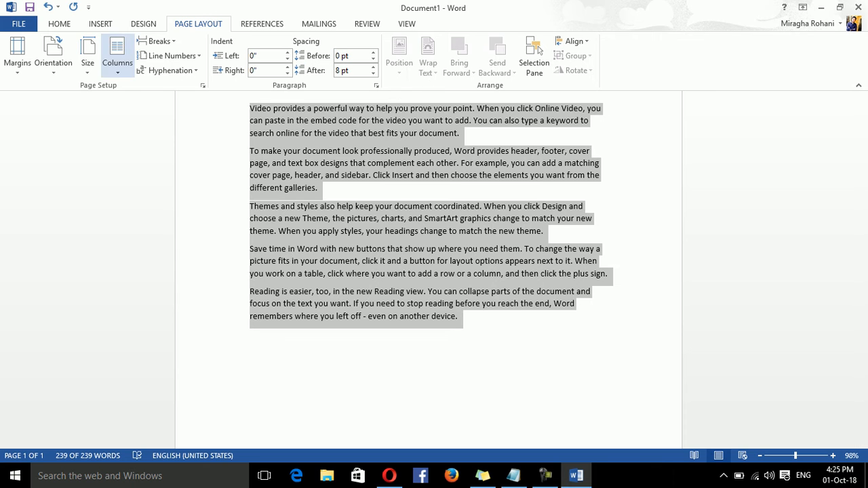
click(118, 54)
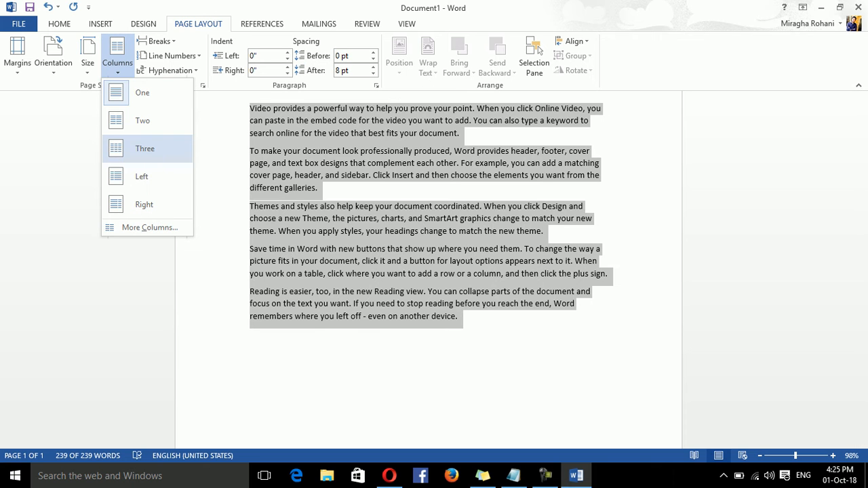
click(144, 148)
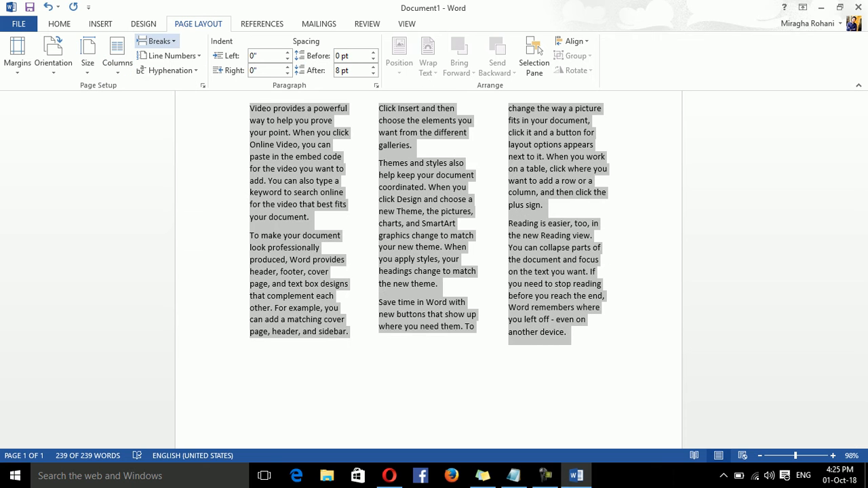
click(156, 42)
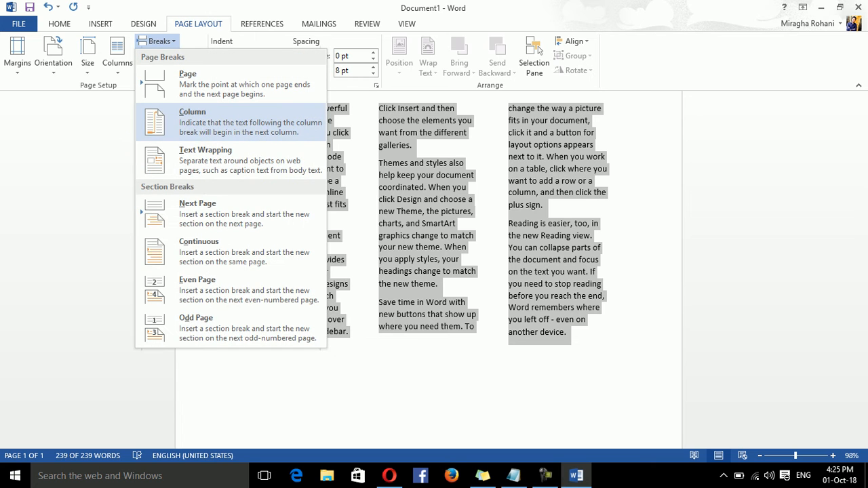
click(554, 284)
click(555, 284)
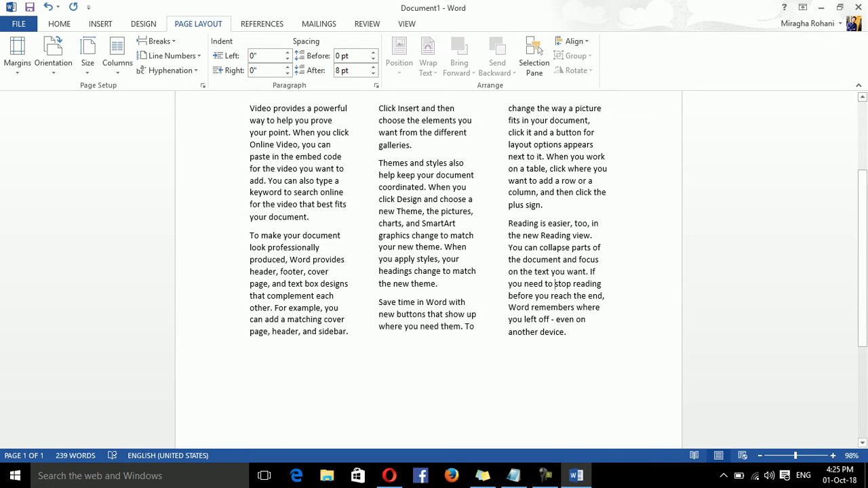
- Delete the text in the second and third columns, and delete the text that reflows into them as well
drag(568, 333, 380, 108)
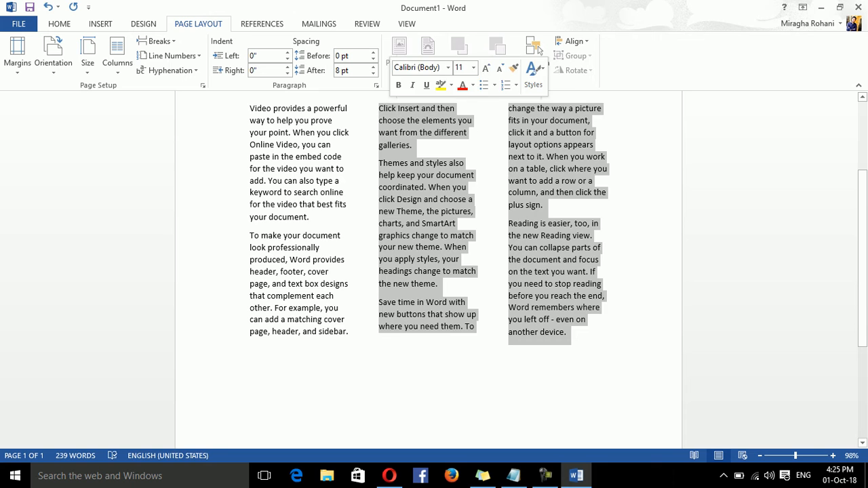
key(Delete)
drag(609, 171, 250, 95)
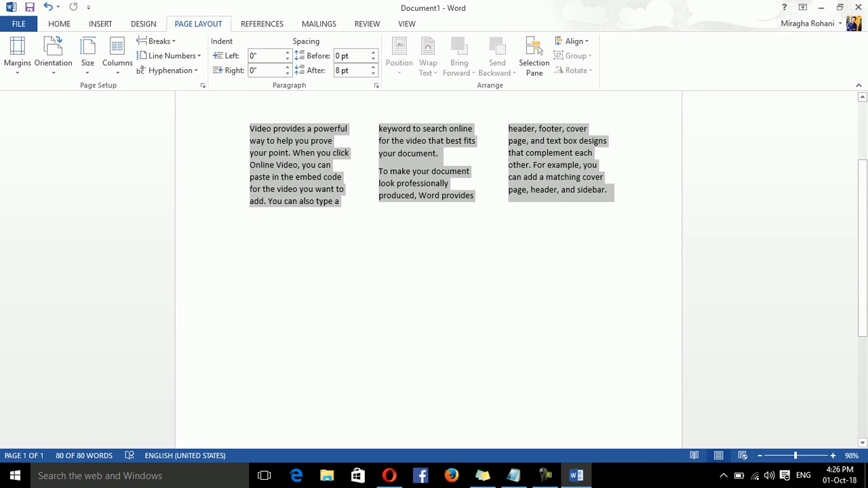
click(441, 171)
drag(608, 191, 379, 130)
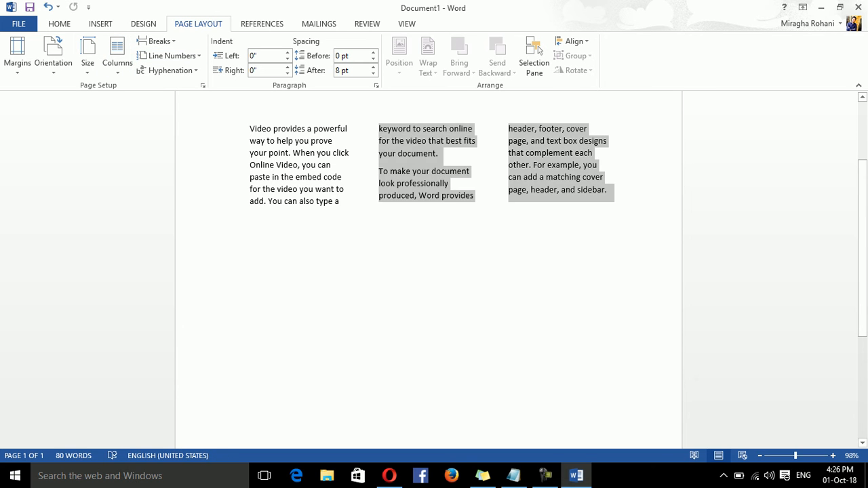
key(Delete)
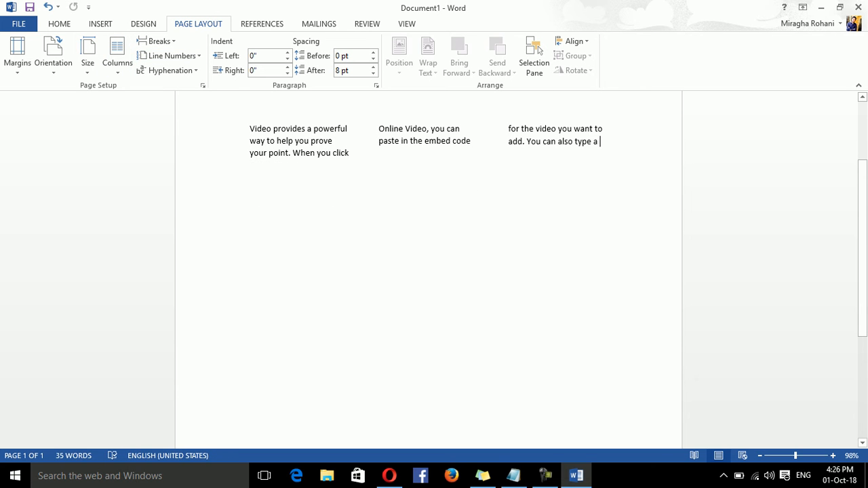
- Set the whole text to a single column and start a new empty paragraph below it
key(ctrl+a)
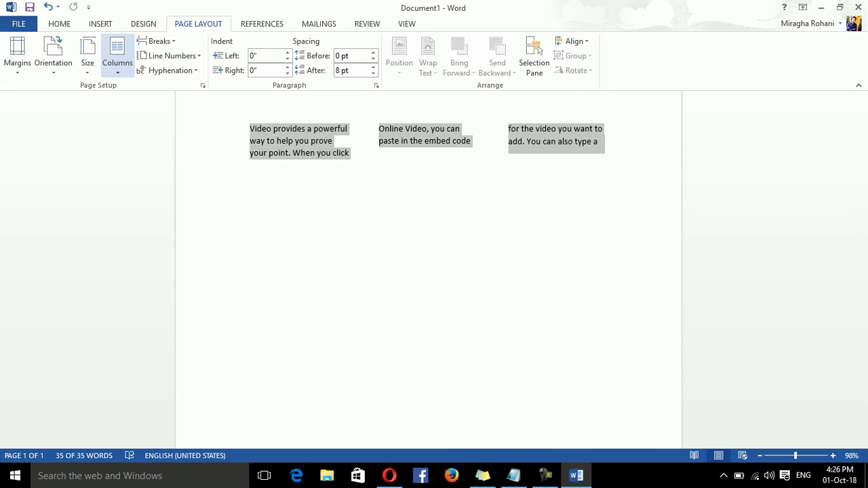
click(117, 54)
click(143, 93)
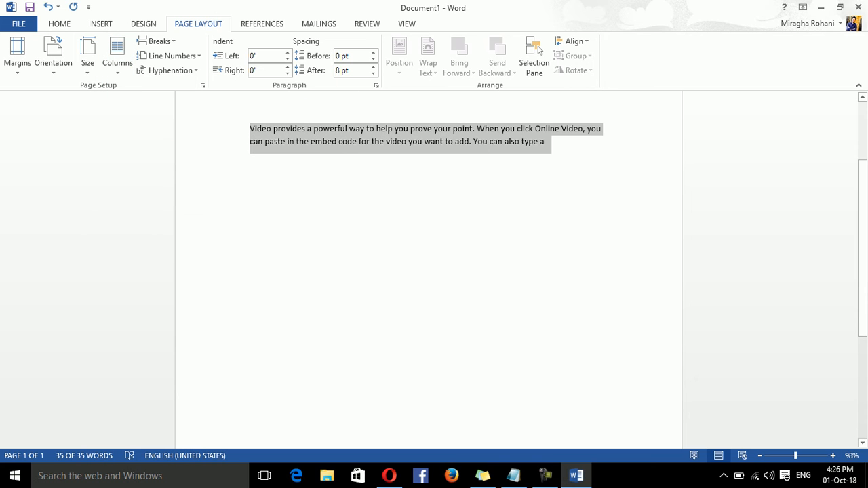
click(552, 142)
key(Return)
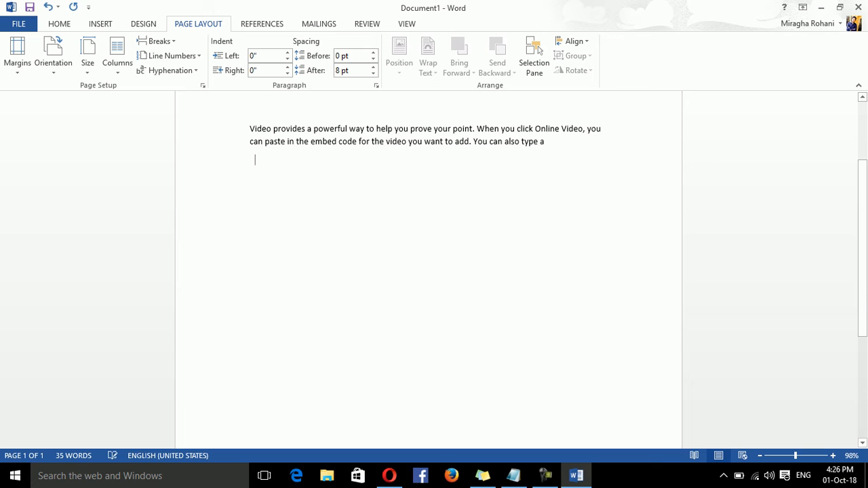
- Try arranging the text in three columns, and undo the change
click(117, 55)
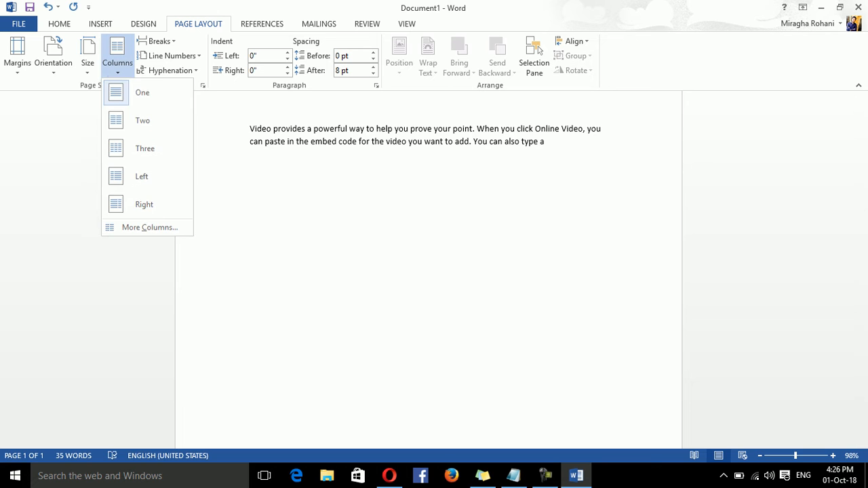
click(145, 148)
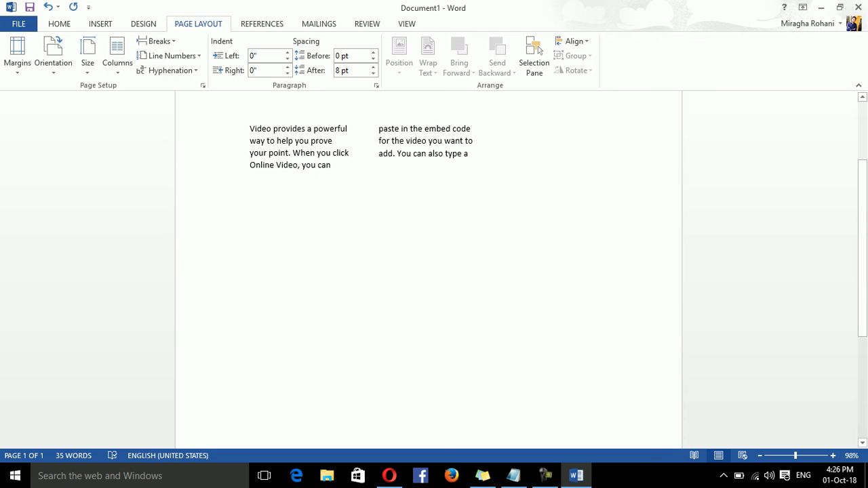
key(ctrl+z)
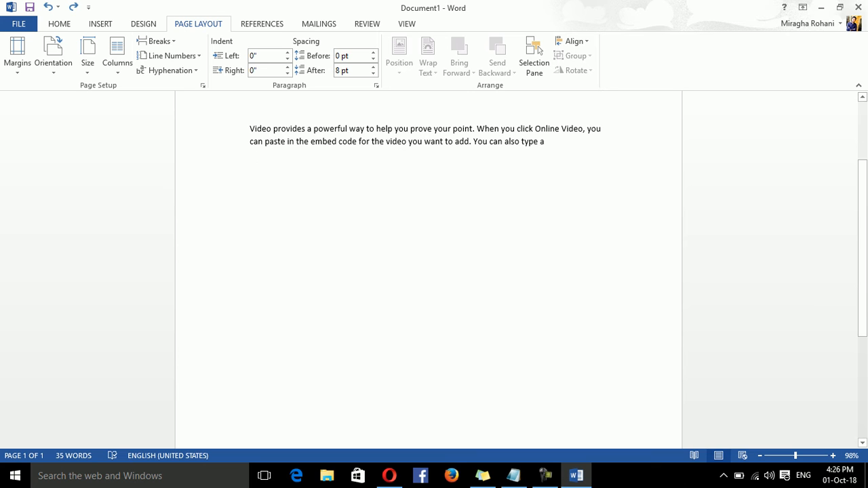
- Insert a continuous section break in the empty paragraph below the text
click(156, 41)
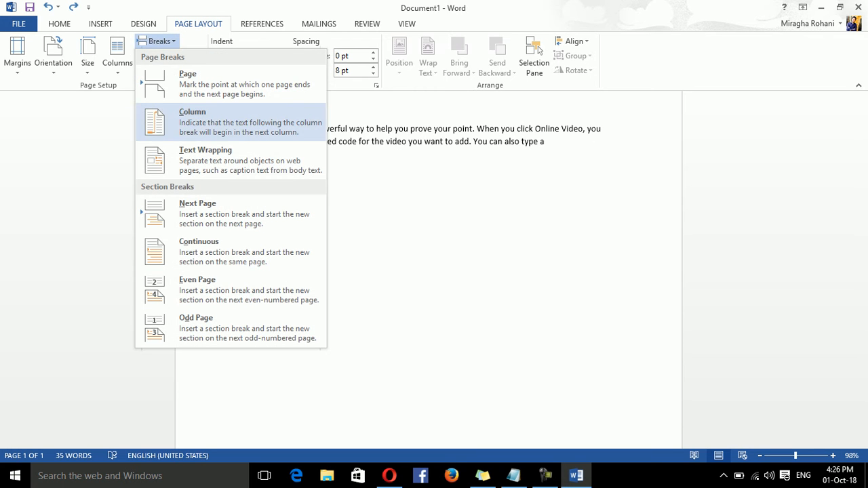
click(230, 253)
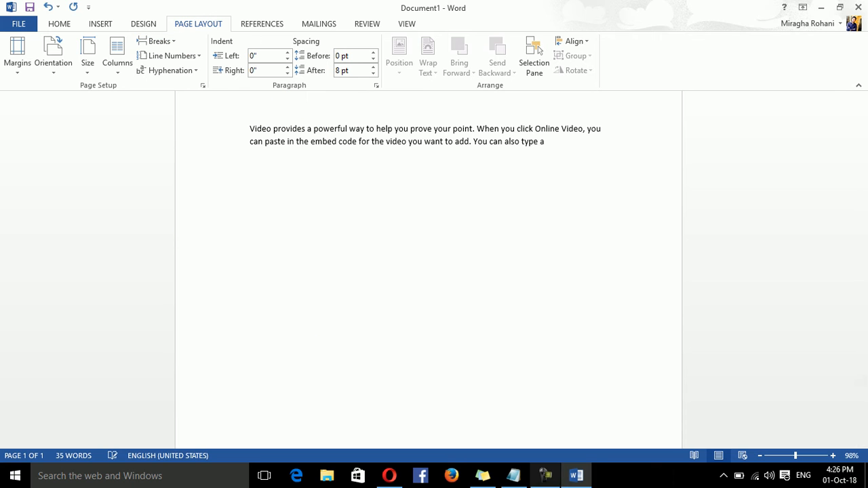
click(545, 476)
click(712, 360)
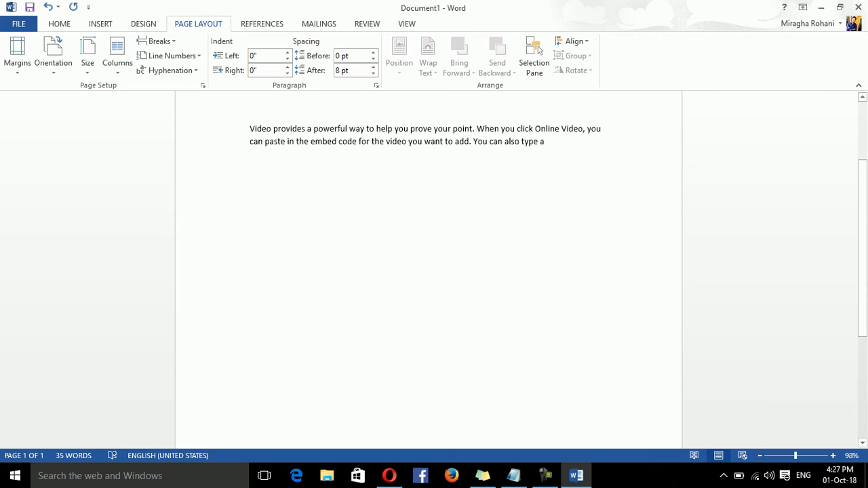
- Delete all the text and choose a three-column layout for the blank document
key(ctrl+a)
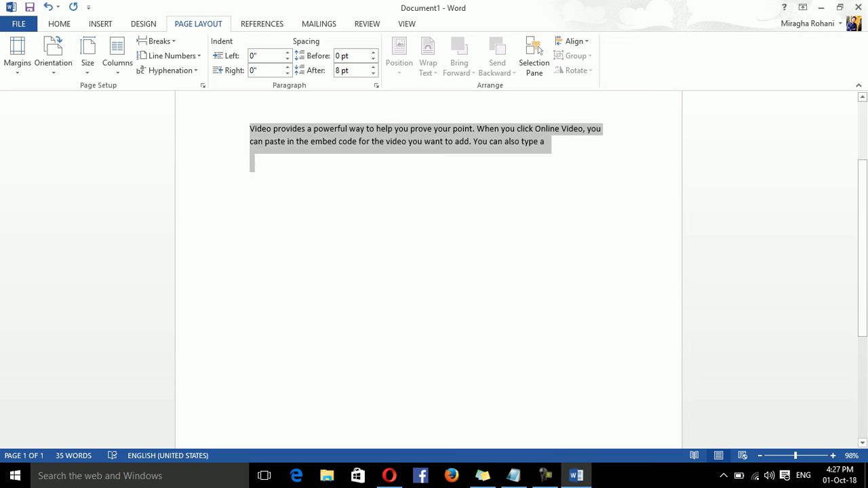
key(Delete)
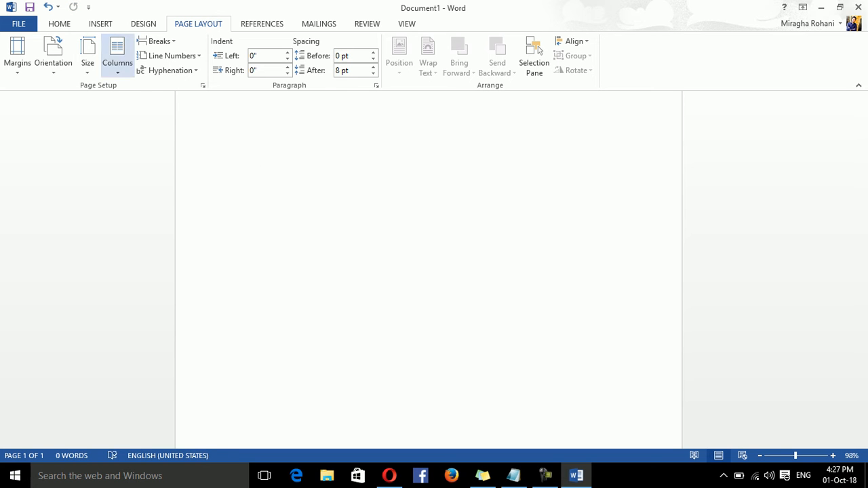
click(117, 55)
click(146, 148)
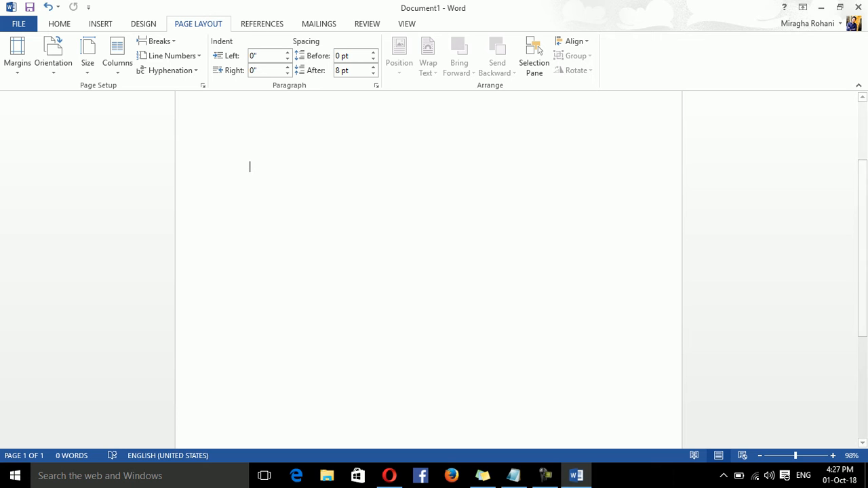
- Generate fresh sample text with =rand()
text(ra)
key(BackSpace)
key(BackSpace)
text(=rand())
key(Return)
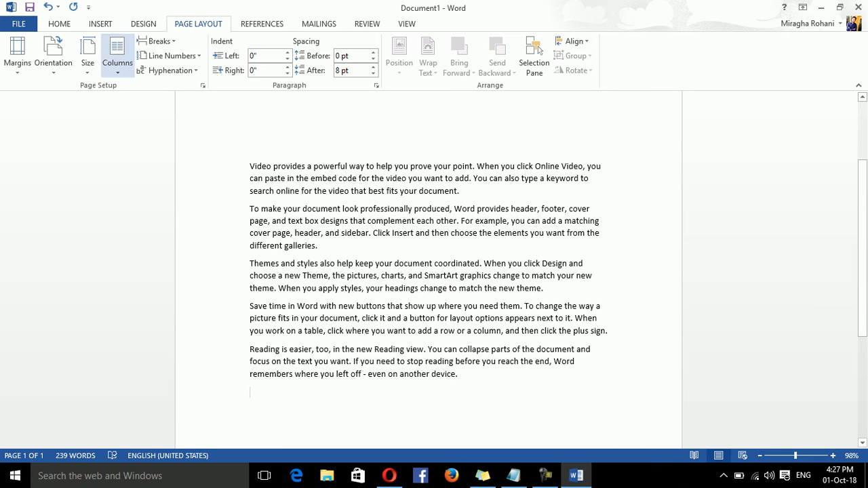
- Try a three-column layout on the new sample text, and undo it
click(117, 57)
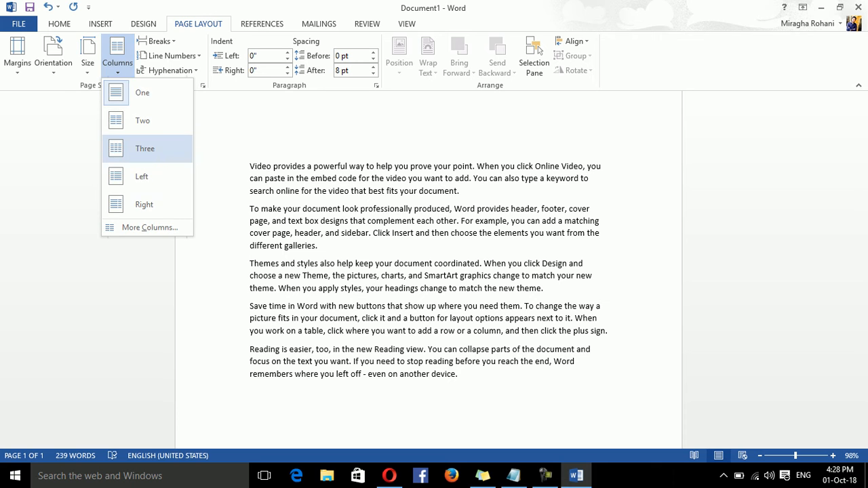
click(142, 120)
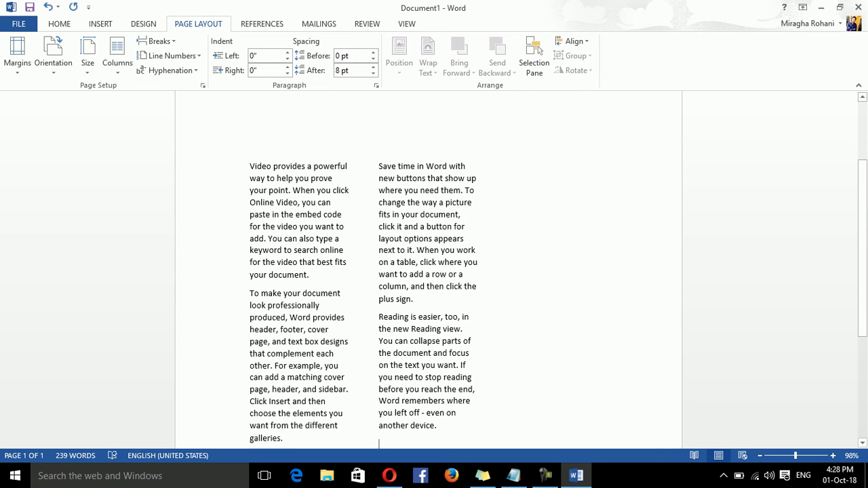
key(ctrl+z)
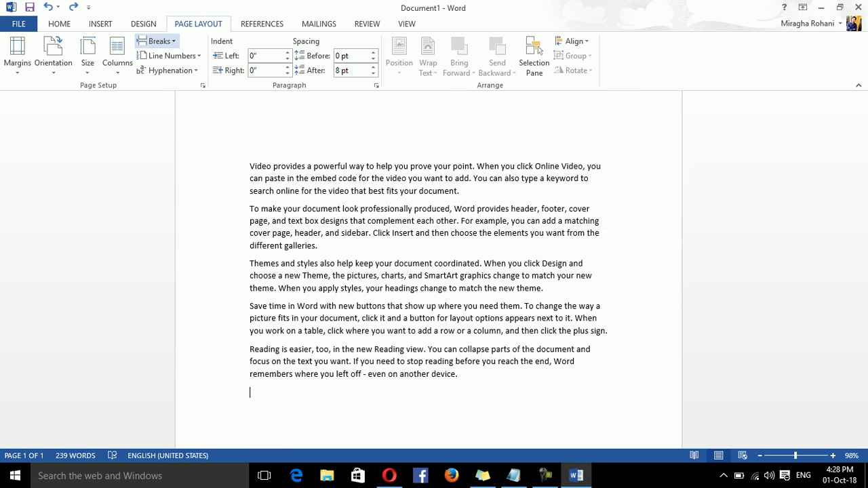
click(156, 41)
key(Escape)
text(klfjkldsfklsdfdskfjkldsjfklds)
text(jfkldsfklsf)
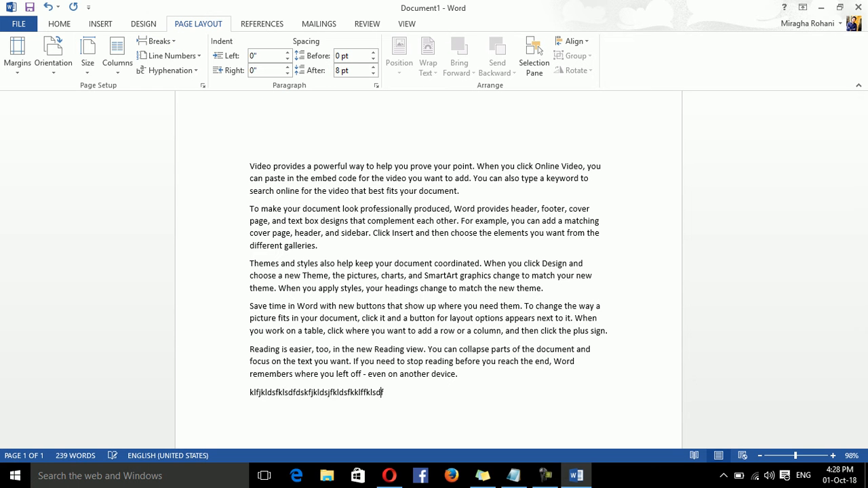
key(BackSpace)
key(BackSpace)
key(BackSpace)
key(BackSpace)
key(BackSpace)
key(BackSpace)
key(BackSpace)
key(BackSpace)
key(BackSpace)
key(BackSpace)
key(BackSpace)
key(BackSpace)
key(BackSpace)
key(BackSpace)
key(BackSpace)
key(BackSpace)
key(BackSpace)
key(BackSpace)
key(BackSpace)
key(BackSpace)
key(BackSpace)
key(BackSpace)
key(BackSpace)
key(BackSpace)
key(BackSpace)
key(BackSpace)
key(BackSpace)
key(BackSpace)
key(BackSpace)
key(BackSpace)
key(BackSpace)
key(BackSpace)
key(BackSpace)
key(BackSpace)
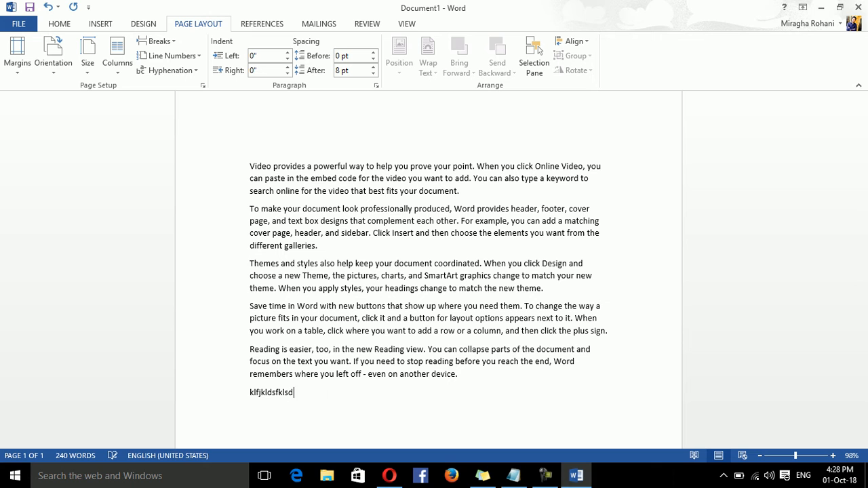
key(BackSpace)
key(BackSpace)
- Apply three columns below the sample text and enter several short lines of filler letters in the first column
click(118, 54)
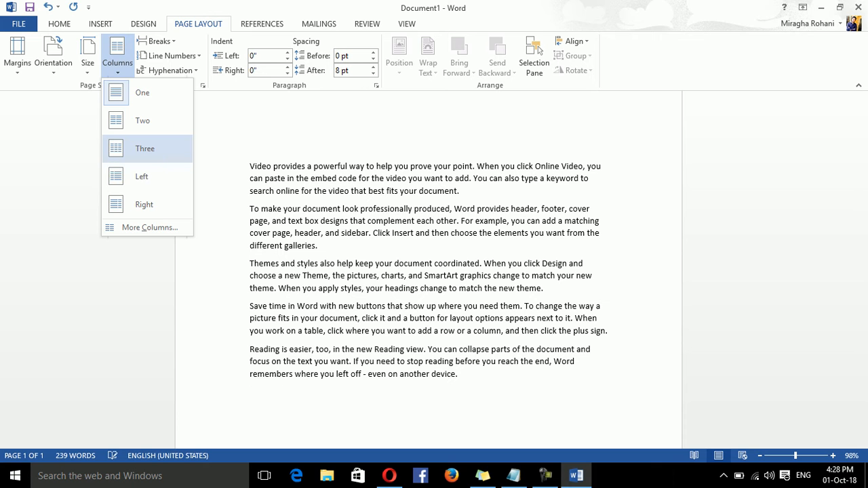
key(Escape)
text(dsjfkdsfdsfklsjdfkljdsfsd)
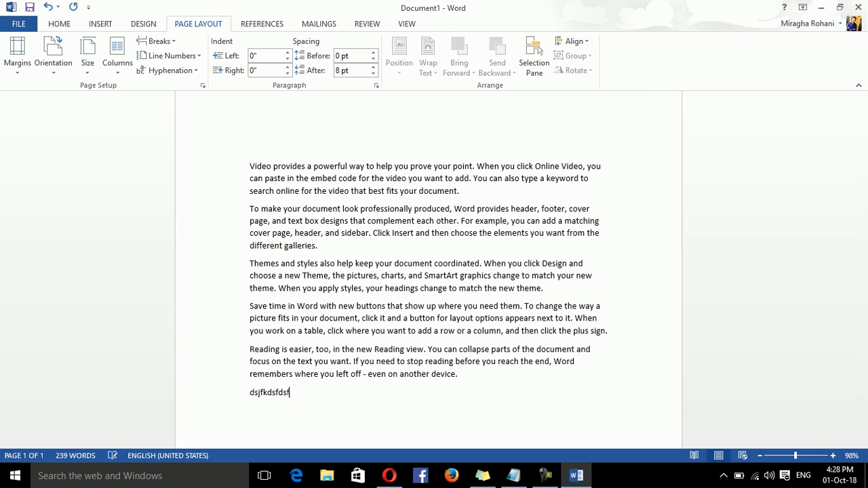
key(Return)
text(ffdsfdsfdsfdsfdsfdsfdsf)
key(Return)
text(dsf)
key(Return)
text(dsfs)
key(Return)
text(dsfds fds)
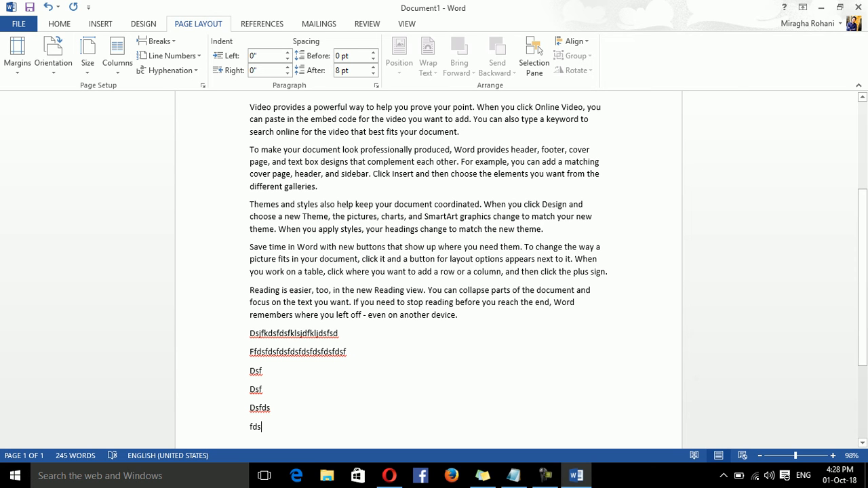
- Insert a column break after the filler lines and enter more short filler lines in the second column
click(158, 41)
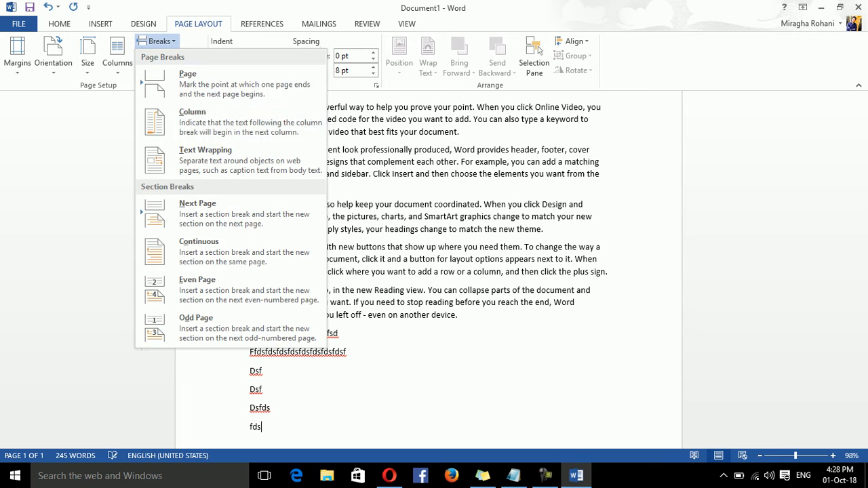
double_click(377, 334)
text(dfgdf)
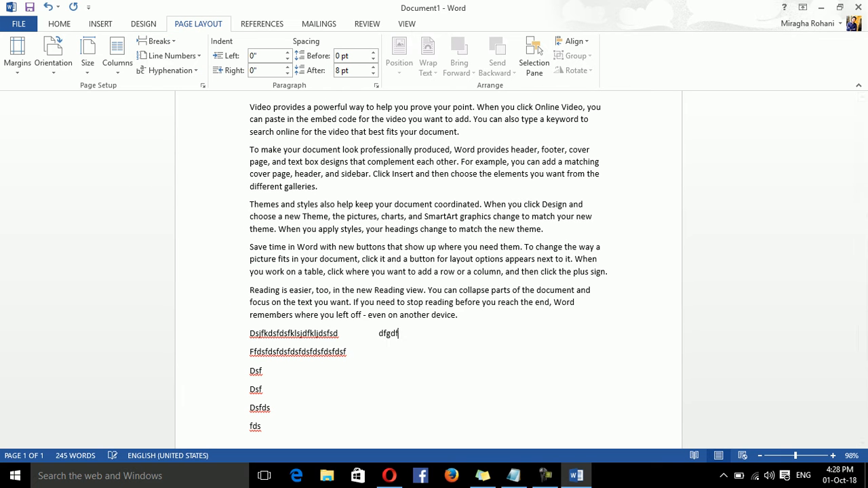
text(gdfgdfgdfgdfgdfg dfgdfgdfgdfgd)
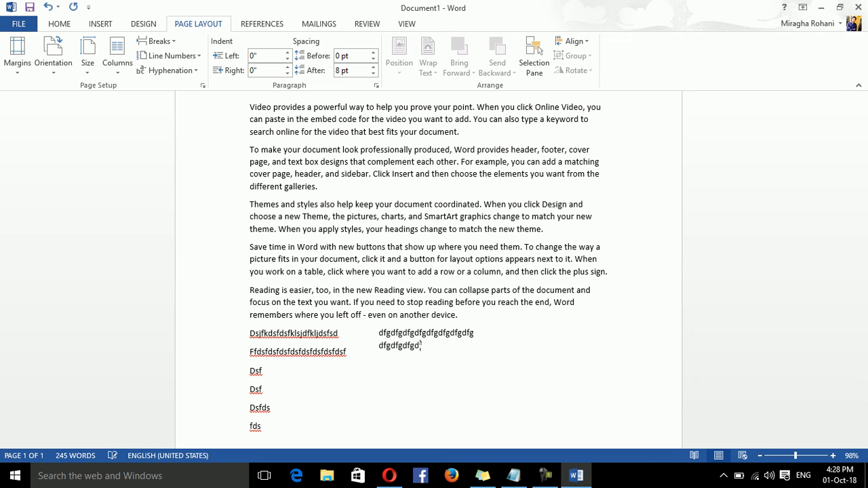
text(fgdfgdfgdfgdfgdfg)
key(Return)
text(df)
key(Return)
text(gdf)
key(Return)
text(g)
key(Return)
text(dfg)
key(Return)
text(dfg)
key(Return)
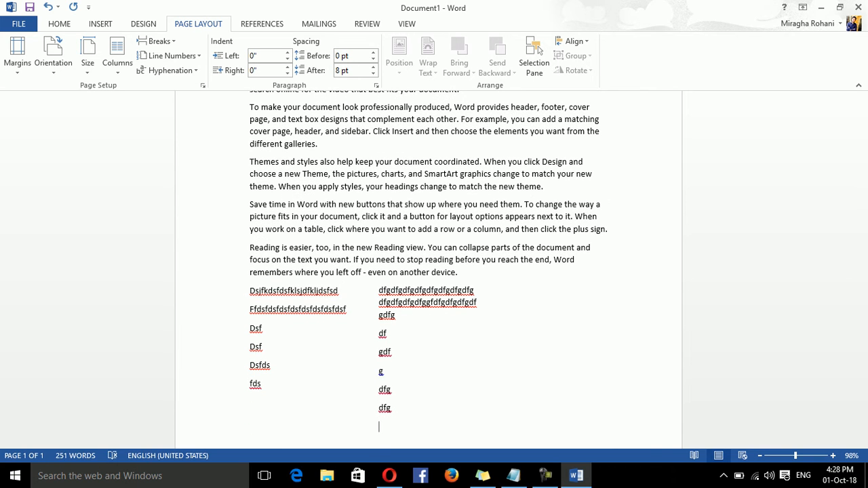
- Delete the sample and filler text and generate new sample text with =rand()
click(155, 41)
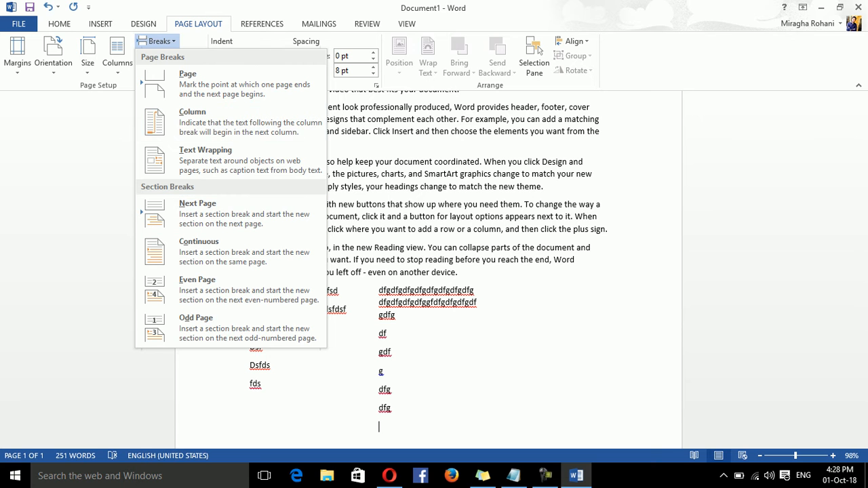
key(Escape)
key(ctrl+a)
click(461, 247)
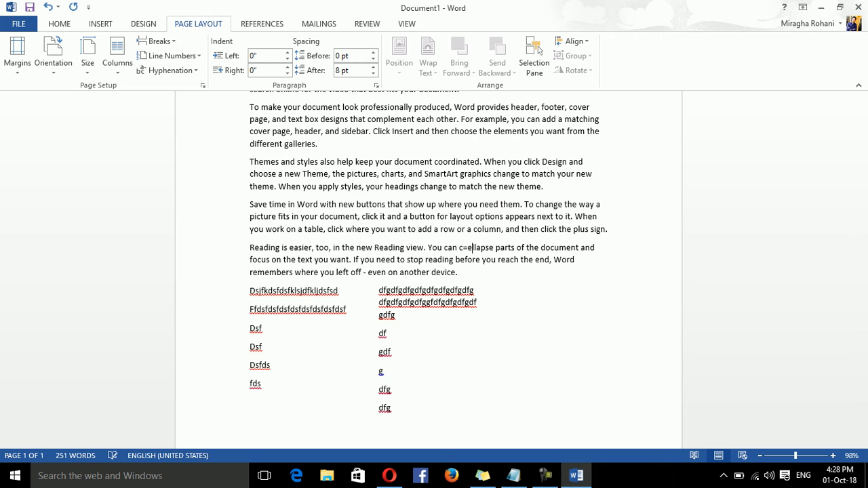
key(ctrl+a)
key(Delete)
text(=)
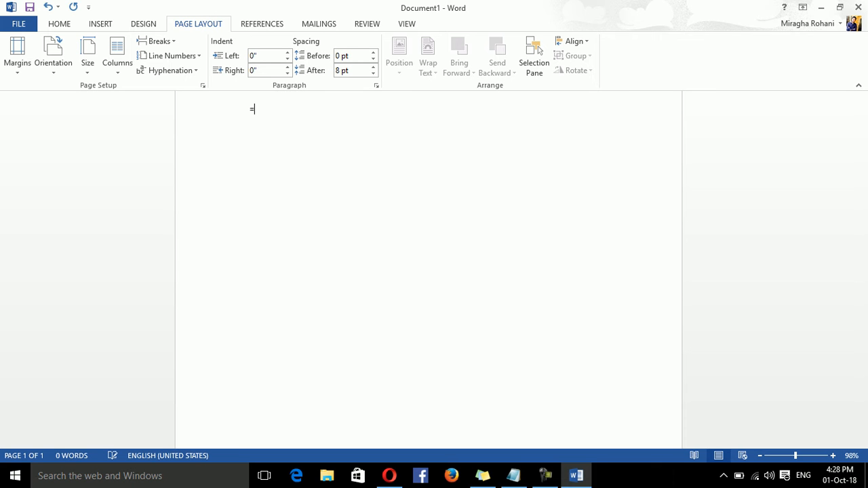
text(rand())
key(Return)
- Set the entire regenerated sample text to one column
key(ctrl+a)
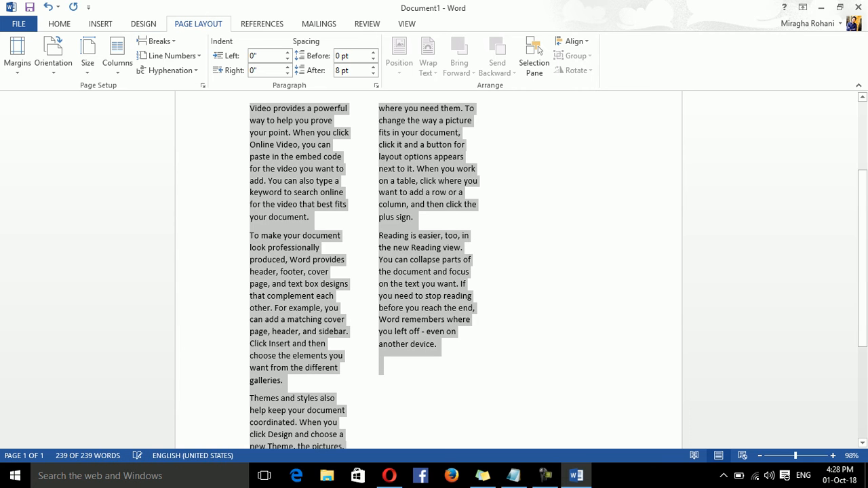
click(156, 41)
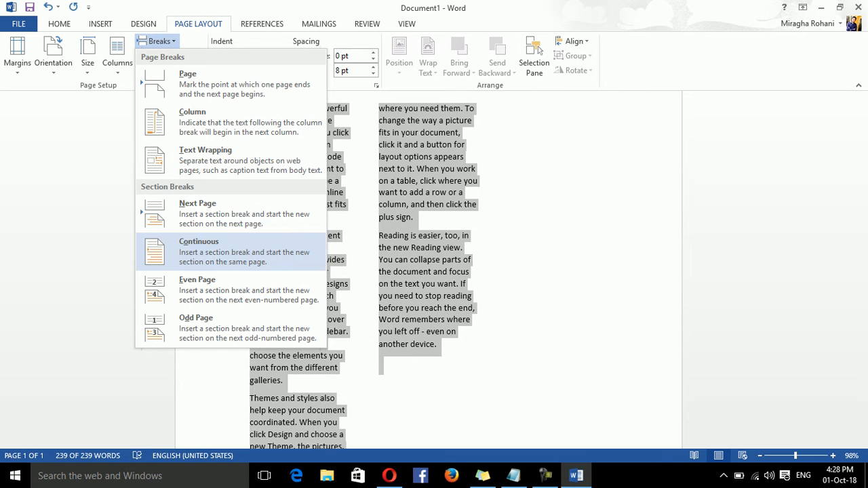
click(117, 60)
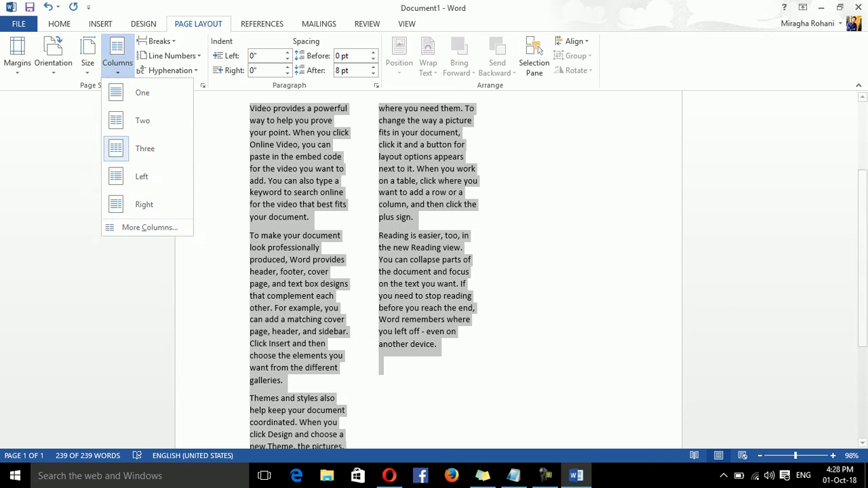
click(143, 93)
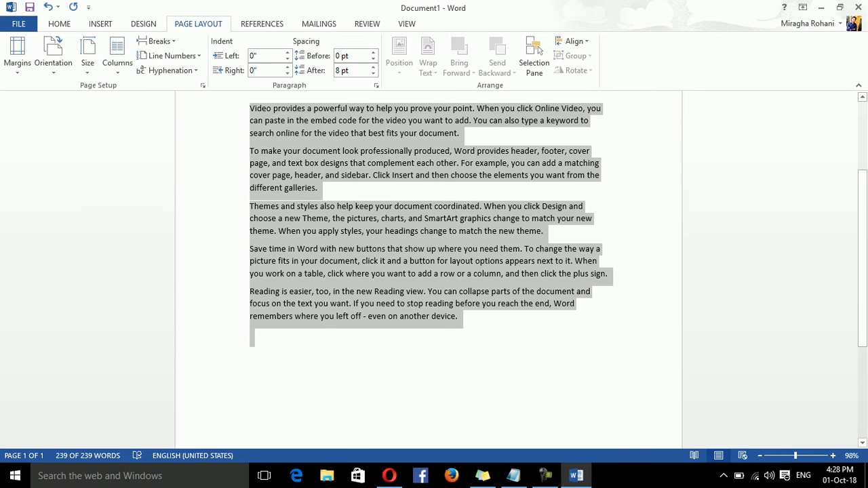
- Place the cursor in the last paragraph and examine the Text Wrapping option among the available breaks
click(500, 303)
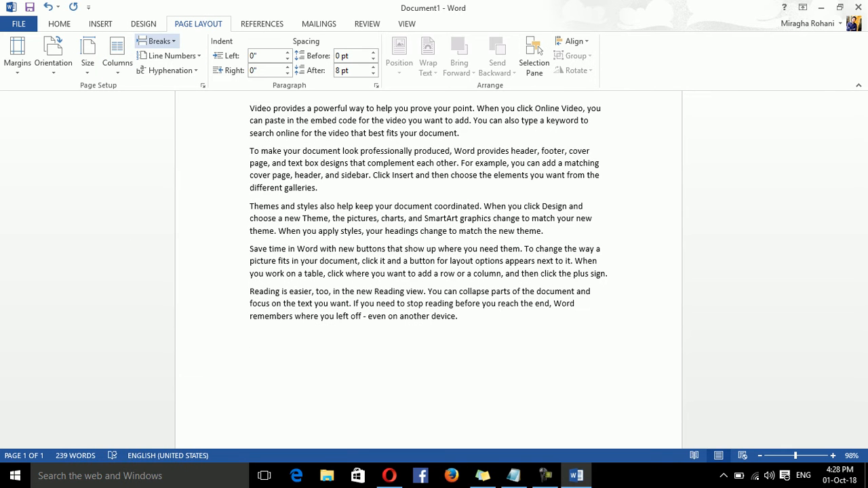
click(156, 40)
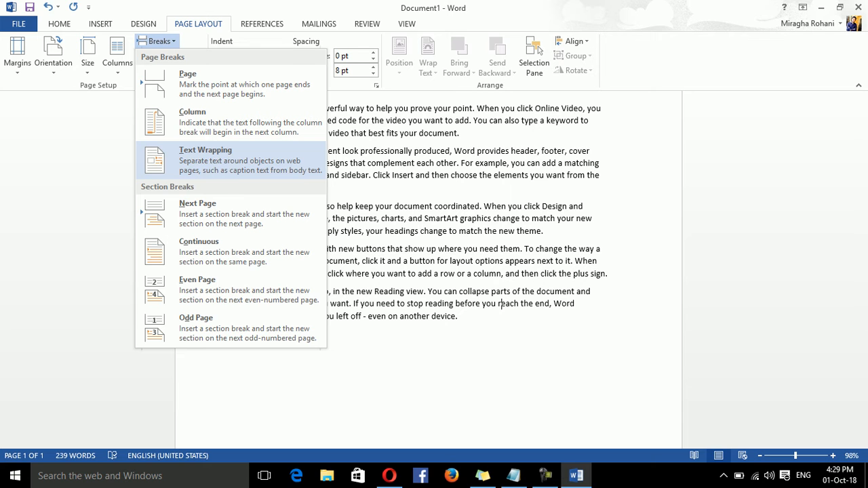
key(Escape)
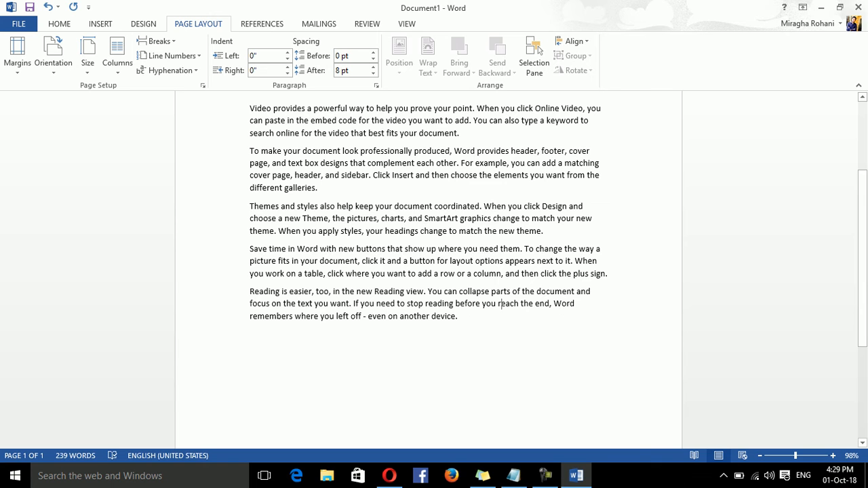
- Draw an explosion shape about 2.39" high and 3.33" wide over the middle paragraphs and view its text wrapping options
click(143, 23)
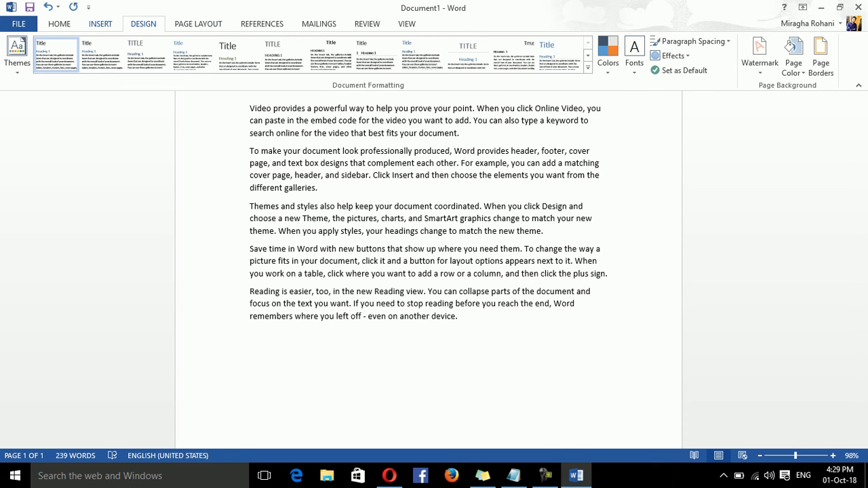
click(100, 23)
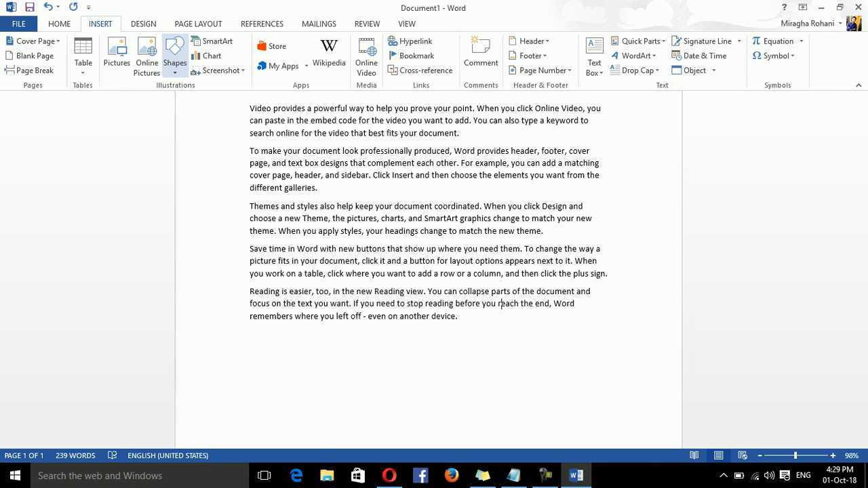
click(174, 54)
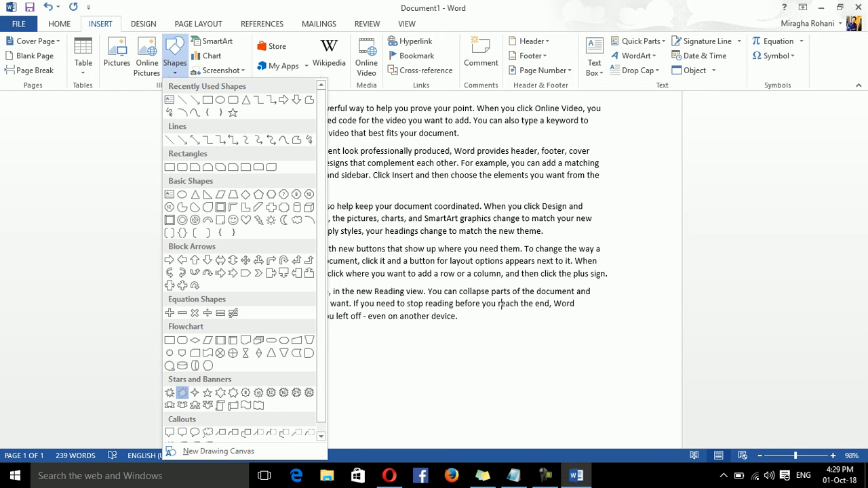
click(181, 393)
drag(332, 144, 533, 289)
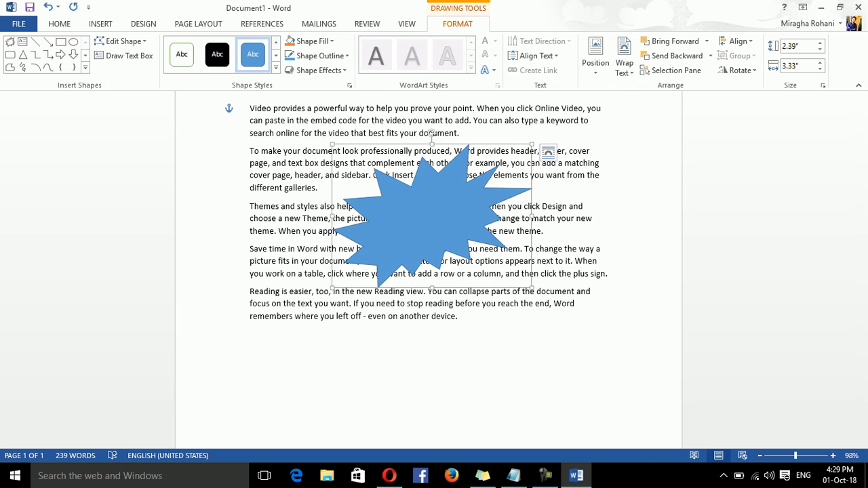
click(198, 24)
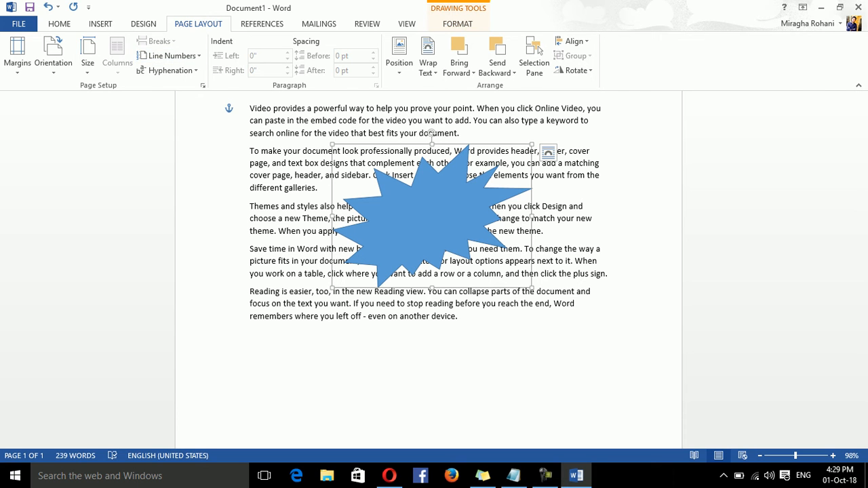
click(458, 24)
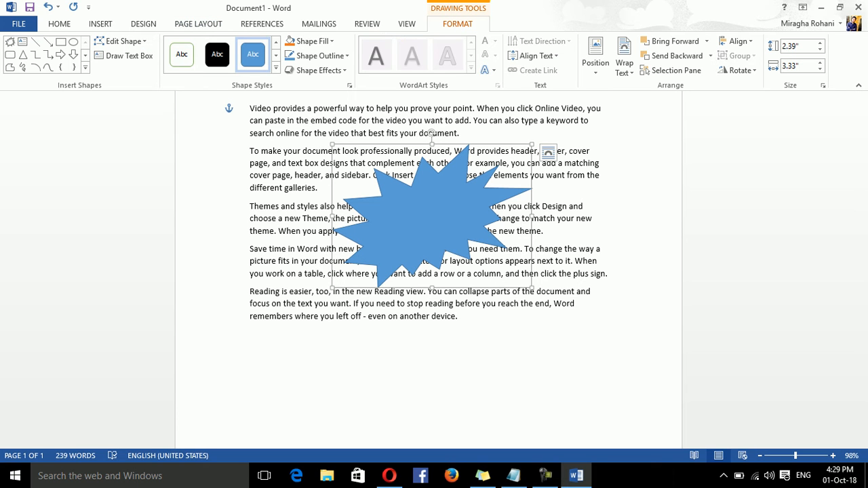
click(624, 63)
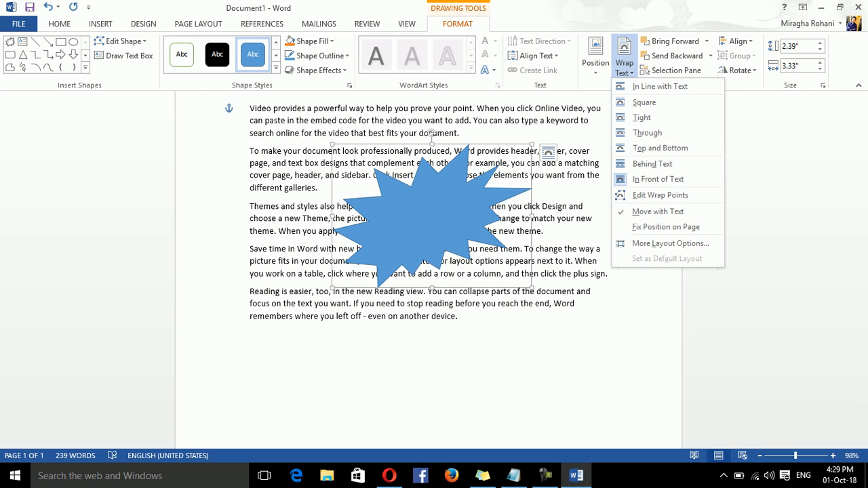
- Replace the word "and" before "text box designs" in the second paragraph with a Text Wrapping break
click(276, 163)
double_click(276, 163)
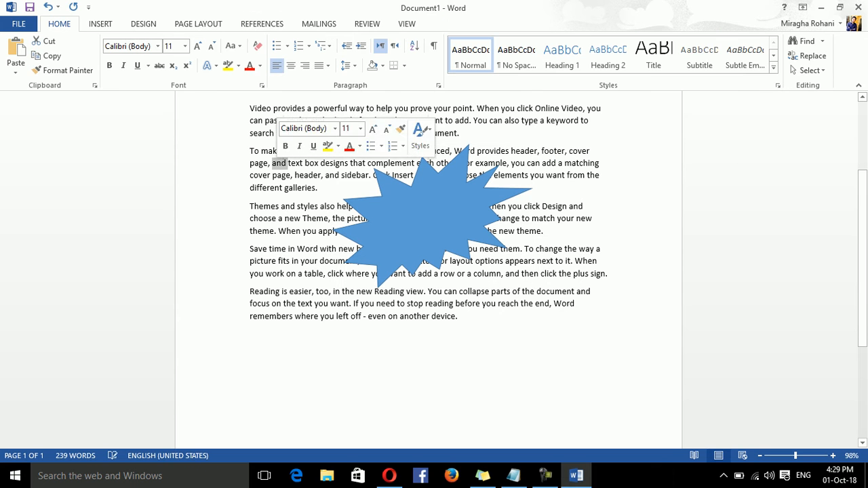
click(143, 23)
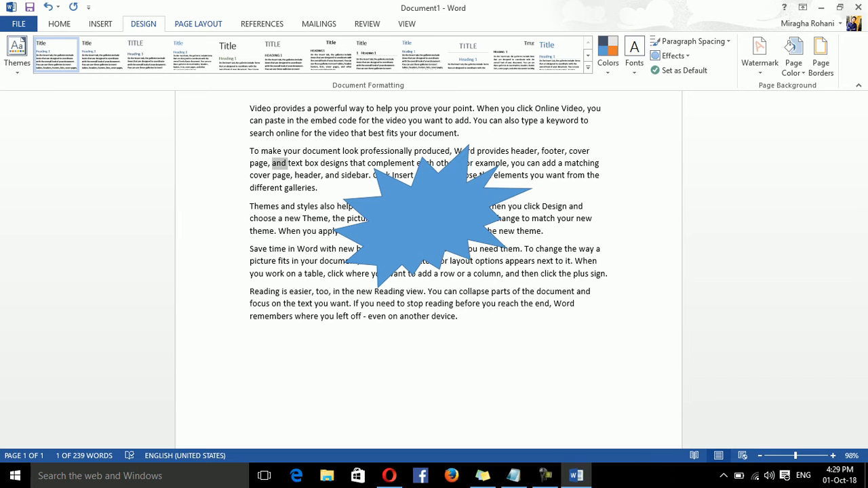
click(198, 24)
click(157, 41)
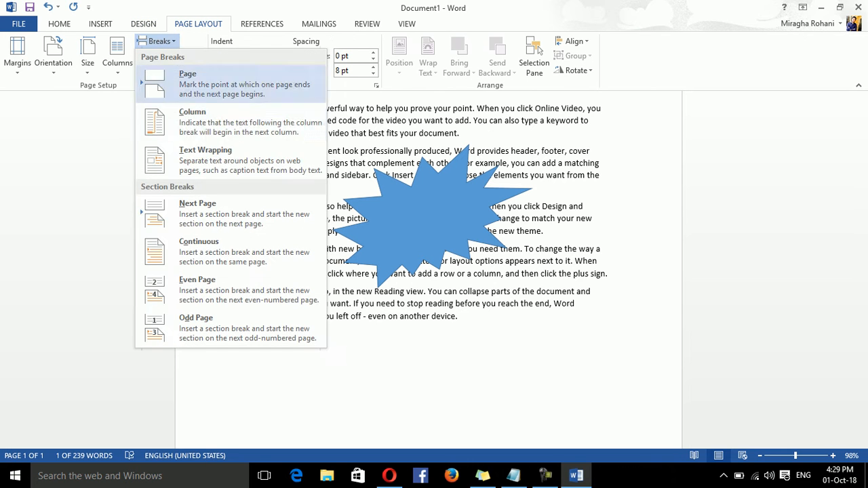
click(157, 41)
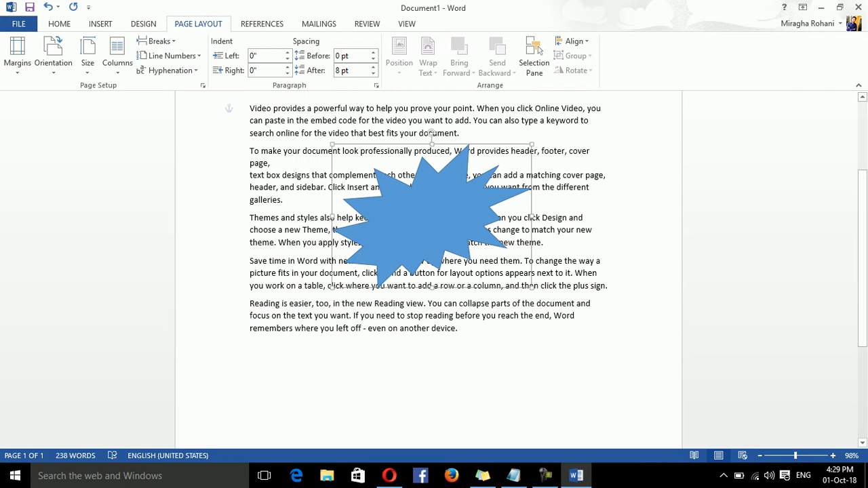
- Move the explosion shape up so it overlaps the first three paragraphs, viewing its wrapping options along the way
double_click(432, 216)
mouse_move(431, 216)
mouse_down()
mouse_move(357, 177)
mouse_move(407, 178)
mouse_move(421, 208)
mouse_up()
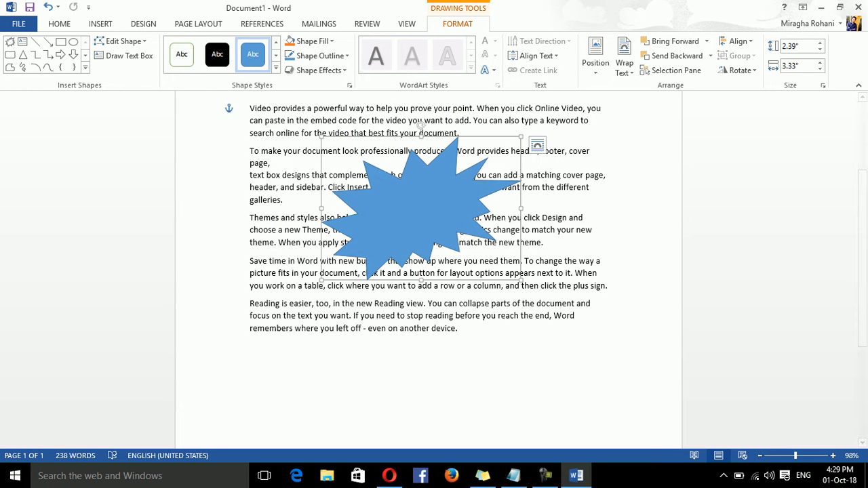
click(624, 58)
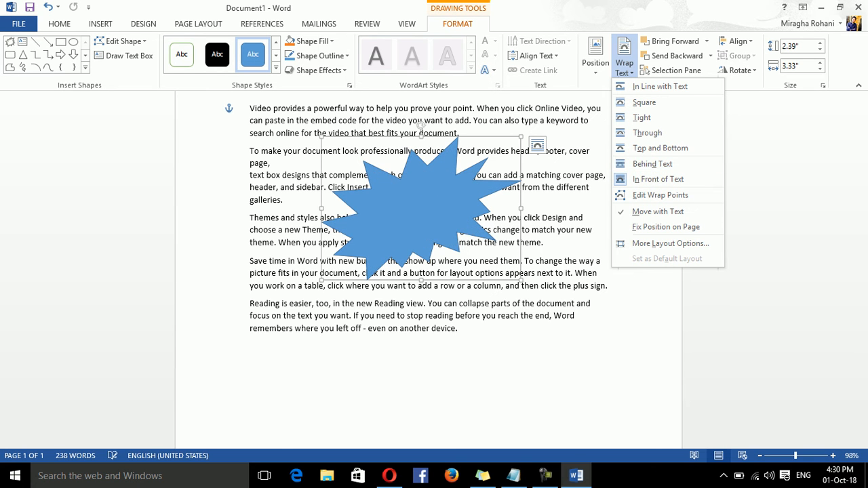
key(Escape)
drag(421, 208, 408, 176)
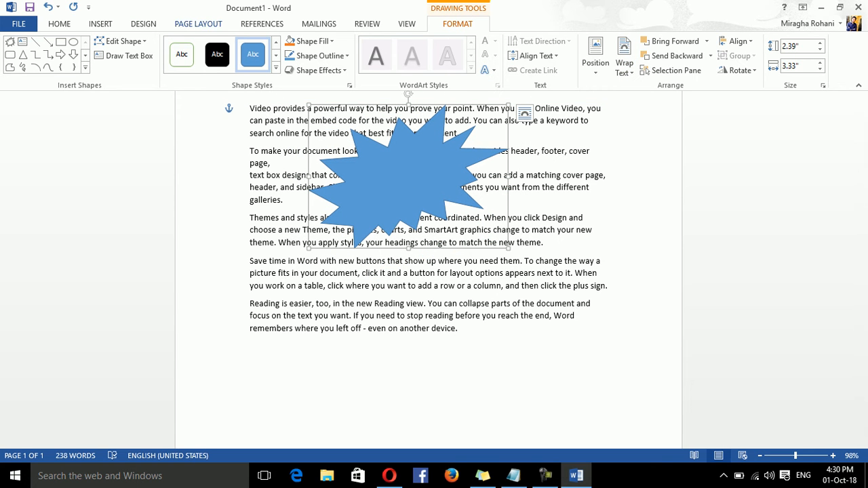
- Insert a Text Wrapping break after "galleries." in the second paragraph and enter a long line of filler characters
click(198, 23)
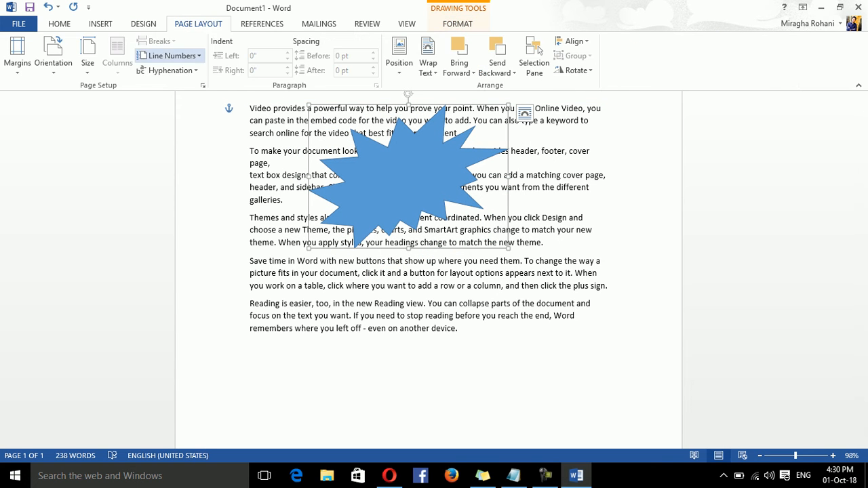
key(Escape)
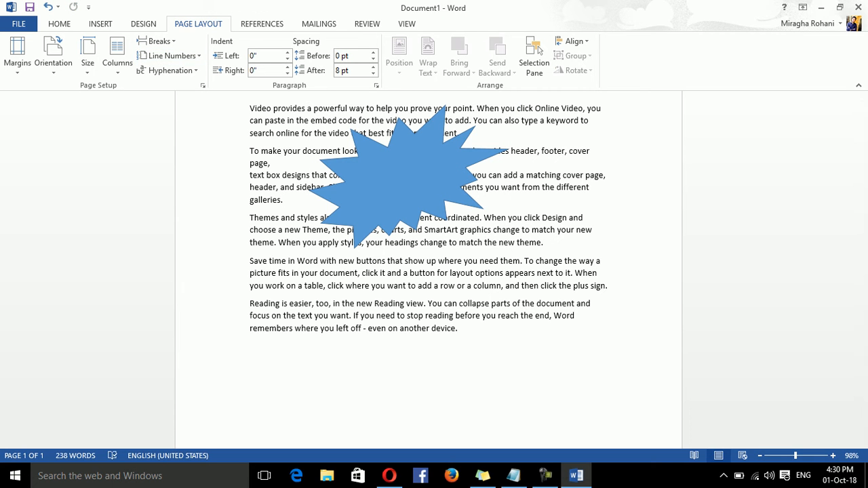
click(156, 40)
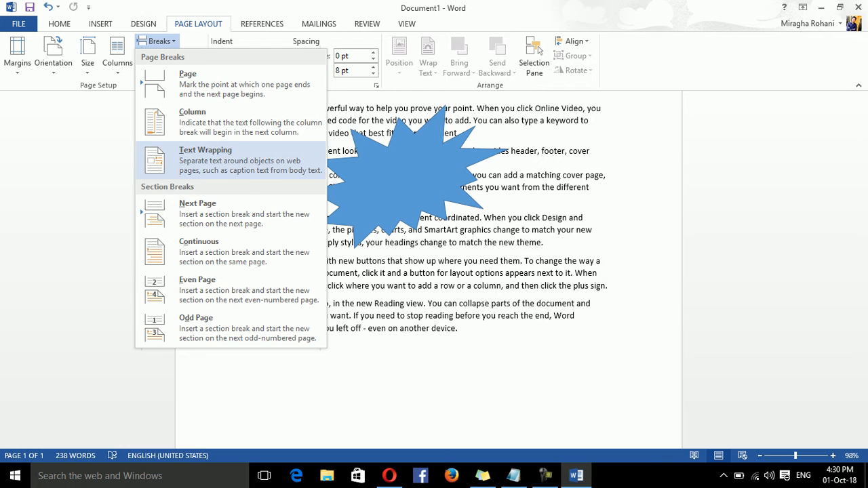
click(206, 156)
text(sdfksl;sdkf;)
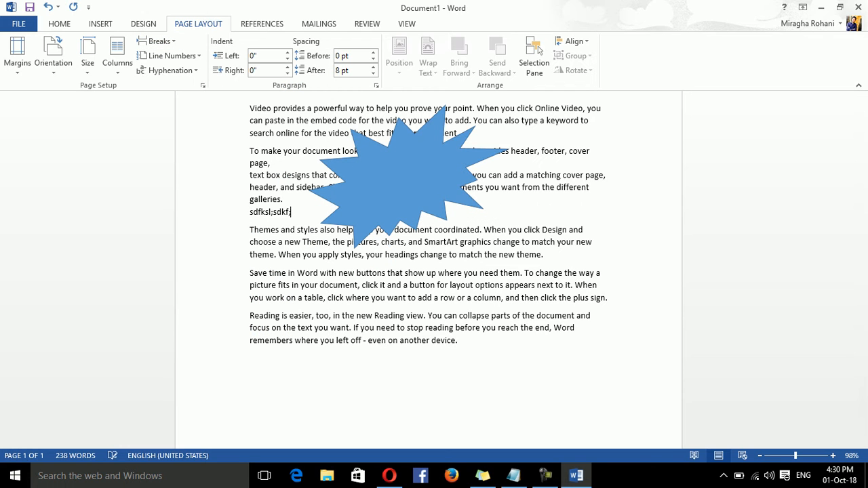
text(ldsfdsfk;ldfsdfksdfksl;sdfk;ldskf;ldskf;ldskfdsf)
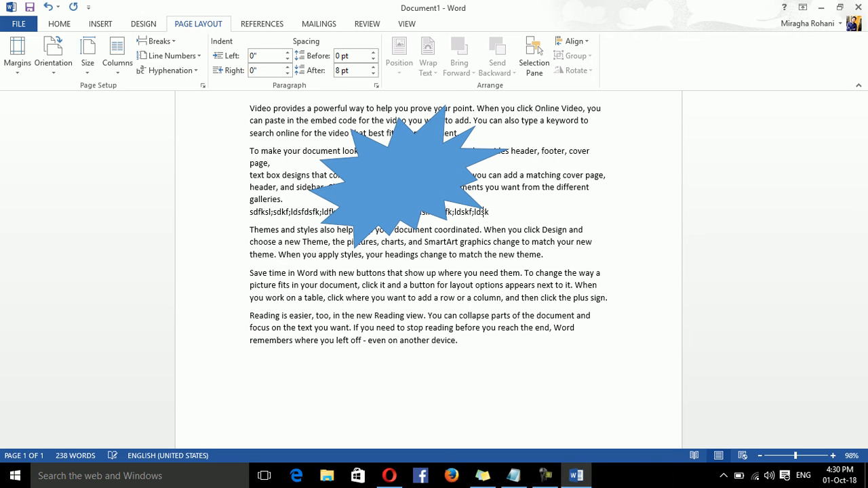
- Add seven short filler lines such as Dsf, Ds and Fds below the long filler line
key(Return)
text(Dsf)
key(Return)
text(dsf)
key(Return)
text(ds)
key(Return)
text(fds)
key(Return)
text(f)
key(Return)
text(dsf dsf)
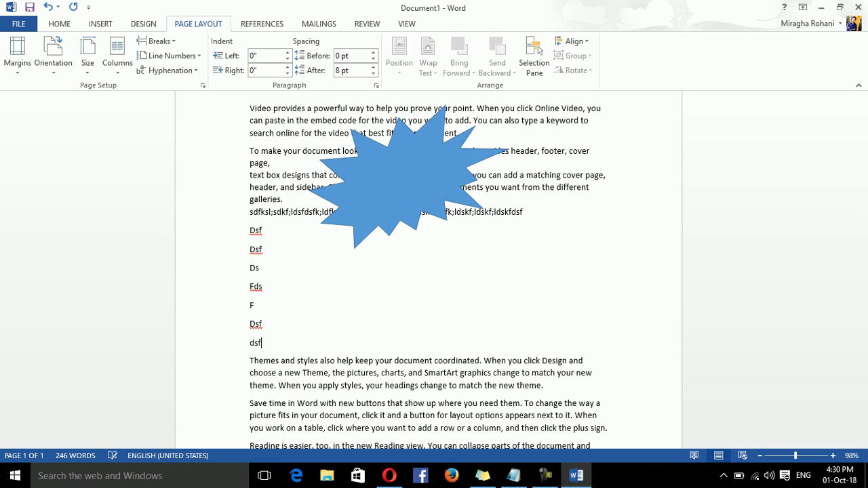
- Move the explosion shape down beside the short filler lines and view the section break options from the "Ds" line
drag(407, 179, 405, 251)
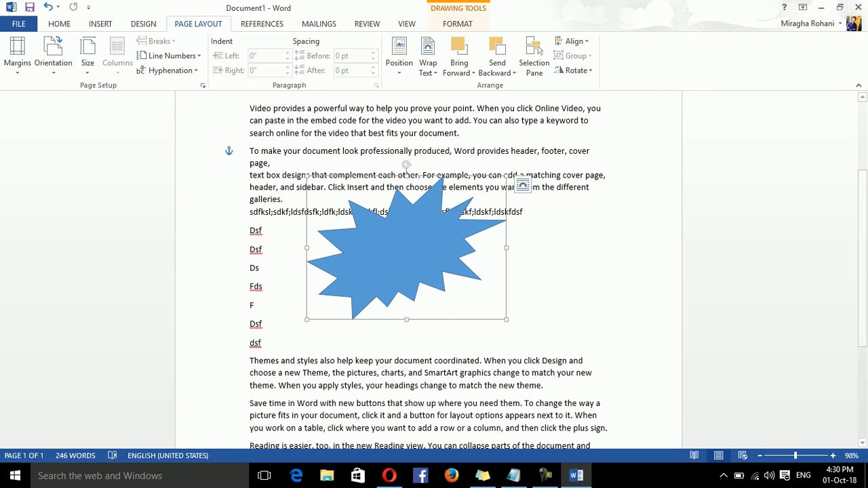
click(278, 269)
click(157, 41)
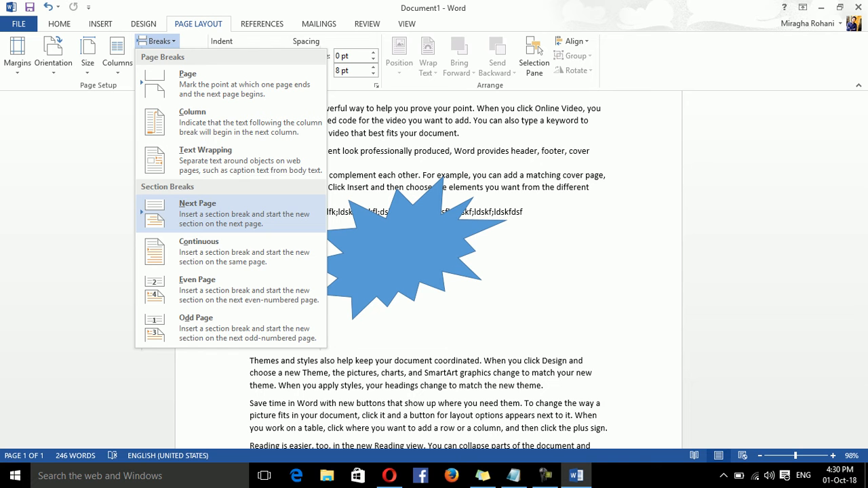
key(Escape)
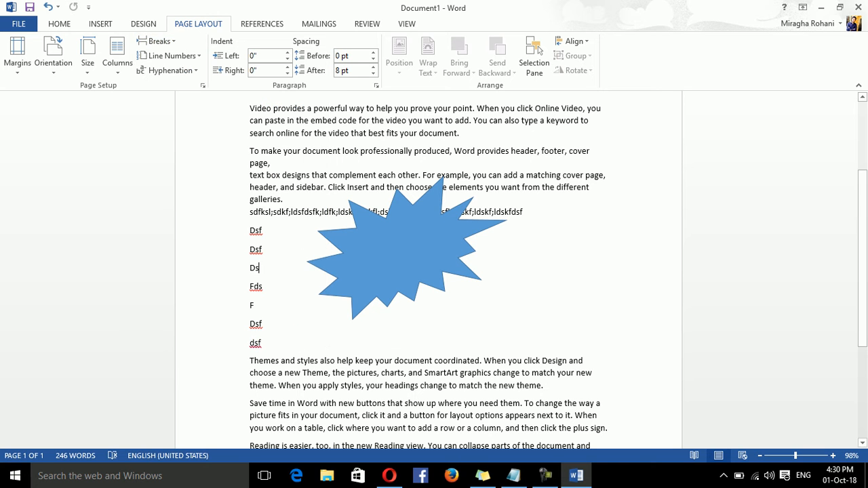
- Delete all text and the shape from the document and review the available page and section breaks
key(ctrl+a)
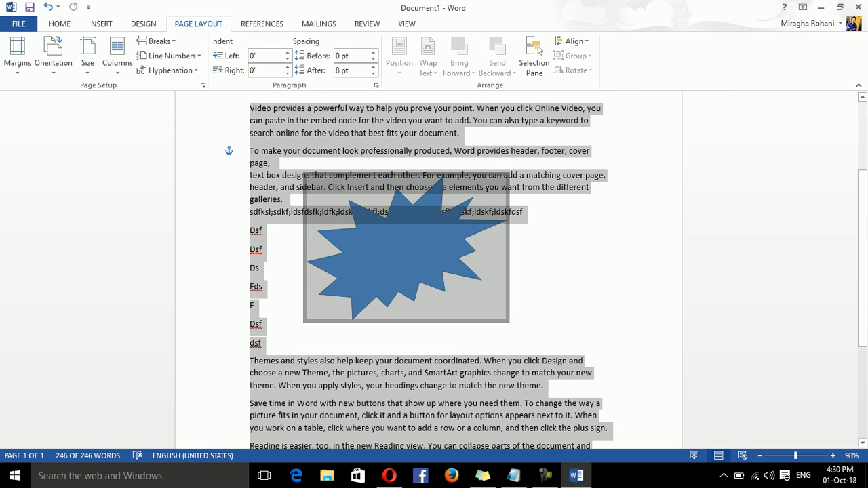
key(Delete)
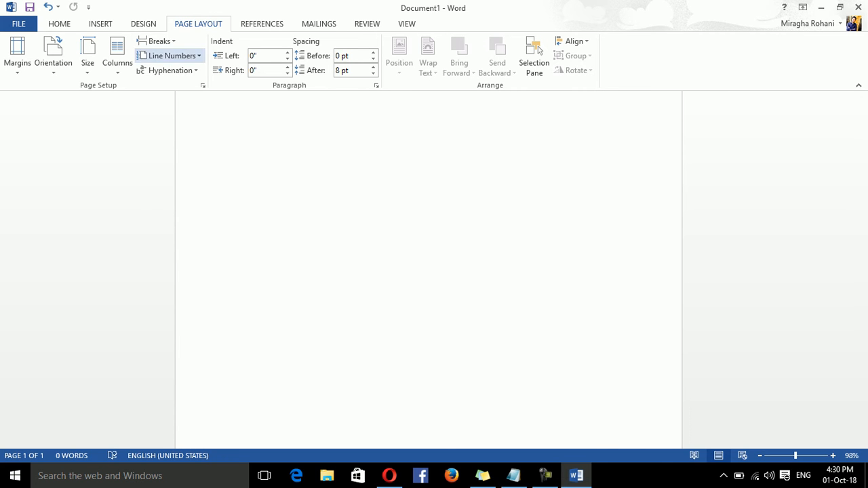
click(155, 41)
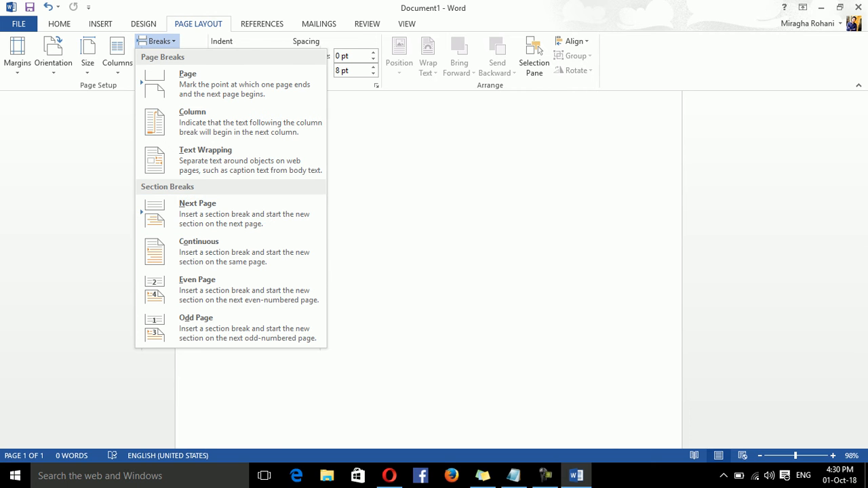
key(Escape)
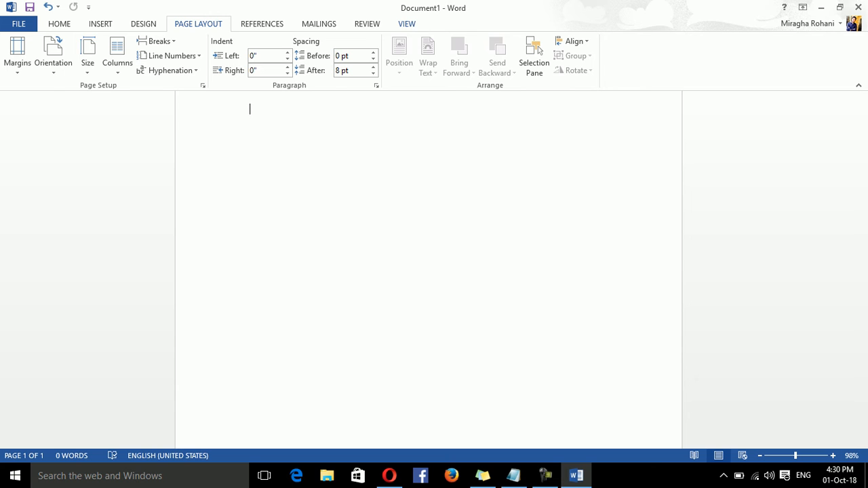
- Look through the View and Review commands and the ribbon customization options
click(407, 24)
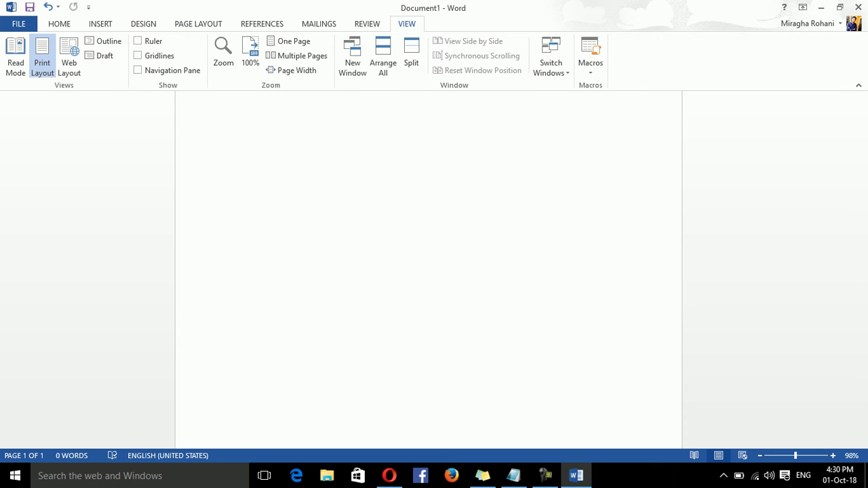
right_click(441, 23)
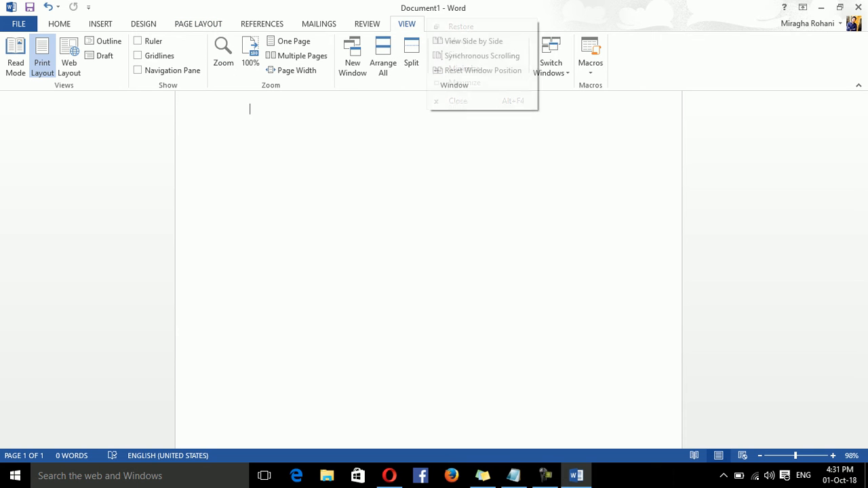
right_click(426, 18)
right_click(562, 26)
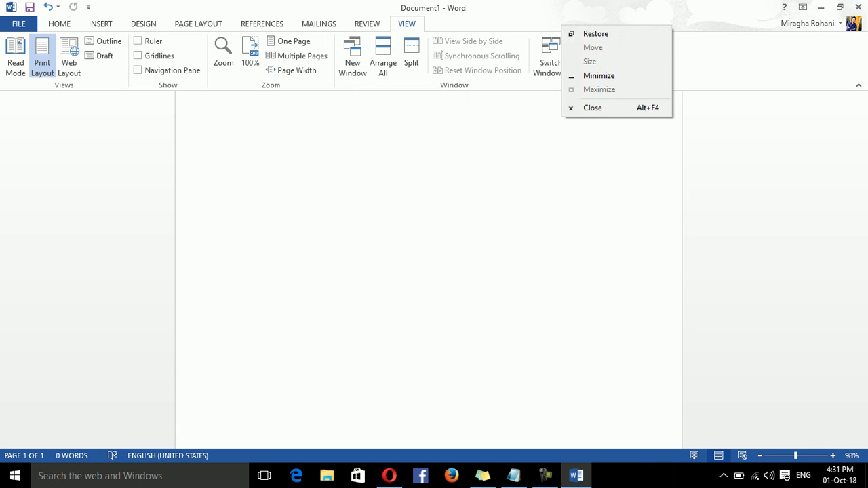
right_click(503, 60)
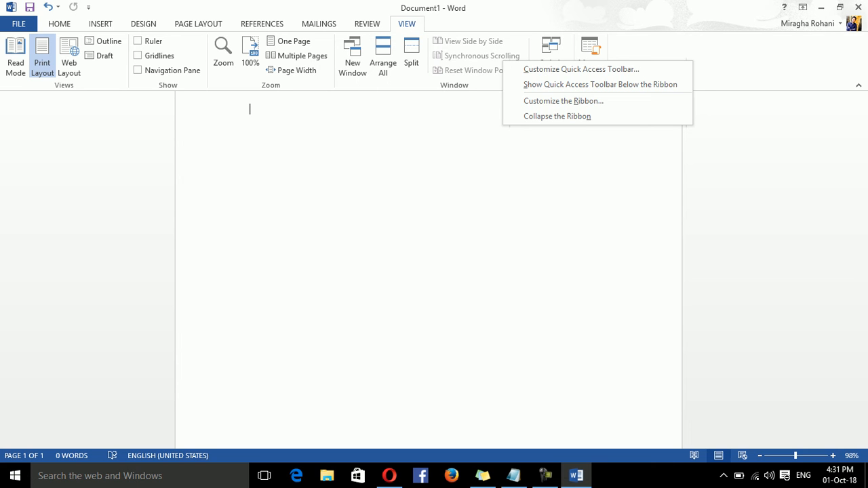
key(Escape)
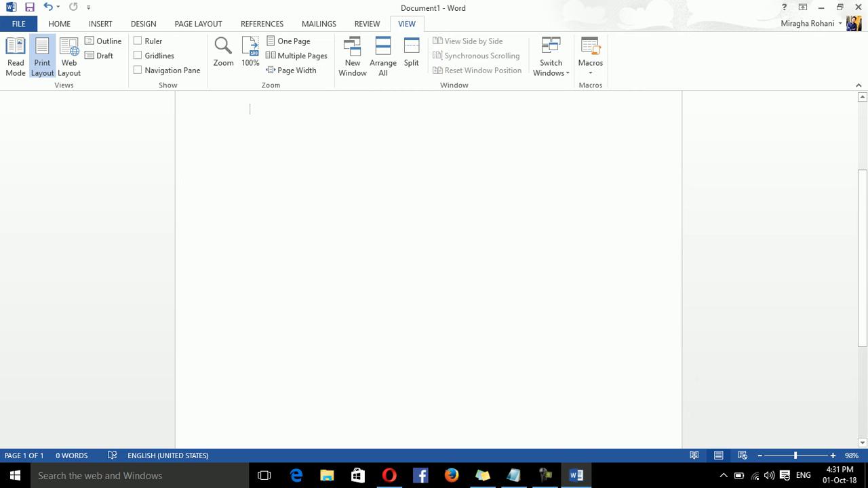
click(367, 23)
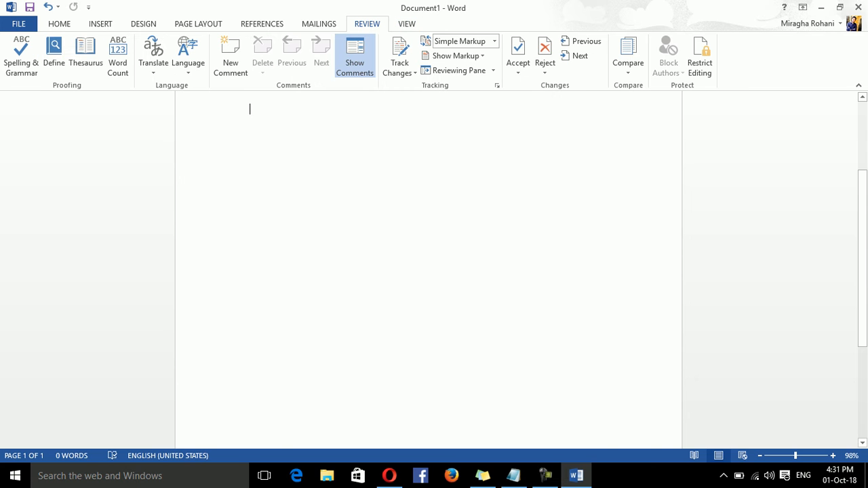
right_click(472, 15)
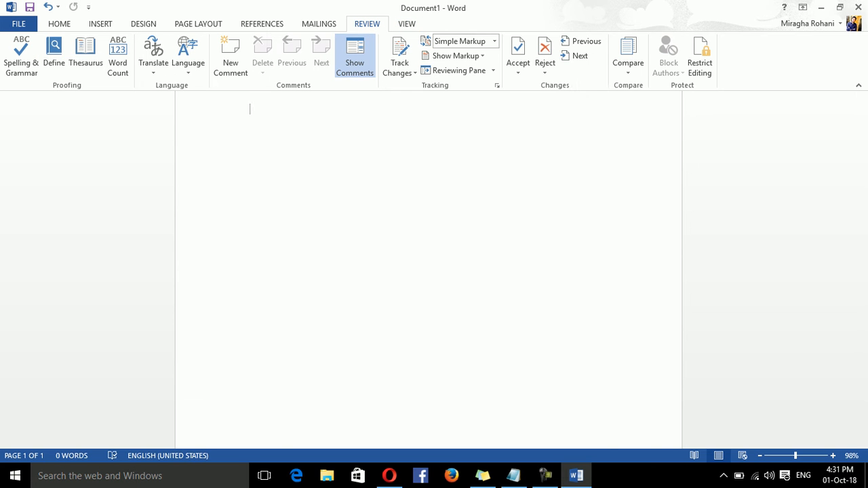
right_click(599, 62)
click(407, 24)
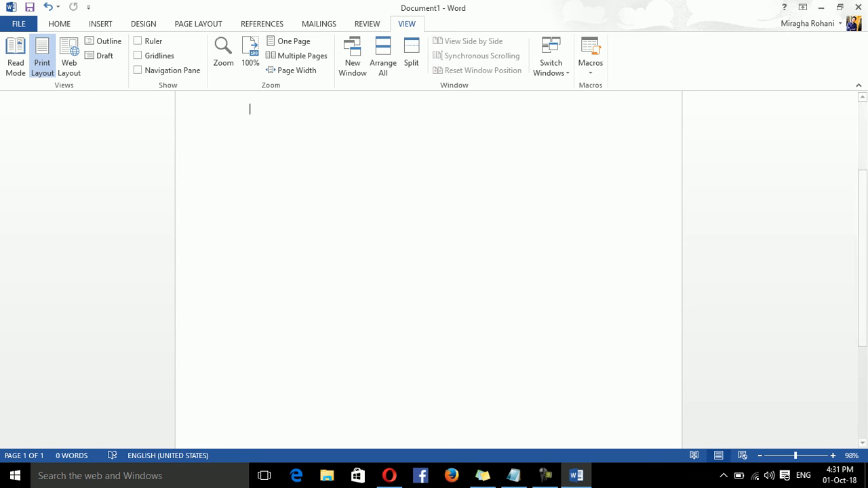
right_click(494, 52)
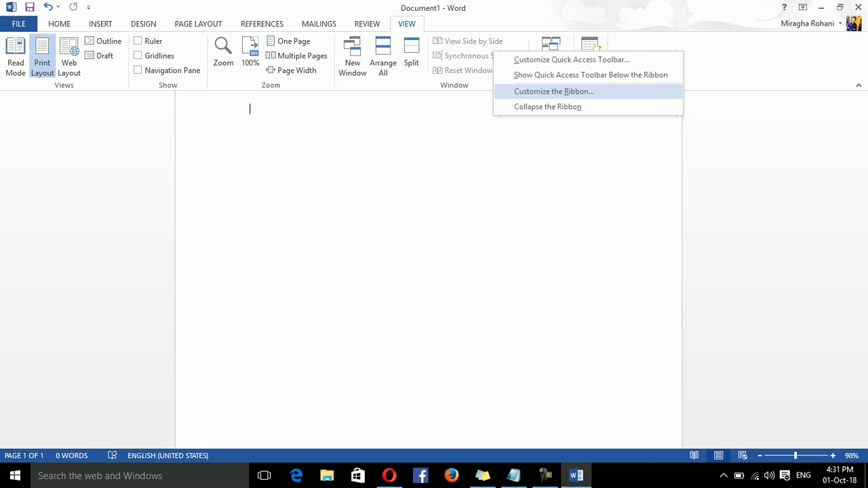
click(554, 91)
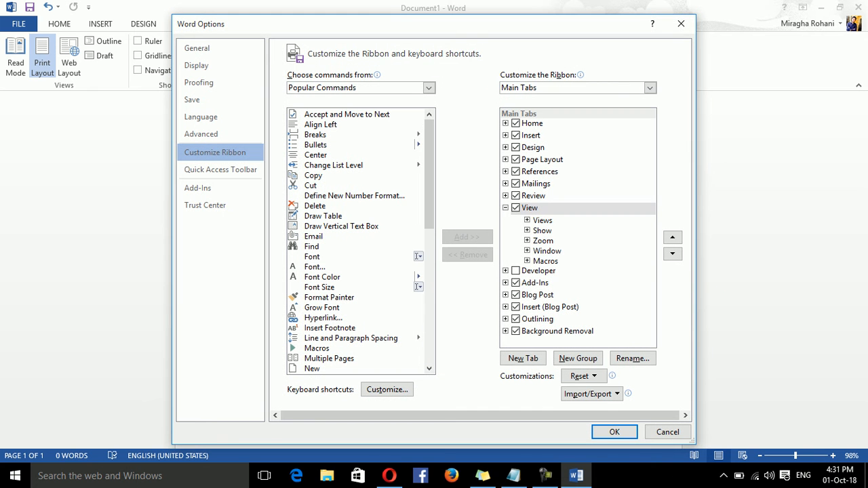
click(681, 24)
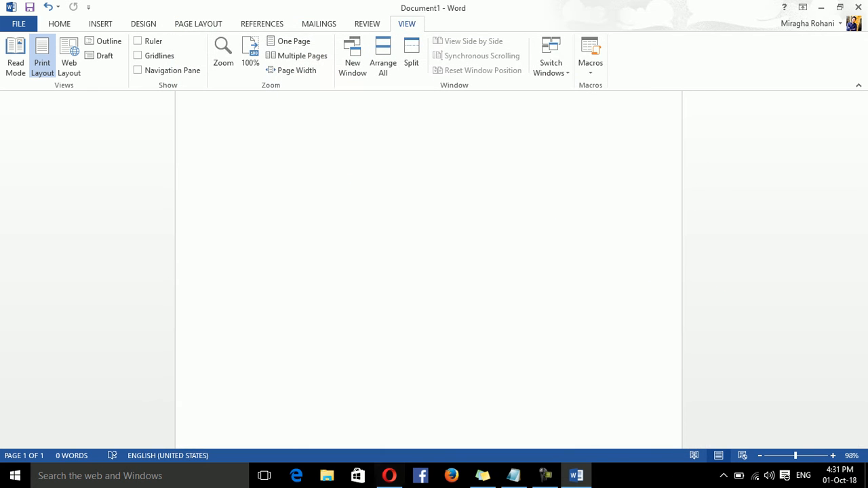
- Turn on the Section indicator in the status bar customization options
right_click(402, 455)
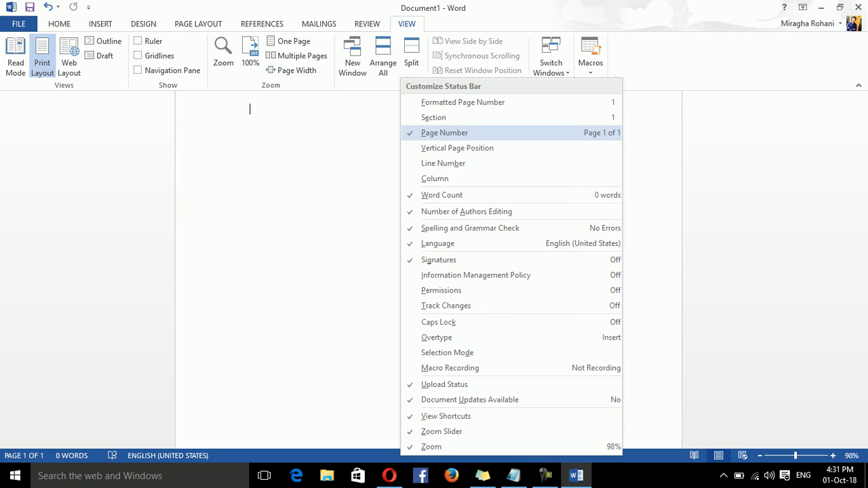
click(435, 117)
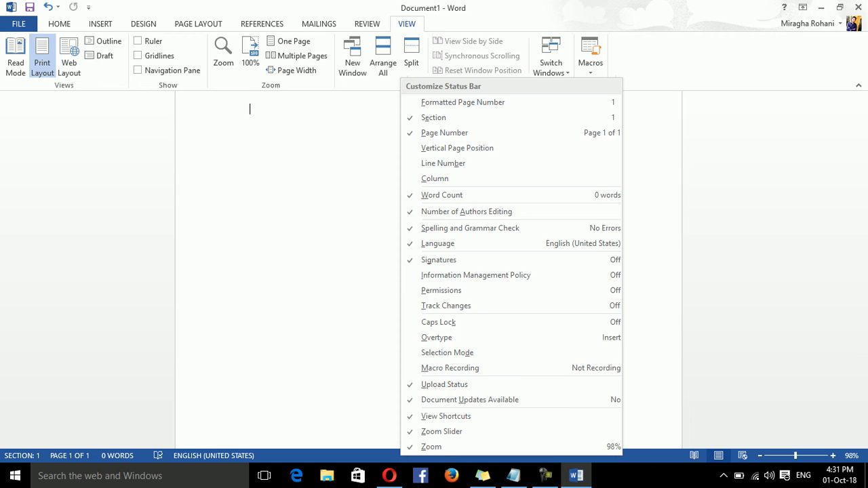
key(Escape)
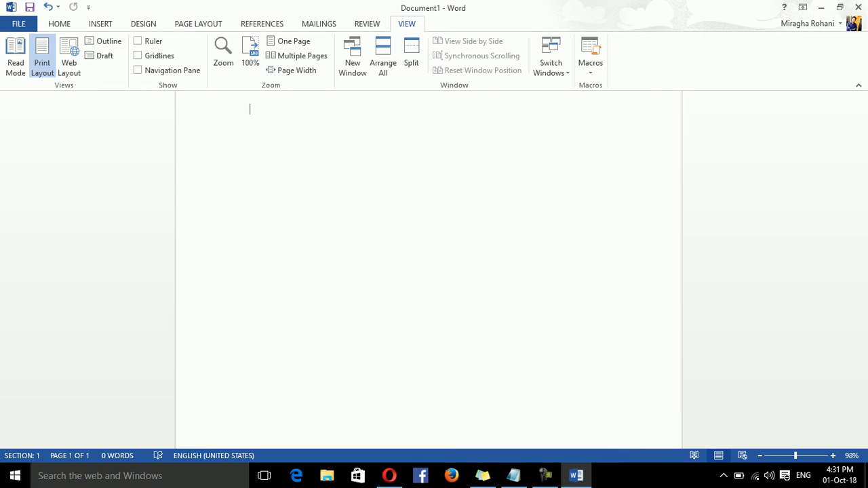
- Review the status bar customization options and the Go To settings reached from the section indicator, leaving both unchanged
right_click(388, 454)
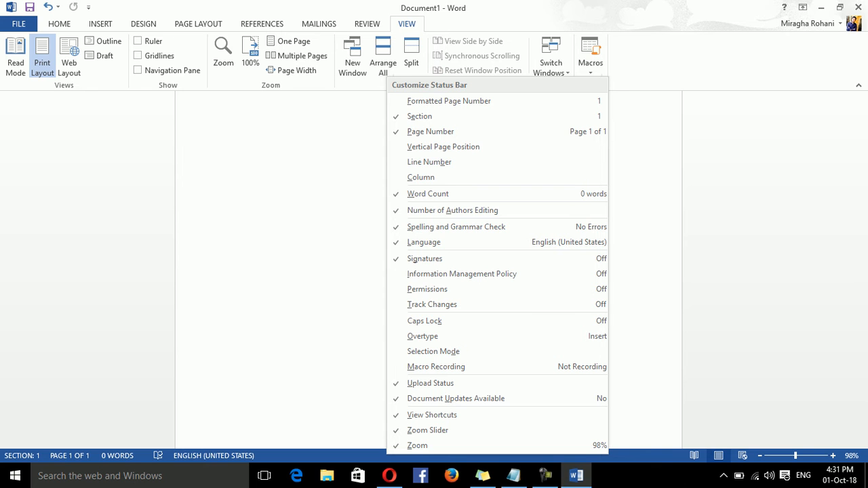
click(21, 455)
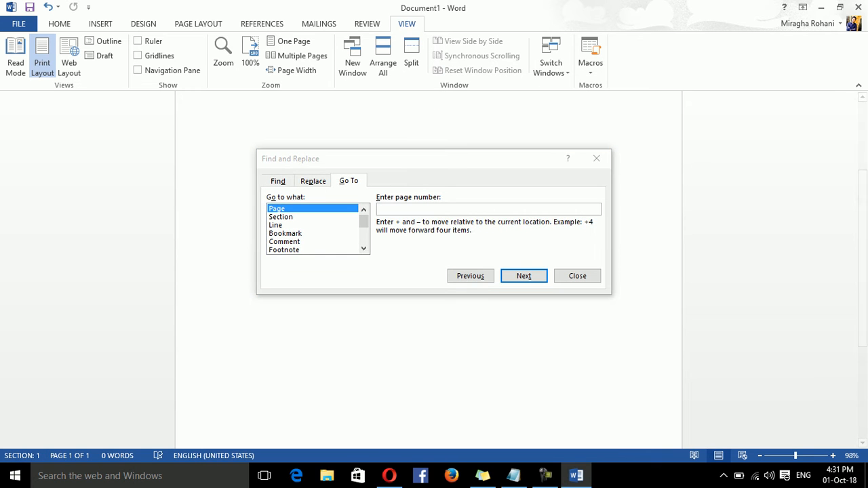
click(577, 276)
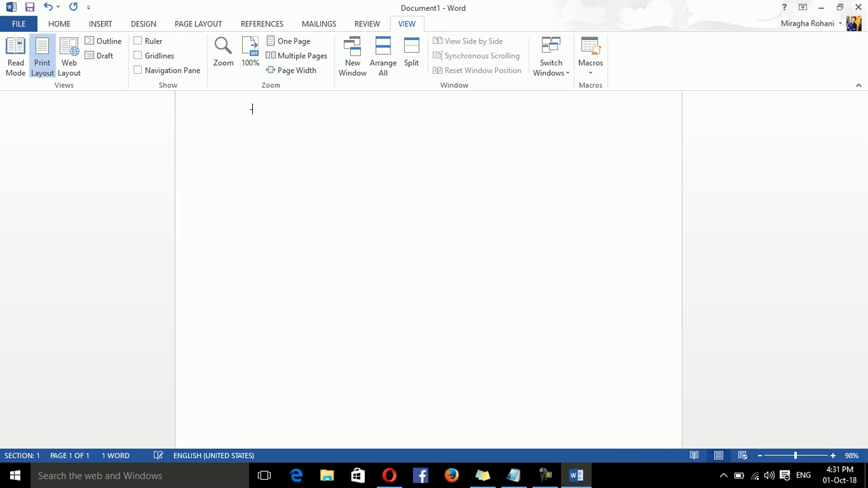
- Fill the empty document with many paragraphs of generated sample text using the =rand() function and return to the first page
text(=rand()25)
key(BackSpace)
key(BackSpace)
text(500)
key(Return)
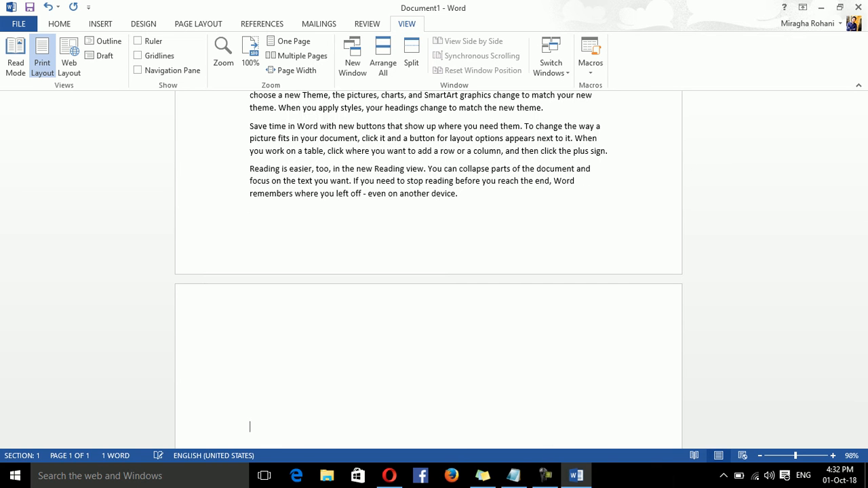
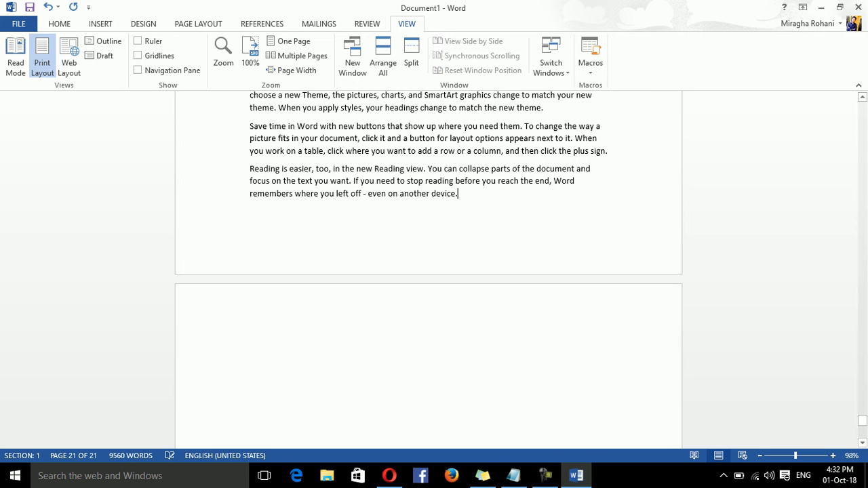
drag(862, 421, 862, 106)
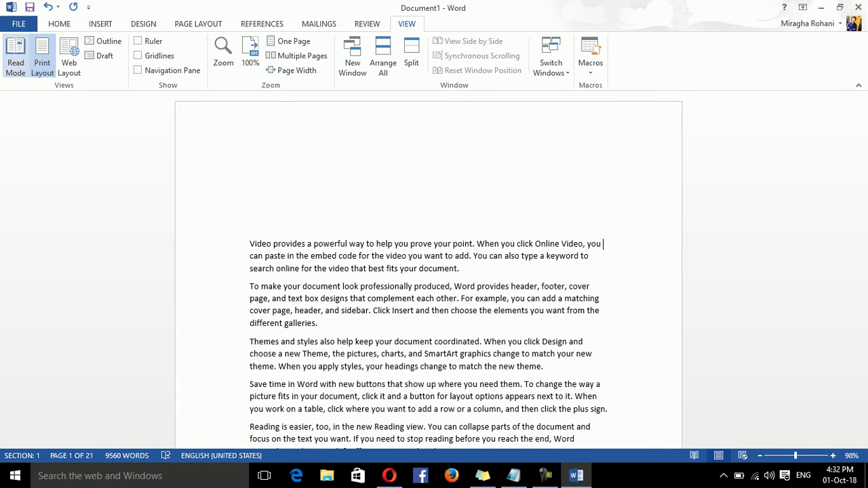
- Apply the cake slice art page border to the whole document
click(198, 24)
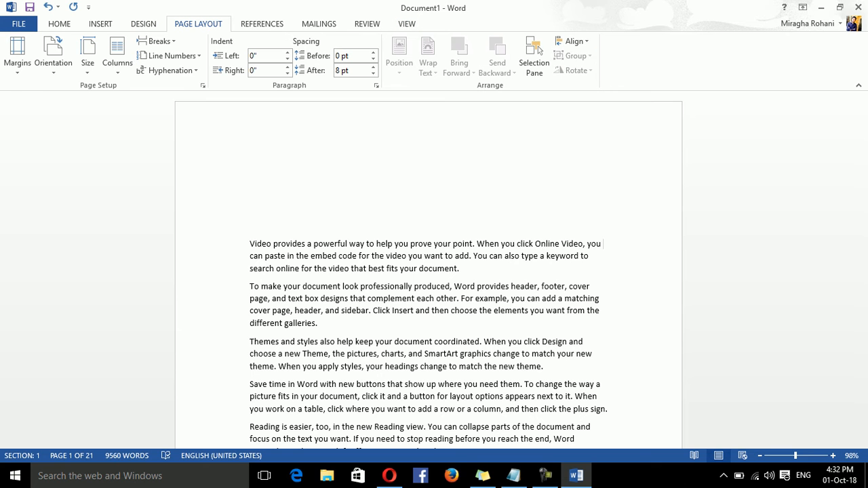
click(17, 54)
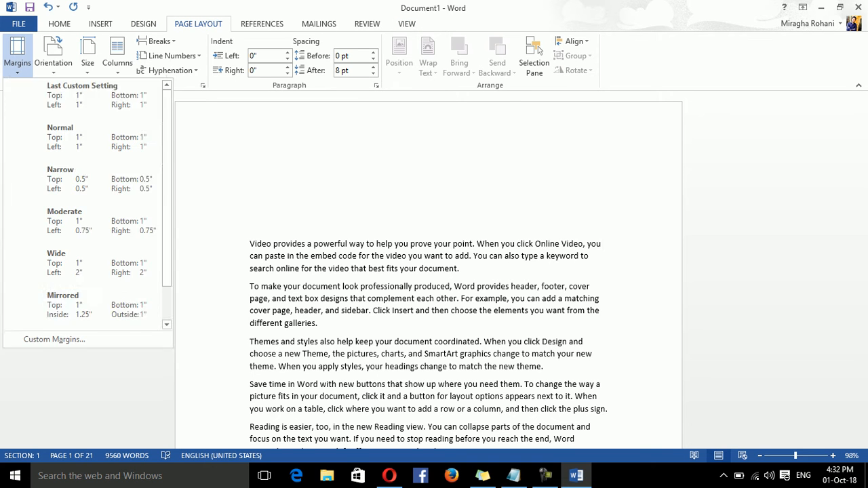
click(54, 340)
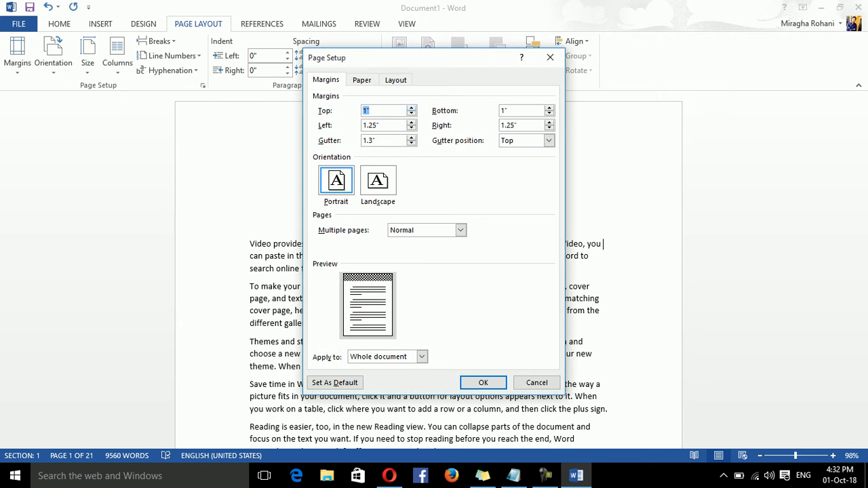
click(396, 79)
drag(411, 57, 440, 10)
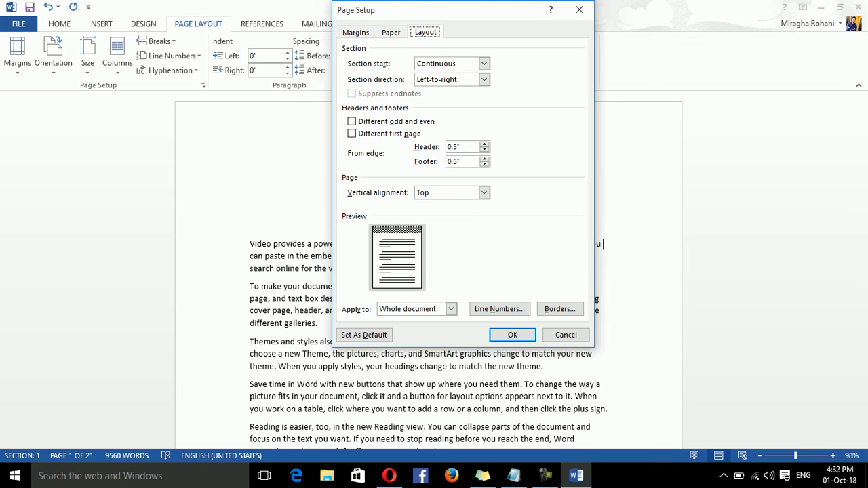
click(560, 309)
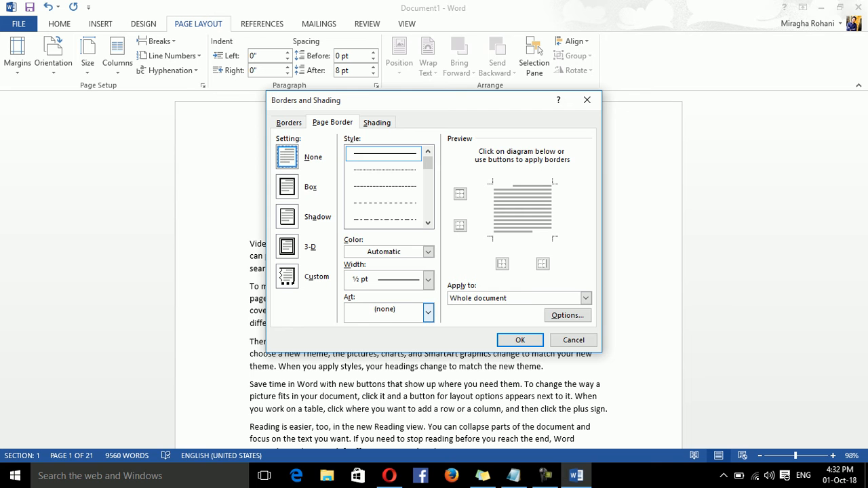
click(428, 312)
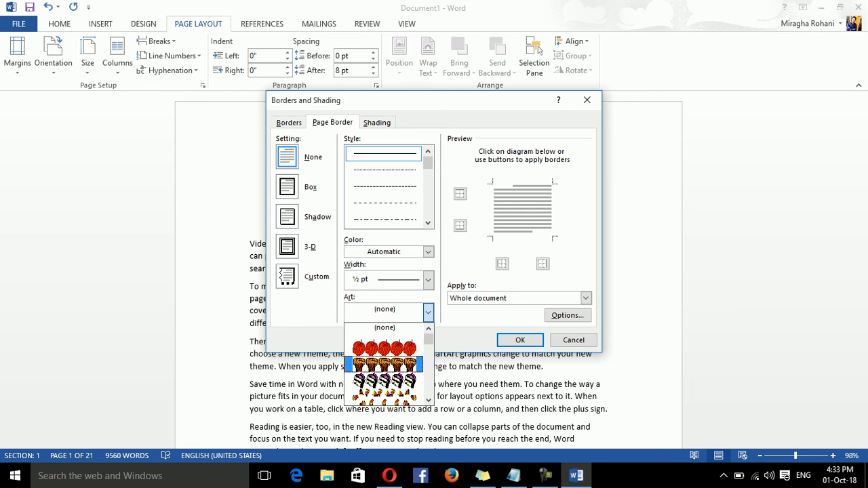
click(383, 382)
click(520, 340)
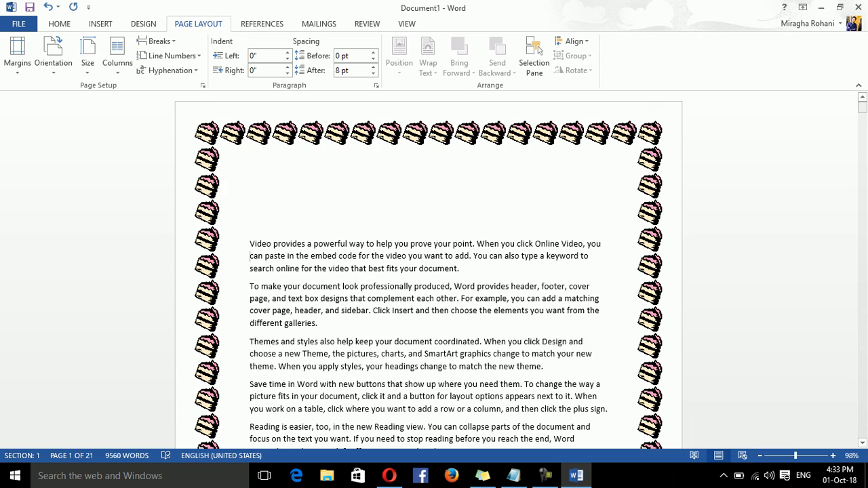
- Insert a Next Page section break after the last paragraph on page 4
drag(861, 107, 862, 163)
click(461, 175)
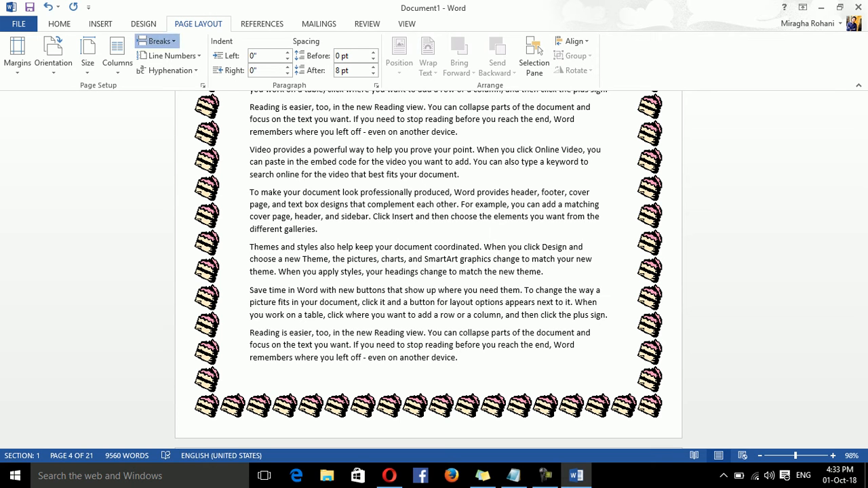
click(157, 41)
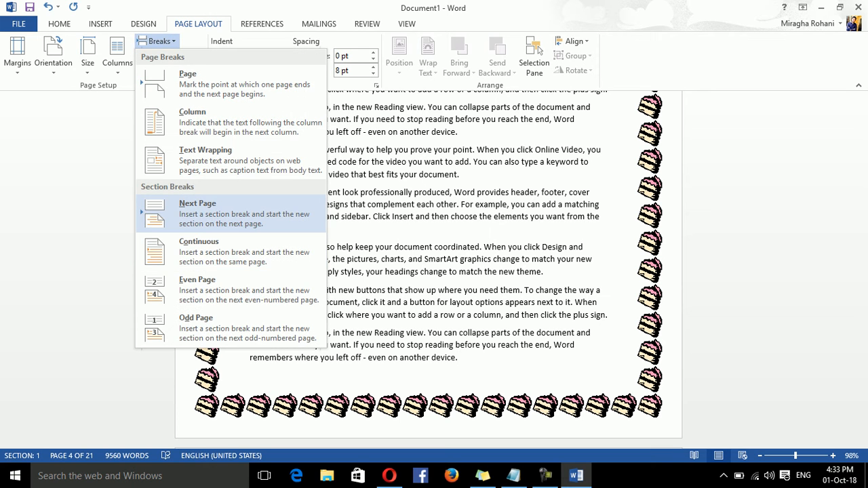
click(197, 211)
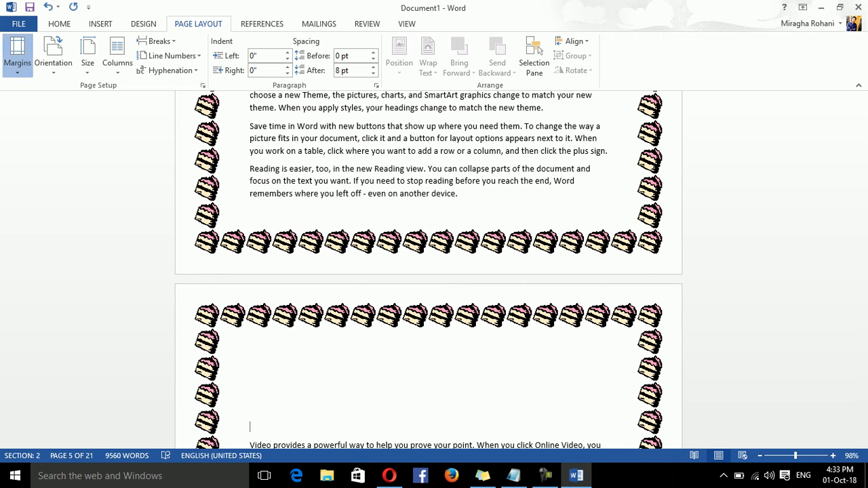
- Try the red apple art page border with its scope left at the whole document, and undo it
click(17, 54)
click(54, 339)
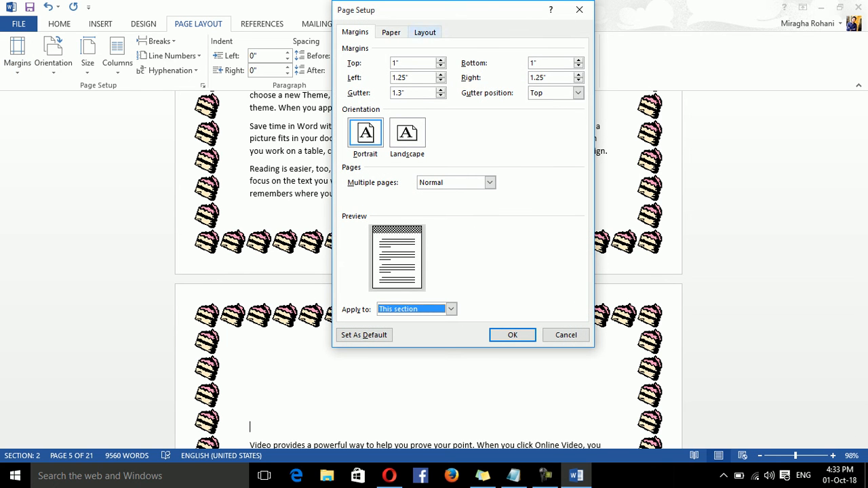
click(426, 33)
click(560, 309)
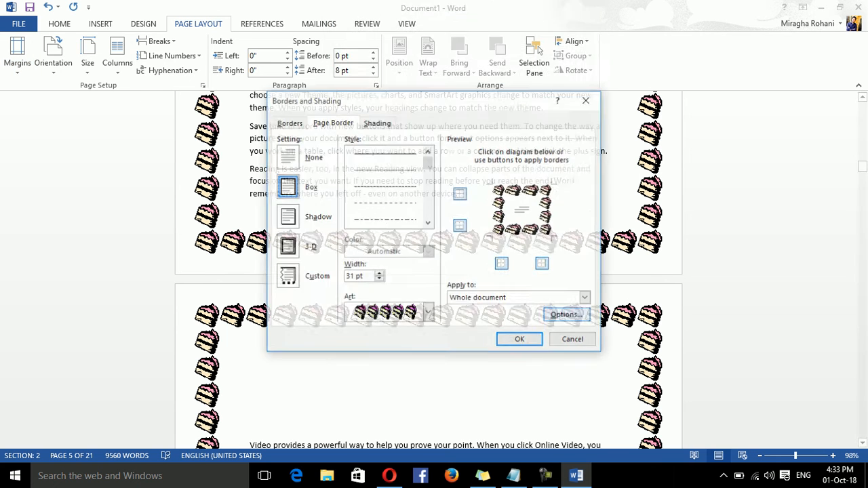
click(428, 313)
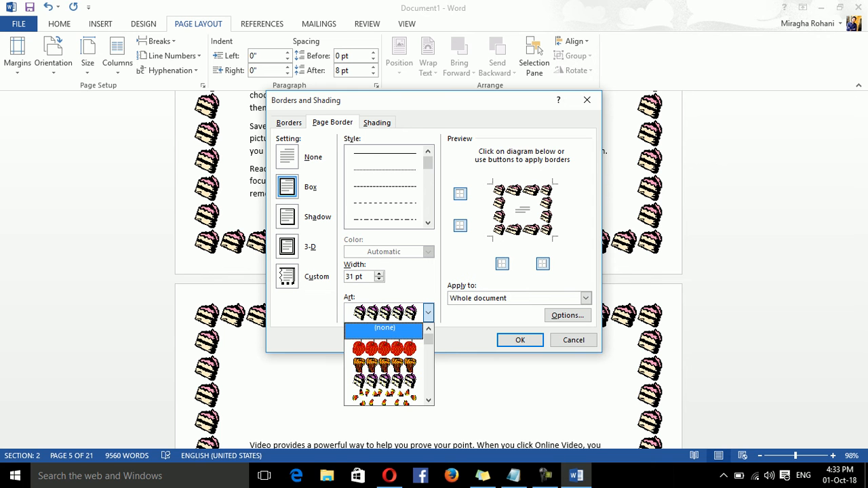
key(Return)
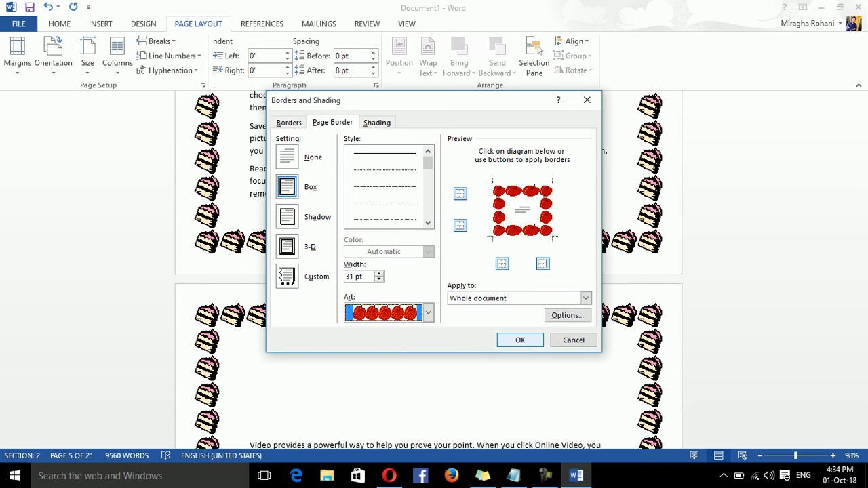
key(Return)
mouse_move(863, 166)
mouse_down()
mouse_move(862, 112)
mouse_move(862, 150)
mouse_up()
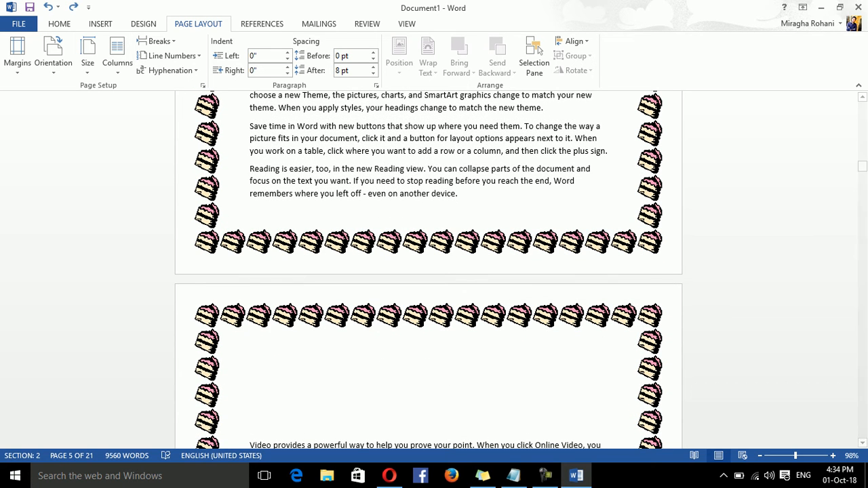
- Apply the red apple art page border to only the section starting on page 5, using the This section scope
click(17, 54)
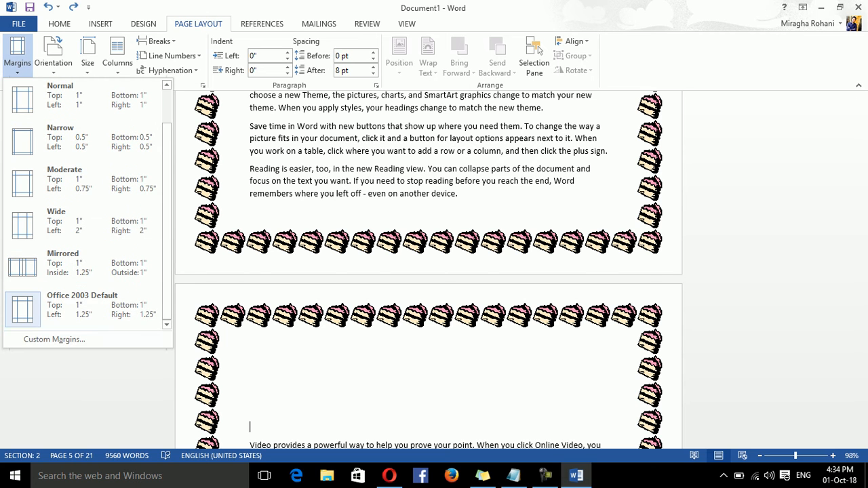
click(55, 339)
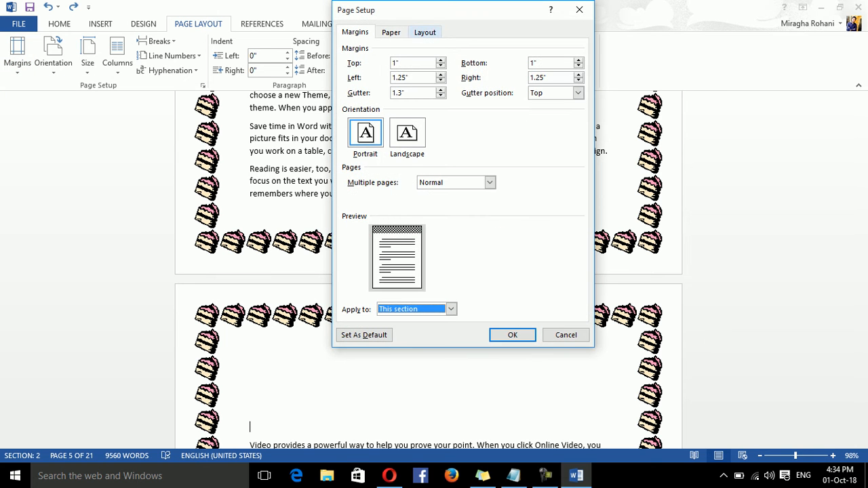
click(425, 32)
click(559, 309)
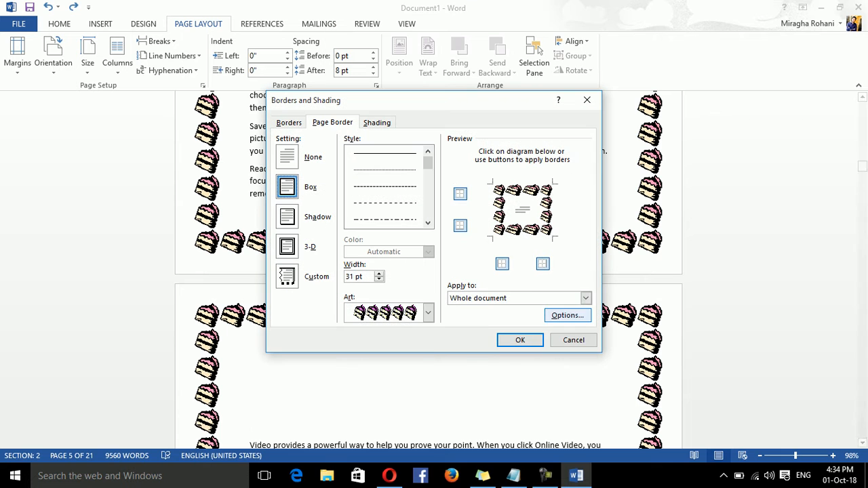
click(428, 312)
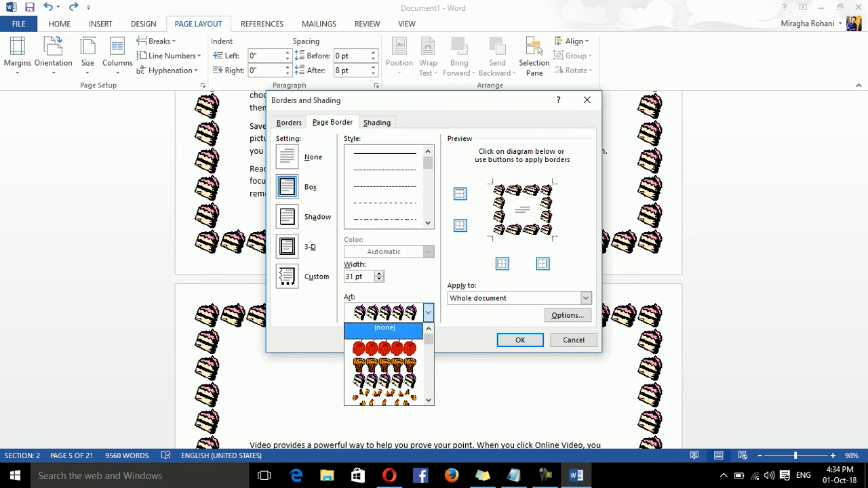
click(385, 348)
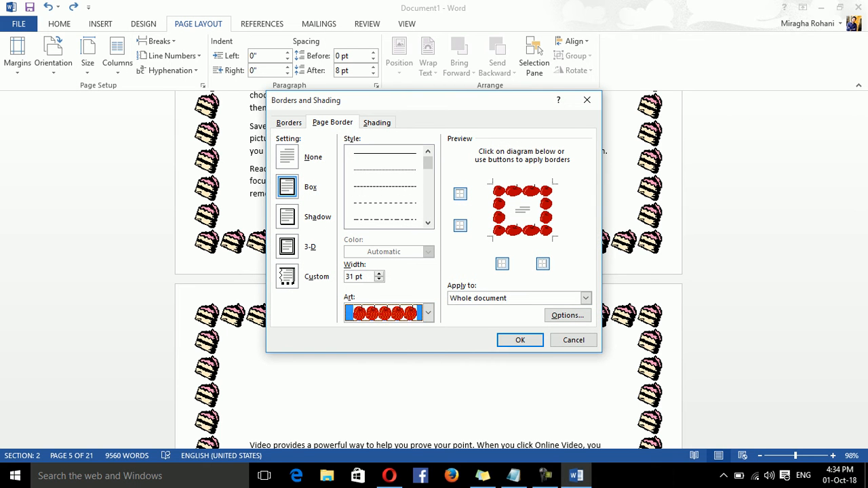
click(586, 298)
key(Return)
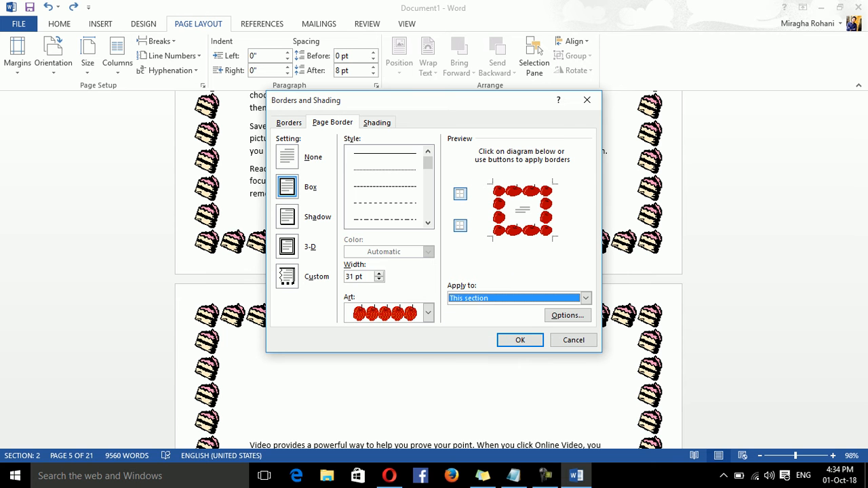
key(Return)
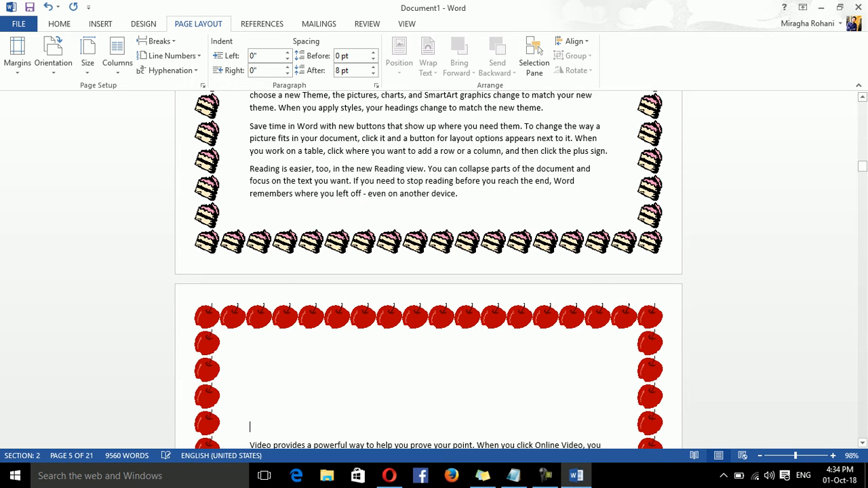
- Insert a Next Page section break after the last paragraph on page 7
drag(863, 166, 862, 208)
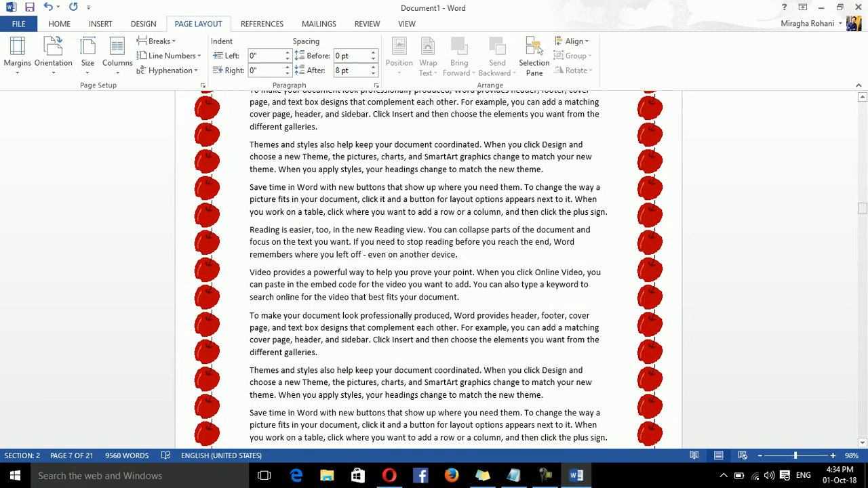
drag(863, 208, 863, 217)
click(372, 243)
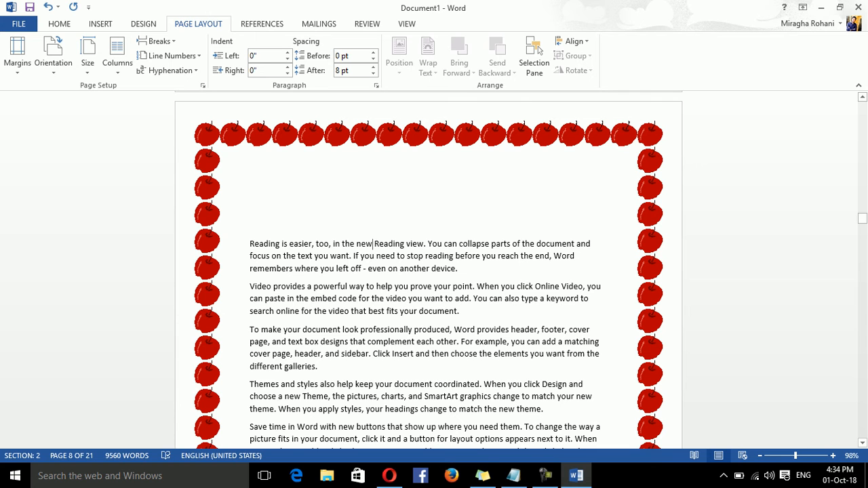
scroll(429, 270, up, 3)
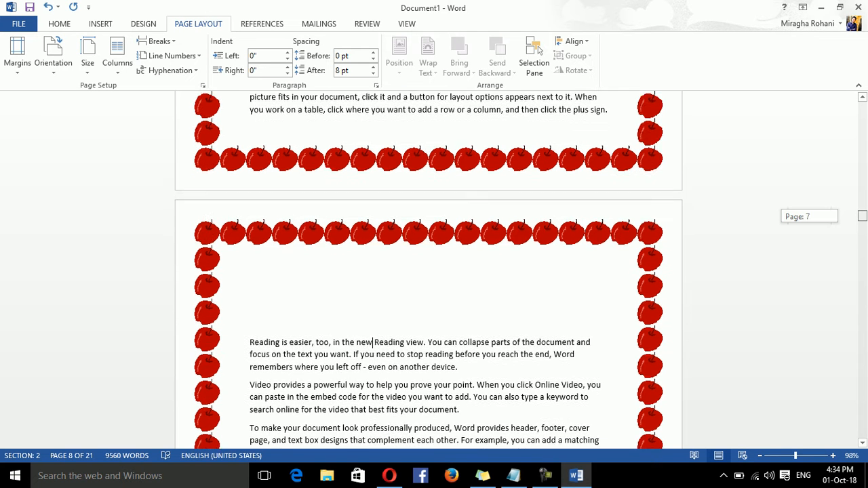
click(609, 118)
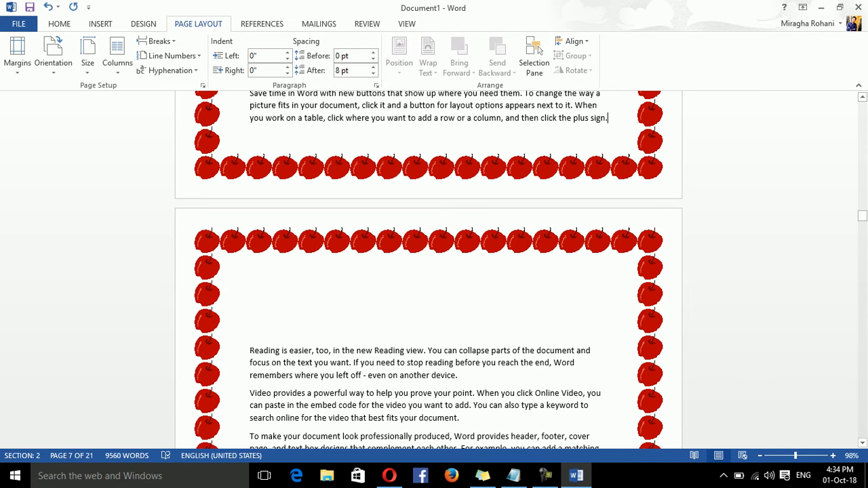
click(157, 41)
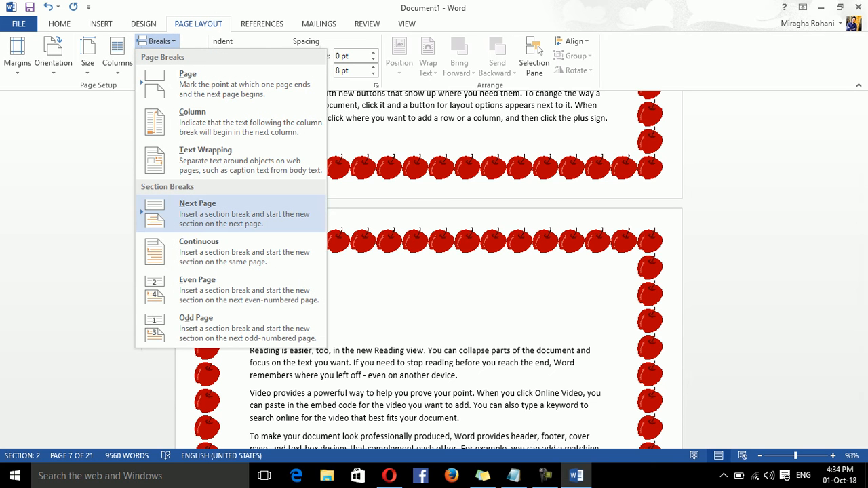
click(196, 212)
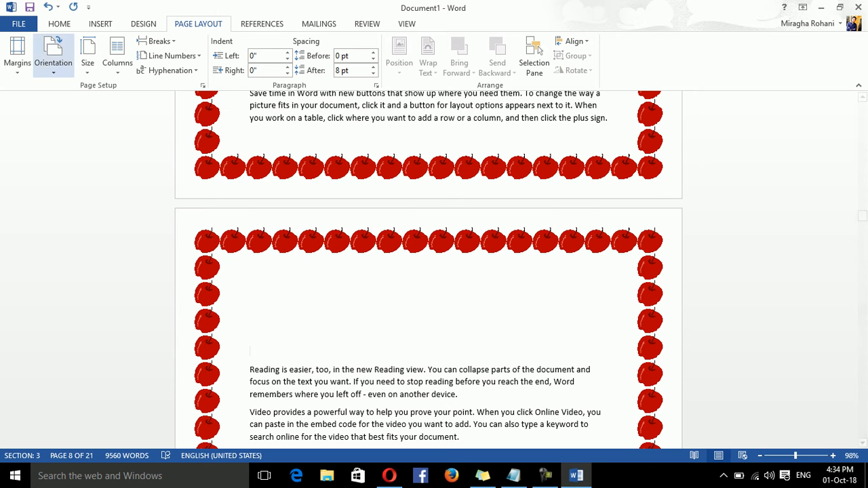
- Try the black flower art page border with its scope left at the whole document, and undo it
click(17, 54)
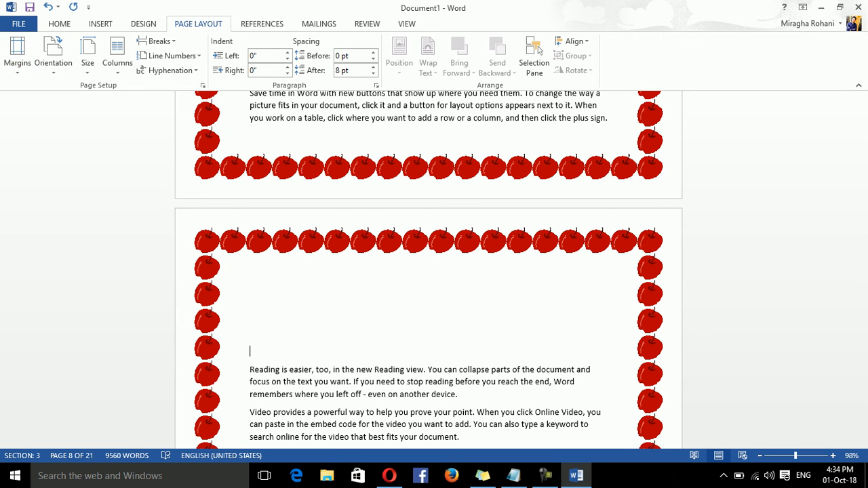
click(54, 339)
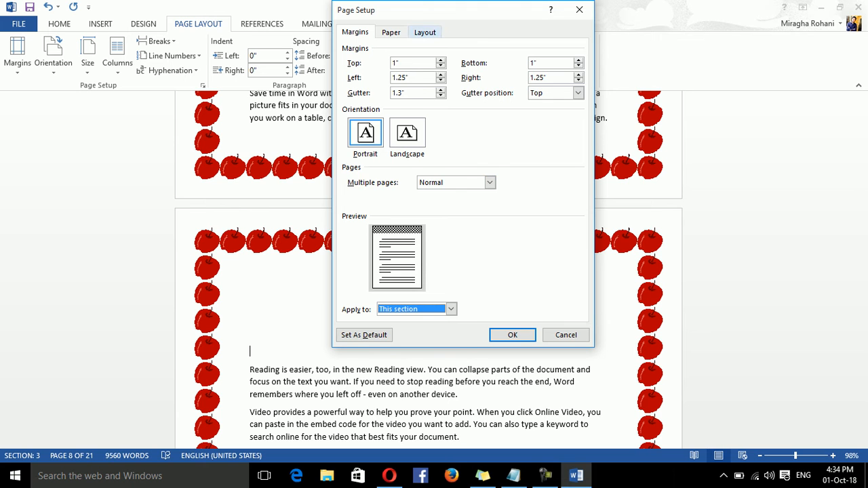
click(424, 32)
click(560, 309)
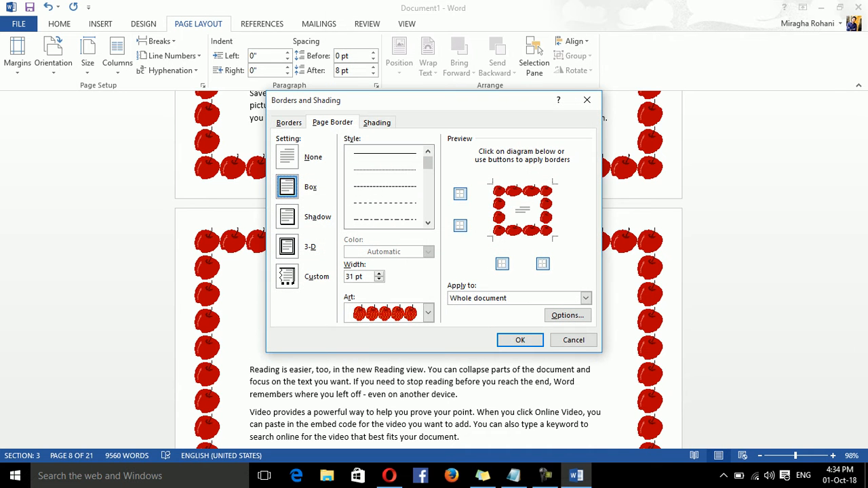
click(428, 313)
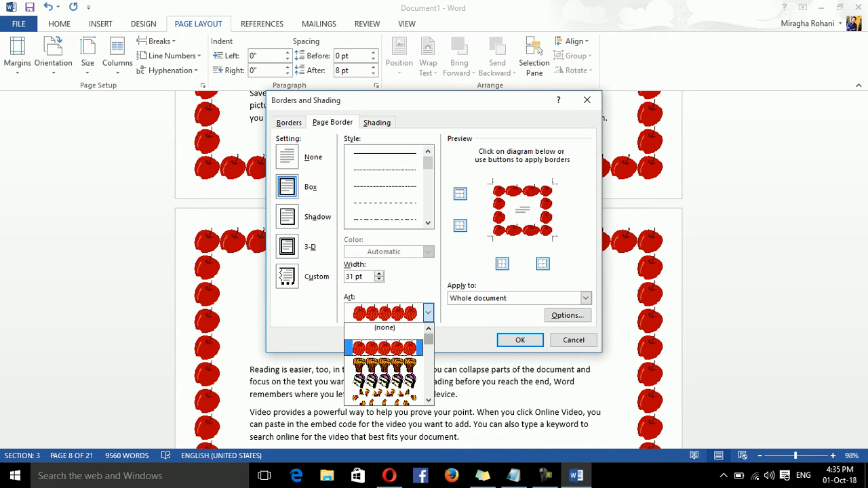
scroll(385, 364, down, 10)
scroll(384, 364, down, 8)
scroll(384, 360, down, 2)
click(385, 348)
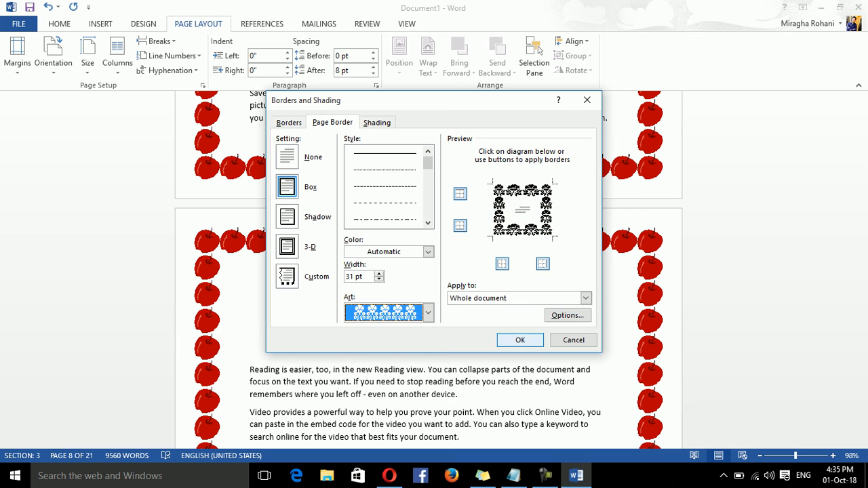
click(520, 340)
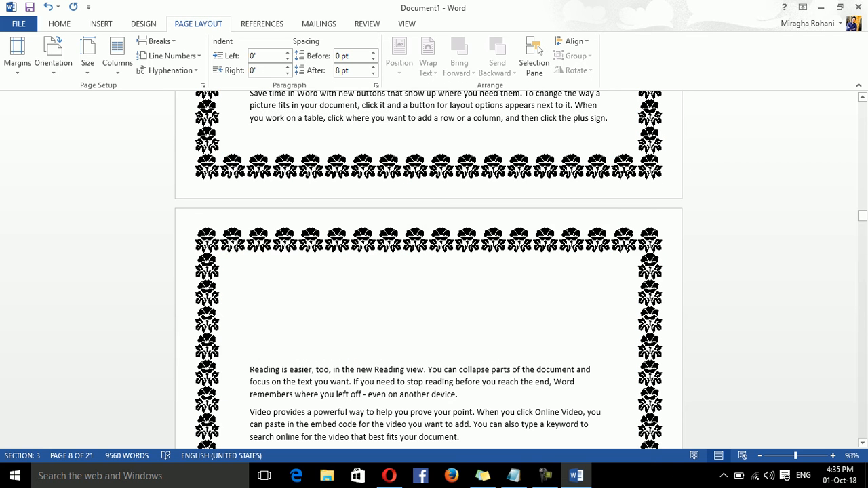
key(ctrl+z)
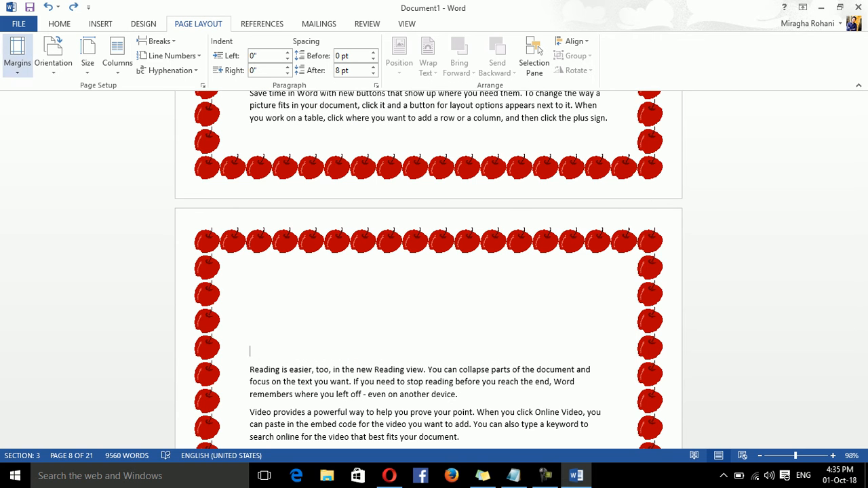
- Apply the dark blue line art page border with square corners to only the section starting on page 8, using the This section scope
click(17, 55)
click(54, 339)
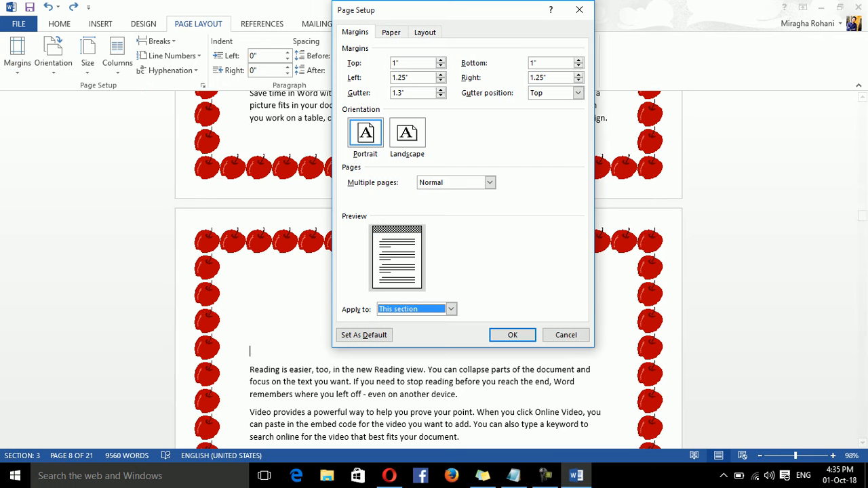
click(425, 32)
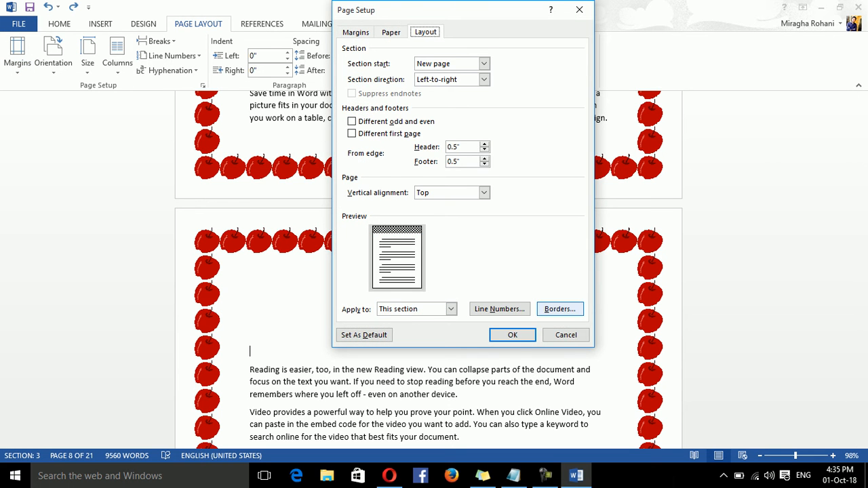
click(560, 309)
click(428, 313)
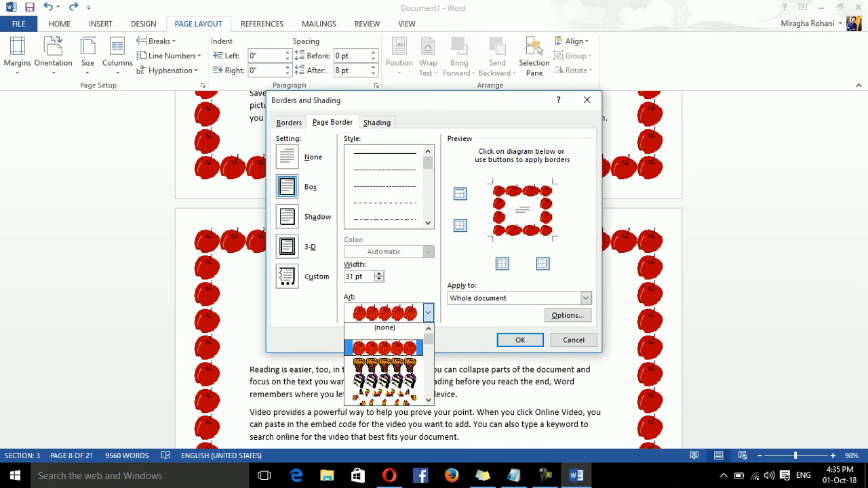
scroll(384, 364, down, 3)
scroll(384, 364, down, 4)
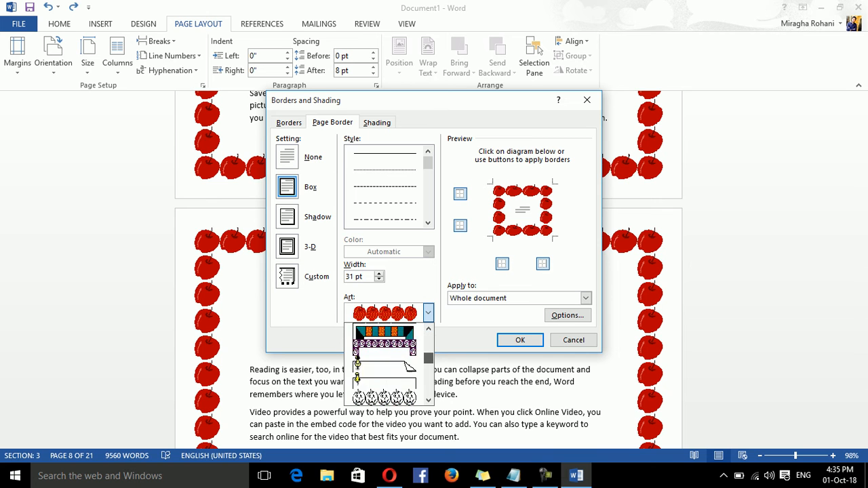
drag(428, 360, 428, 356)
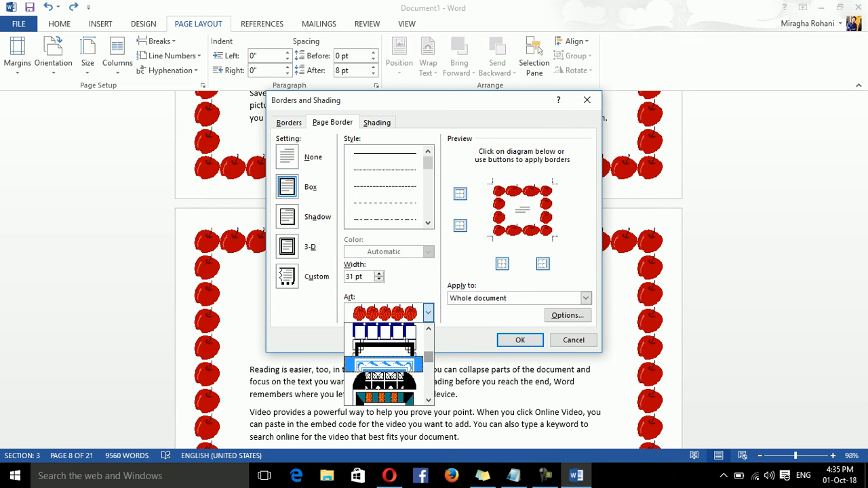
click(390, 348)
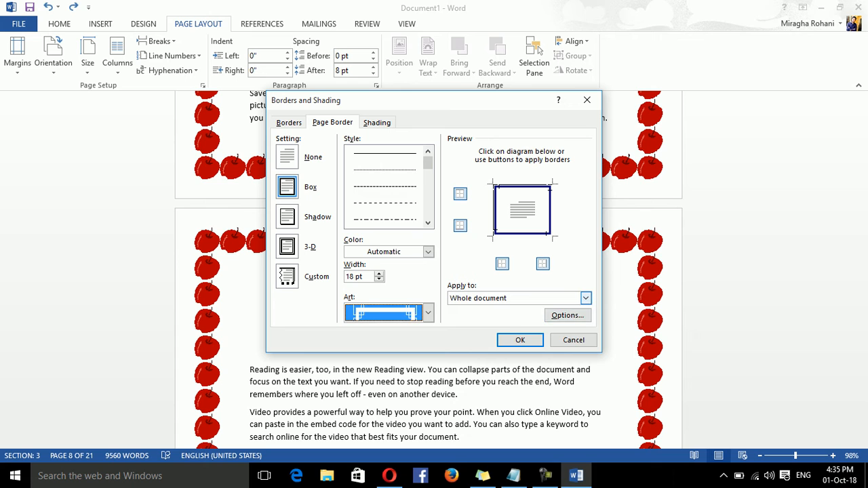
click(586, 299)
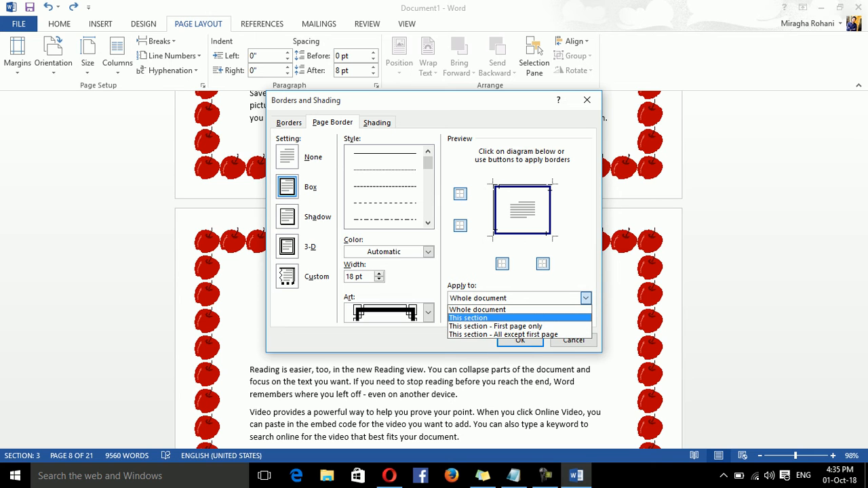
key(Return)
key(Return)
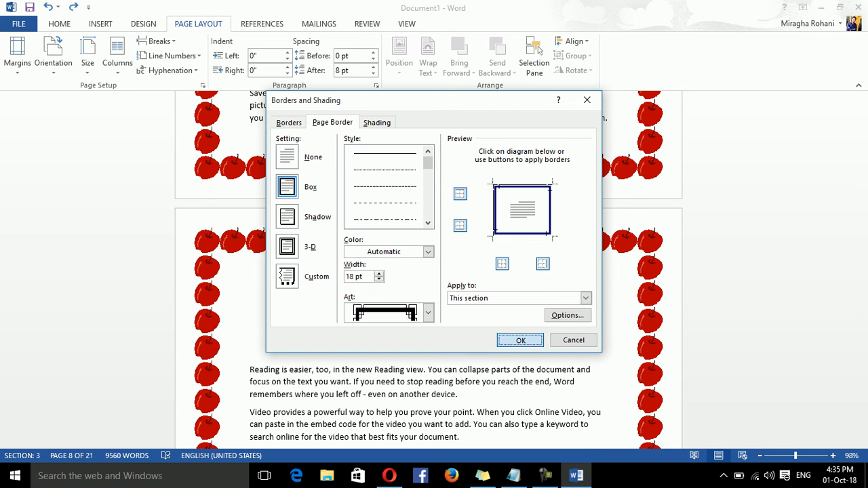
mouse_move(862, 216)
mouse_down()
mouse_move(862, 240)
mouse_move(862, 148)
mouse_move(862, 216)
mouse_up()
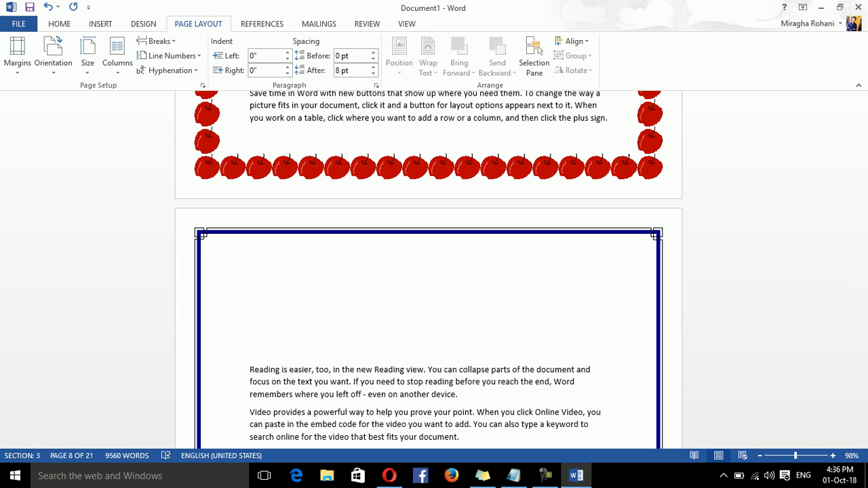
click(156, 42)
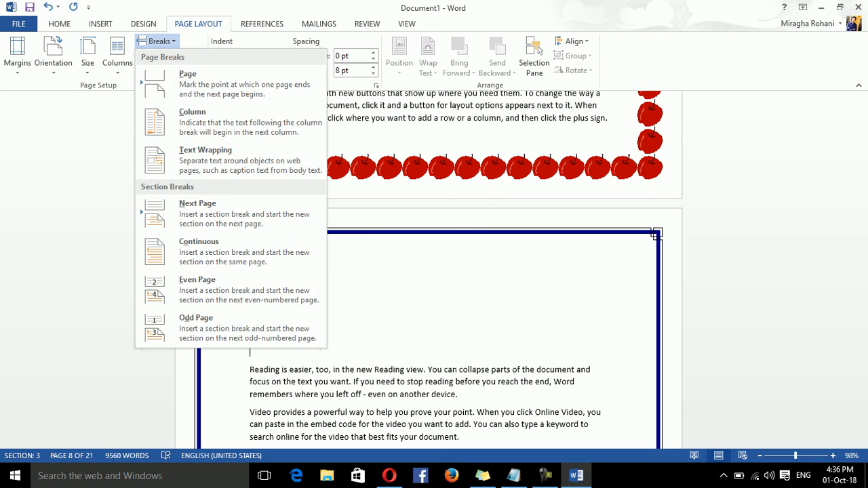
click(574, 118)
click(574, 118)
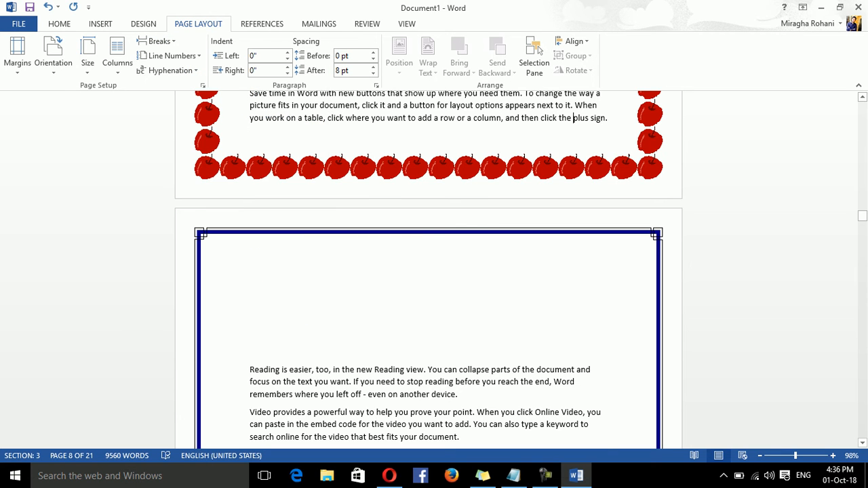
click(261, 381)
click(156, 41)
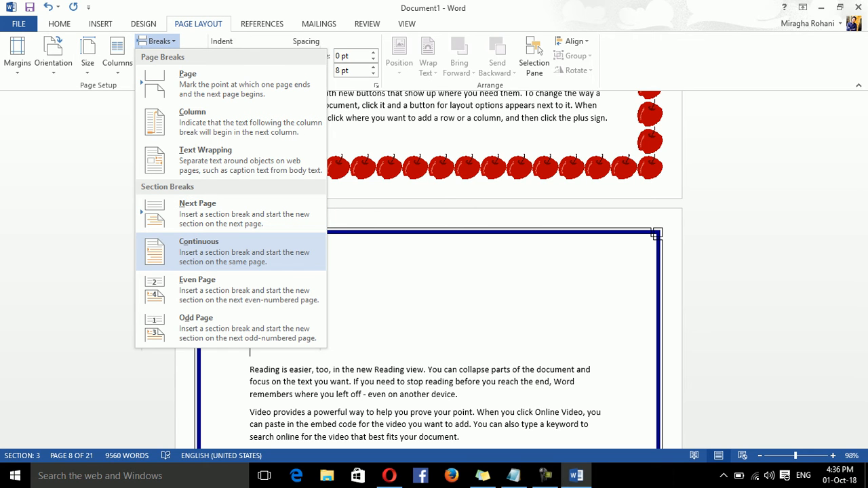
key(Escape)
- Replace the entire document content with sample text generated by =rand()
key(ctrl+a)
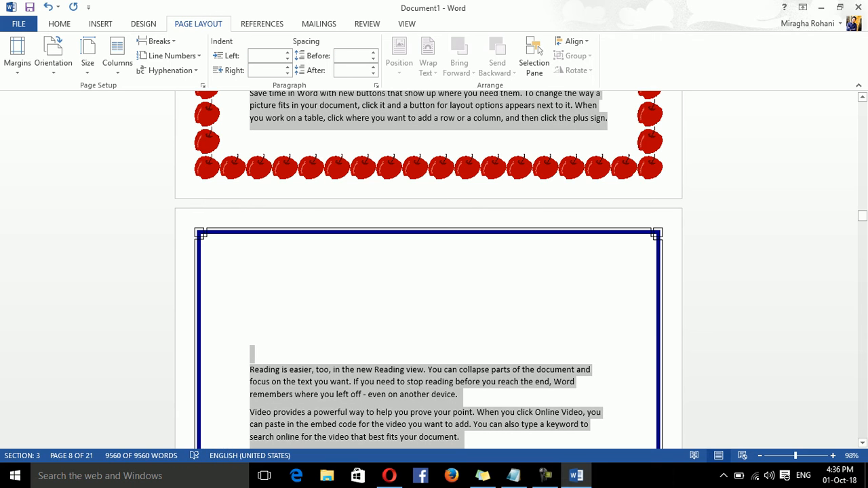
key(Delete)
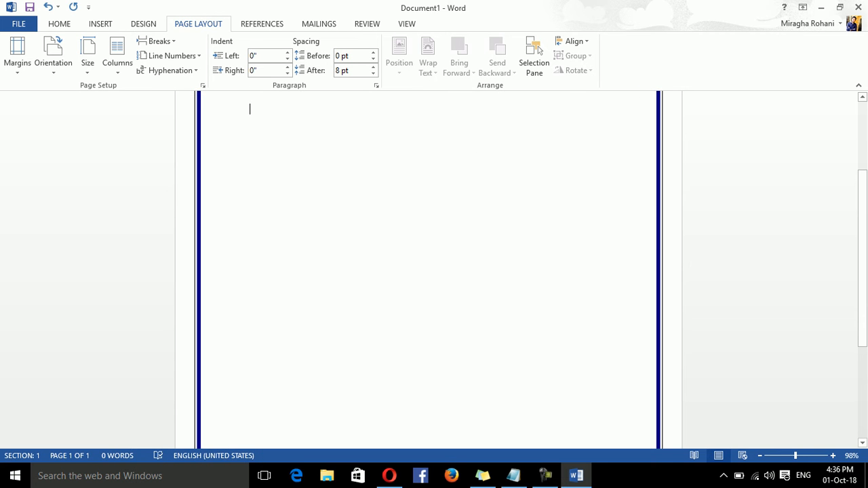
text(=rand)
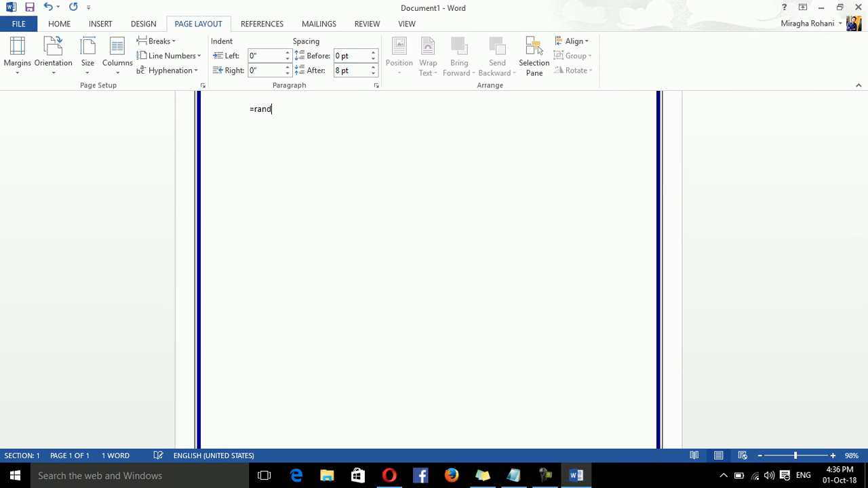
text(())
key(Return)
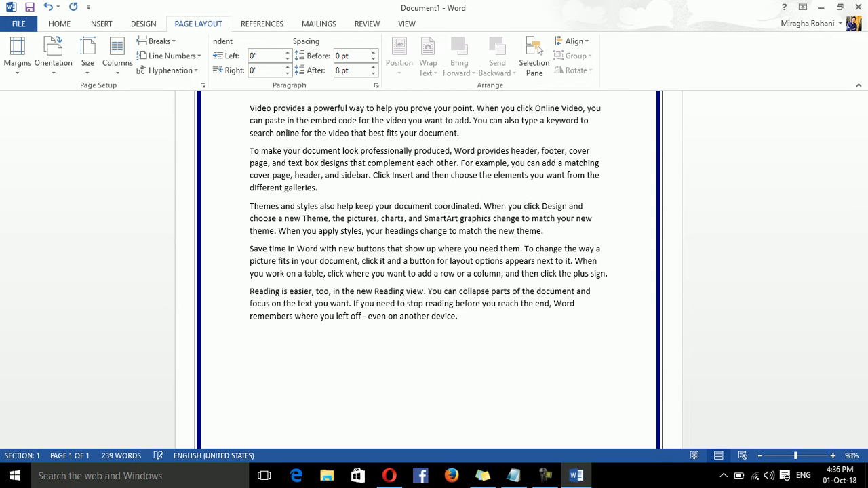
- Lay out all of the sample text in three columns
key(ctrl+a)
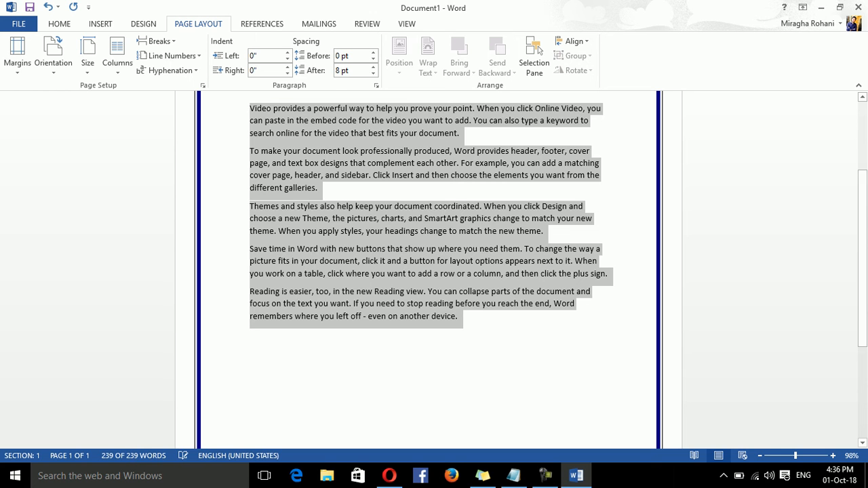
click(117, 55)
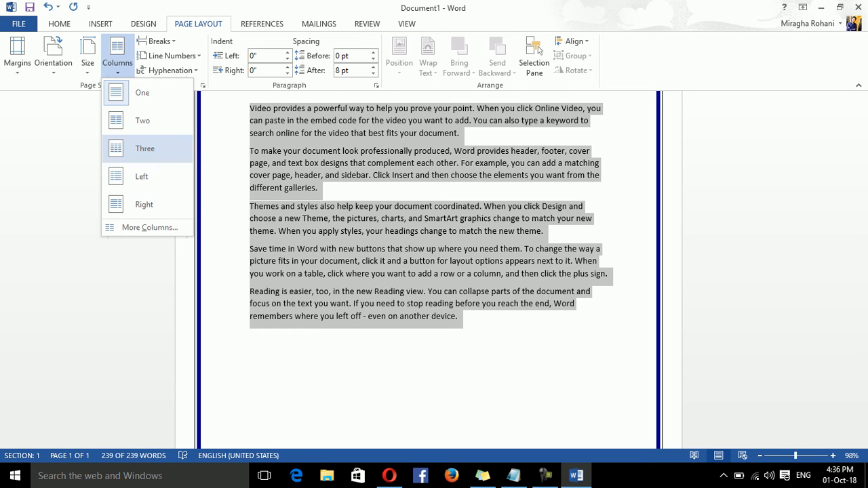
click(145, 148)
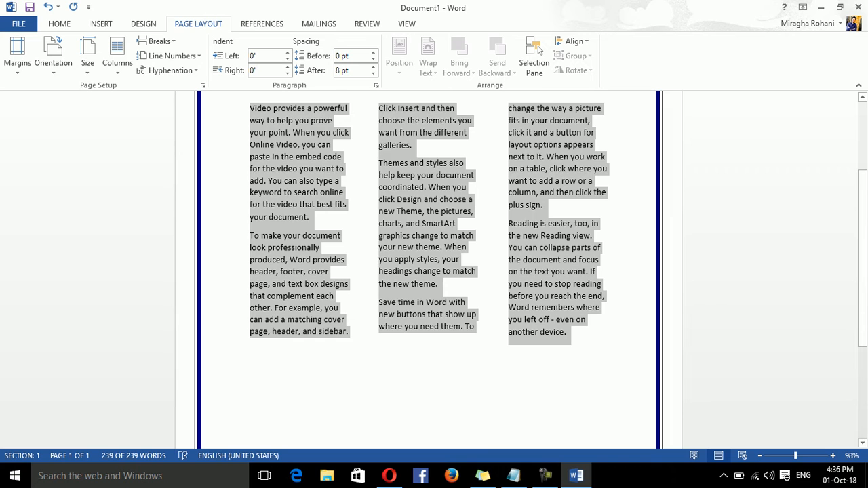
- Add several short lines of filler text after the last paragraph in the third column
click(554, 320)
key(Return)
text(dfdfsjkl)
key(Return)
text(dsfdsfdsfjkldsfkldjfkldkfjdsf ds f dsf dsf dsf dsf dsf s)
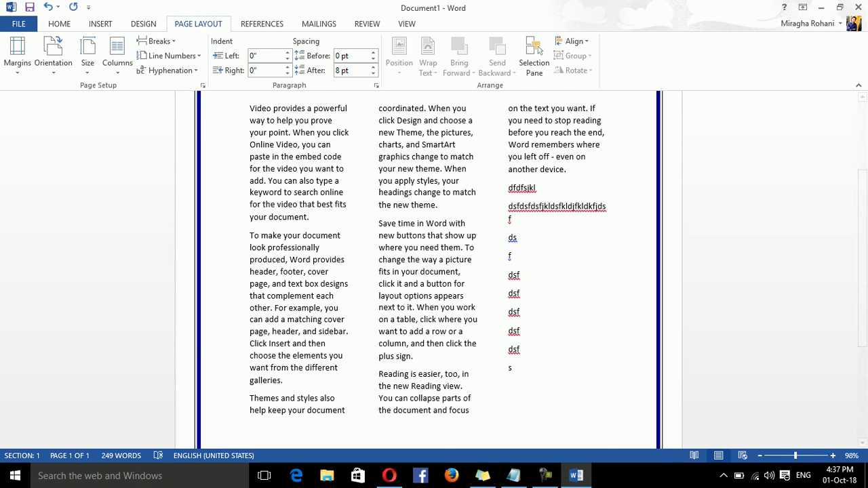
- Insert a Continuous section break after the filler lines and set the new section to one column
click(156, 42)
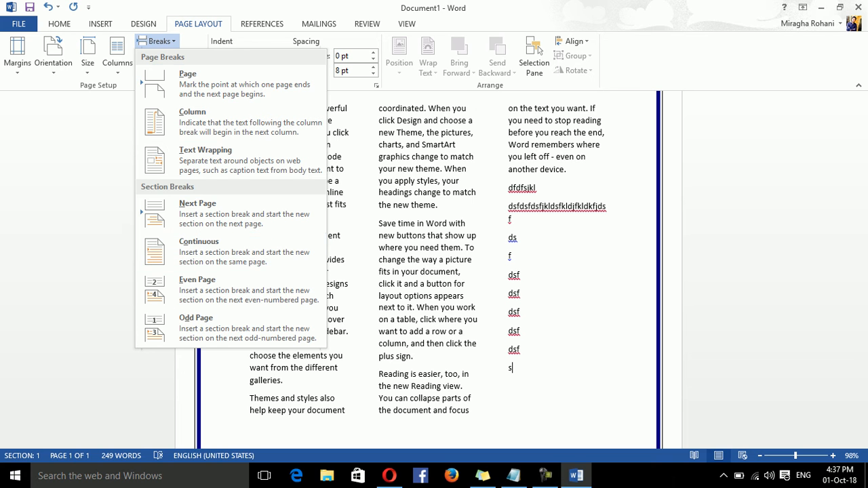
click(199, 251)
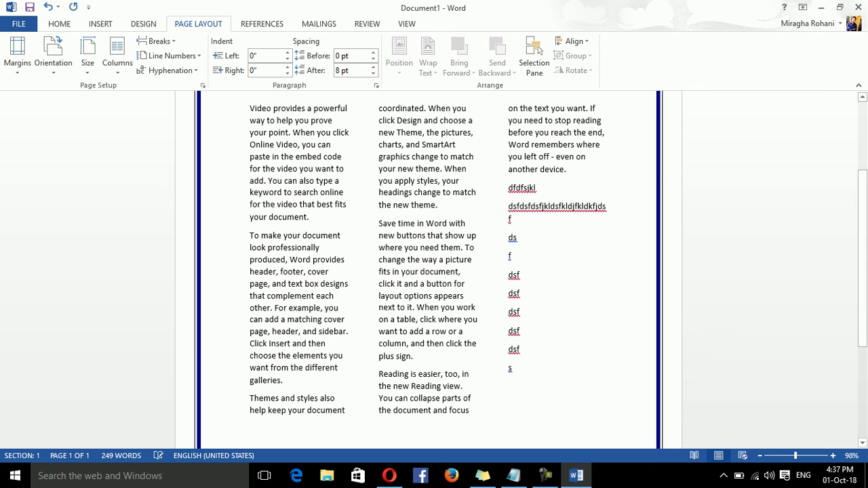
click(117, 63)
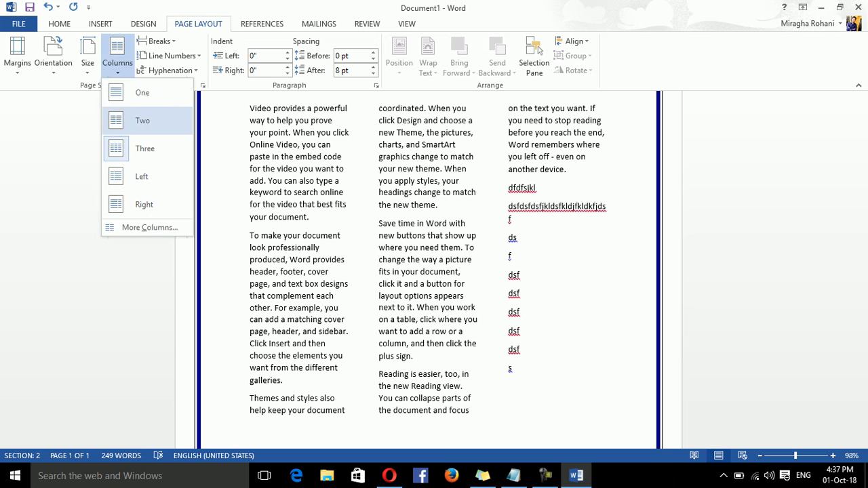
click(140, 91)
- Enter a full-width line of filler text in the one-column section below the three columns
text(ldkf;sdf;ldsklfksdfkldsfldsfkdsf;lfkfk;lfkk)
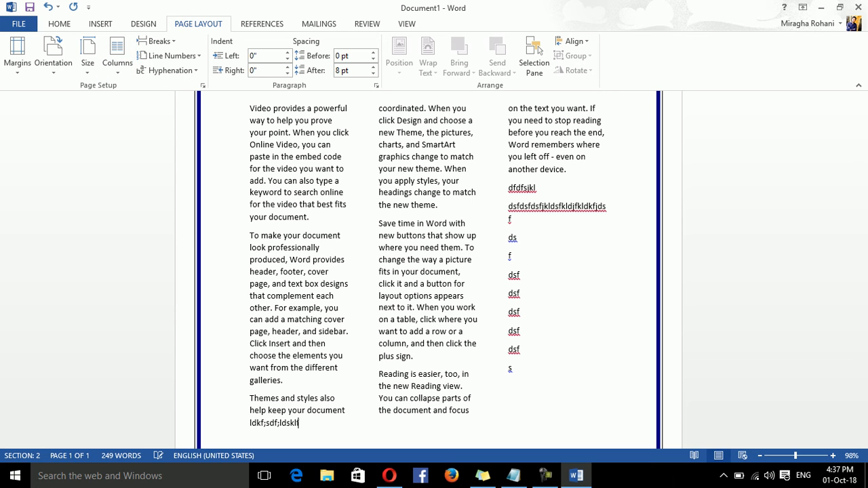
text(fk;ldsfkdsf)
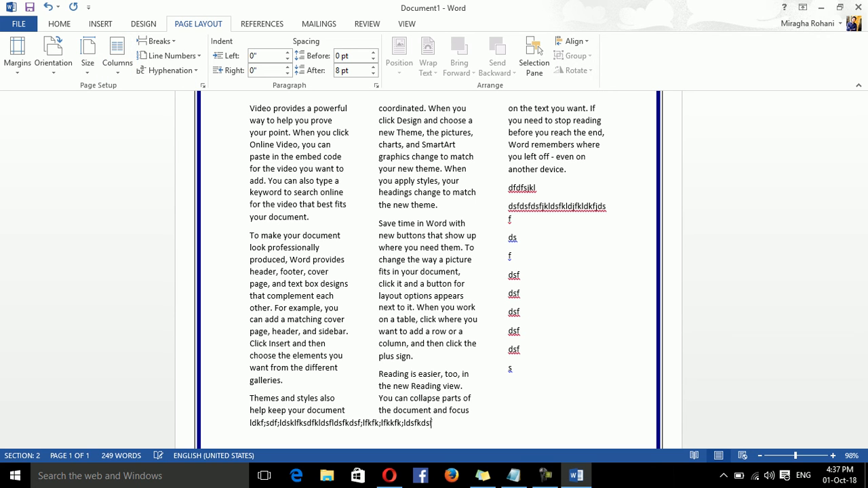
text(;ldskfldskf;ldskfdsf ds f dsf dsf ds fds fds f ds)
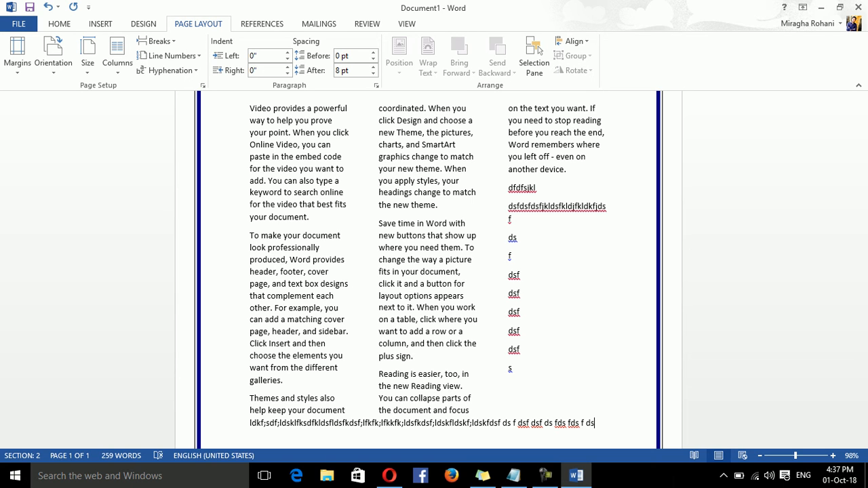
click(158, 42)
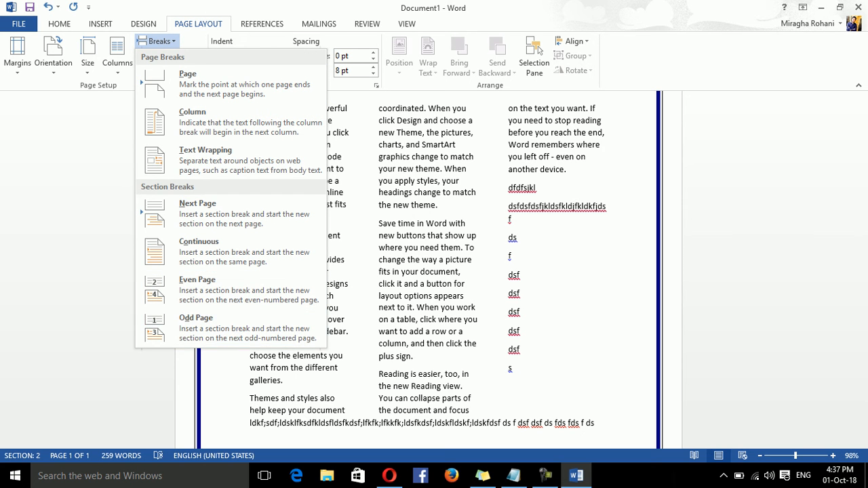
key(Escape)
- Replace the entire document content with sample text generated by =rand(500)
key(ctrl+a)
key(Delete)
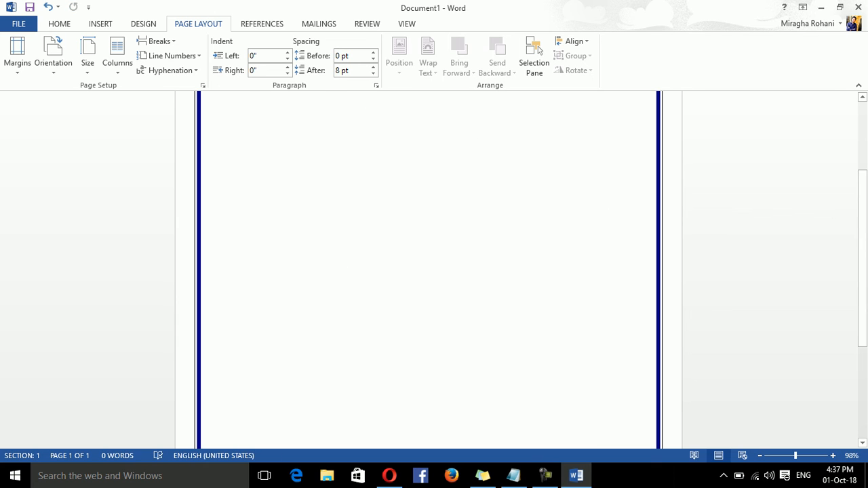
text(=rand()
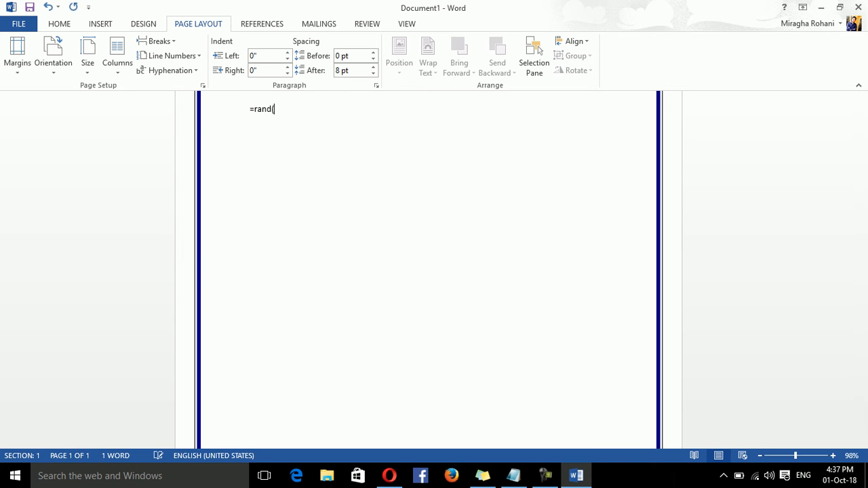
text(500))
key(Return)
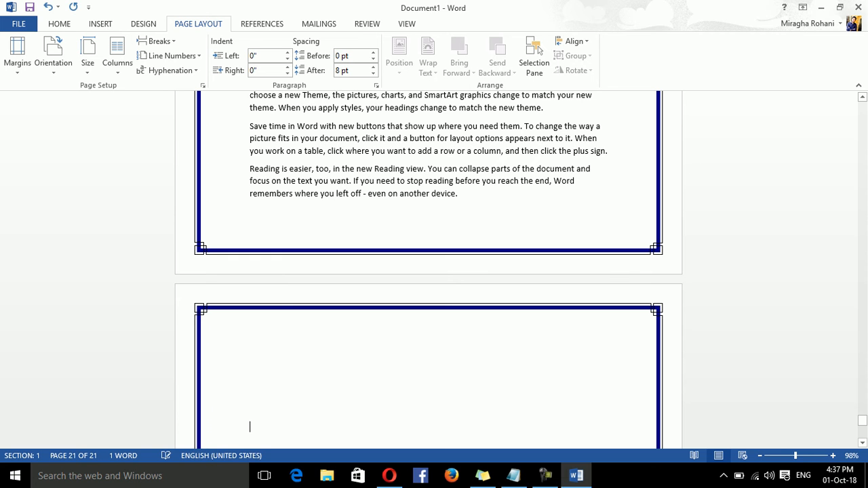
- Insert two consecutive Even Page section breaks before the first paragraph of the document
drag(862, 421, 862, 105)
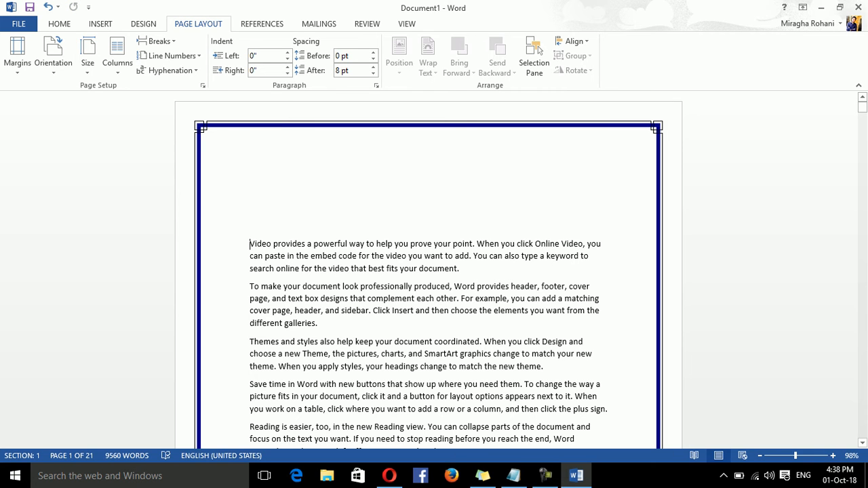
click(156, 40)
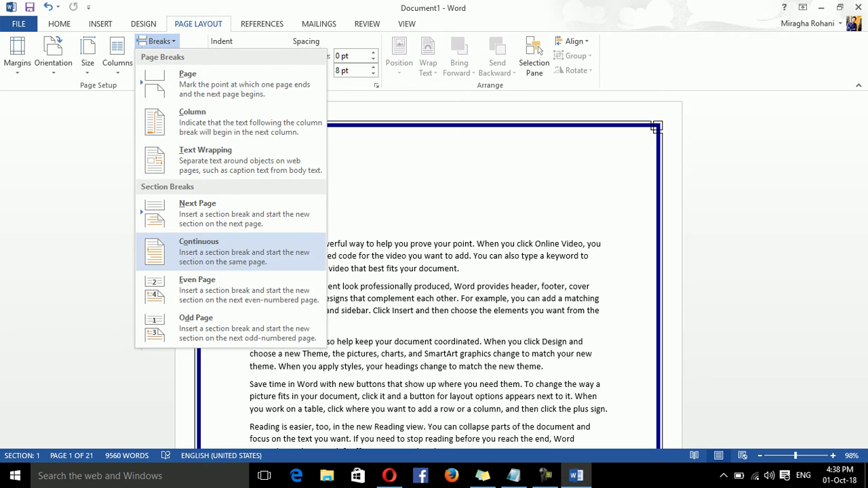
click(204, 284)
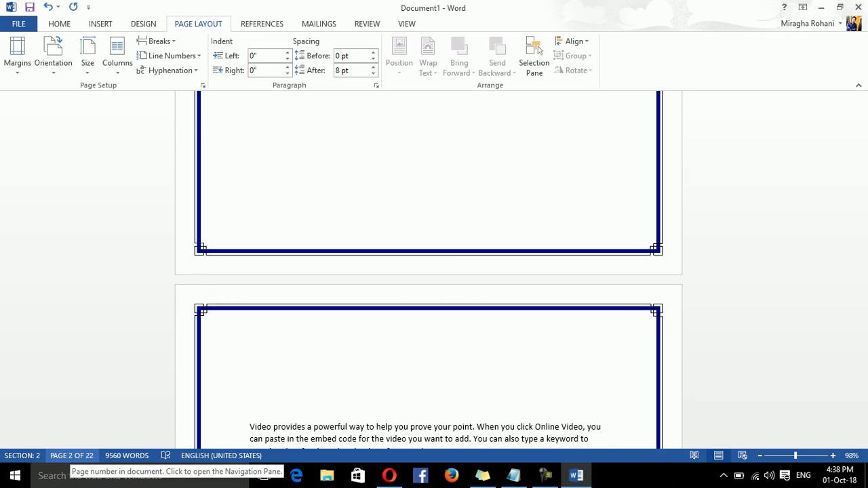
click(156, 41)
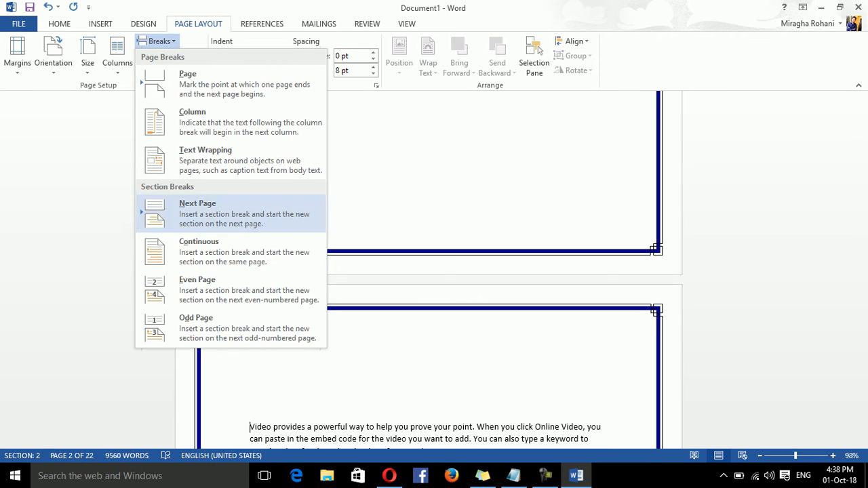
click(204, 288)
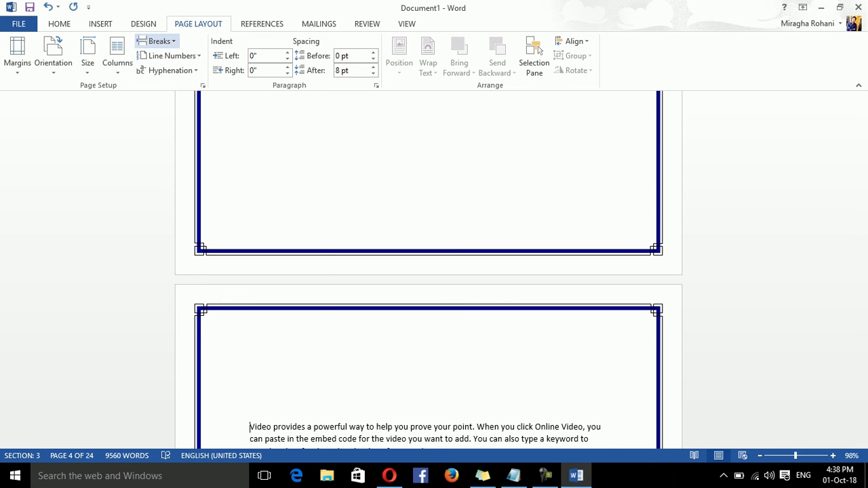
- Insert two consecutive Odd Page section breaks before the first text paragraph
click(156, 41)
click(203, 327)
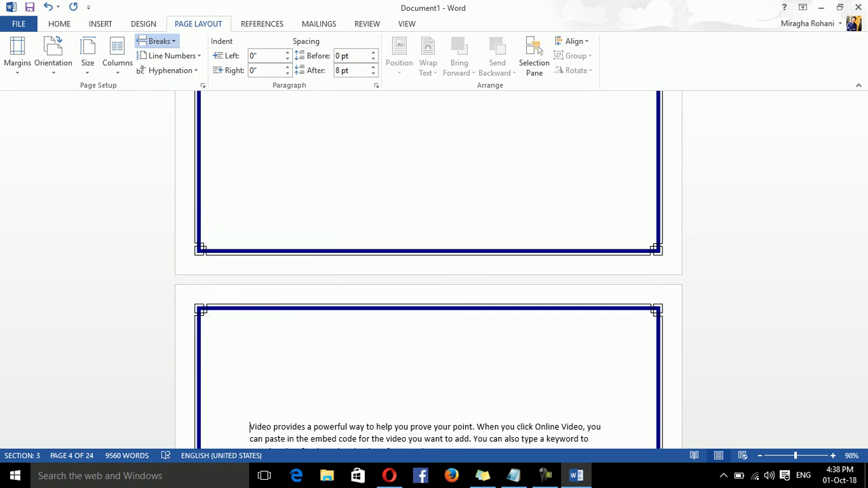
click(156, 41)
click(204, 328)
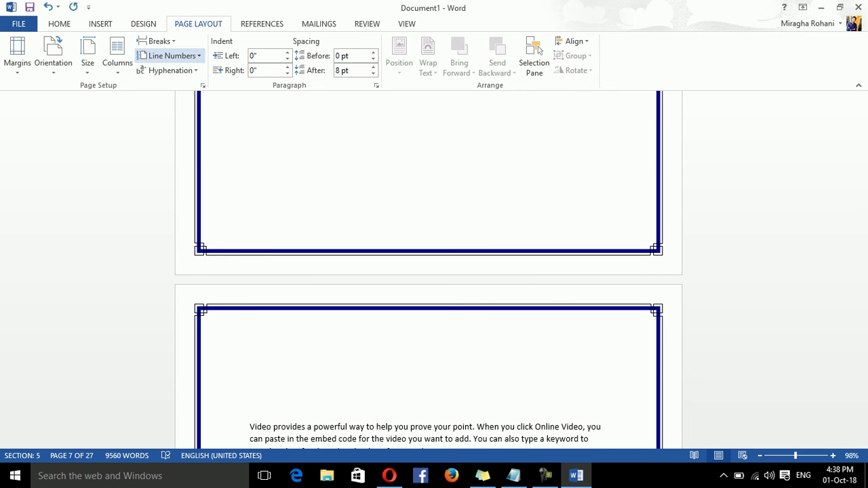
- Delete the entire content of the document
click(170, 55)
key(Escape)
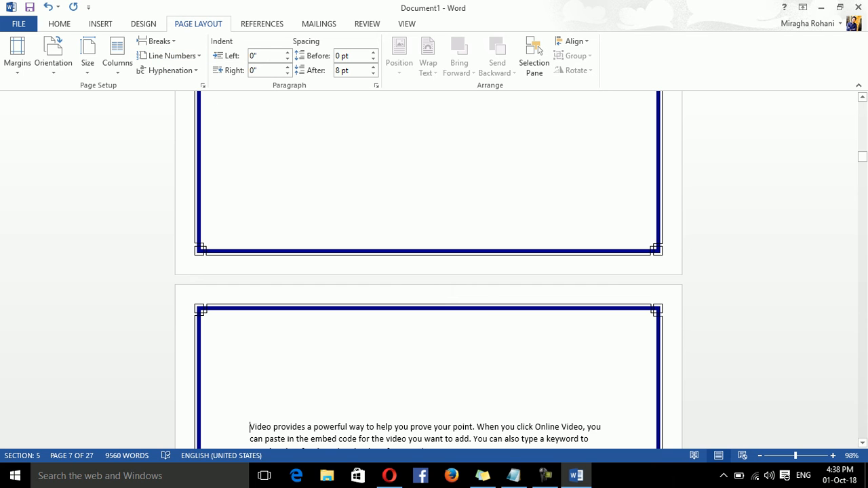
key(ctrl+a)
key(Delete)
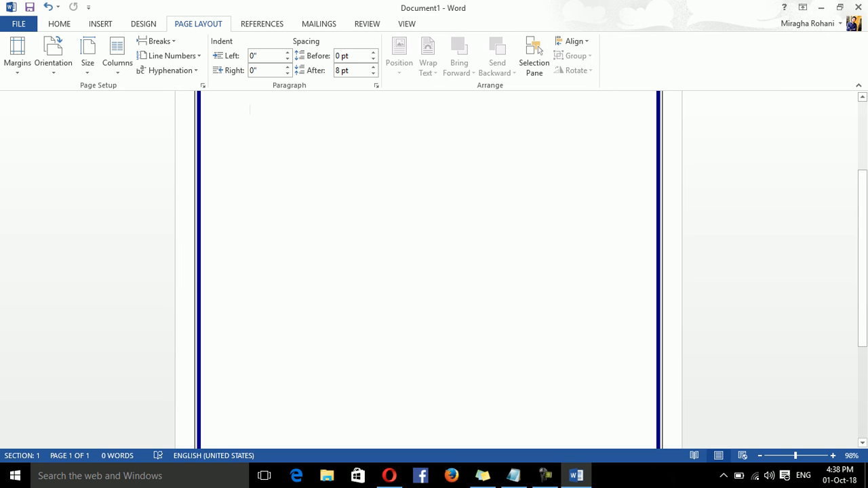
- Create a new blank document and fill it with sample text generated by =rand(200)
key(ctrl+n)
double_click(252, 244)
text(=rand())
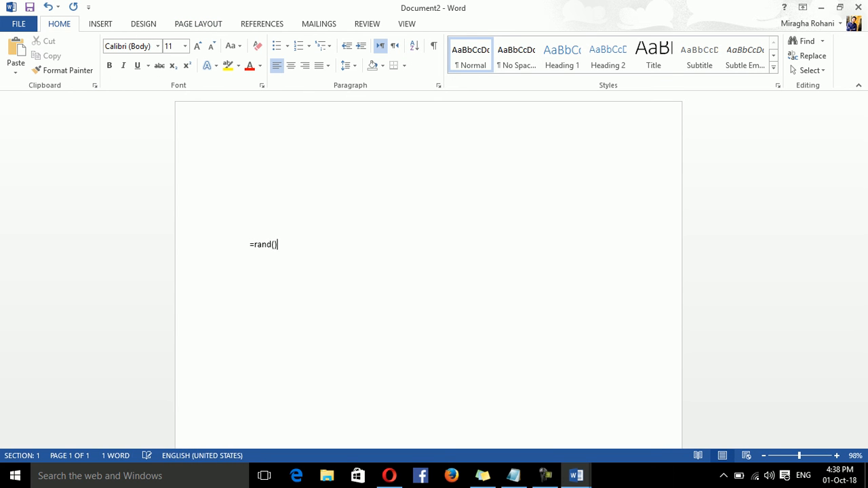
key(Left)
text(200)
key(End)
key(Return)
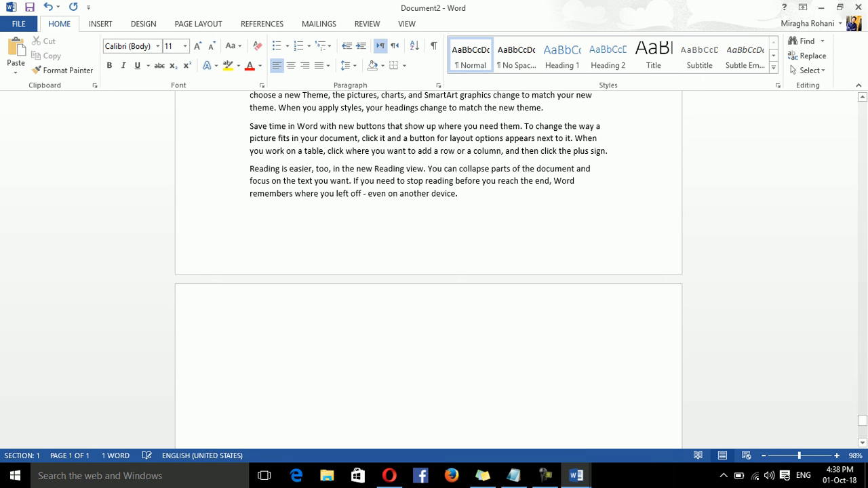
- Turn on Continuous line numbering for the new document
drag(863, 420, 862, 103)
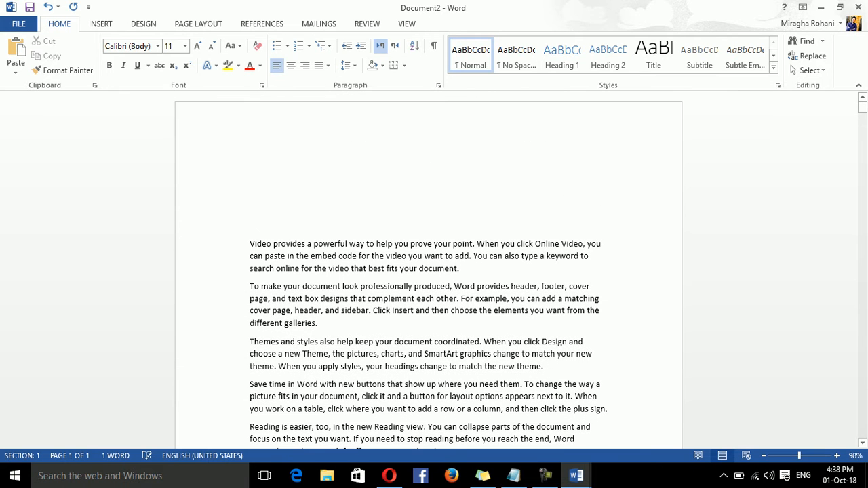
click(198, 24)
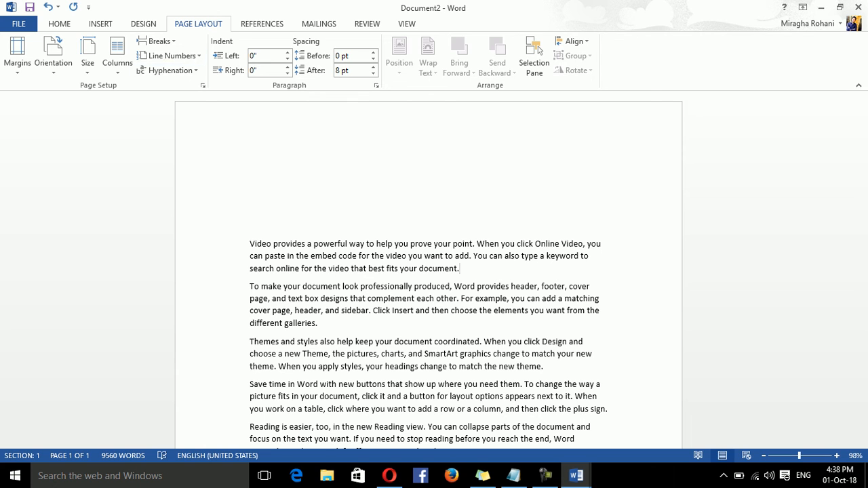
click(169, 55)
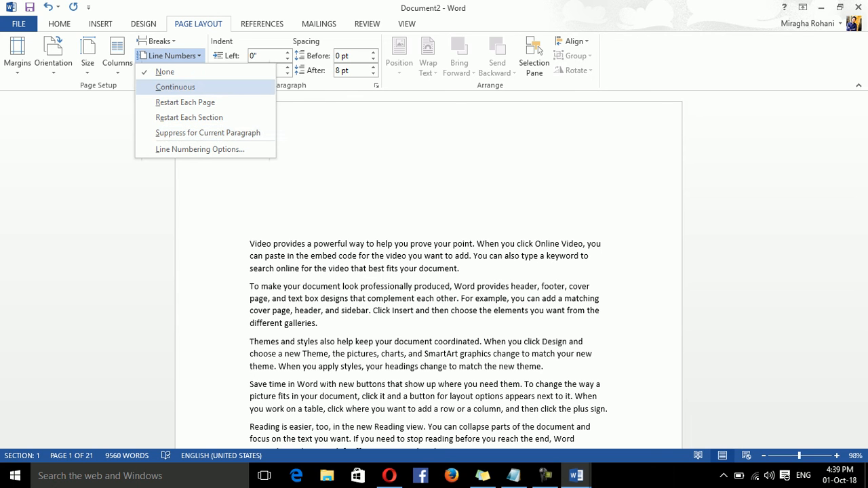
key(Return)
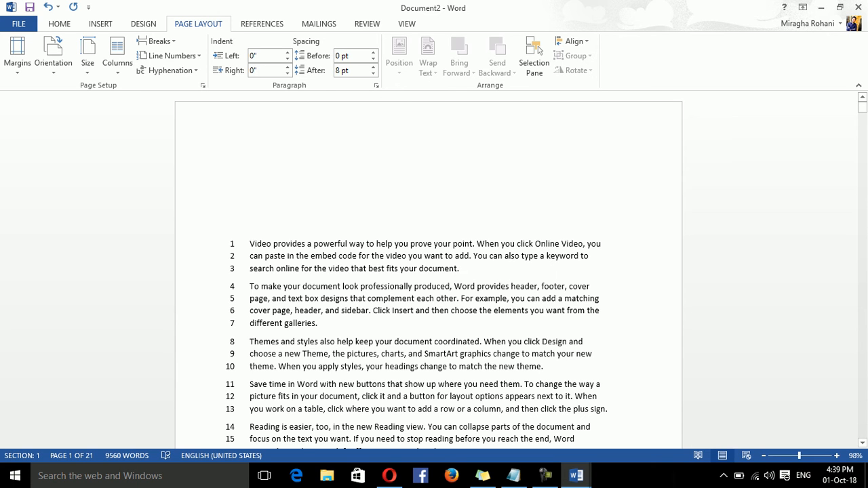
- Set the line numbering to Restart Each Page and check the numbering at the start of the second page
click(171, 56)
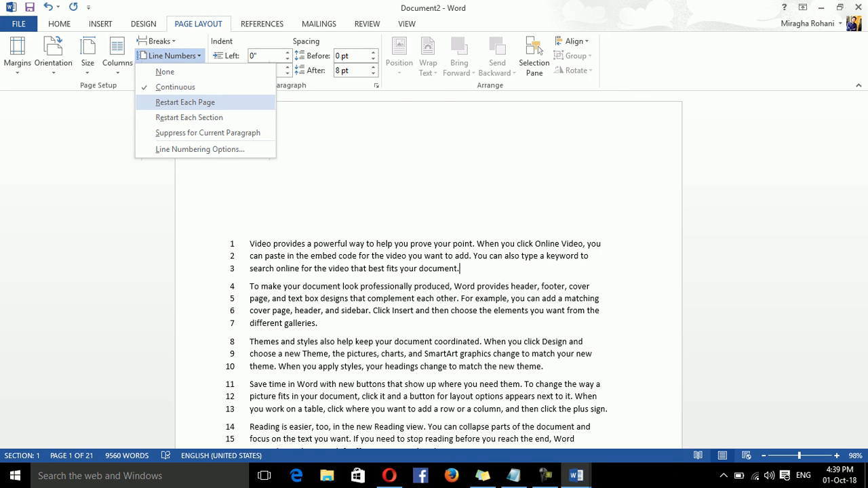
click(184, 102)
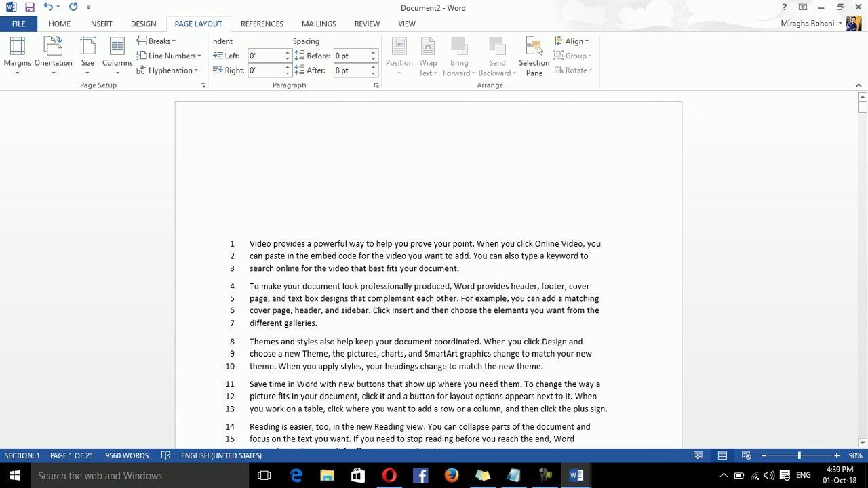
scroll(429, 265, down, 5)
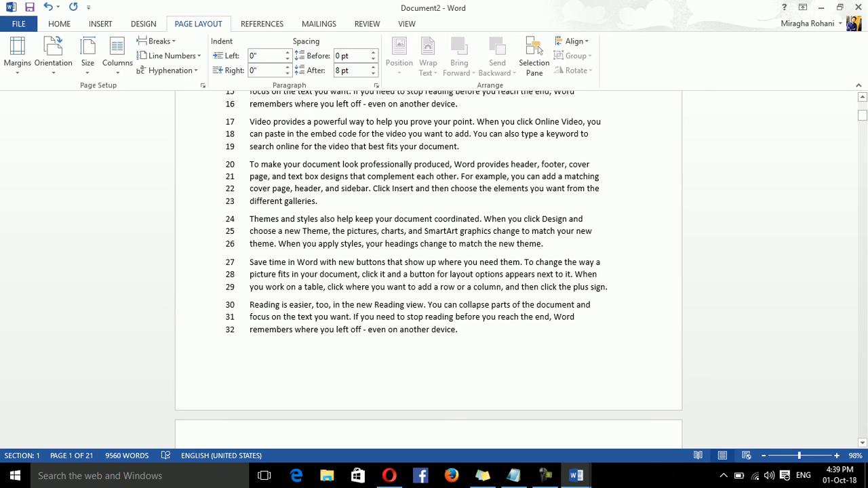
drag(863, 116, 863, 121)
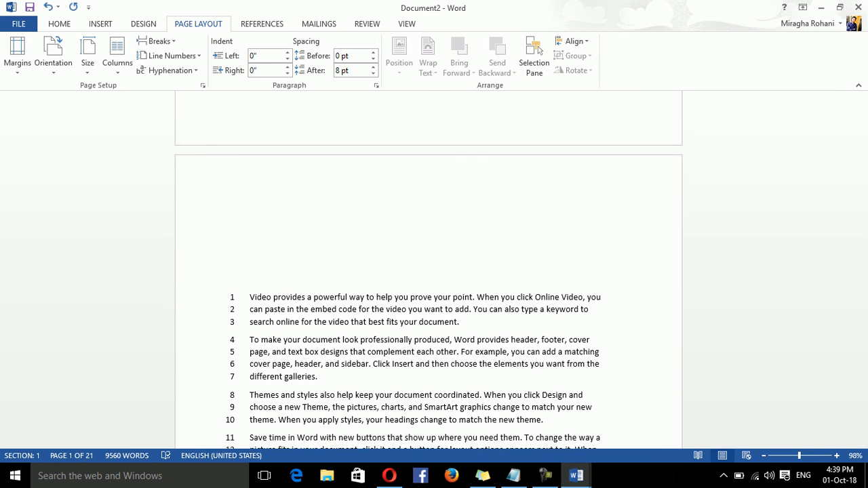
- Suppress line numbers for the adjacent "To make your document" and "Themes and styles" paragraphs in the lower half of page 3
click(169, 55)
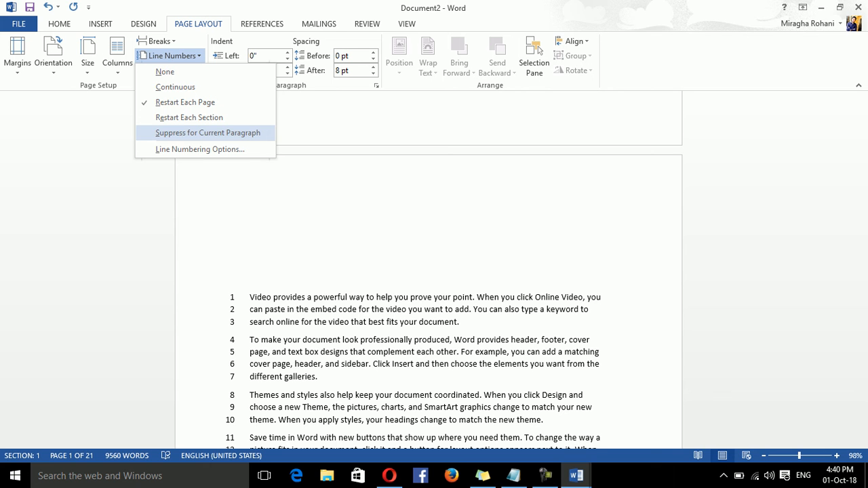
drag(862, 138, 862, 145)
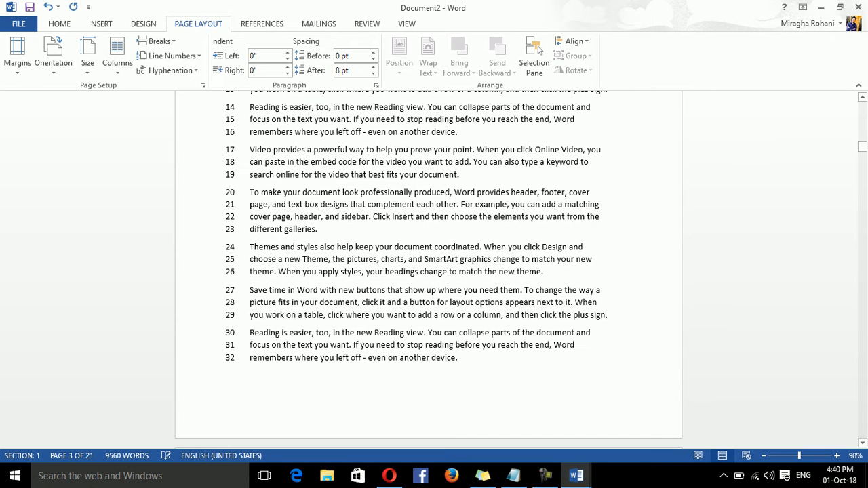
drag(209, 272, 209, 192)
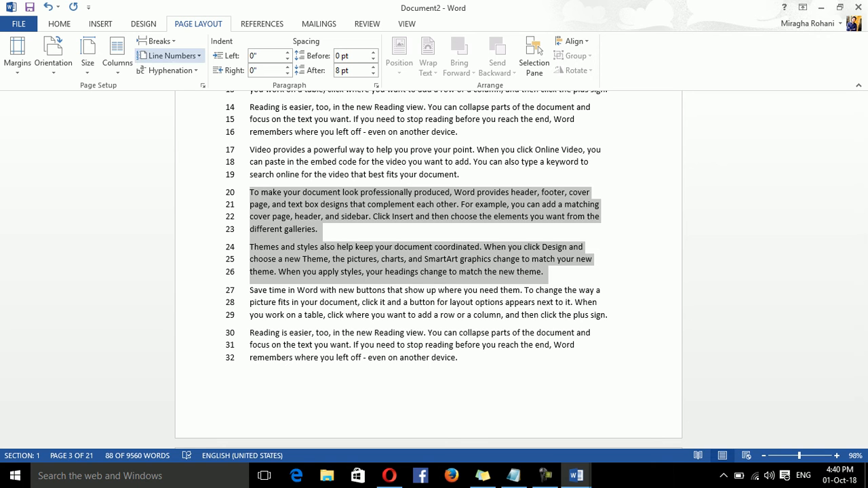
click(172, 55)
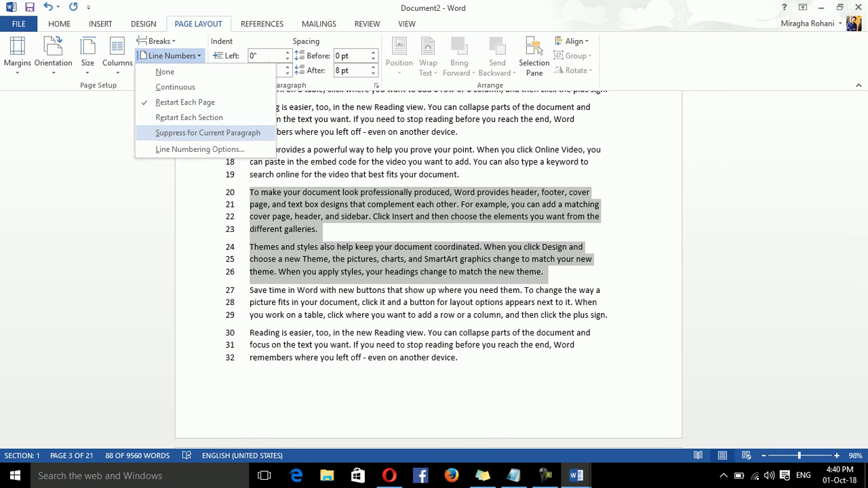
click(207, 133)
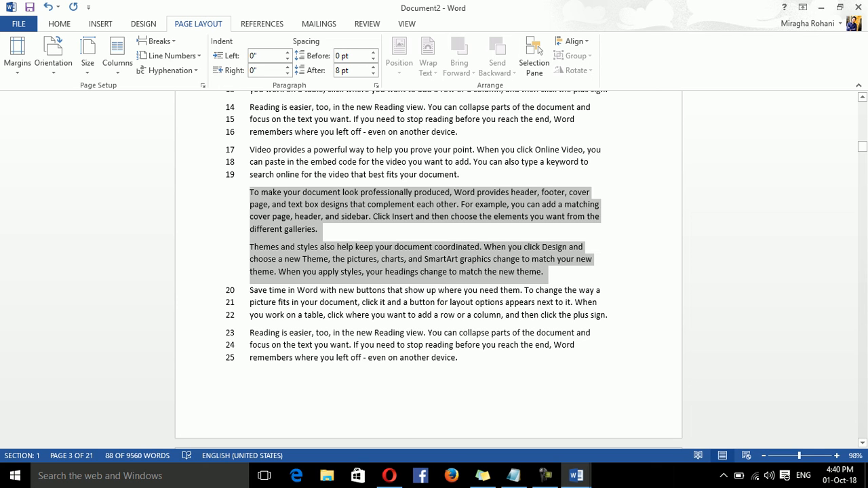
drag(545, 272, 320, 247)
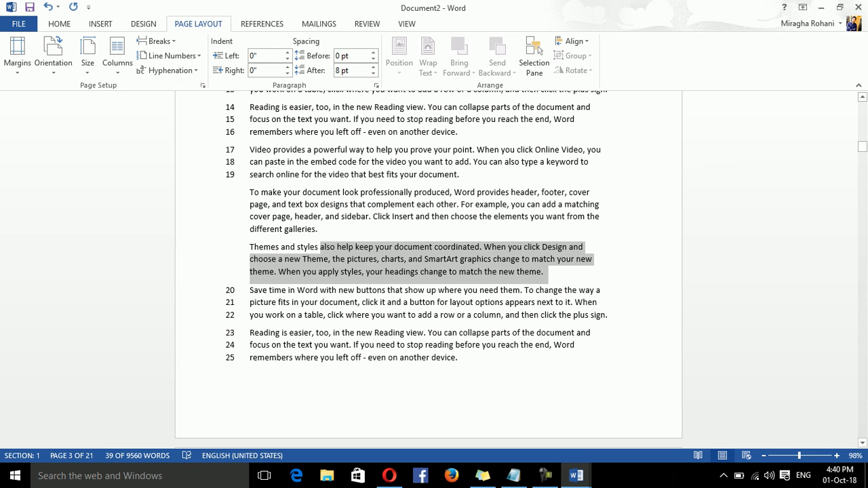
click(518, 271)
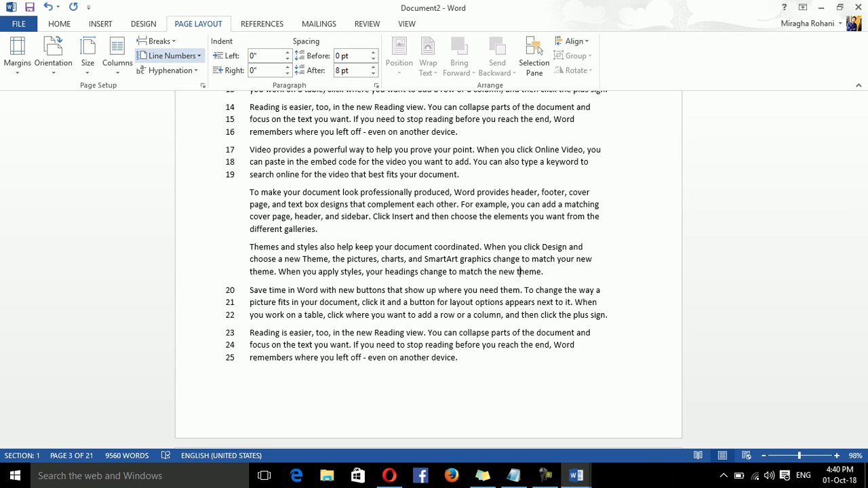
- Set the line numbering options to start at 10 and count by 5 for the whole document
click(170, 56)
click(172, 146)
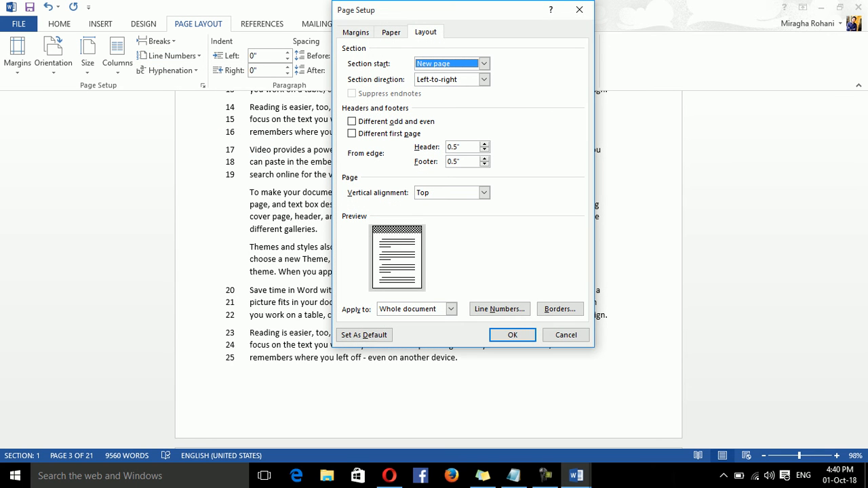
click(499, 309)
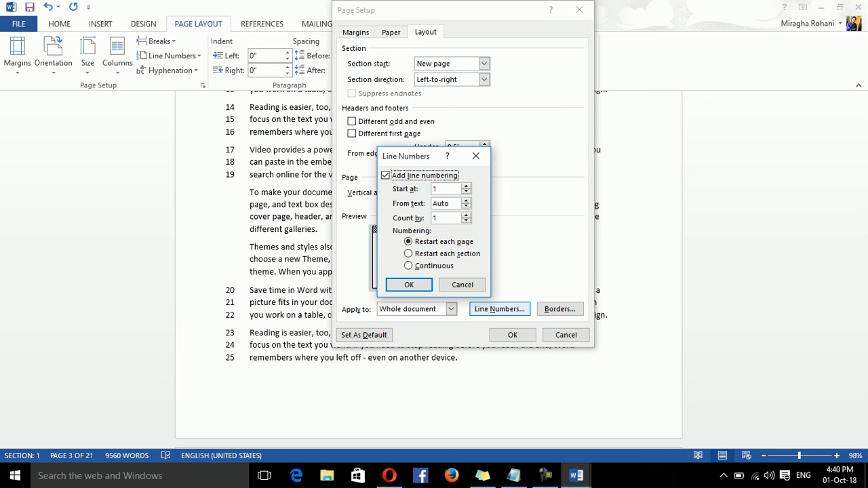
drag(407, 156, 506, 180)
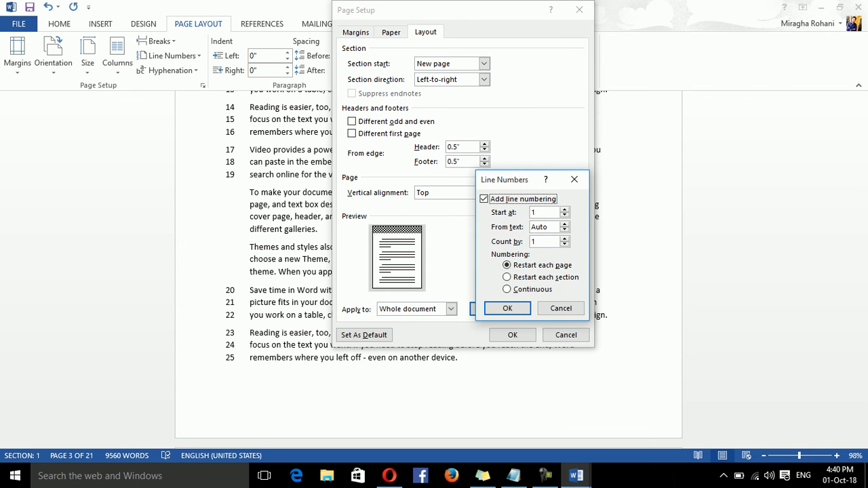
key(Tab)
text(10)
double_click(533, 242)
text(5)
click(507, 308)
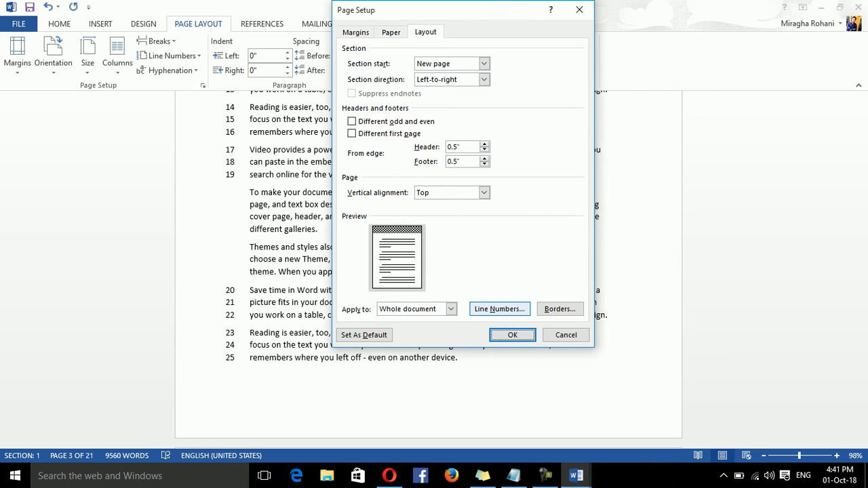
click(513, 335)
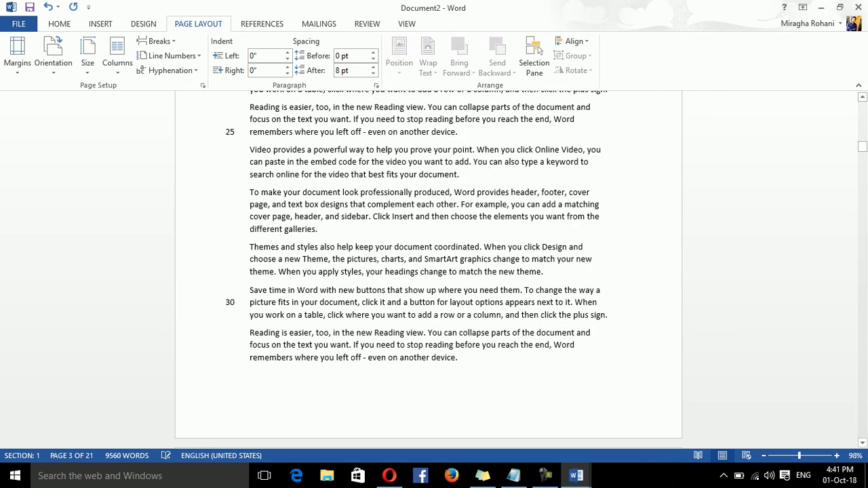
drag(862, 147, 862, 111)
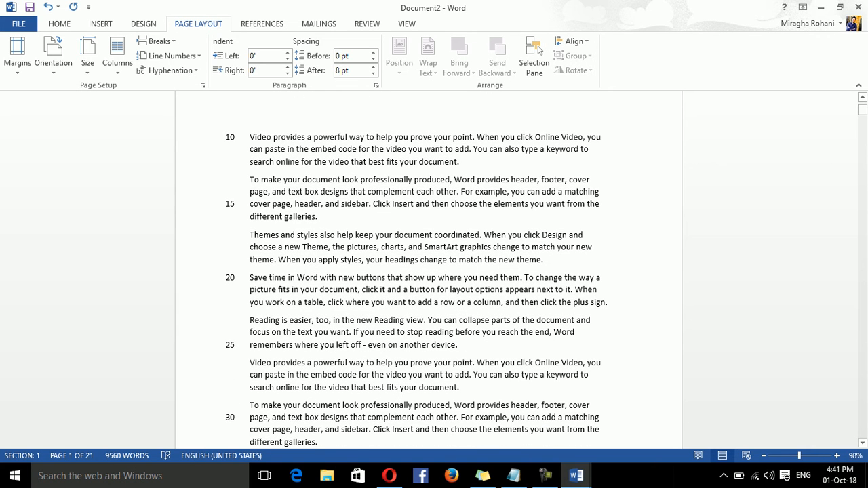
- Set the distance of the line numbers from the text to 0.2"
click(170, 55)
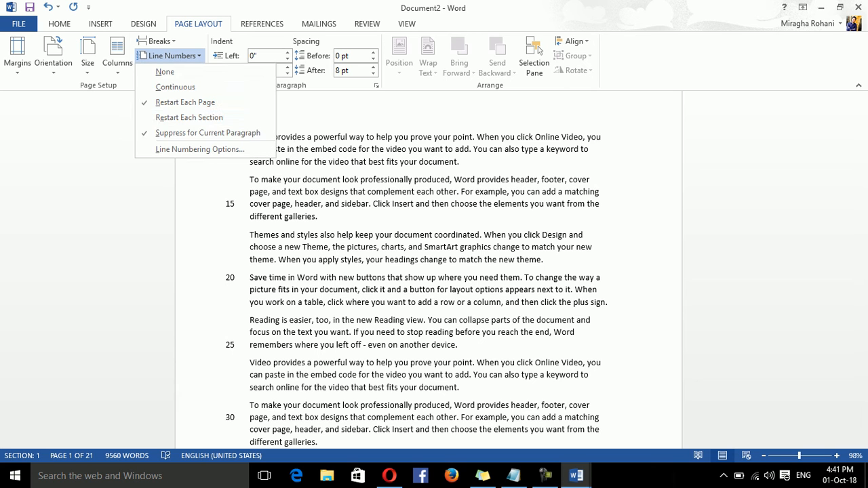
click(199, 150)
click(501, 309)
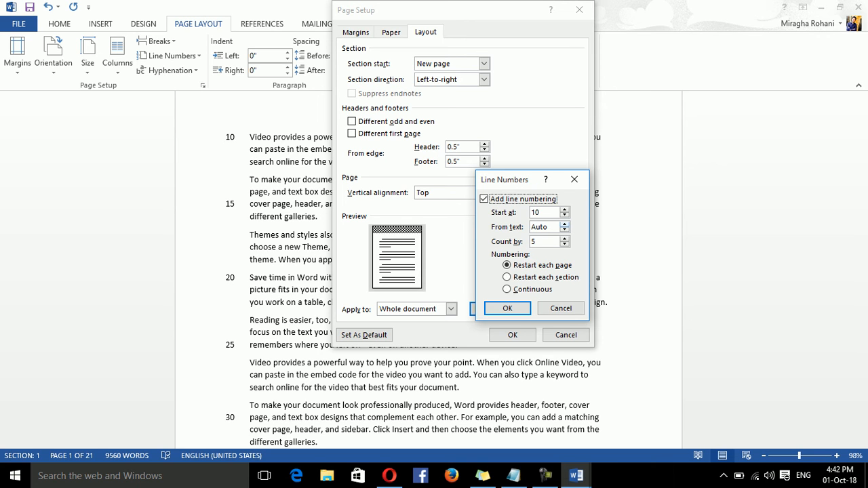
click(564, 224)
click(564, 224)
click(507, 308)
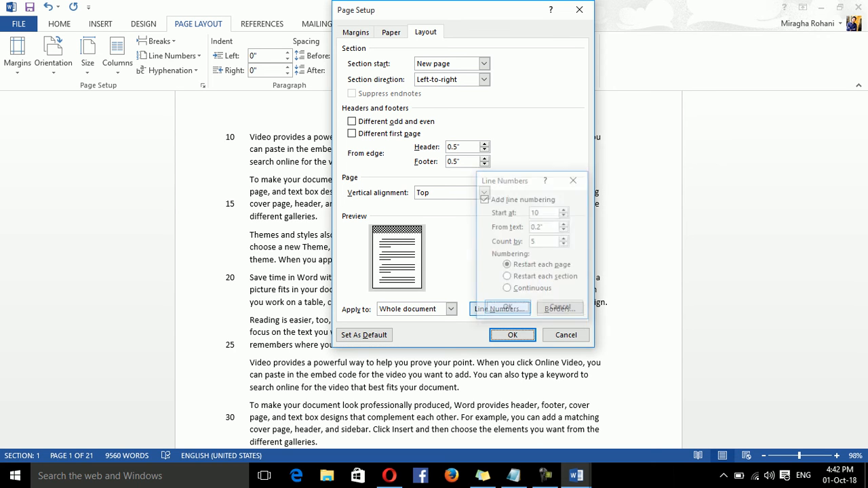
click(512, 335)
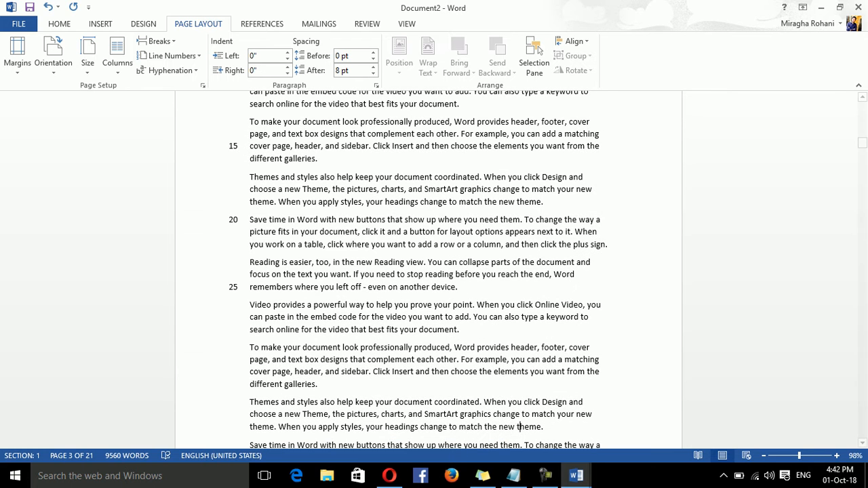
- Set the distance of the line numbers from the text to 1.9" for the whole document
click(173, 55)
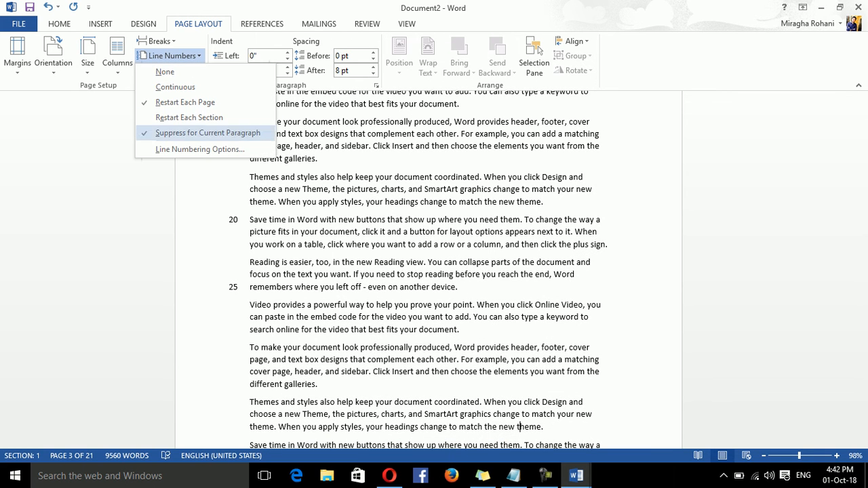
click(193, 149)
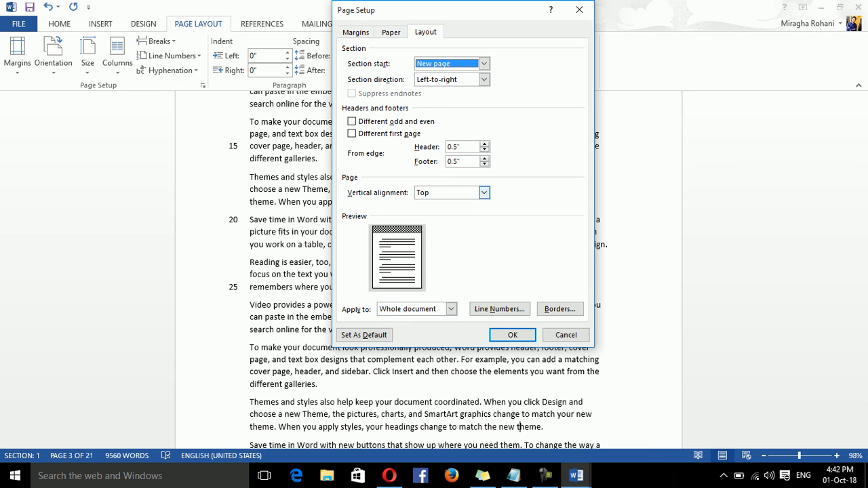
click(502, 309)
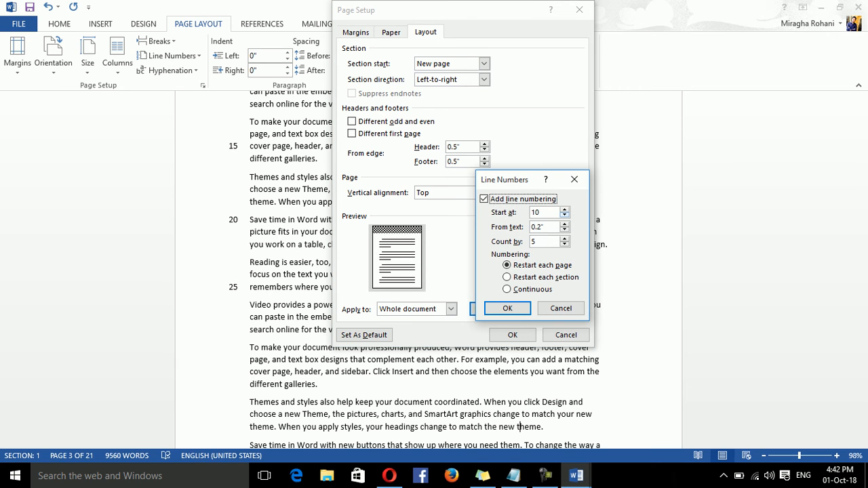
click(565, 225)
click(565, 224)
click(564, 225)
click(564, 224)
click(565, 225)
click(564, 225)
click(564, 225)
click(564, 224)
click(564, 225)
click(564, 224)
click(564, 225)
click(564, 224)
click(564, 225)
click(565, 224)
click(564, 225)
click(508, 308)
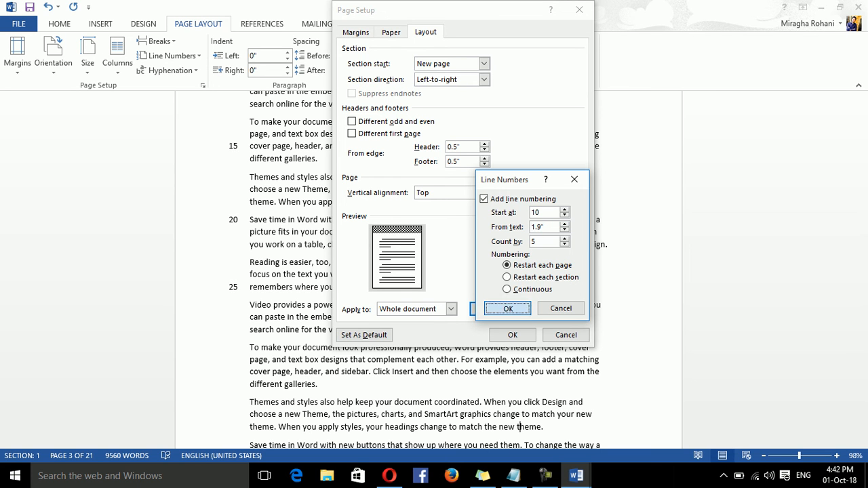
click(513, 335)
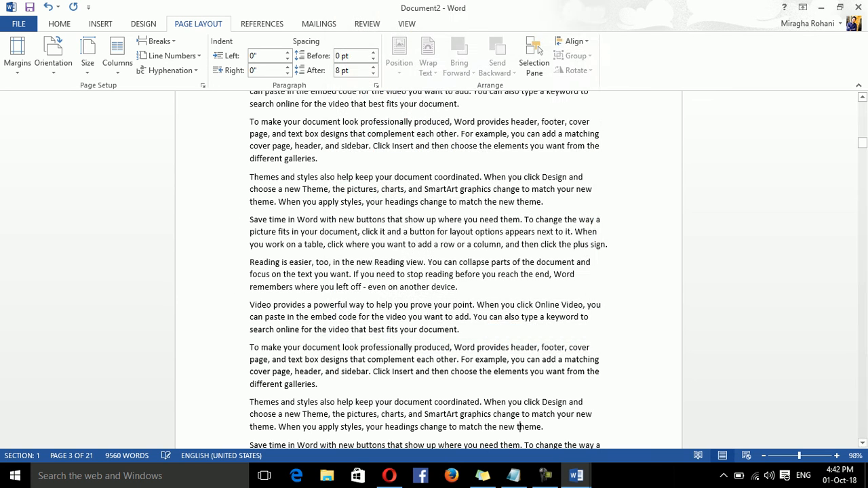
- Set the distance of the line numbers from the text to 0.9" for the whole document
click(174, 56)
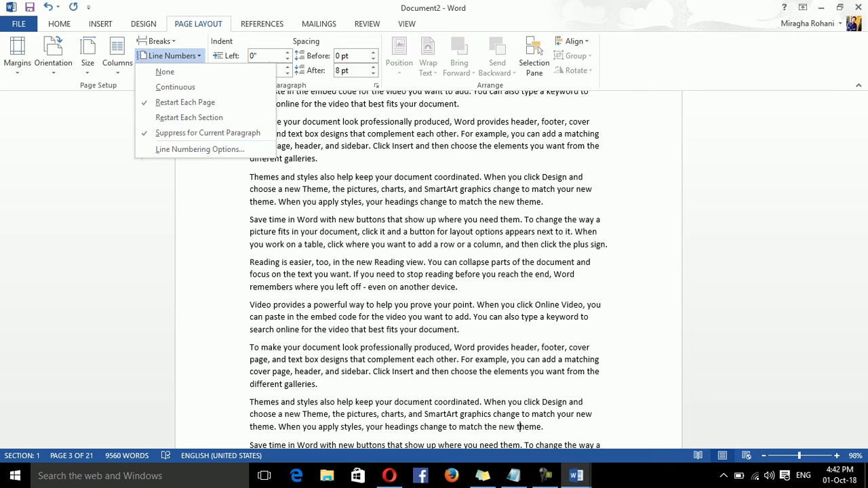
click(198, 148)
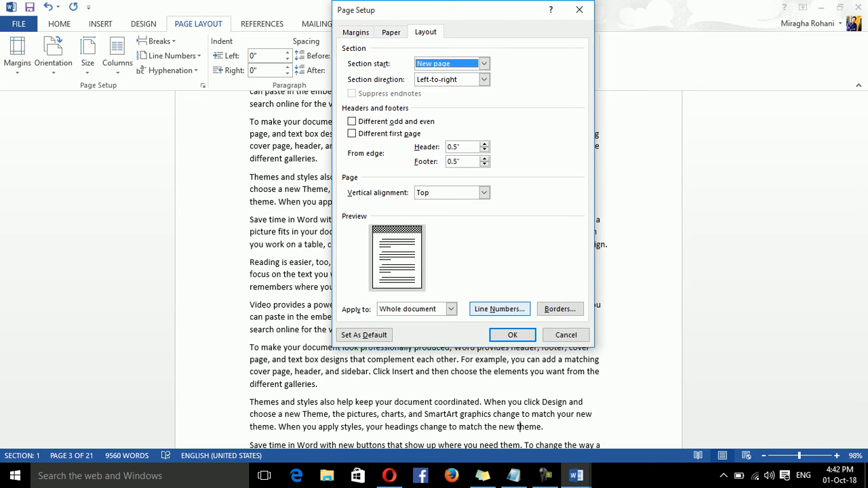
click(502, 309)
double_click(564, 230)
double_click(564, 230)
click(564, 230)
click(564, 230)
click(564, 229)
click(565, 230)
click(564, 230)
click(564, 230)
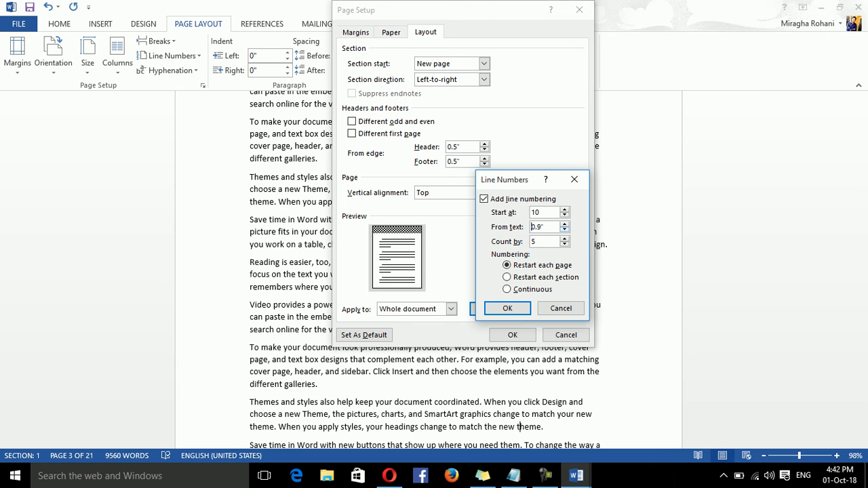
click(507, 308)
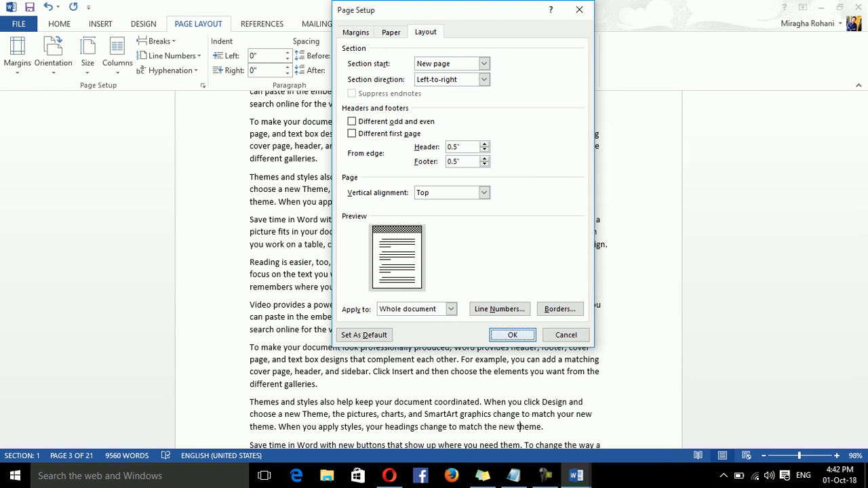
key(Return)
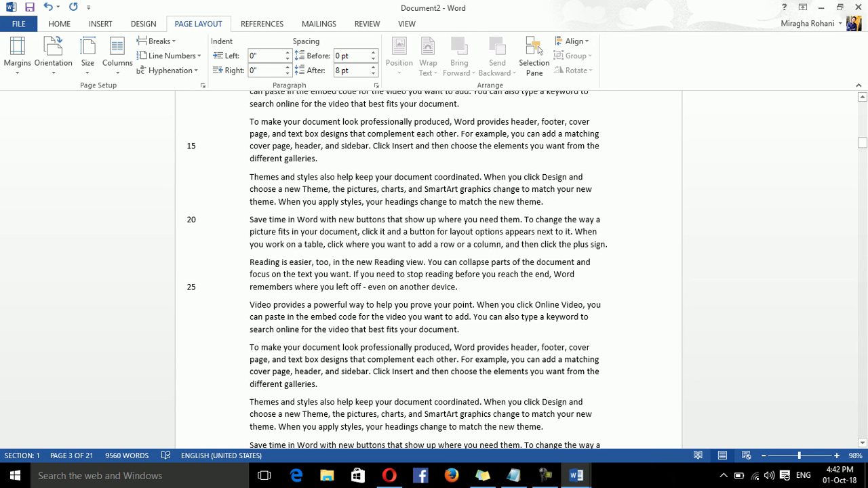
click(169, 55)
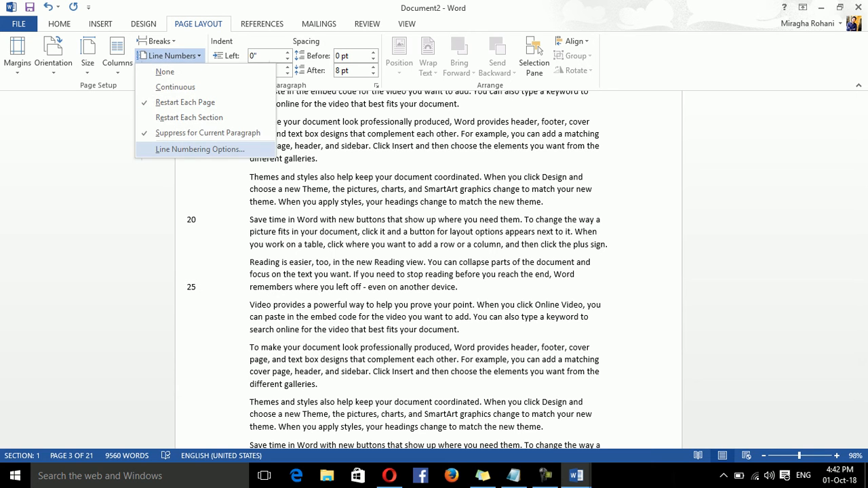
click(199, 149)
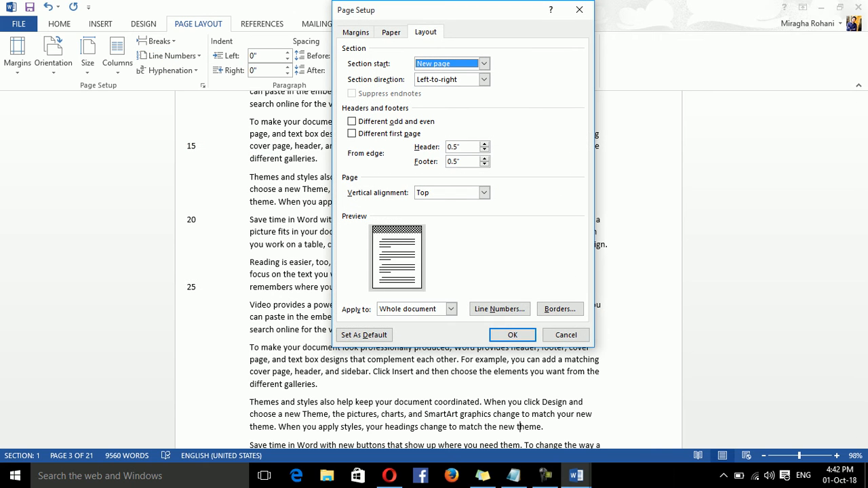
click(499, 308)
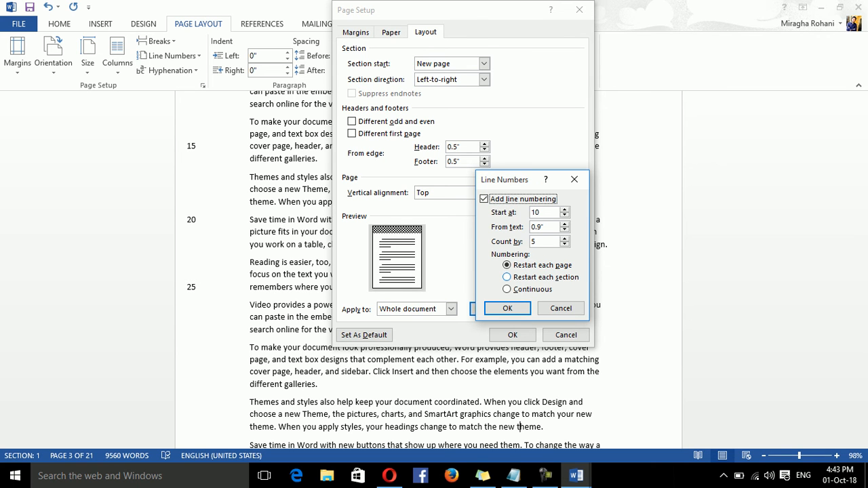
click(507, 277)
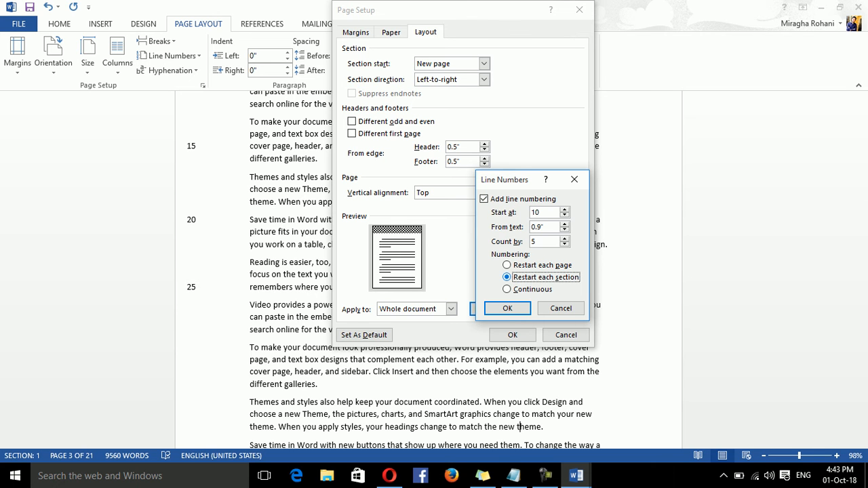
click(508, 290)
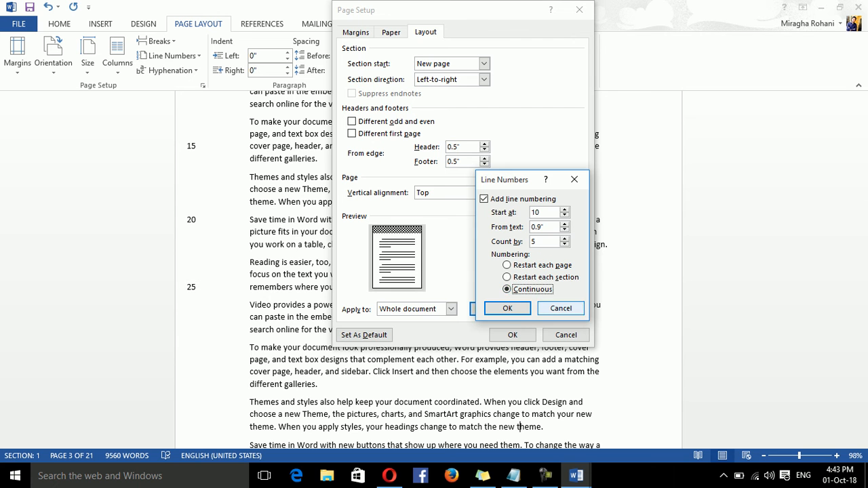
click(561, 308)
click(566, 335)
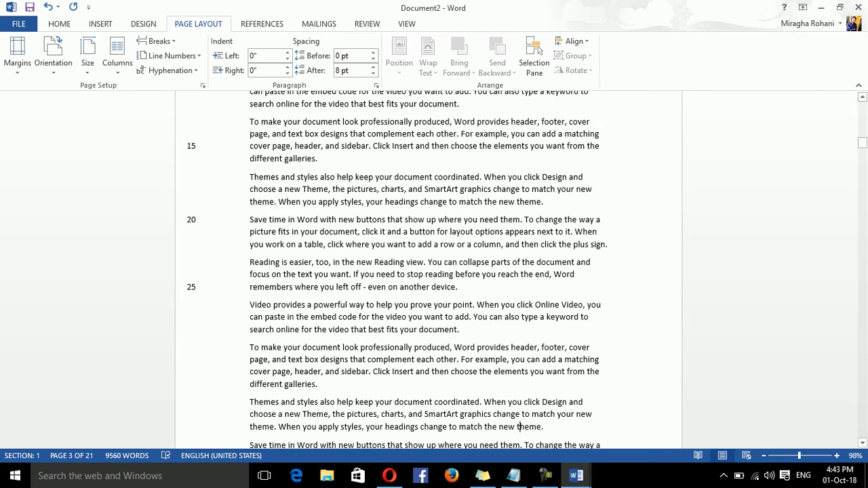
- Set line numbering to None for the entire document and turn off Suppress for Current Paragraph on all paragraphs
click(169, 70)
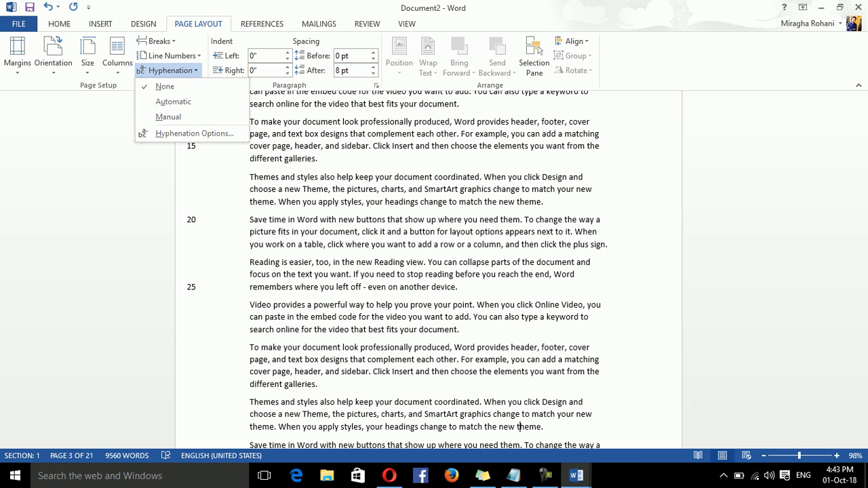
click(519, 426)
key(ctrl+a)
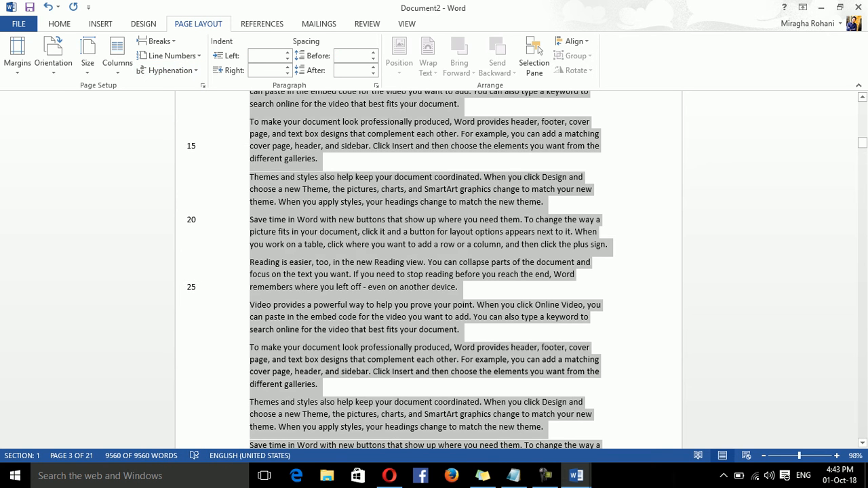
click(169, 56)
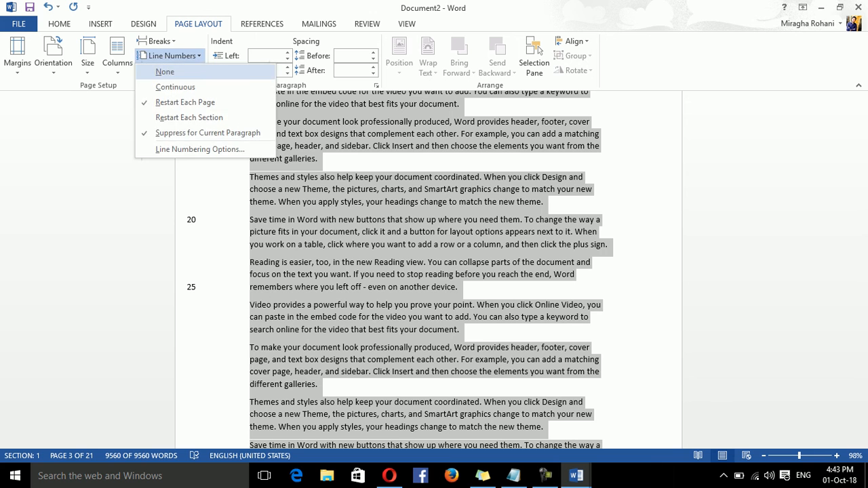
click(163, 70)
click(170, 55)
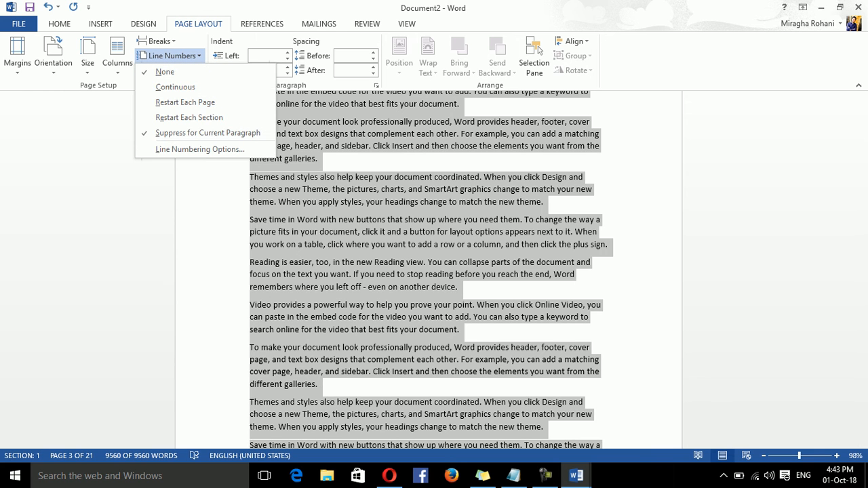
click(208, 133)
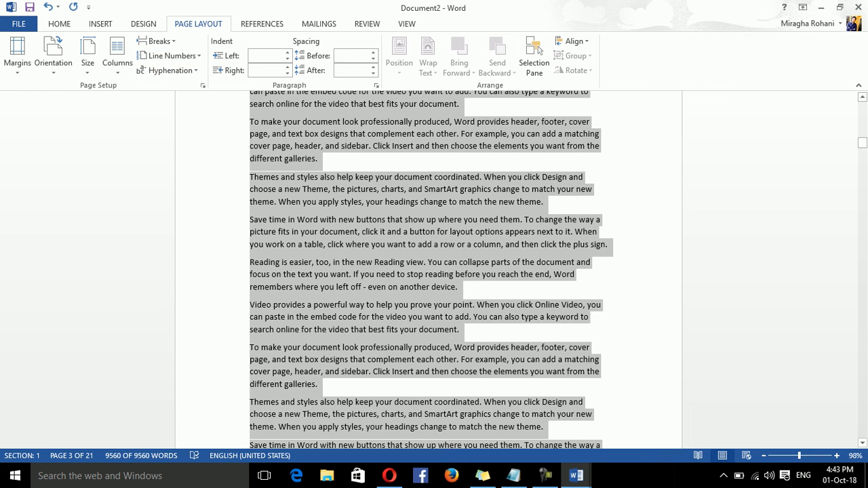
- Replace the entire document text with sample paragraphs generated by =rand()
click(319, 159)
drag(863, 143, 862, 138)
key(ctrl+s)
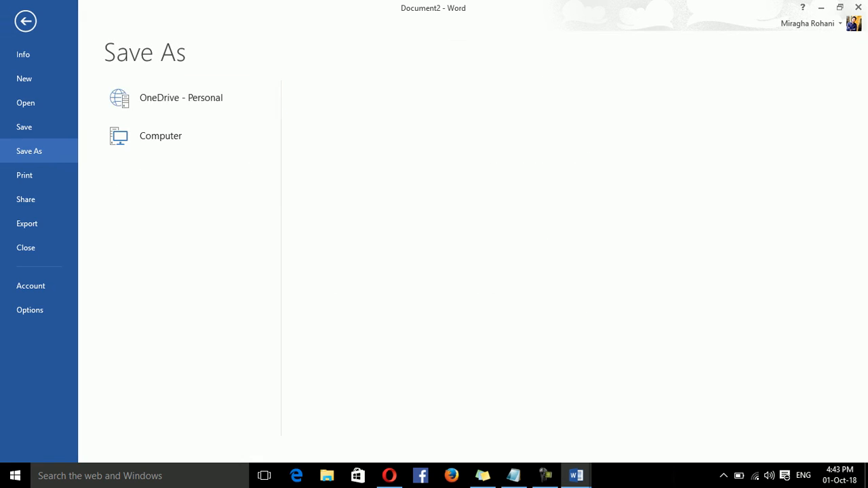
key(Escape)
key(ctrl+a)
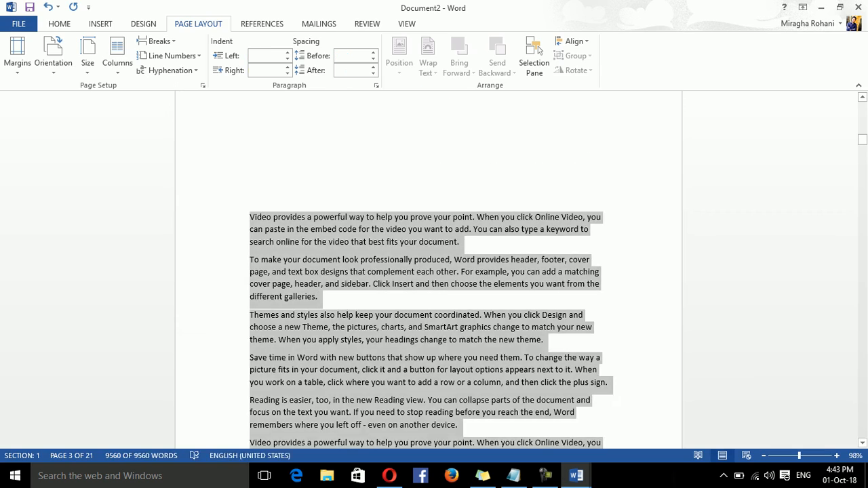
key(Delete)
text(=rand())
key(Return)
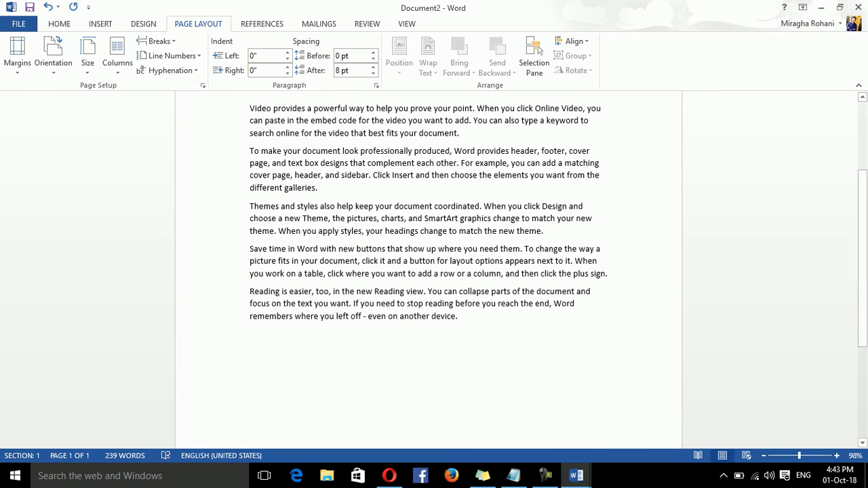
- Replace "from the" before "different galleries" in the second paragraph with "comcomp", joined directly to "different"
key(BackSpace)
key(BackSpace)
key(BackSpace)
key(BackSpace)
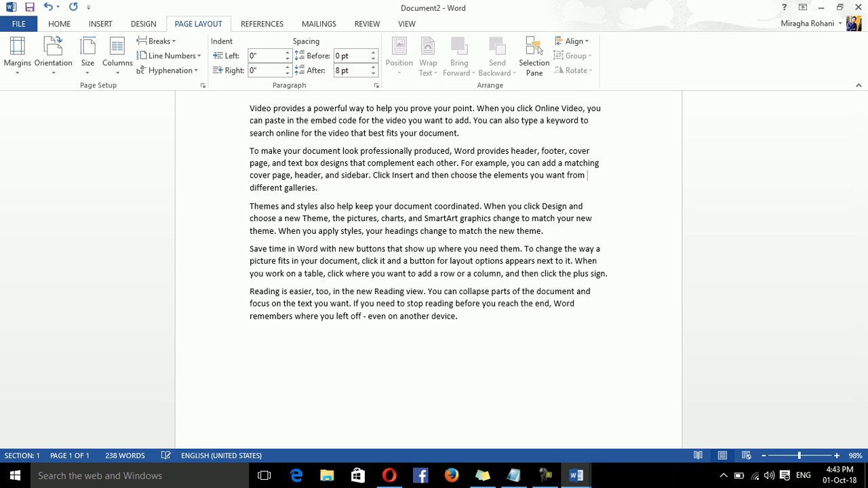
text(com)
key(BackSpace)
key(BackSpace)
key(BackSpace)
key(BackSpace)
key(BackSpace)
key(BackSpace)
key(BackSpace)
key(BackSpace)
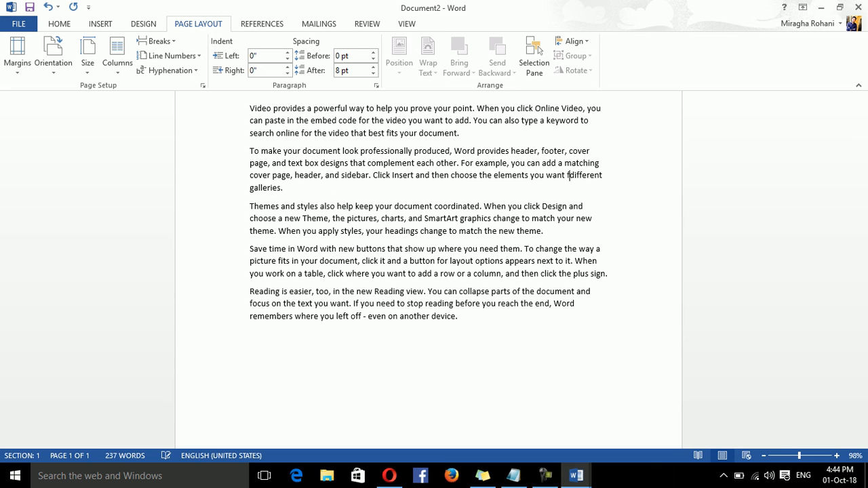
text(compdifferent galleries.)
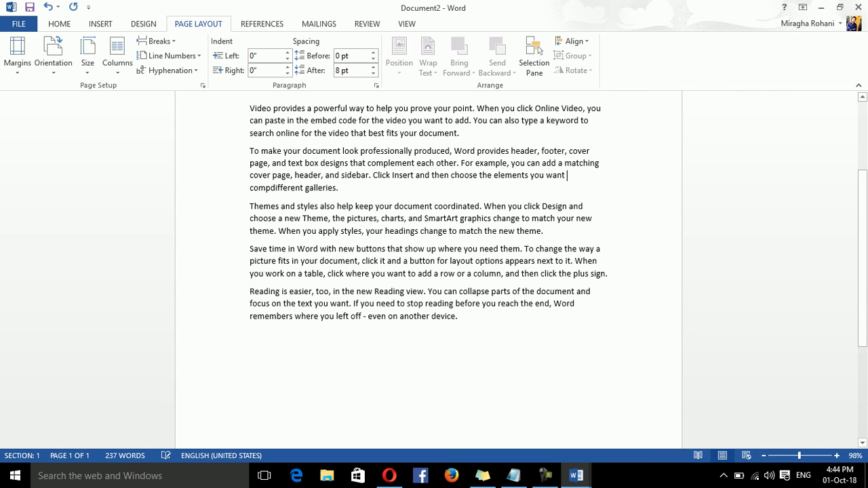
text(com)
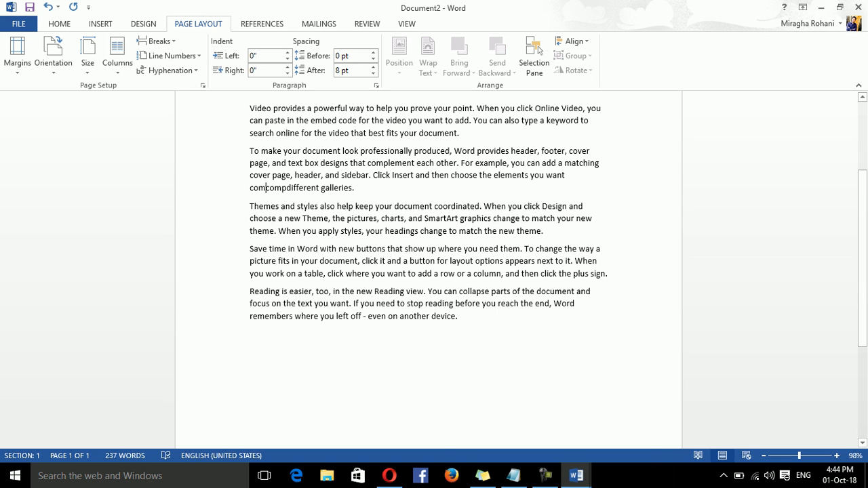
- Manually hyphenate "matching" in the second paragraph as match-ing, and set the document's hyphenation to Automatic
drag(565, 164, 599, 165)
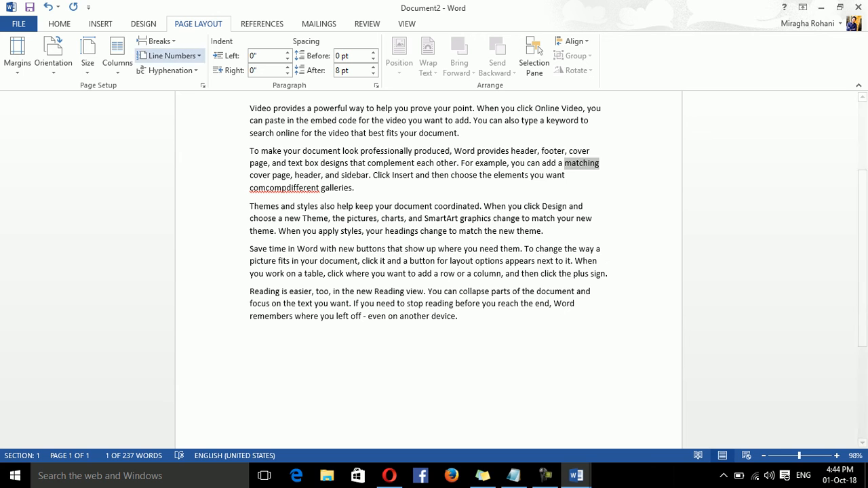
click(170, 70)
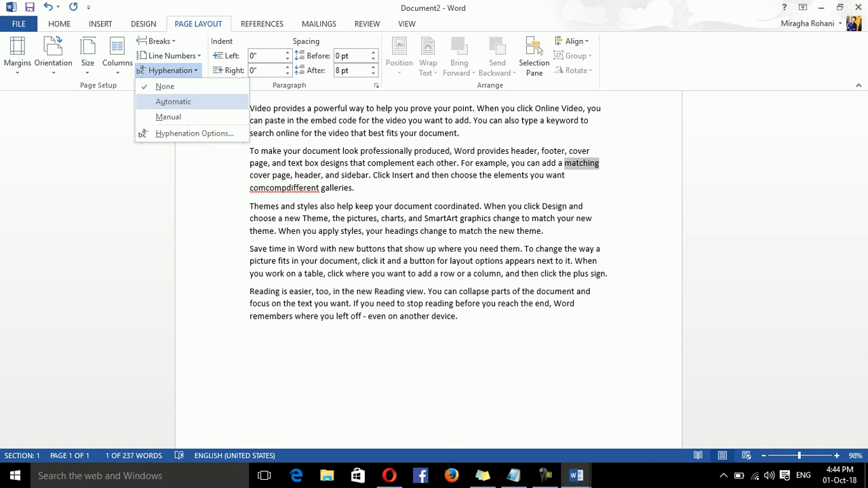
click(185, 117)
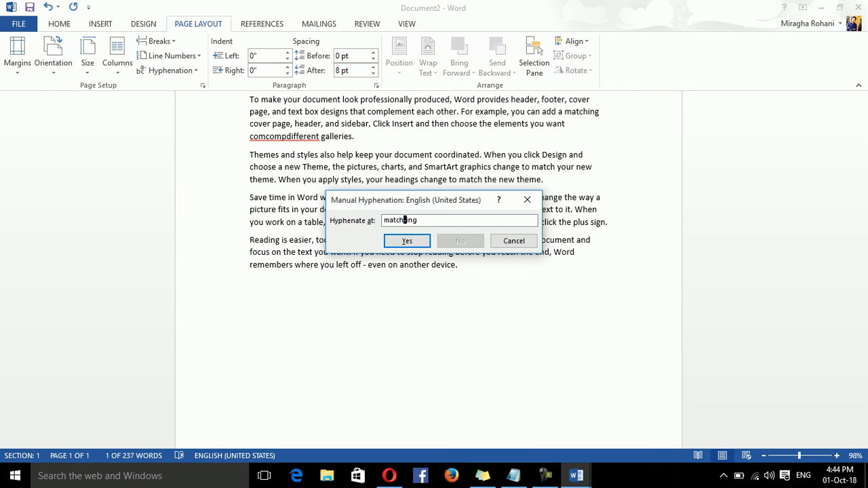
click(407, 241)
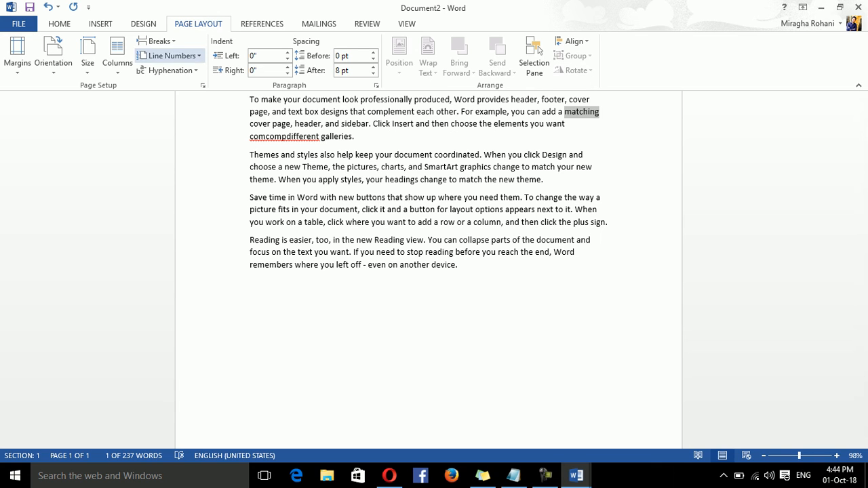
click(169, 71)
click(173, 101)
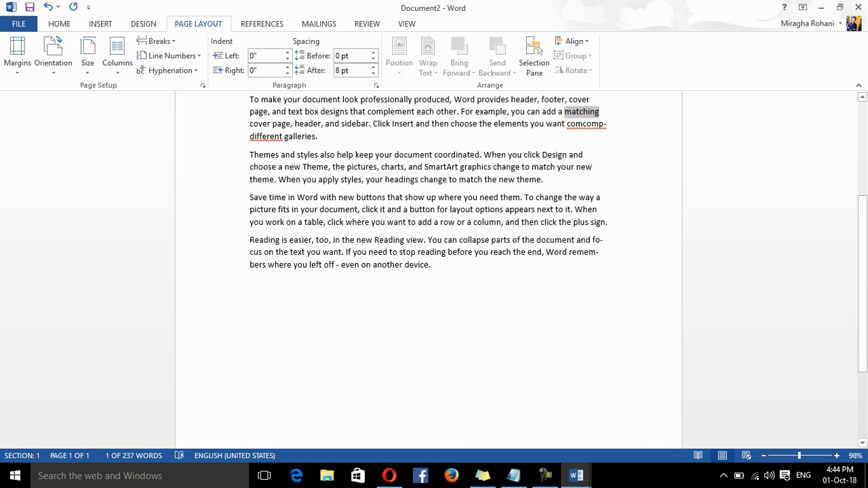
- Shorten the joined word "comcompdifferent" in the second paragraph to "cfferent"
drag(584, 125, 571, 124)
key(BackSpace)
key(BackSpace)
key(Right)
key(Right)
key(Right)
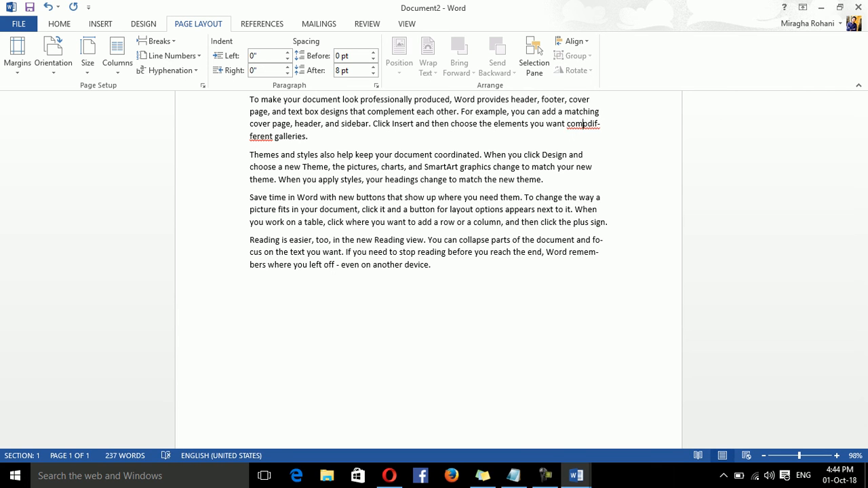
key(BackSpace)
key(BackSpace)
key(BackSpace)
key(BackSpace)
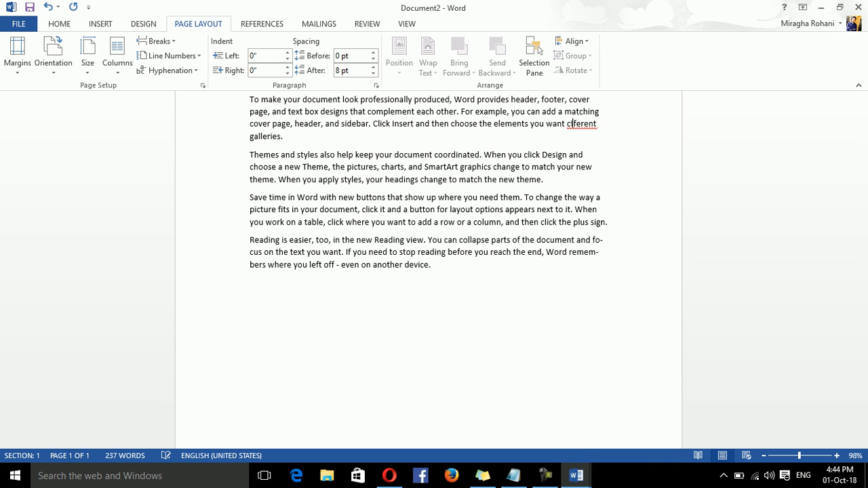
- Replace "want cfferent" in the second paragraph with the single word "rerrererafghani"
drag(597, 125, 546, 124)
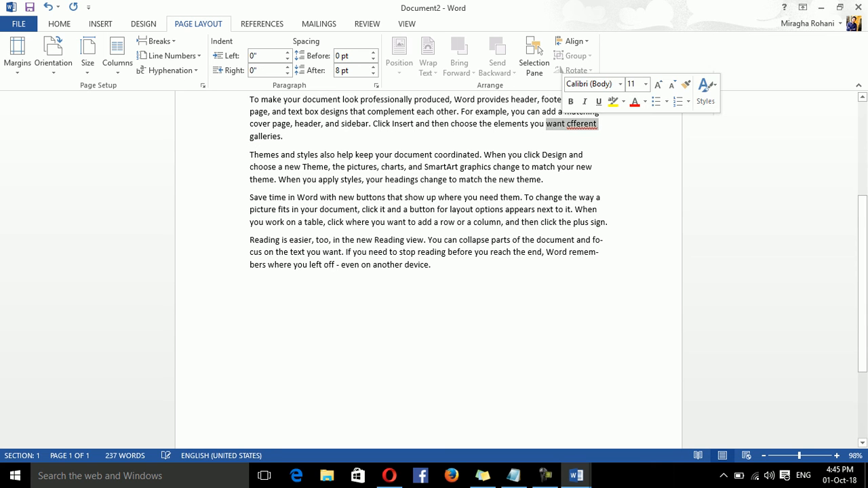
text(afghanils)
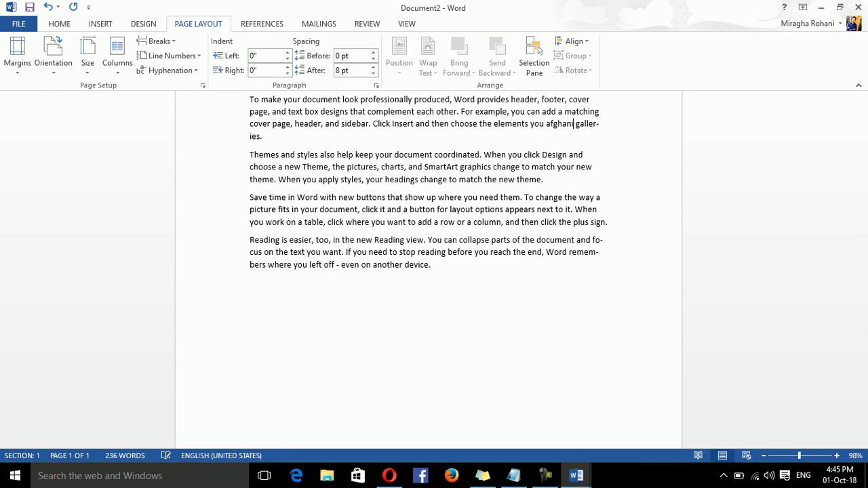
key(BackSpace)
key(BackSpace)
key(Left)
key(Left)
key(Left)
key(Left)
key(Left)
key(Left)
key(Left)
text(rerrerer)
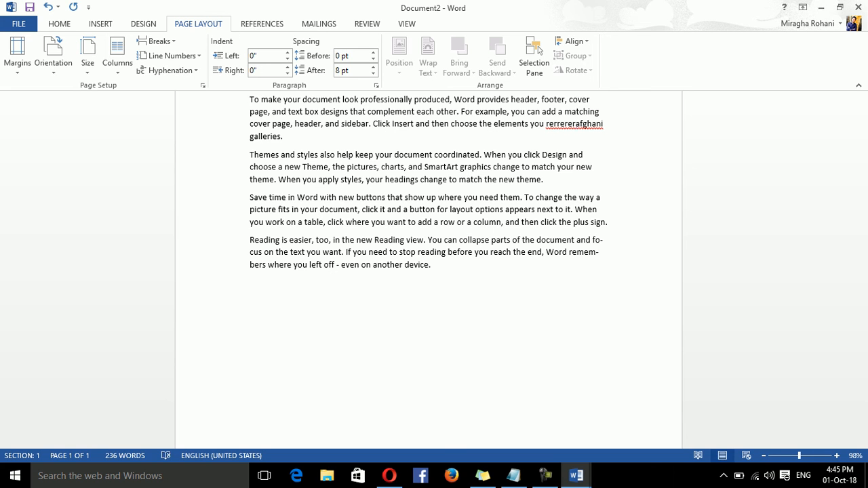
- Change the inserted word before "galleries" to "rerrerafghanistan" by trimming its prefix and appending "stan"
key(BackSpace)
key(BackSpace)
key(Right)
key(Right)
key(Right)
key(Right)
key(Right)
key(Right)
key(Right)
text(stan)
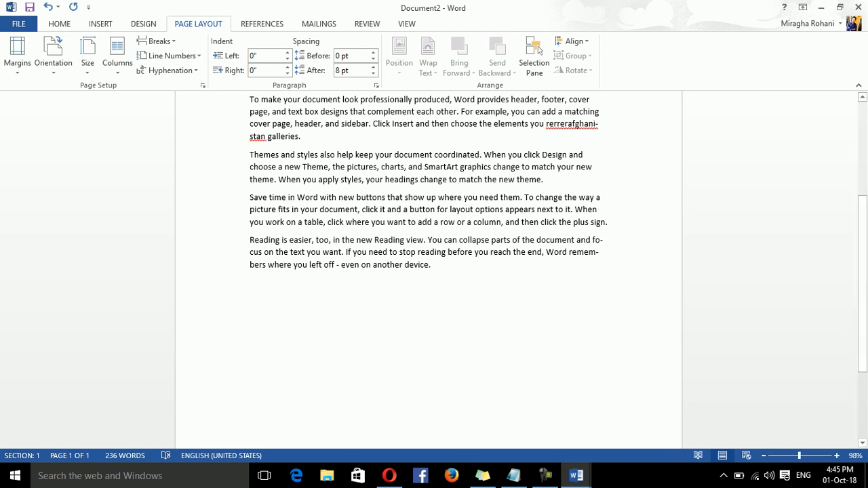
- Enlarge the text and examine the automatic hyphens at the line ends of the second to last paragraphs
scroll(429, 270, up, 14)
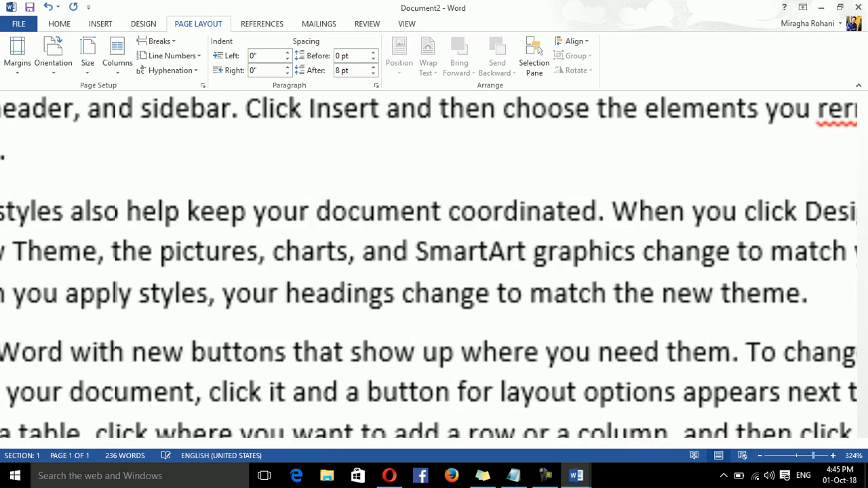
scroll(429, 270, down, 10)
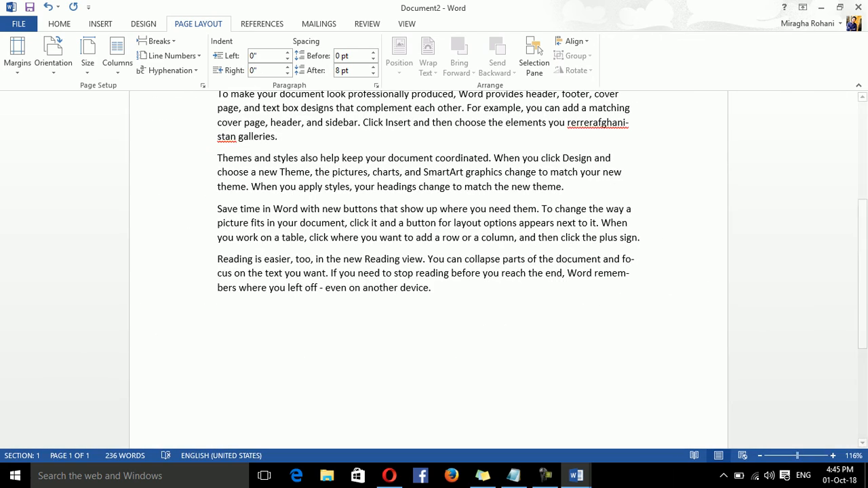
scroll(429, 270, up, 8)
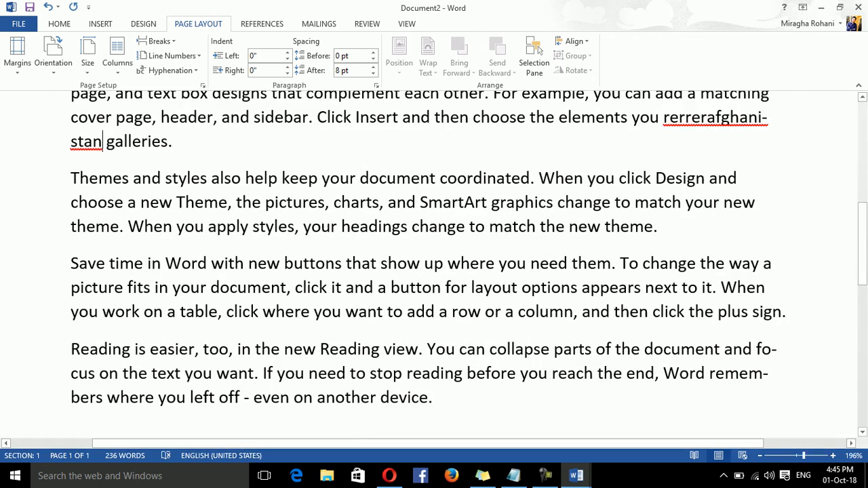
drag(770, 119, 761, 118)
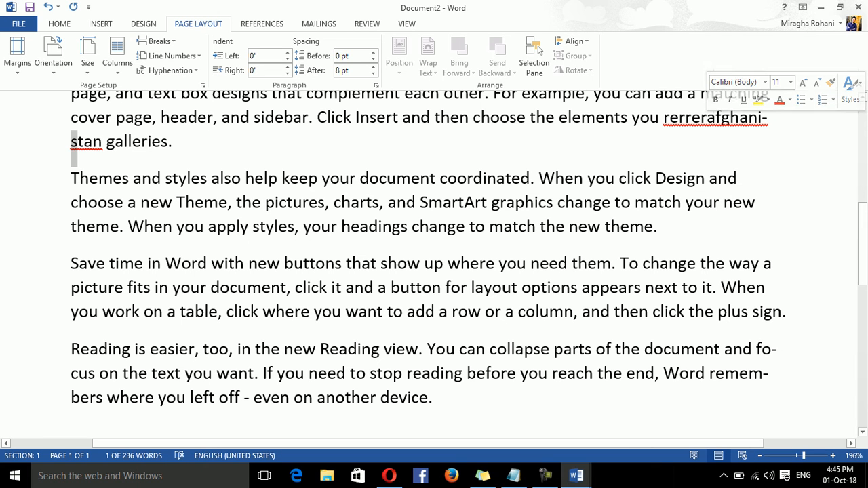
drag(766, 143, 781, 313)
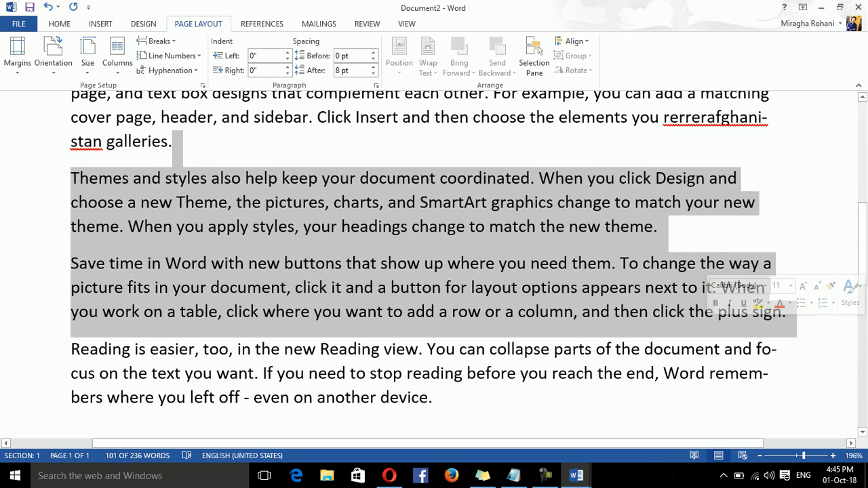
click(78, 374)
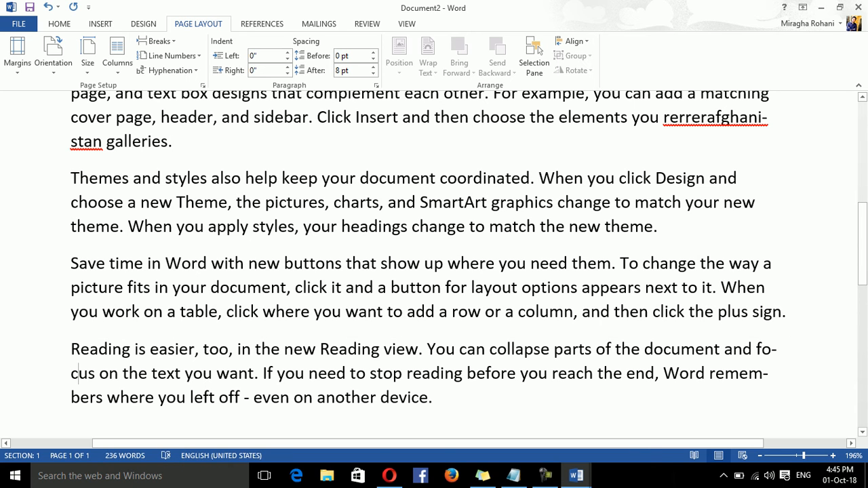
- Run manual hyphenation on the document and close the completion notice
click(170, 69)
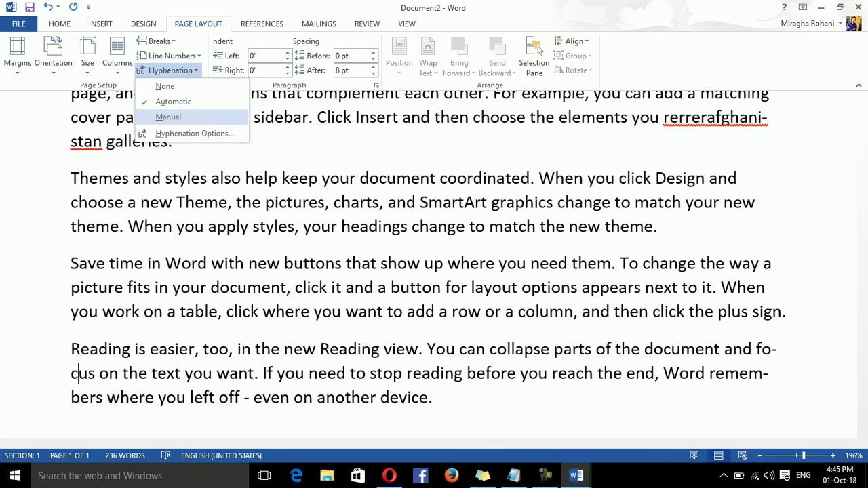
click(168, 117)
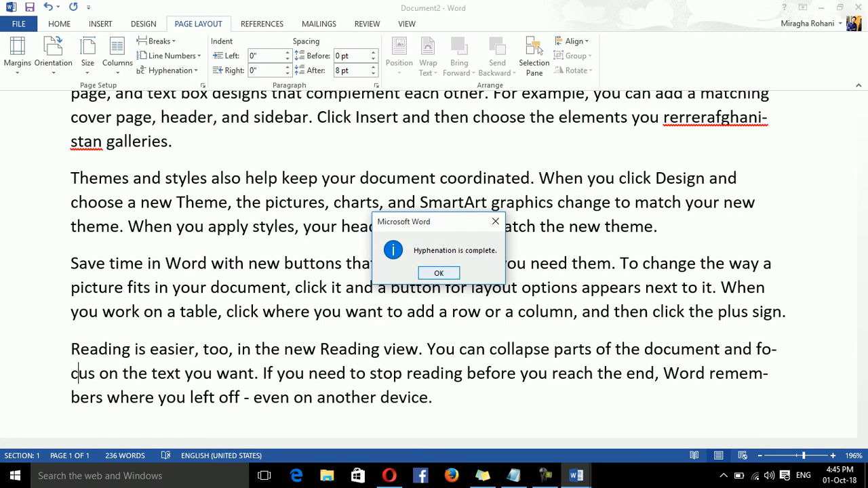
click(436, 273)
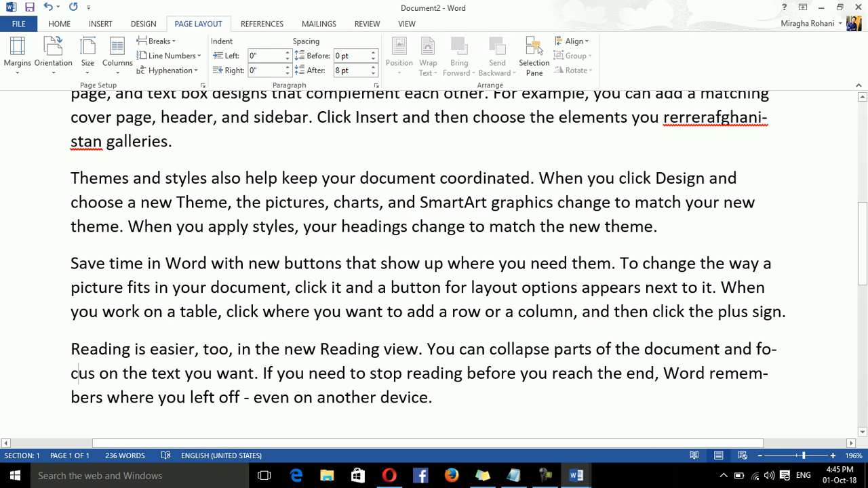
- Review the hyphenation choices and the option settings for automatic hyphenation, words in CAPS and consecutive hyphens
drag(733, 202, 772, 265)
click(750, 264)
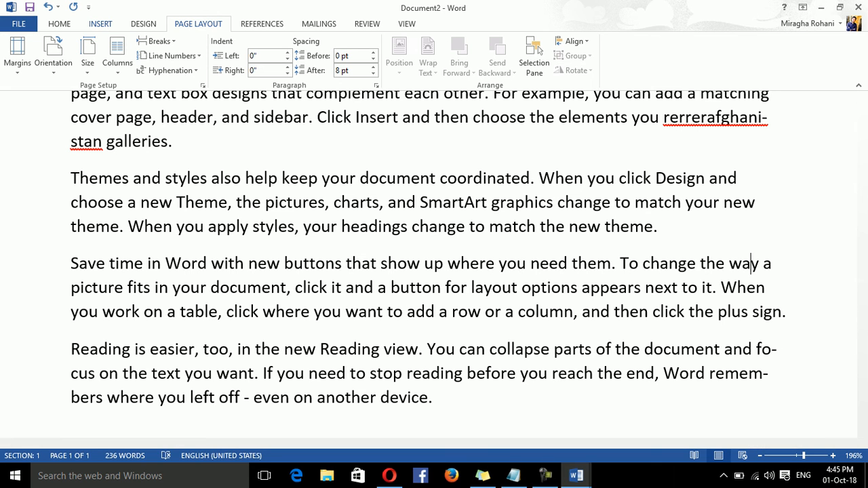
click(170, 71)
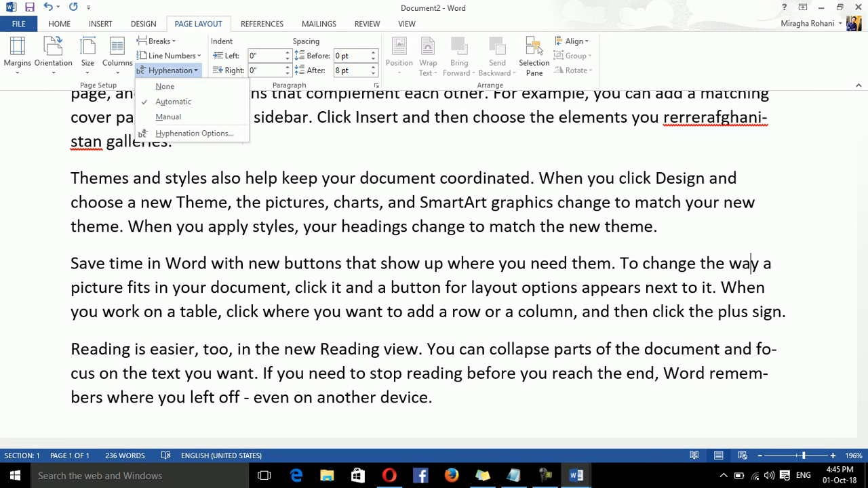
key(Escape)
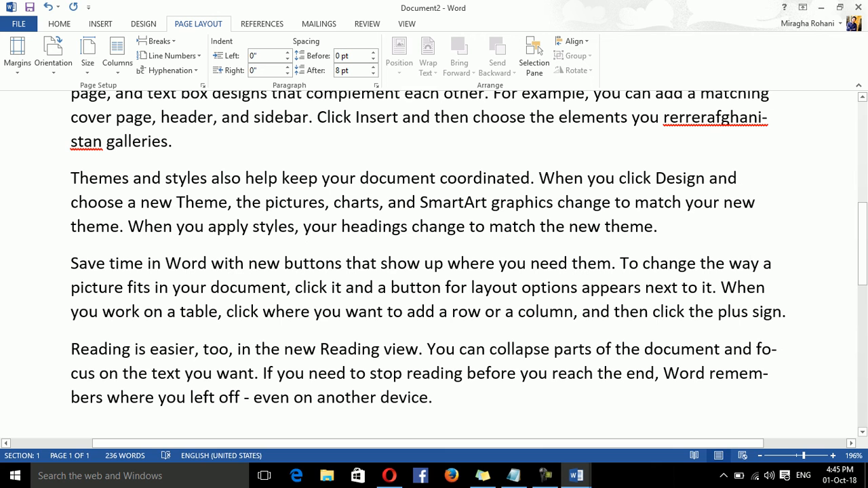
click(743, 203)
click(170, 71)
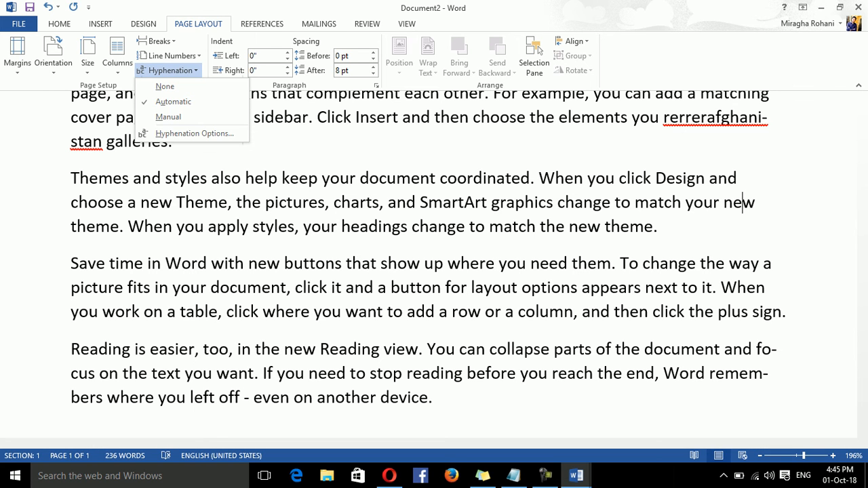
click(195, 133)
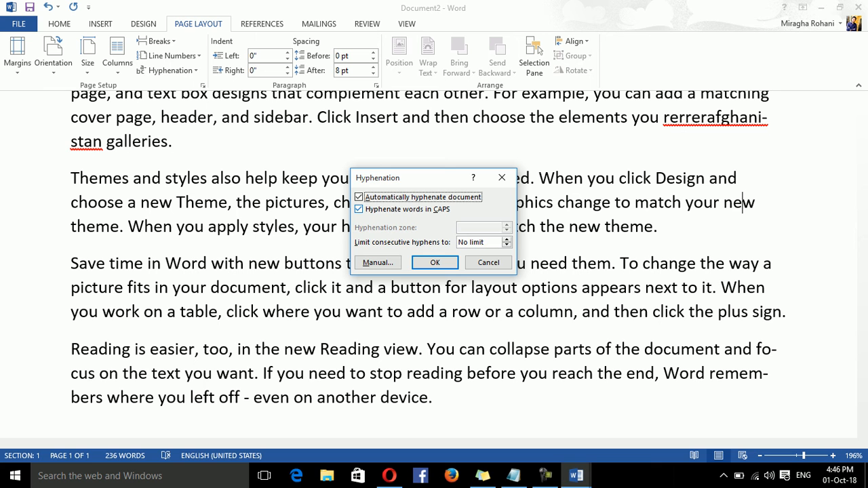
click(489, 262)
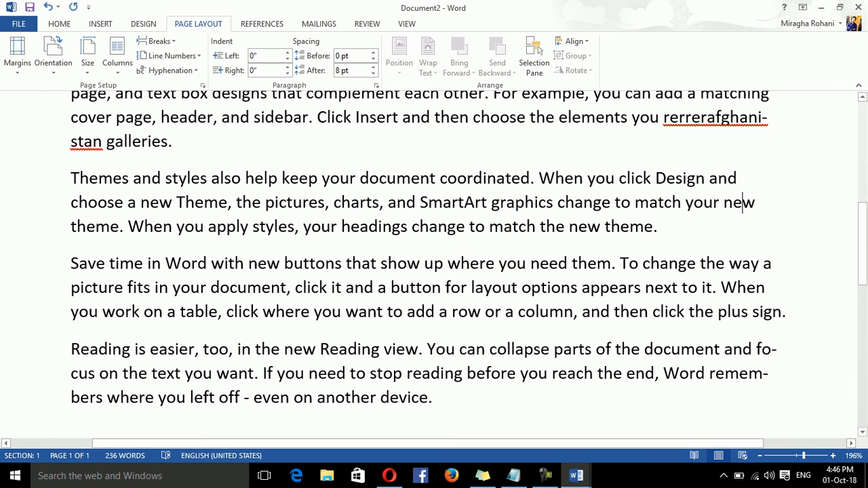
- Replace the period at the end of the third paragraph with the text " dfdsfsff Albukhar"
click(659, 227)
key(BackSpace)
text(dfdsfsffds)
key(BackSpace)
key(BackSpace)
text(Albukhara)
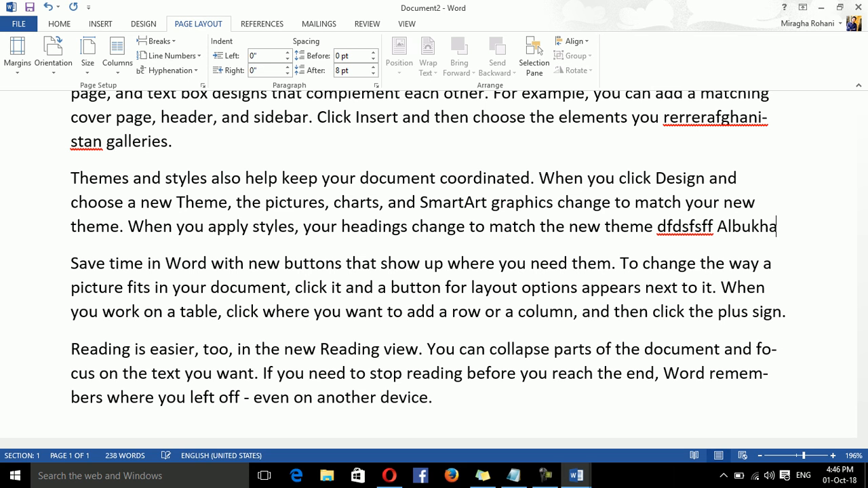
key(BackSpace)
- Turn off hyphenation of words in CAPS in the document's hyphenation options
click(169, 70)
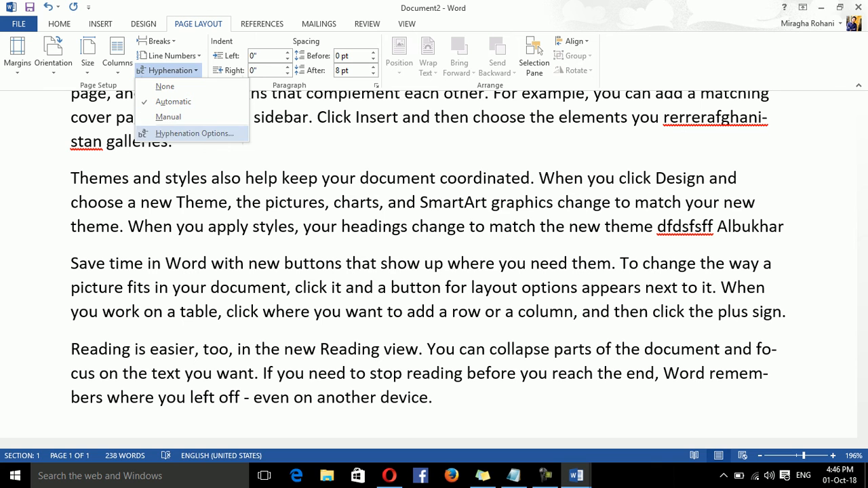
click(195, 133)
click(360, 209)
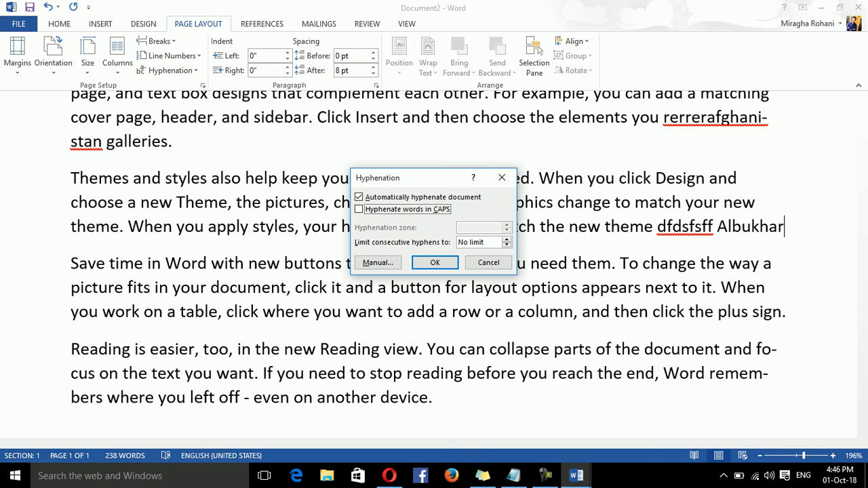
click(435, 262)
- Replace "Albukhar" at the end of the third paragraph with the all-capitals word "ALBUKHAR"
drag(785, 228, 727, 228)
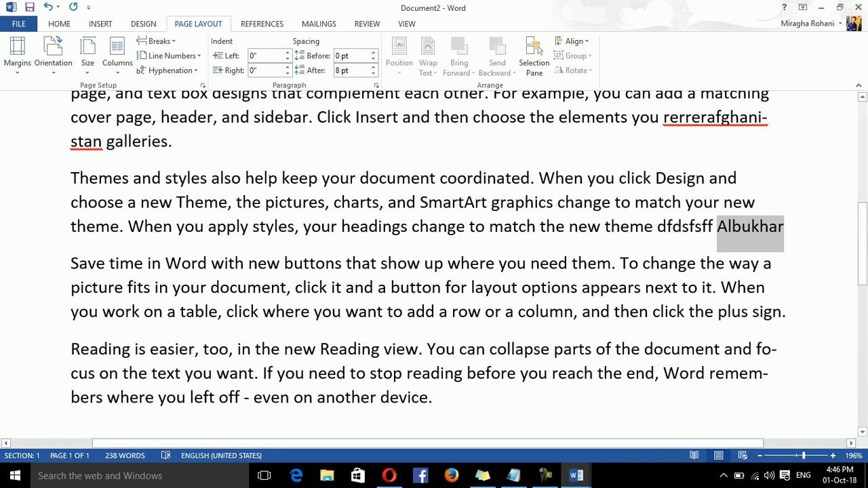
text(L)
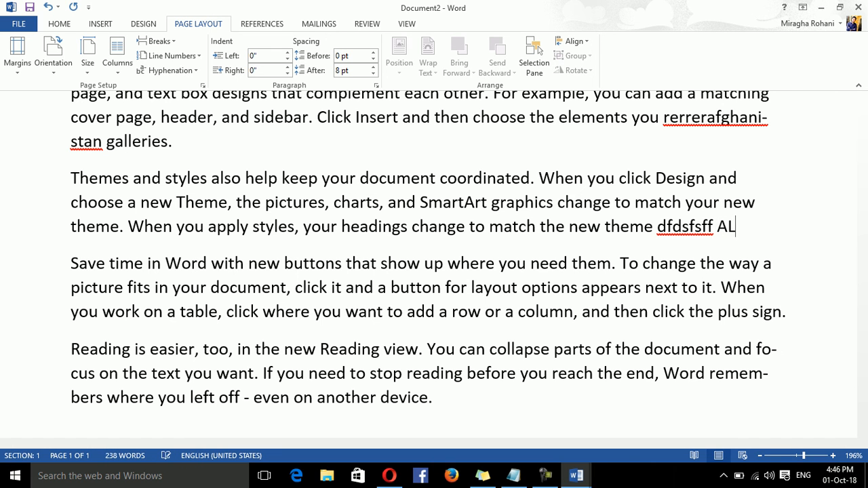
text(BUKHAR)
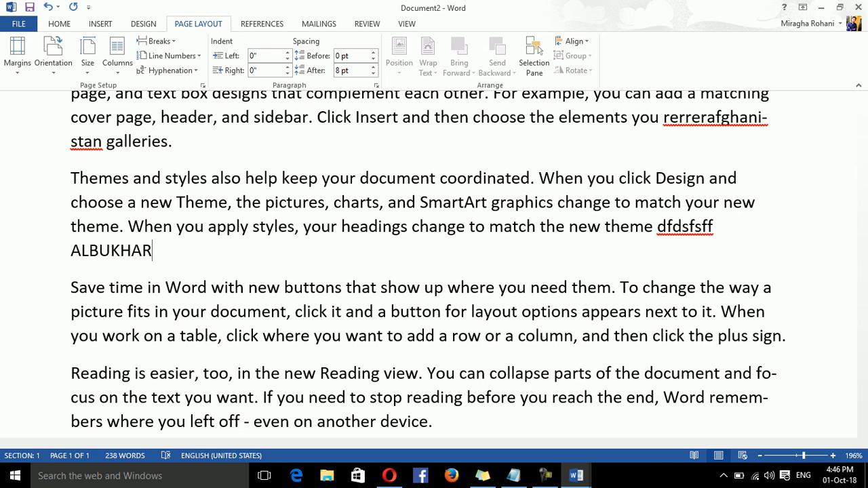
- Turn hyphenation of words in CAPS back on in the document's hyphenation options
click(170, 70)
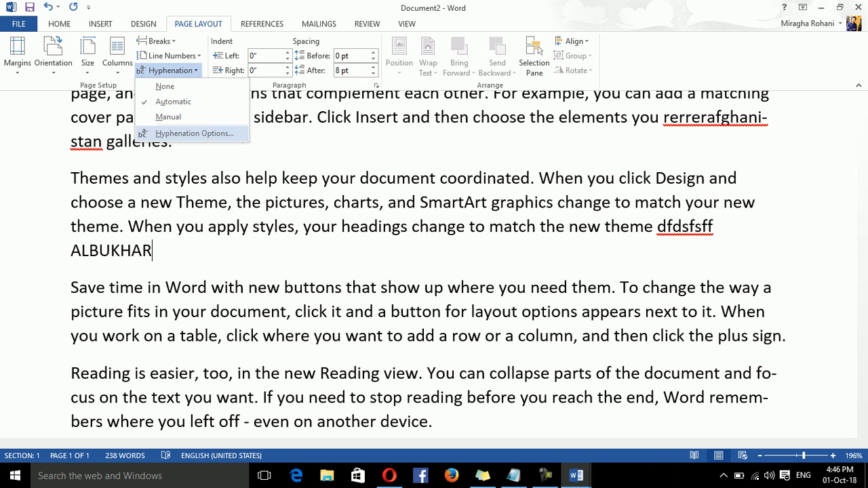
click(194, 132)
click(359, 209)
click(435, 262)
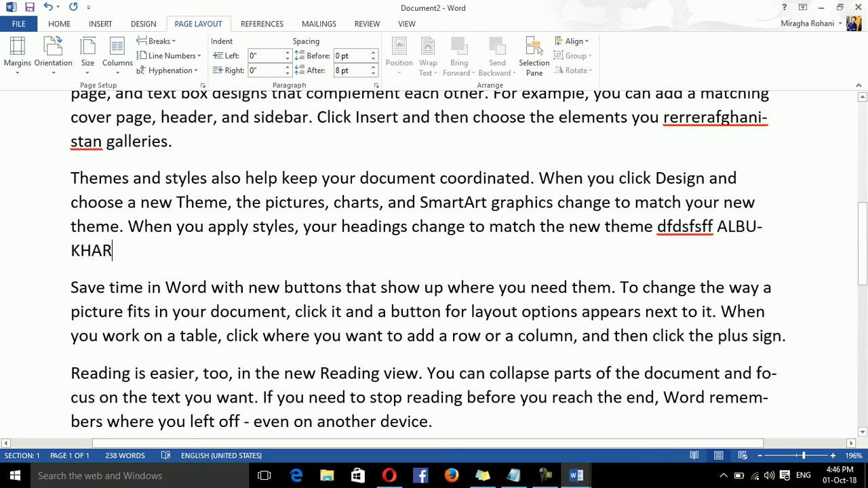
- Try a limit of 3 consecutive hyphens in the hyphenation options, and discard the change
click(170, 70)
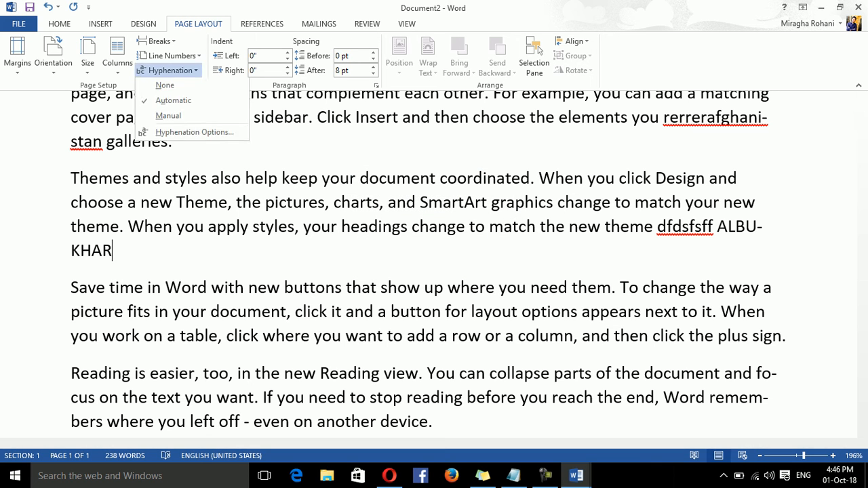
click(193, 133)
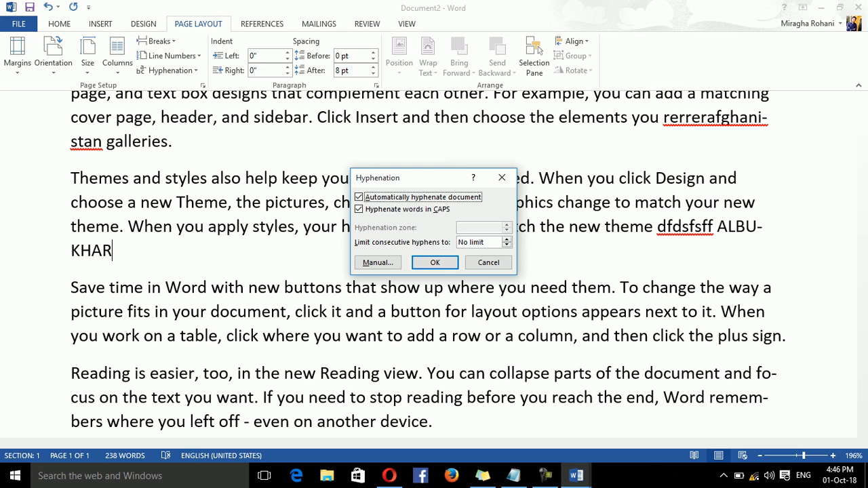
click(506, 240)
click(506, 239)
click(506, 239)
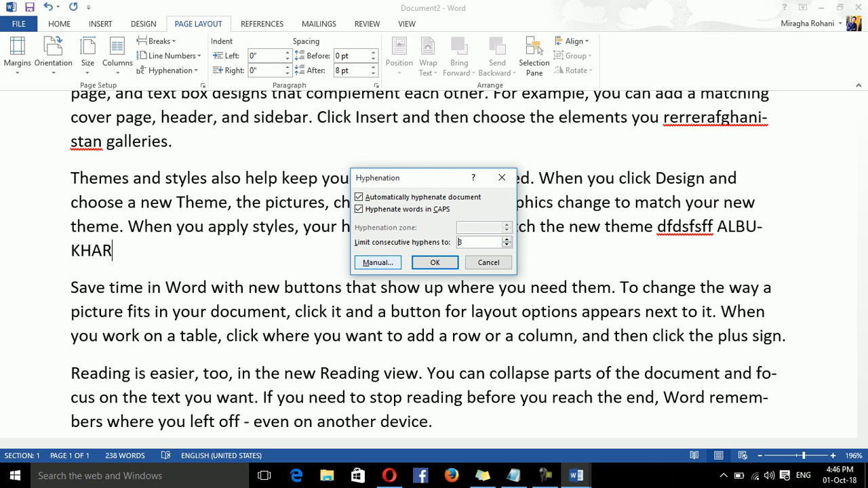
click(488, 262)
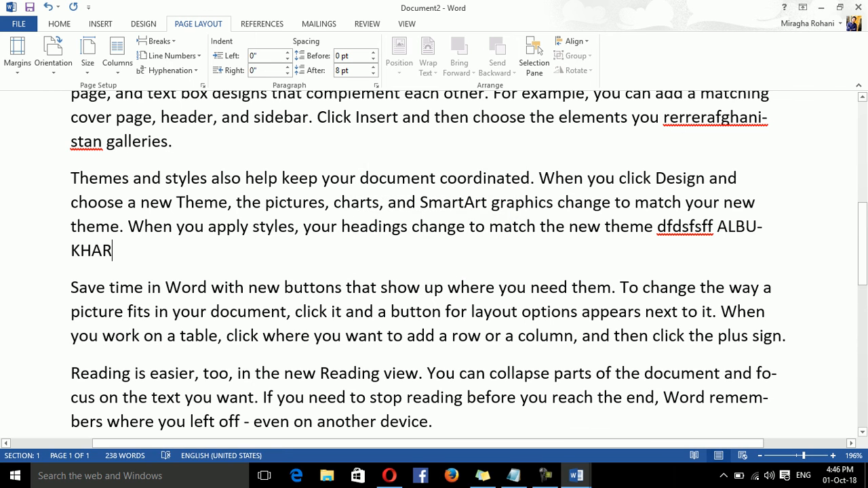
- Delete all the text in the document
key(ctrl+a)
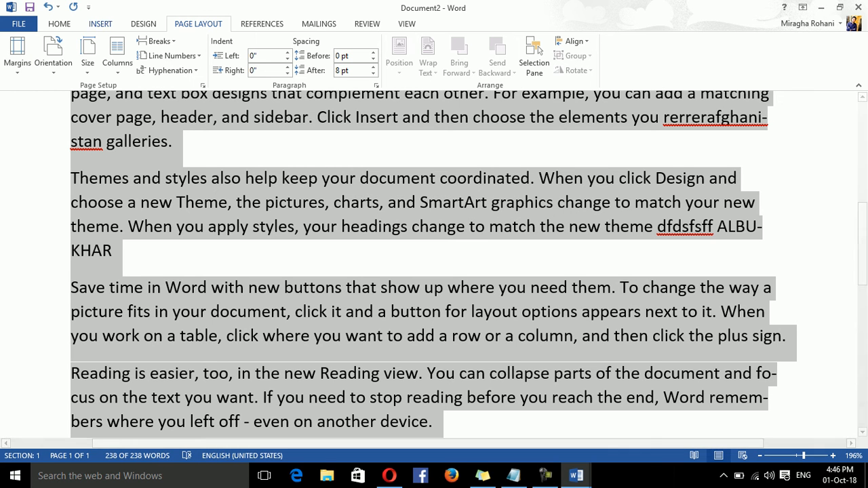
key(Delete)
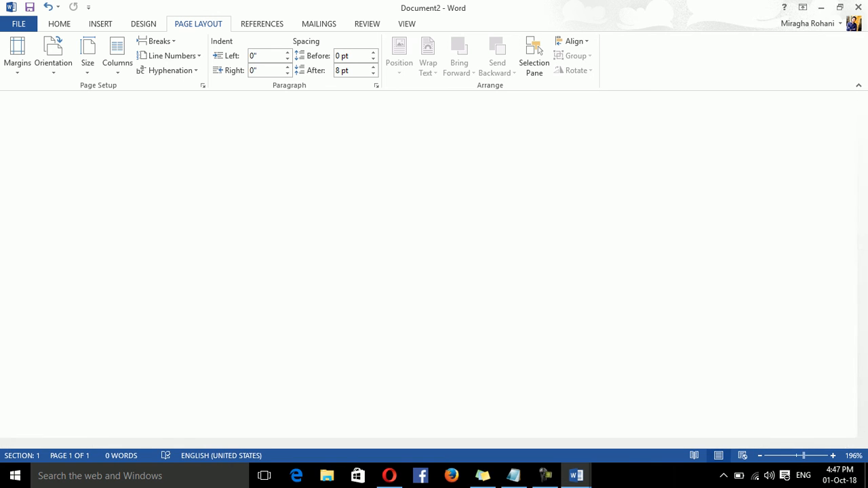
- Insert sample text into the empty document with =rand()
ctrl+scroll(539, 50, down, 19)
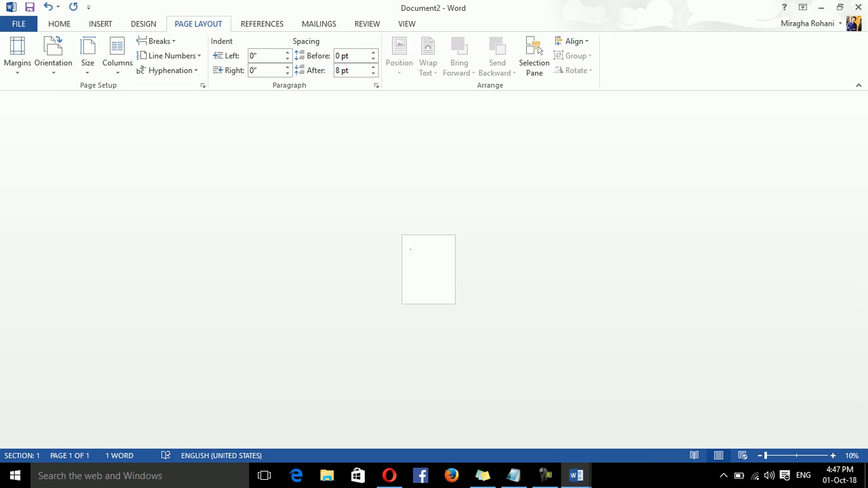
ctrl+scroll(539, 51, up, 11)
text(nd)
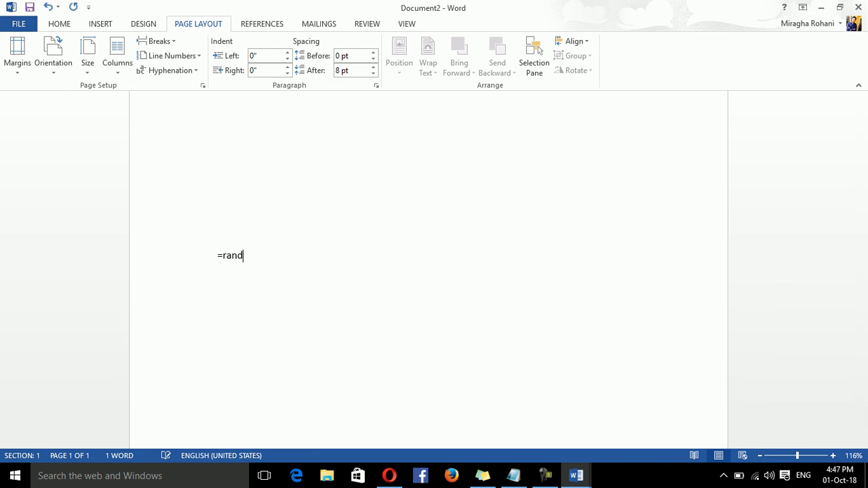
text(()\)
key(Return)
key(Return)
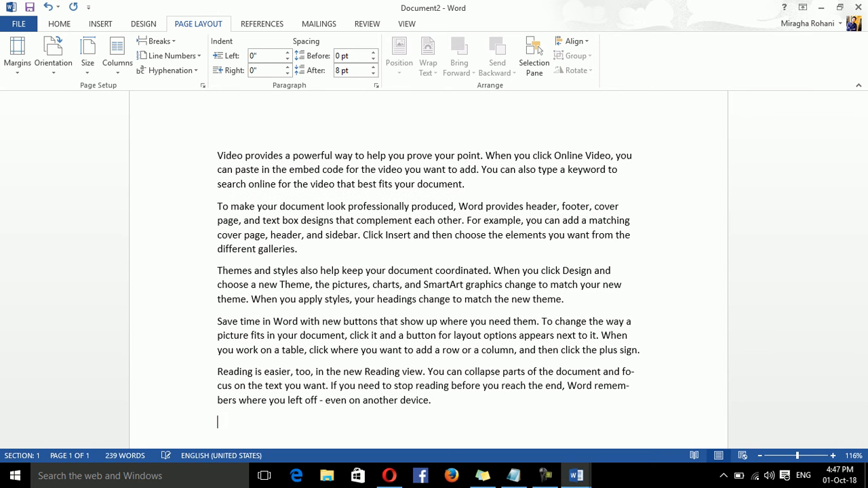
- Set the left indent of the second paragraph, "To make your document look professionally produced", to 1.3"
key(ctrl+a)
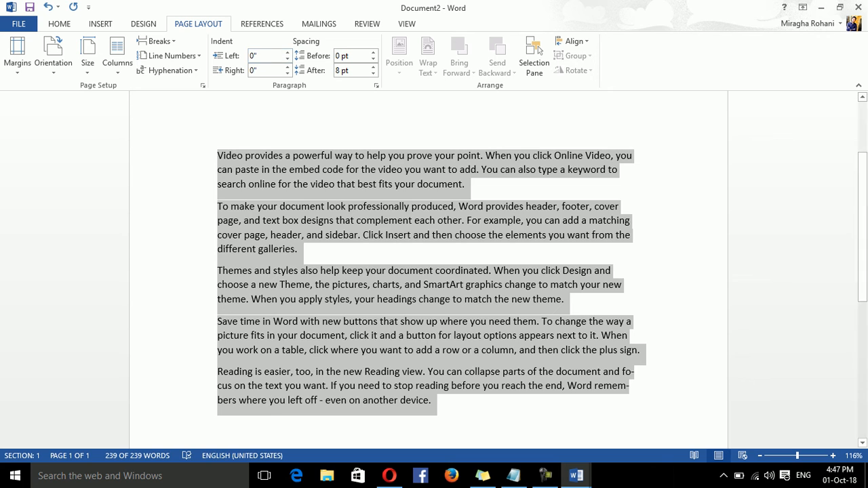
click(467, 184)
click(298, 249)
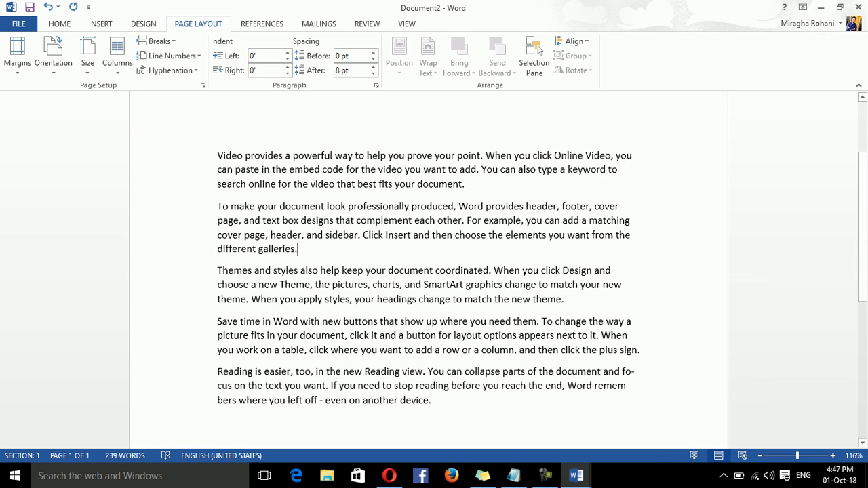
triple_click(299, 249)
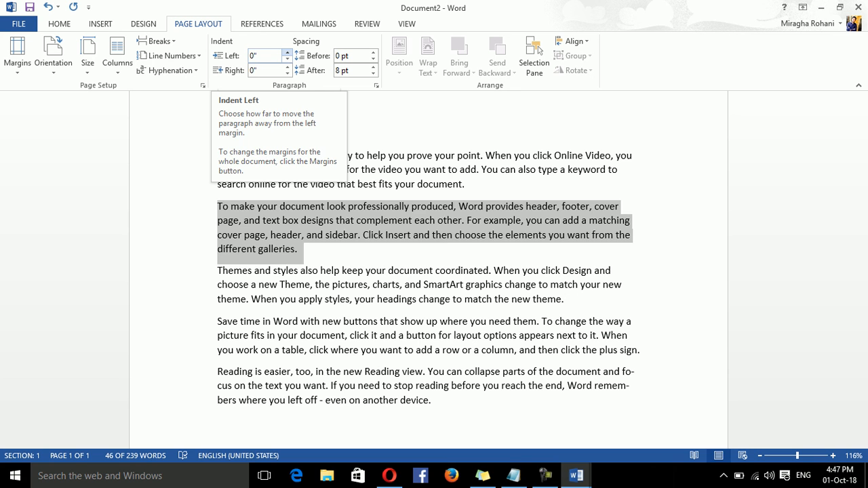
click(288, 52)
click(288, 53)
click(288, 53)
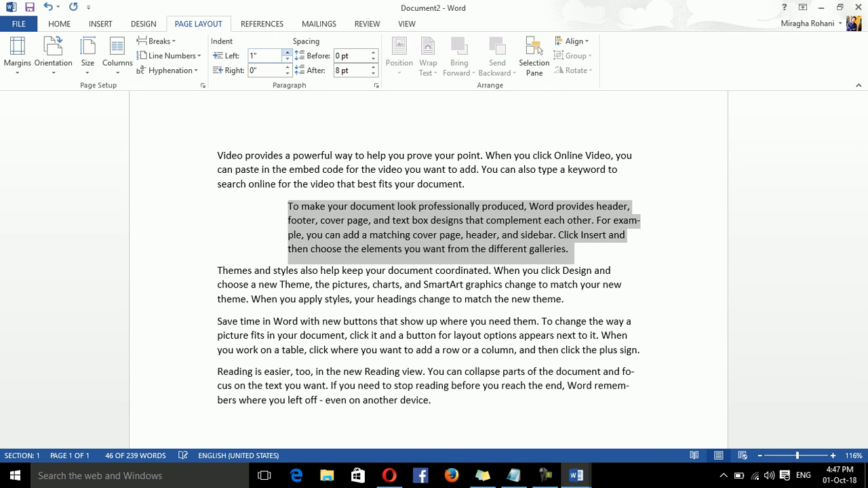
click(287, 53)
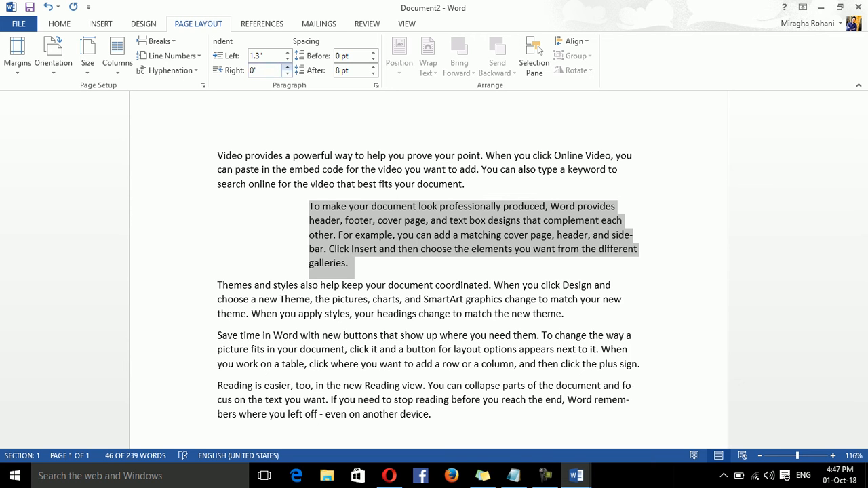
- Set the right indent of the second paragraph to 2.3"
click(287, 67)
click(287, 67)
click(287, 67)
click(287, 67)
click(287, 67)
click(287, 67)
click(287, 67)
click(287, 67)
click(287, 67)
click(287, 67)
click(287, 67)
click(287, 67)
click(287, 67)
click(287, 67)
click(287, 67)
click(287, 67)
click(287, 67)
click(287, 67)
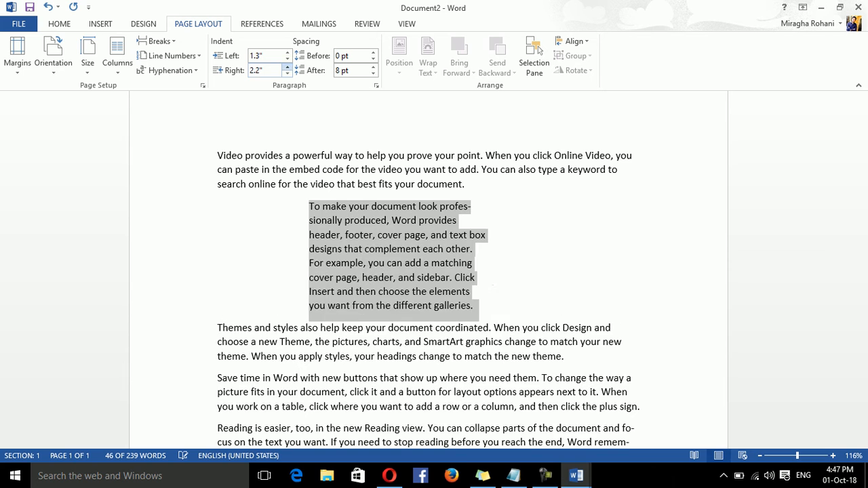
click(286, 67)
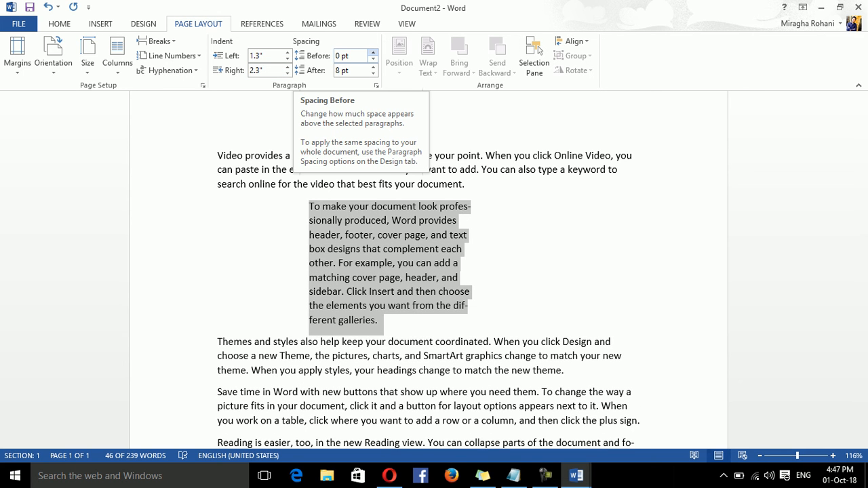
- Set the spacing before the second paragraph to 126 pt and the spacing after it to Auto
click(373, 52)
click(372, 52)
click(372, 53)
click(372, 52)
click(373, 52)
click(372, 53)
click(372, 52)
click(373, 52)
click(372, 52)
click(372, 52)
click(372, 52)
click(373, 73)
click(373, 73)
click(373, 73)
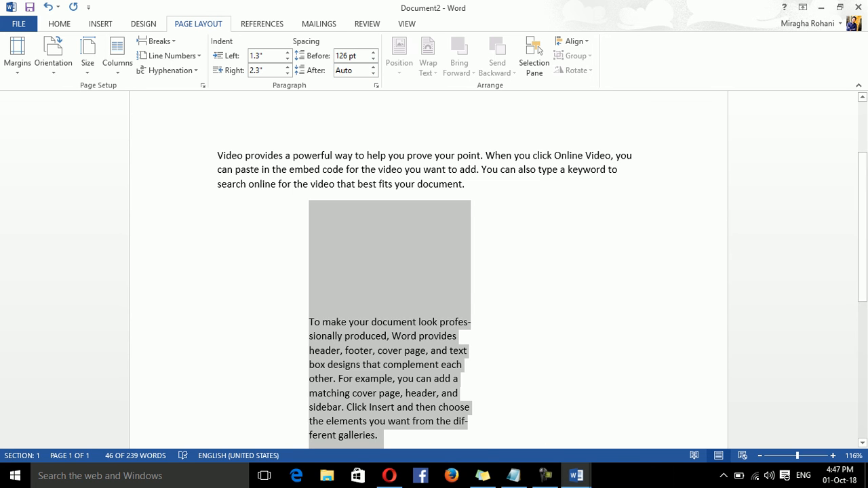
- Reduce the second paragraph's right indent to 1.3"
scroll(427, 271, down, 5)
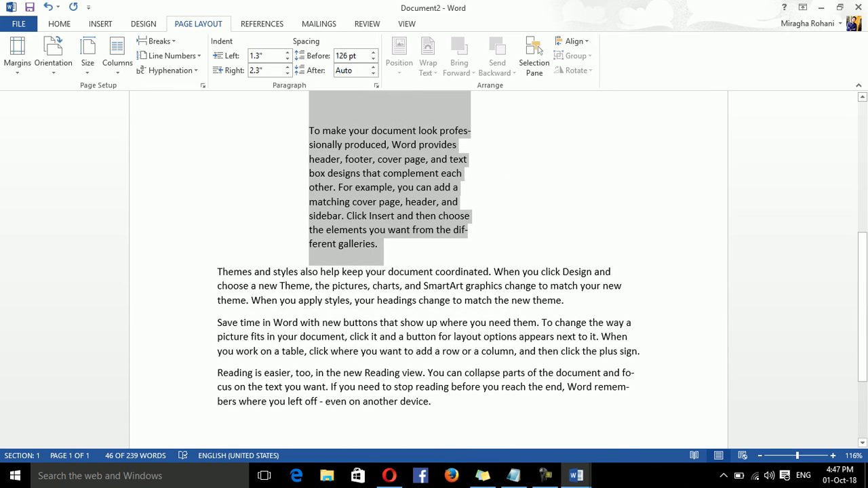
click(287, 72)
click(288, 73)
click(288, 73)
click(287, 72)
click(287, 73)
click(287, 72)
click(288, 73)
click(288, 73)
click(287, 72)
click(288, 73)
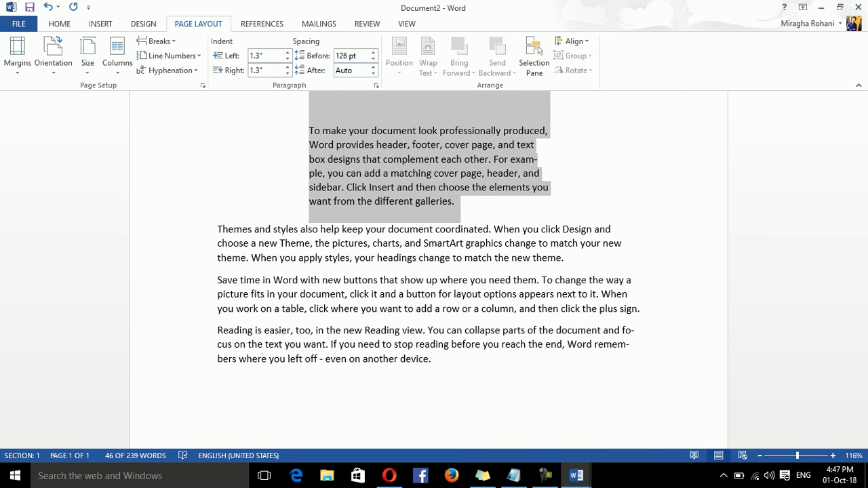
- Set the spacing after the second paragraph to 72 pt
click(373, 73)
click(373, 67)
click(373, 67)
click(373, 67)
click(373, 67)
click(372, 67)
click(372, 67)
click(372, 67)
click(373, 67)
click(373, 67)
click(372, 67)
click(373, 67)
click(373, 68)
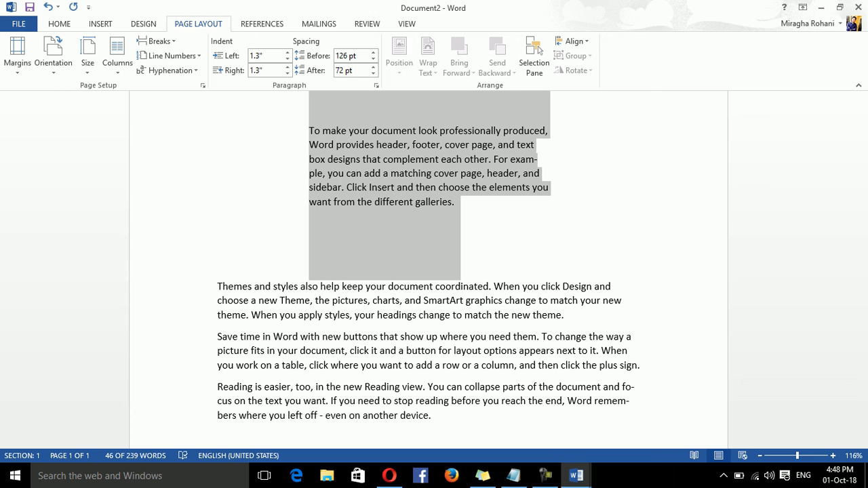
- Replace the whole document's contents with fresh sample text generated by =rand()
key(ctrl+a)
key(Delete)
text(=ran)
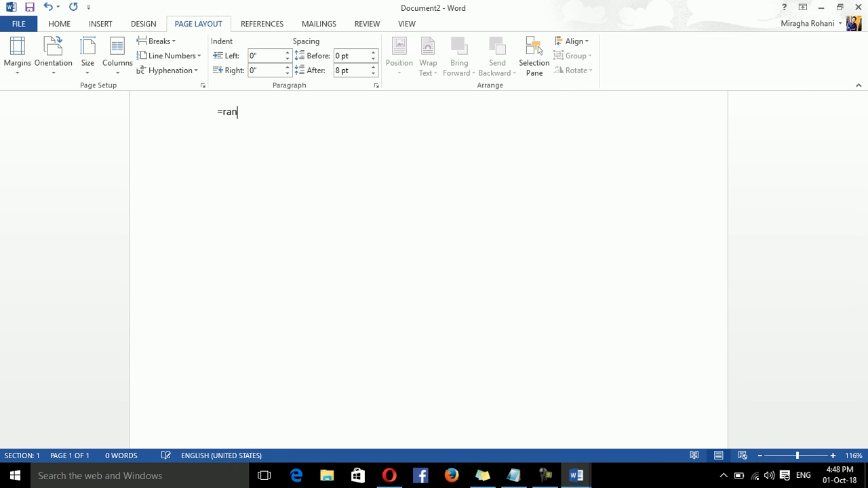
text(d())
key(Return)
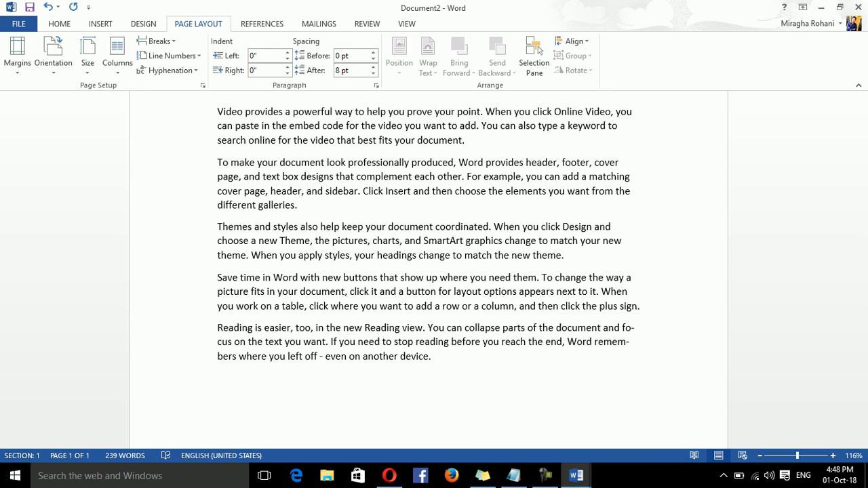
- Draw a cube shape about 2.23" wide and 1.43" high over the second and third paragraphs
drag(432, 358, 367, 227)
click(367, 228)
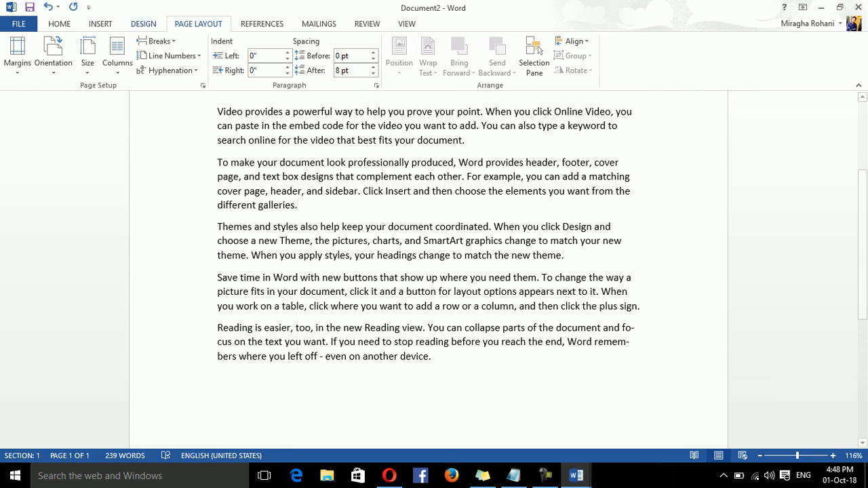
click(100, 24)
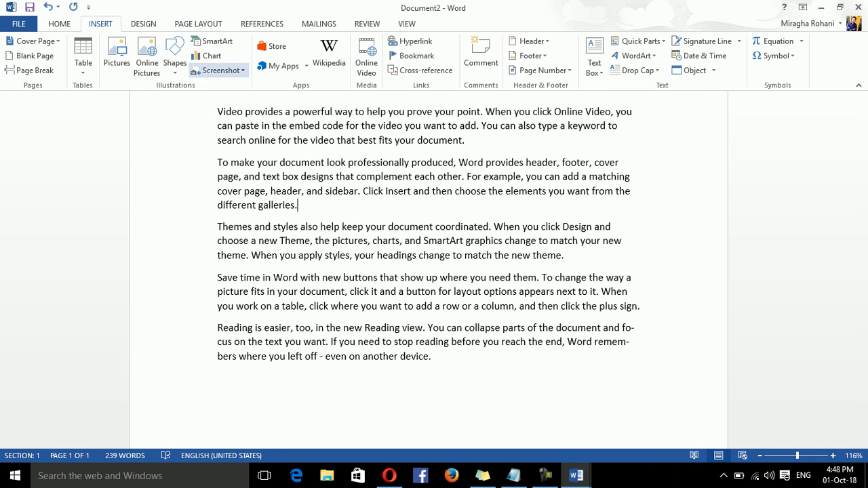
click(174, 55)
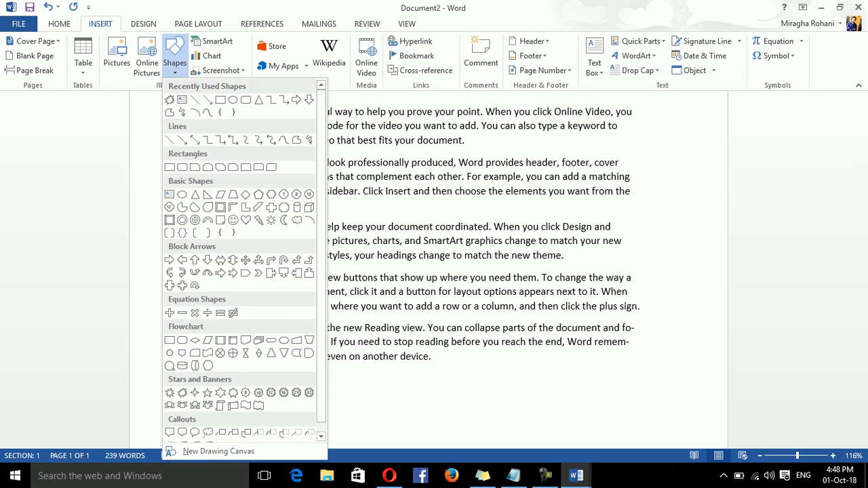
click(309, 208)
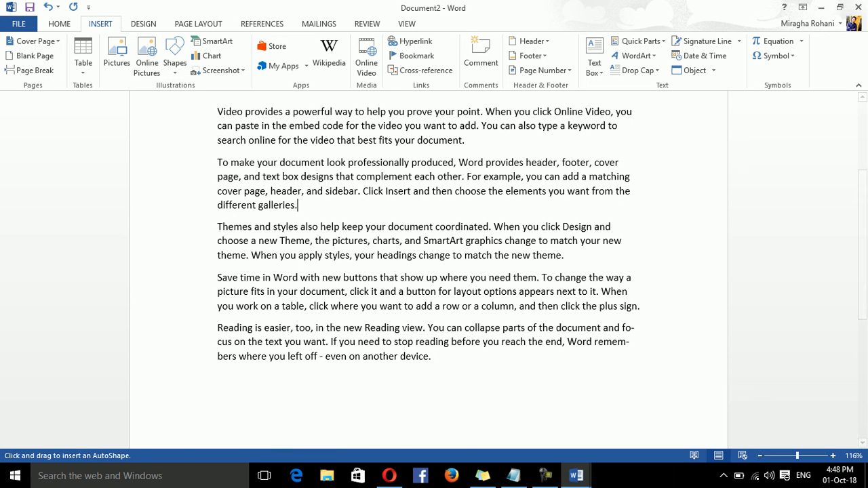
mouse_move(346, 148)
mouse_down()
mouse_move(442, 224)
mouse_move(506, 251)
mouse_up()
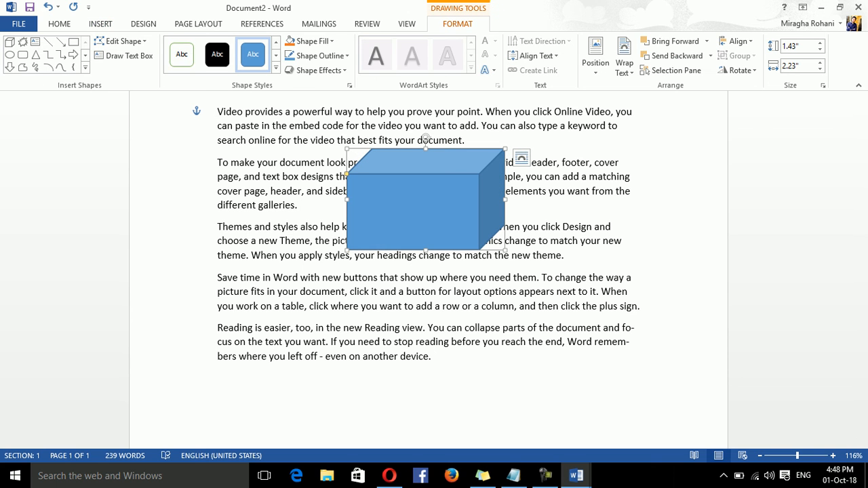
- Position the cube at the top centre of the page with square text wrapping
click(198, 24)
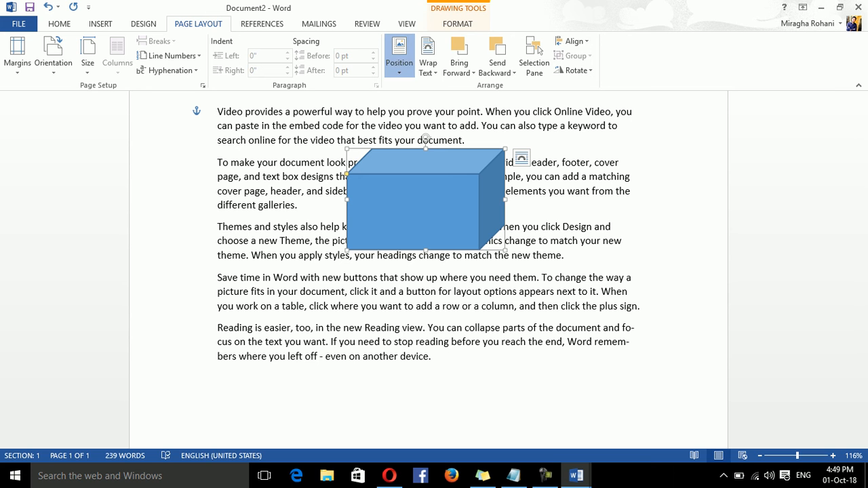
click(398, 57)
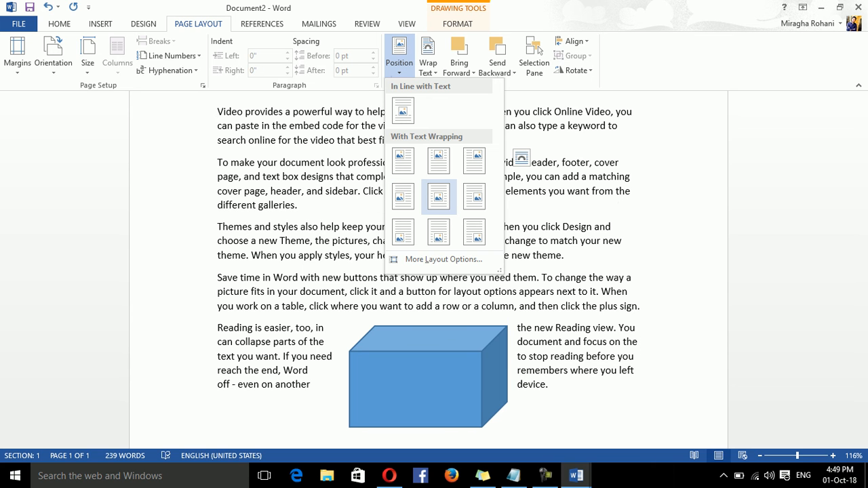
click(438, 161)
drag(863, 238, 863, 204)
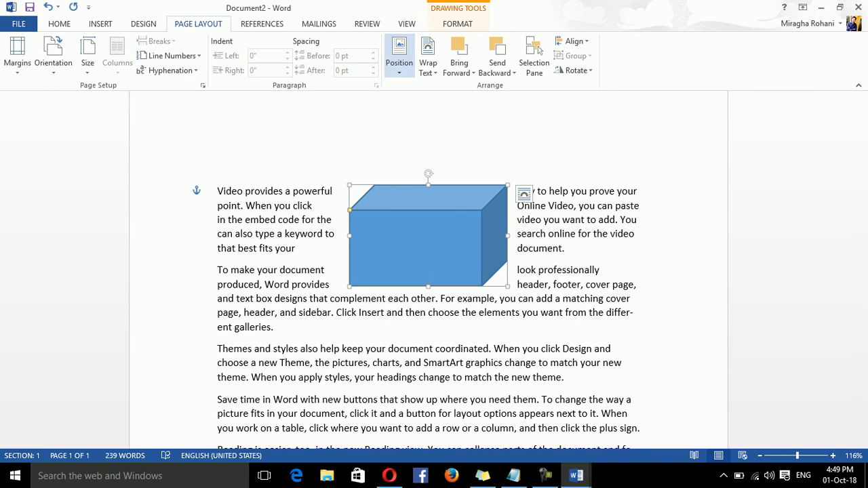
- Examine the position and text wrapping options available for the cube, and leave the shape deselected
click(398, 56)
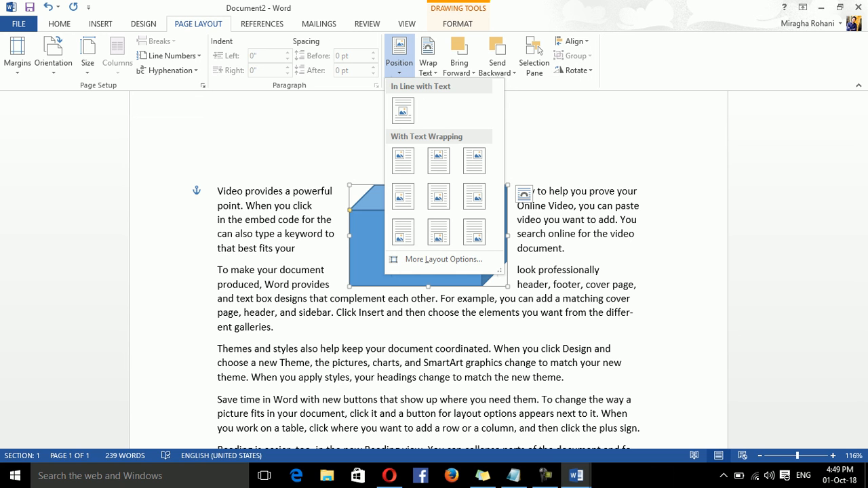
click(428, 57)
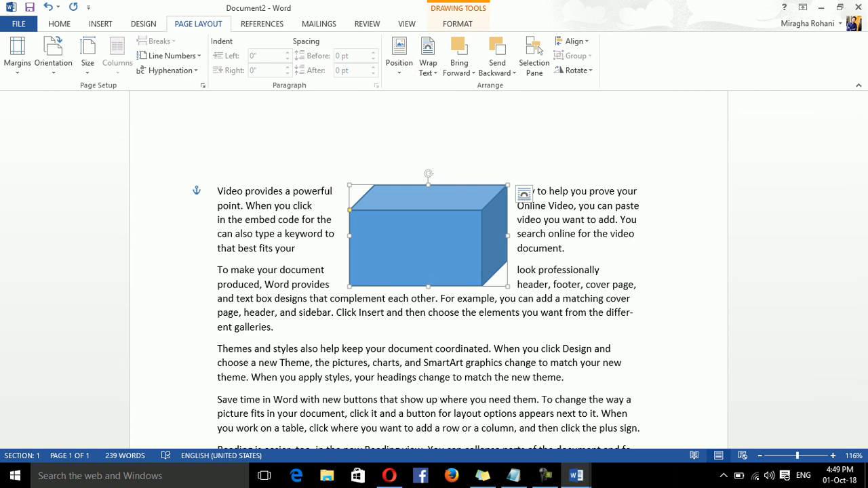
click(399, 55)
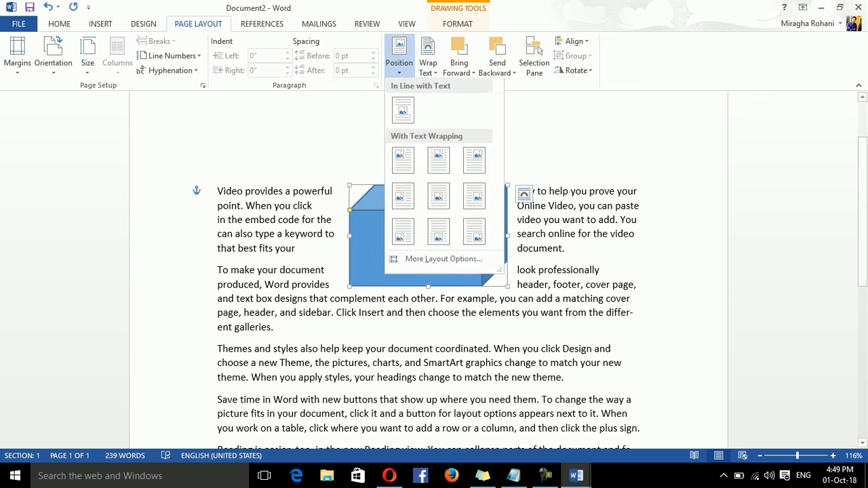
click(427, 57)
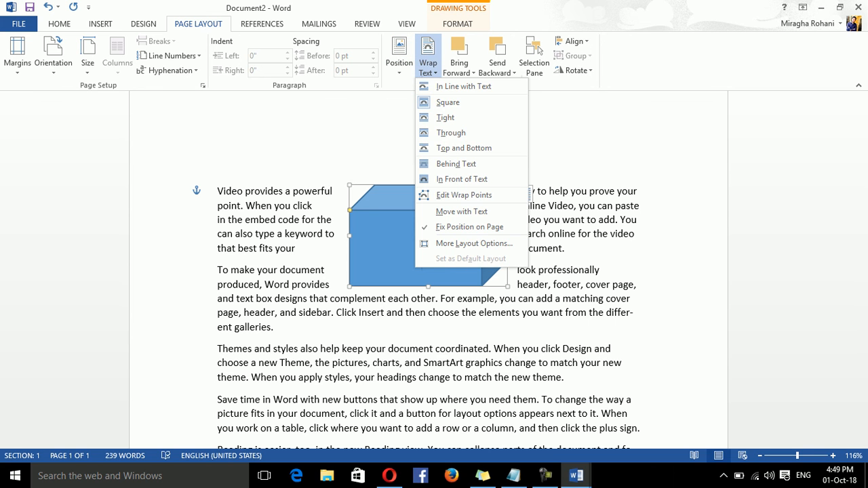
key(Escape)
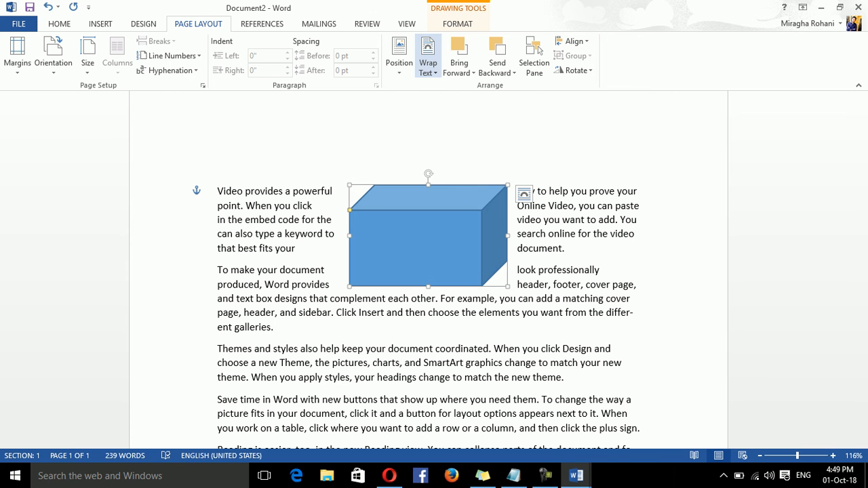
click(428, 57)
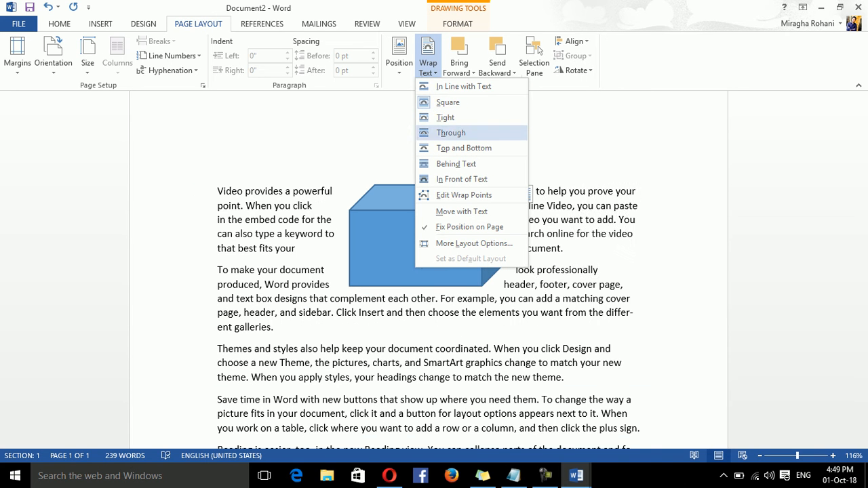
key(Escape)
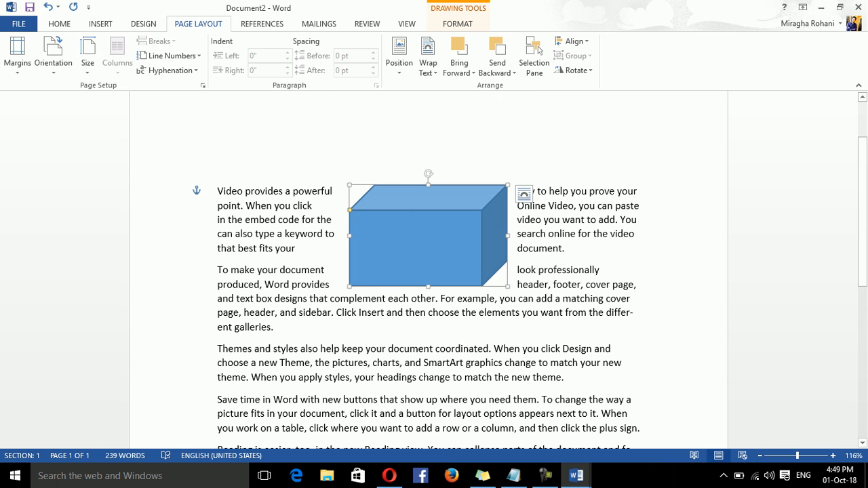
key(Escape)
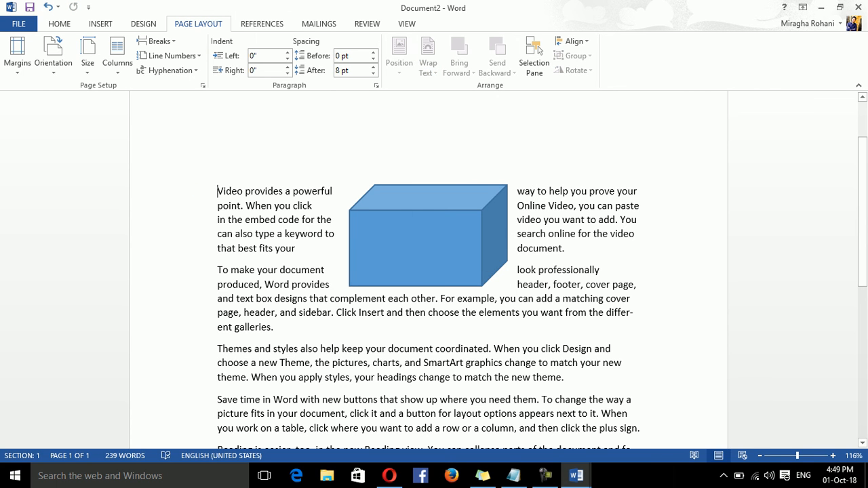
- Insert 50 paragraphs of sample text above the first paragraph with =rand(50)
key(Return)
text(=rand()
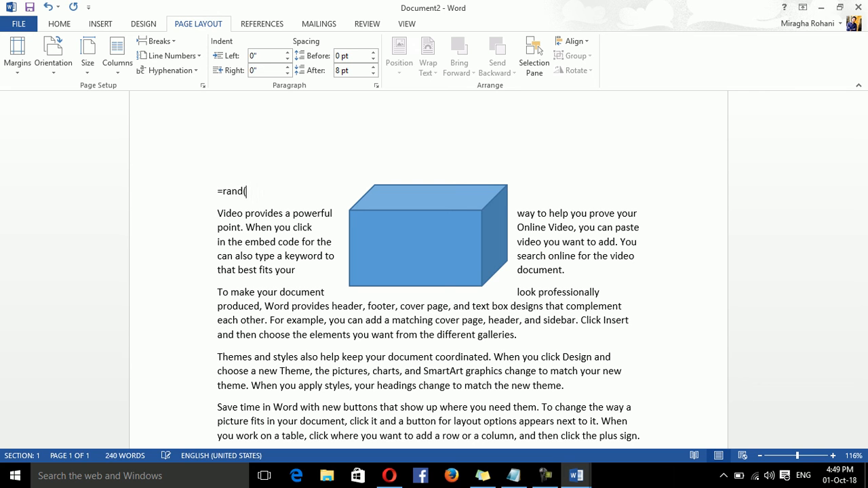
text(50))
key(Return)
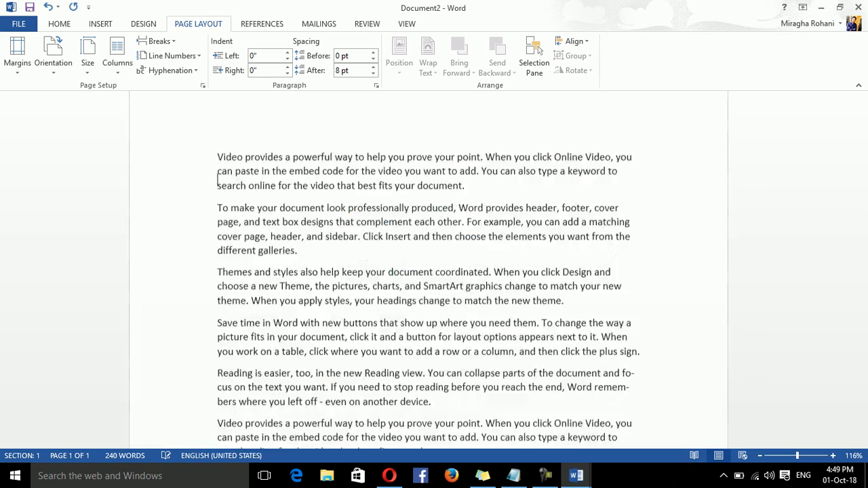
- Move the cube on page 6 to the page's horizontal centre, level with the top of the "To make your document" paragraph
mouse_move(862, 384)
mouse_down()
mouse_move(862, 208)
mouse_move(862, 396)
mouse_up()
mouse_move(427, 292)
mouse_down()
mouse_move(429, 98)
mouse_move(474, 208)
mouse_move(474, 136)
mouse_move(470, 365)
mouse_move(463, 410)
mouse_move(440, 407)
mouse_up()
mouse_move(862, 392)
mouse_down()
mouse_move(862, 412)
mouse_move(862, 402)
mouse_up()
mouse_move(441, 278)
mouse_down()
mouse_move(428, 298)
mouse_move(376, 301)
mouse_move(502, 299)
mouse_move(429, 215)
mouse_move(350, 352)
mouse_move(373, 411)
mouse_move(481, 392)
mouse_move(429, 279)
mouse_up()
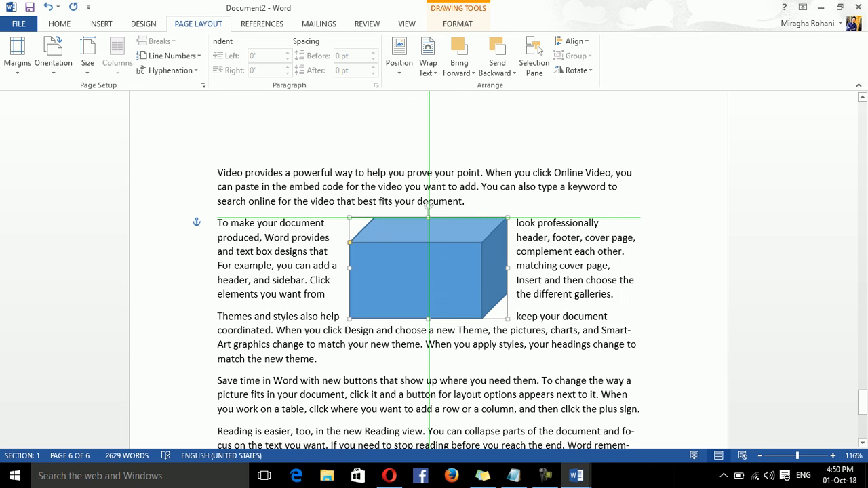
- Try the Through and the Top and Bottom text wrapping styles on the cube
drag(428, 205, 429, 205)
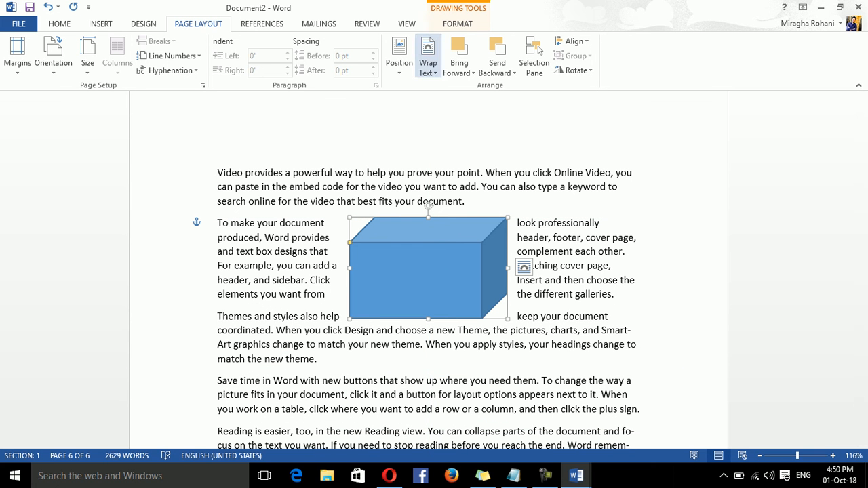
click(428, 58)
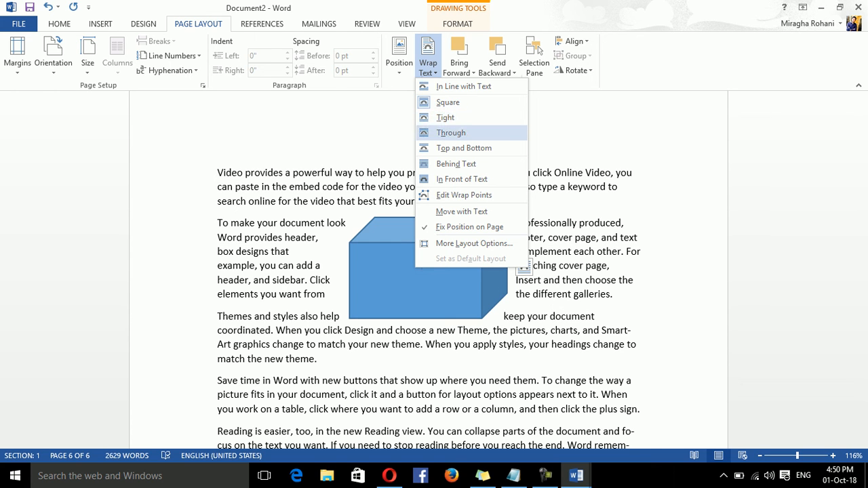
click(451, 133)
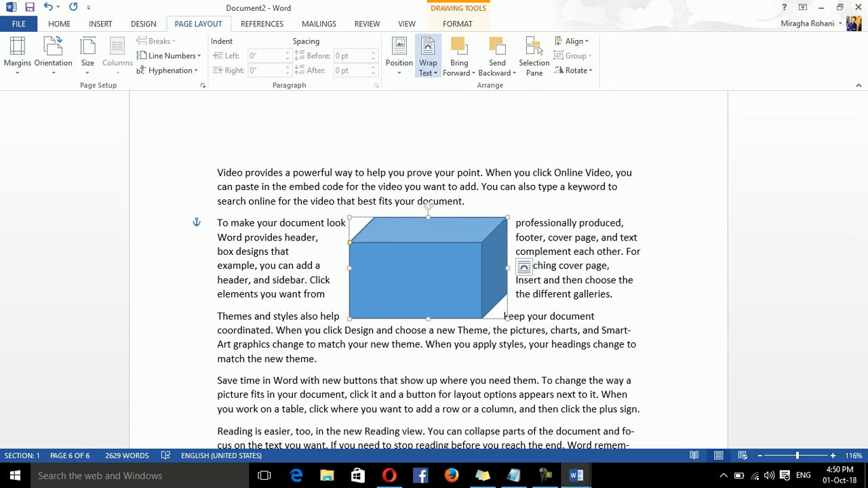
click(428, 63)
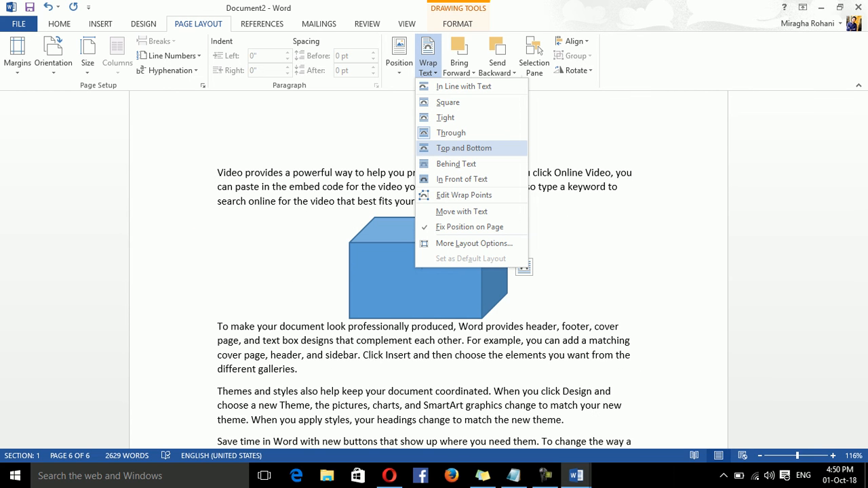
click(464, 148)
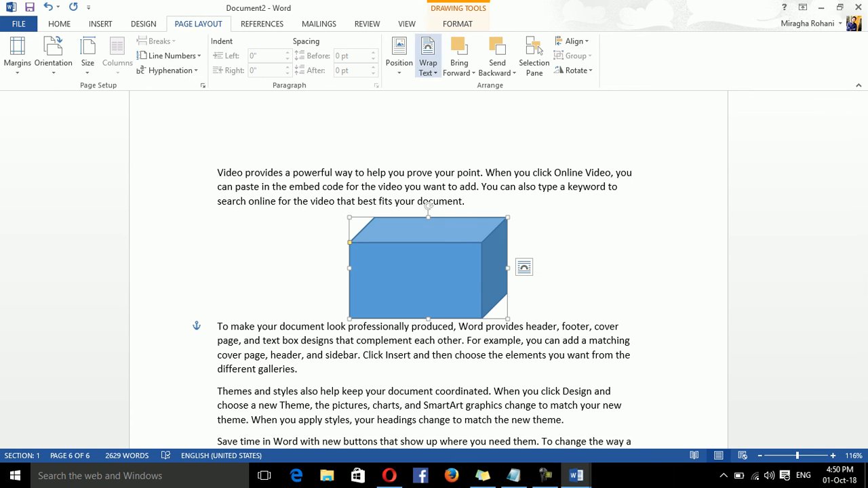
- Try placing the cube behind the text and in front of the text
click(428, 63)
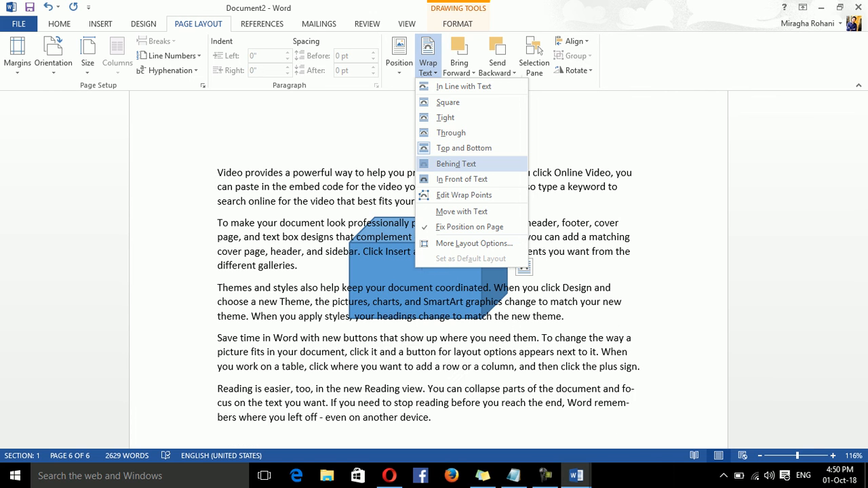
click(456, 164)
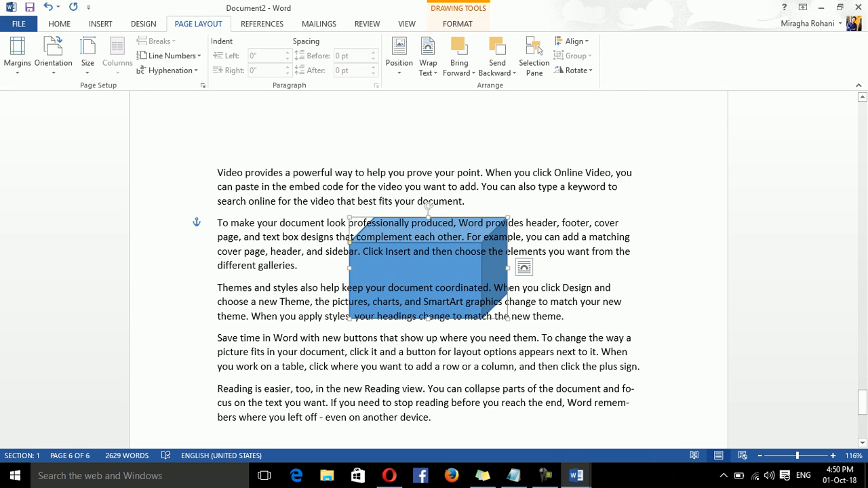
click(428, 62)
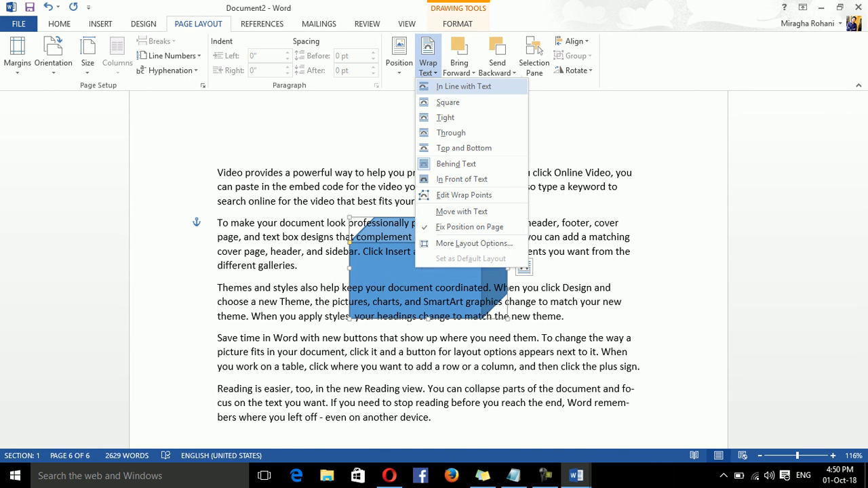
click(461, 179)
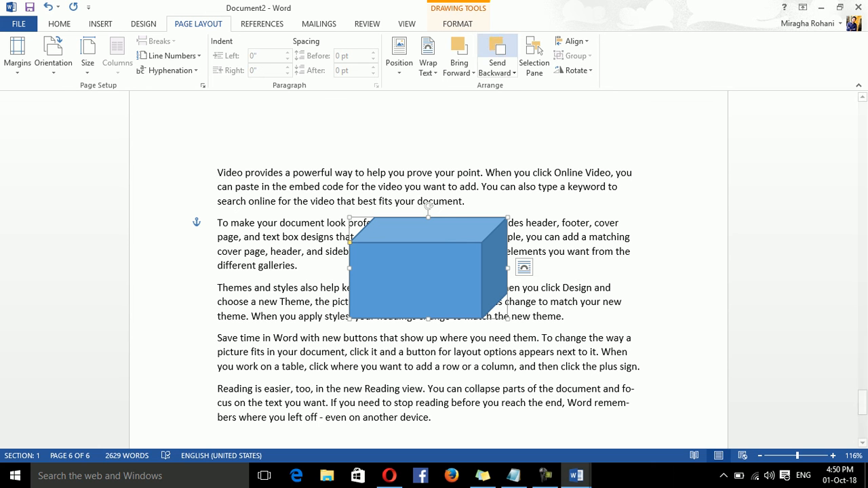
- Set the cube's wrapping to Square and stretch its wrap boundary outward at the upper-right and upper-left corners
click(428, 63)
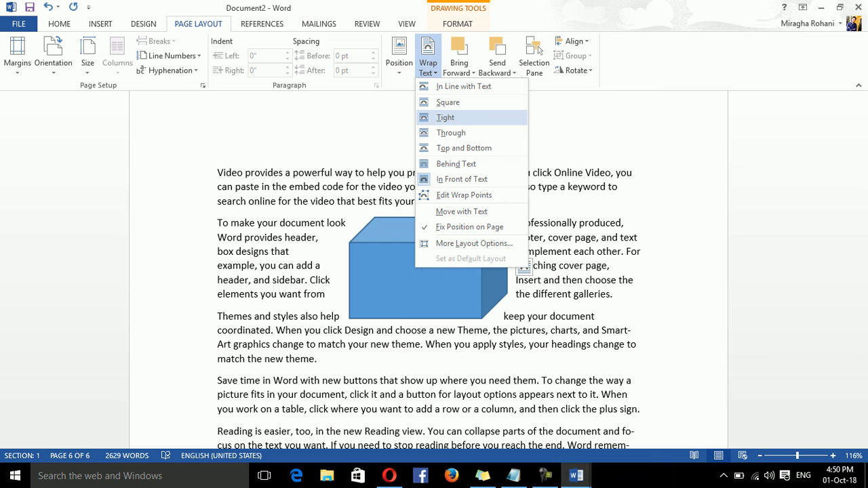
click(448, 102)
click(428, 62)
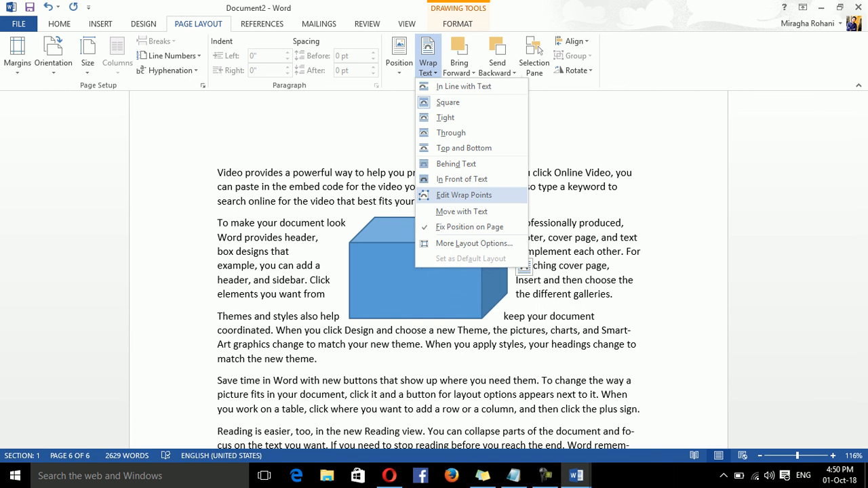
click(464, 194)
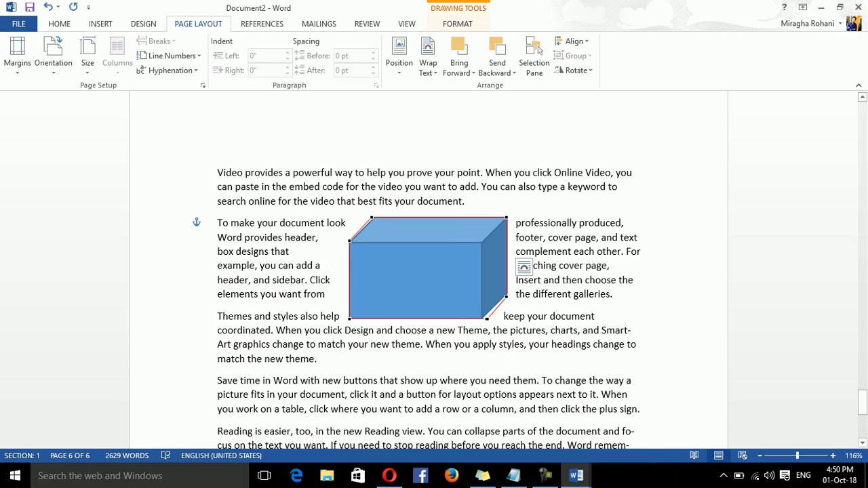
drag(507, 218, 577, 178)
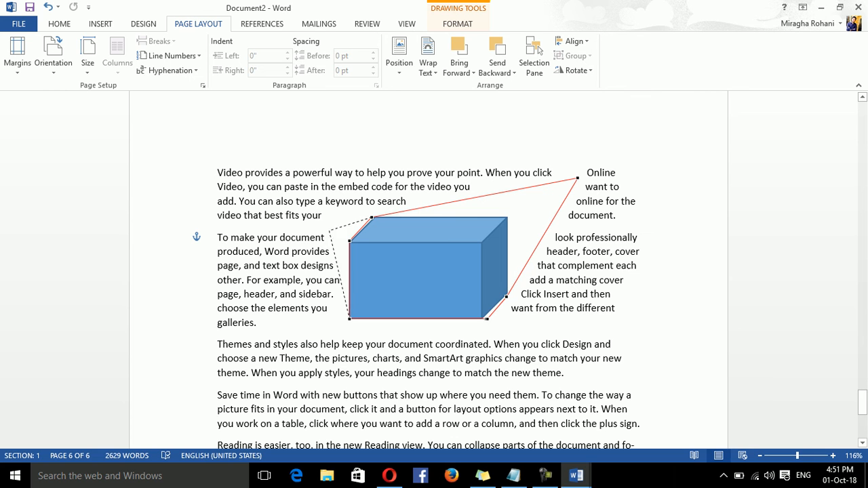
drag(349, 241, 279, 205)
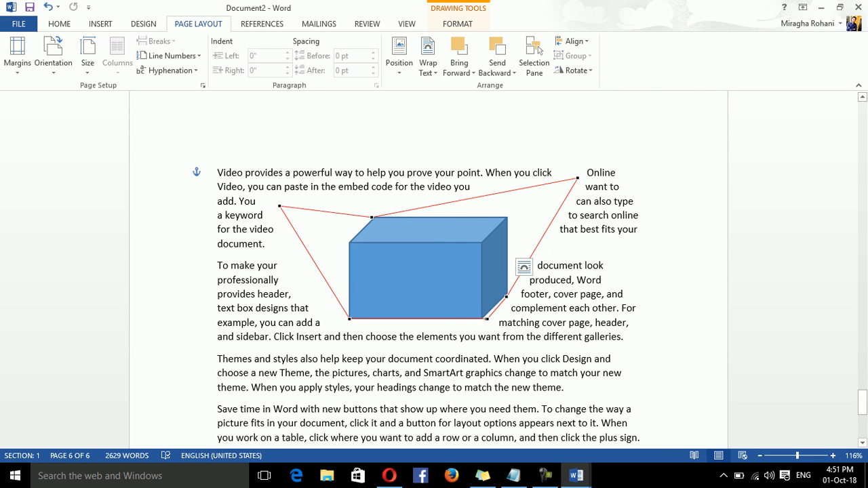
click(410, 336)
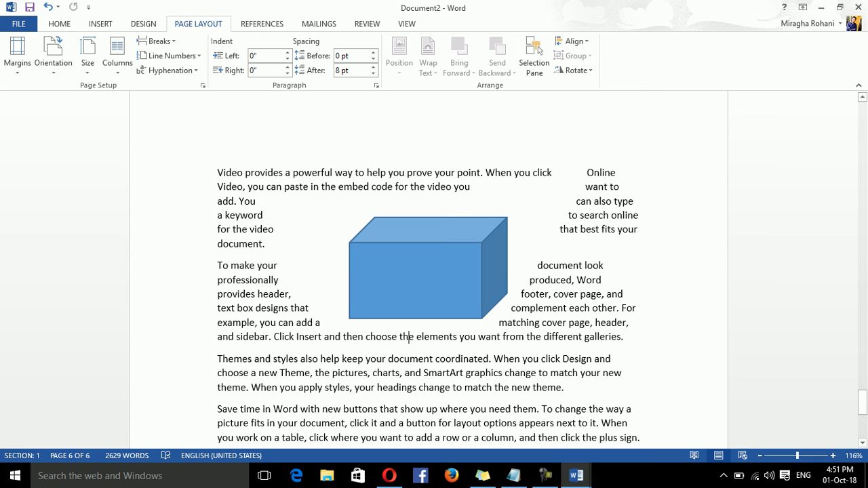
- Set the cube to move with text and shift it down and to the left, over the start of the "Themes and styles" paragraph
click(415, 278)
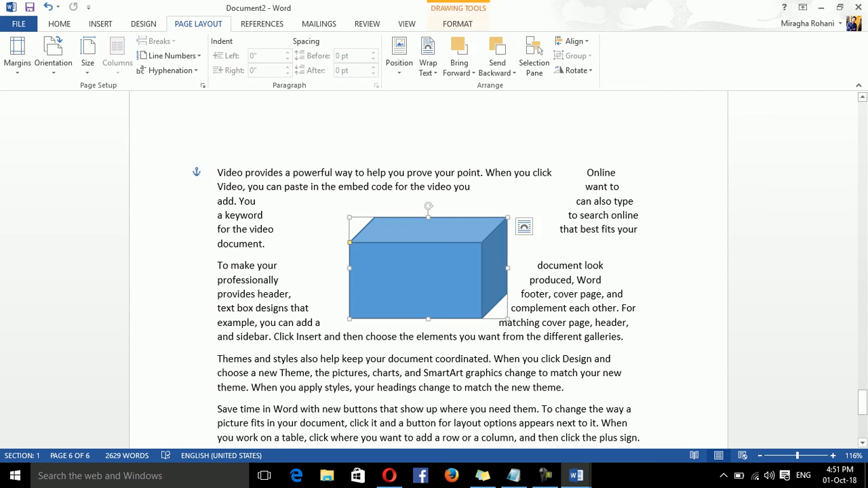
click(428, 58)
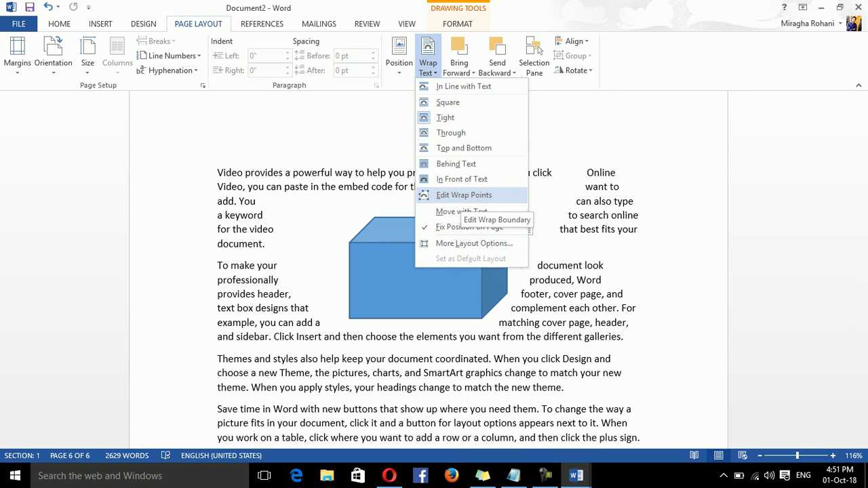
click(461, 211)
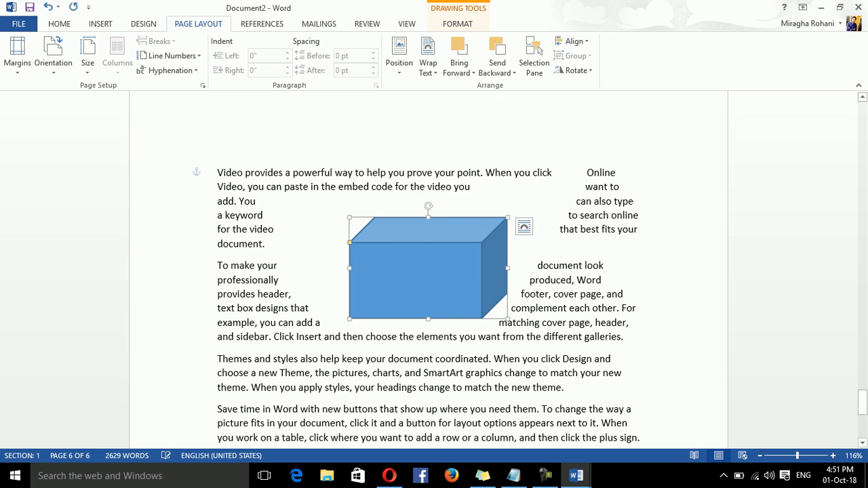
drag(420, 271, 356, 313)
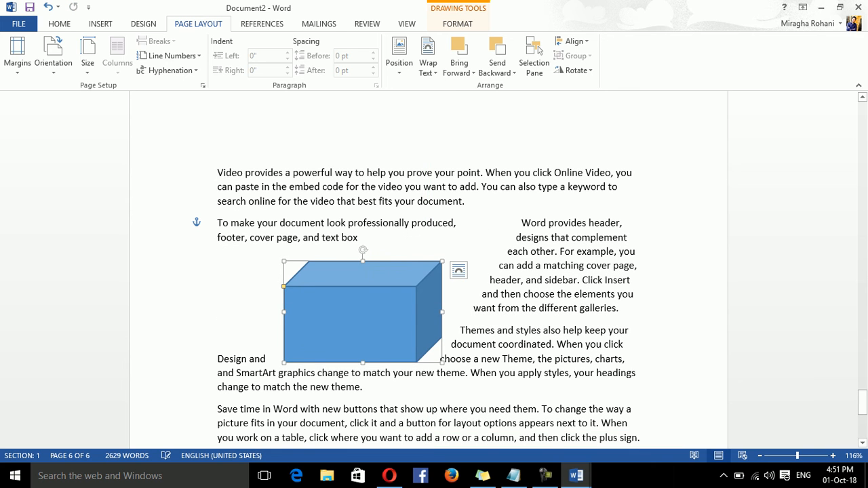
- Fix the cube's position on the page and review its size and text wrapping layout options without changing them
click(428, 54)
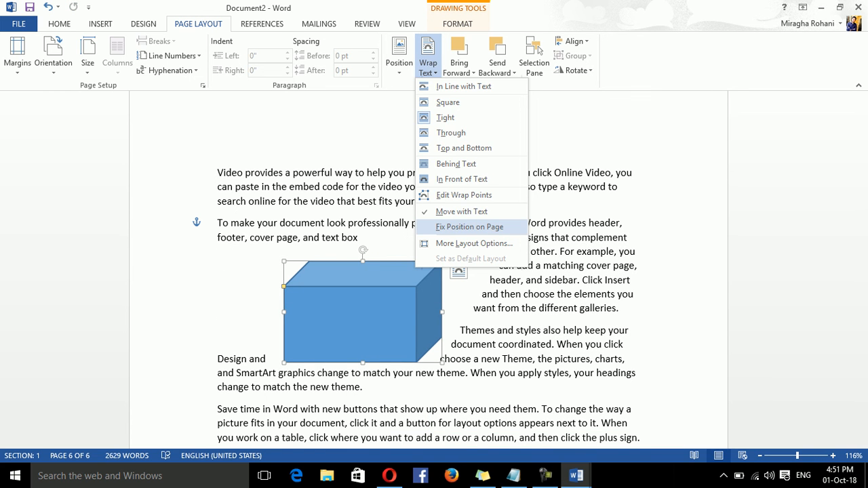
click(470, 226)
click(427, 55)
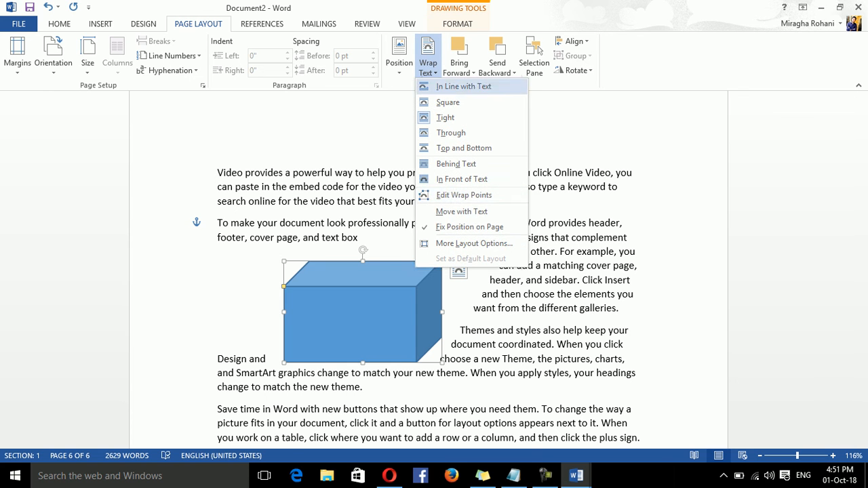
click(474, 242)
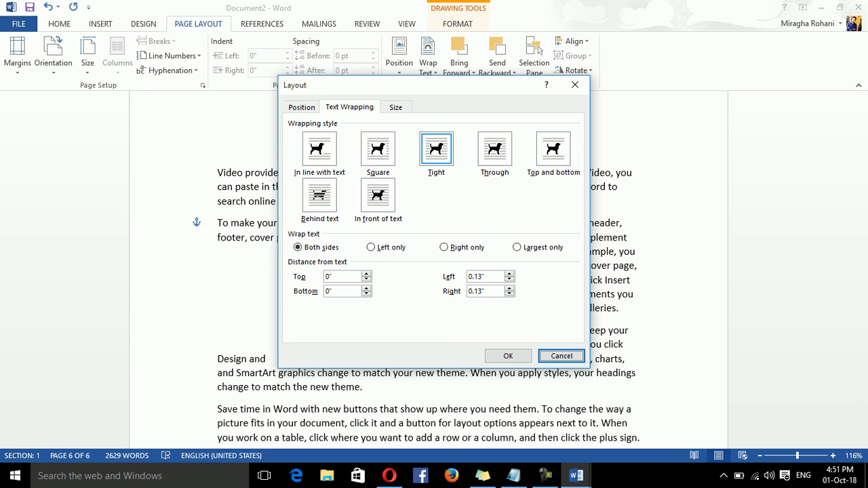
click(396, 107)
click(350, 108)
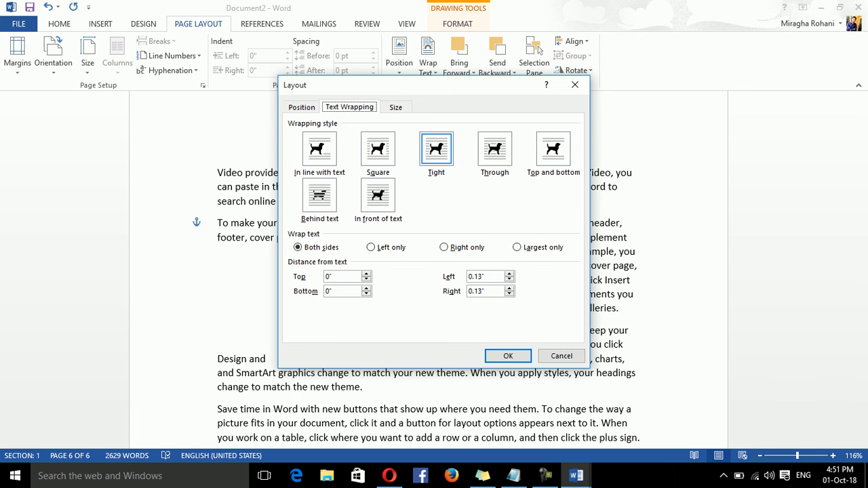
click(575, 84)
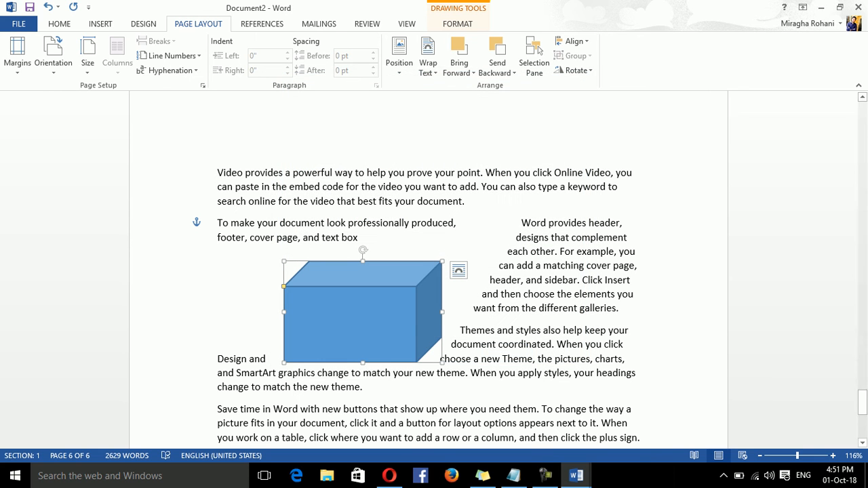
- Check the cube's Bring Forward options and apply the black filled shape style to it
click(459, 68)
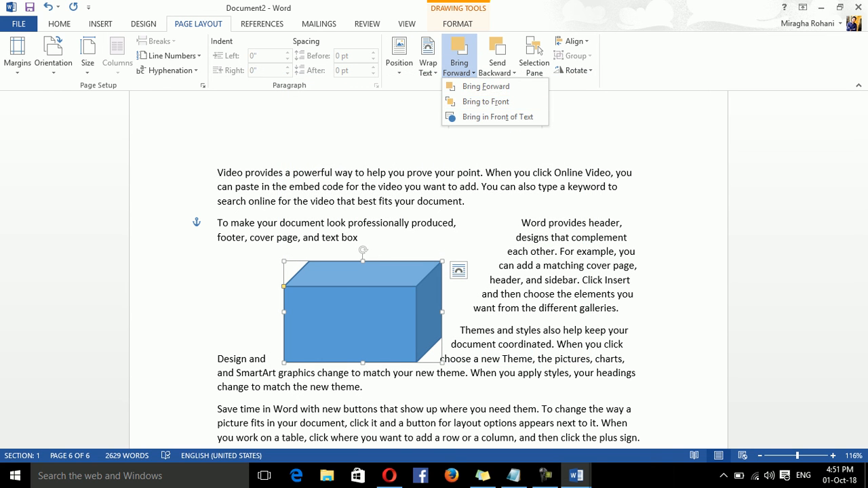
key(Escape)
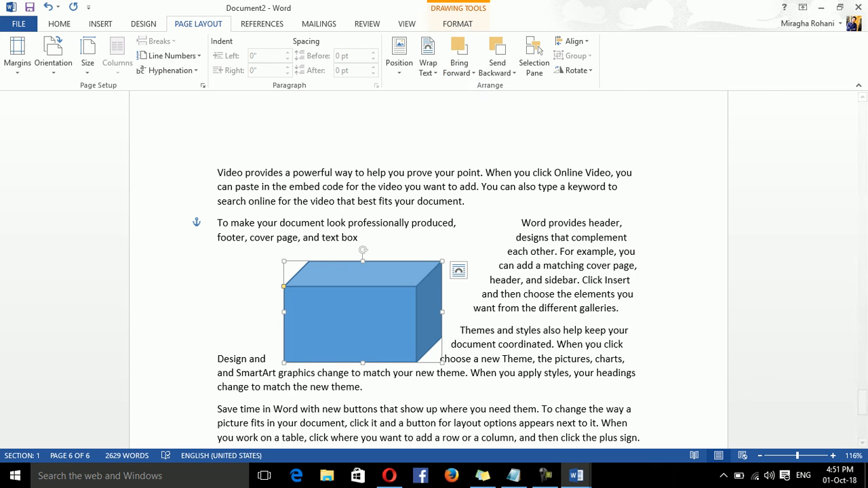
click(457, 24)
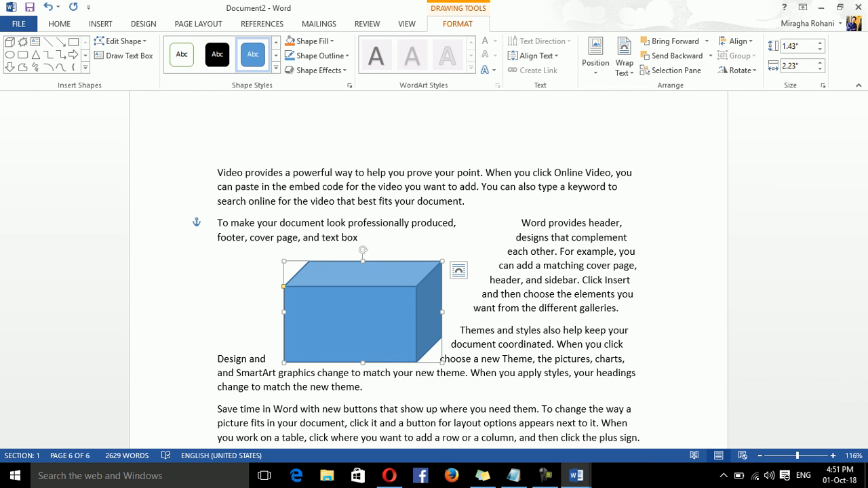
click(217, 55)
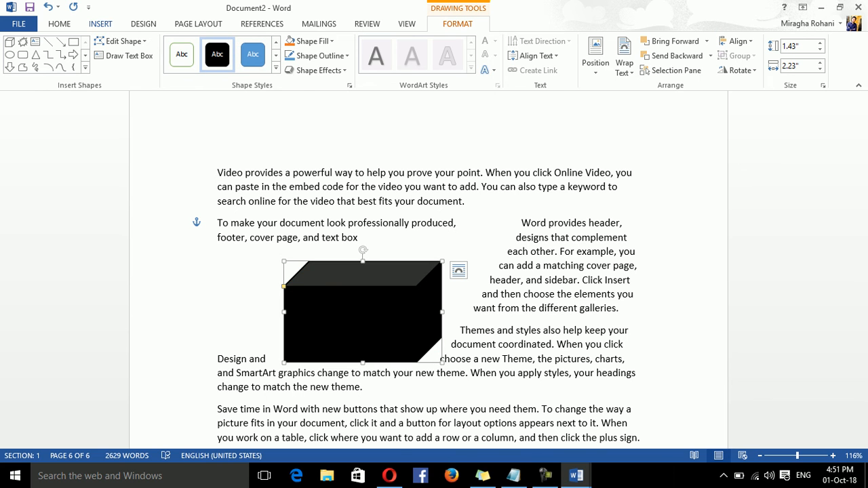
click(100, 24)
click(457, 24)
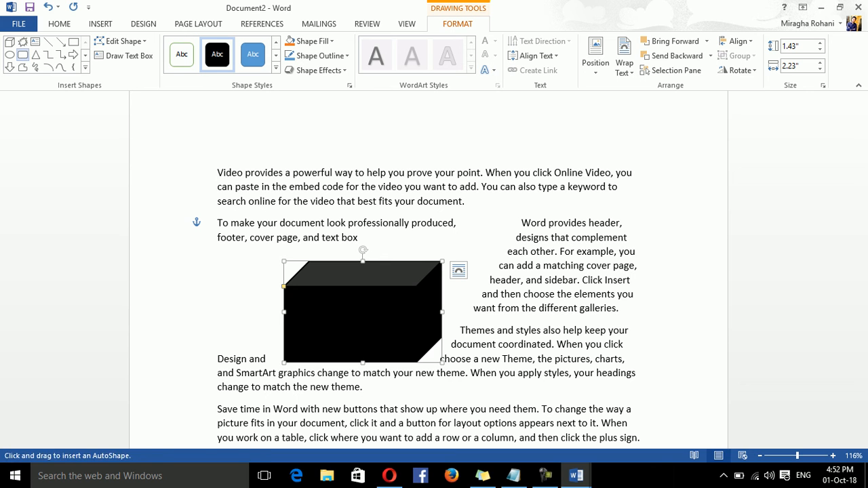
click(23, 55)
click(324, 201)
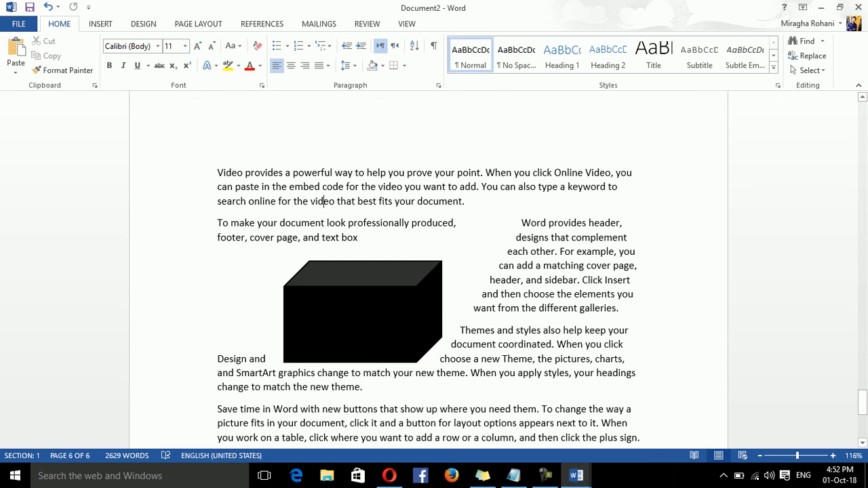
- Draw a flowchart Or shape about 2.49" high and 1.59" wide overlapping the cube's right side
click(362, 312)
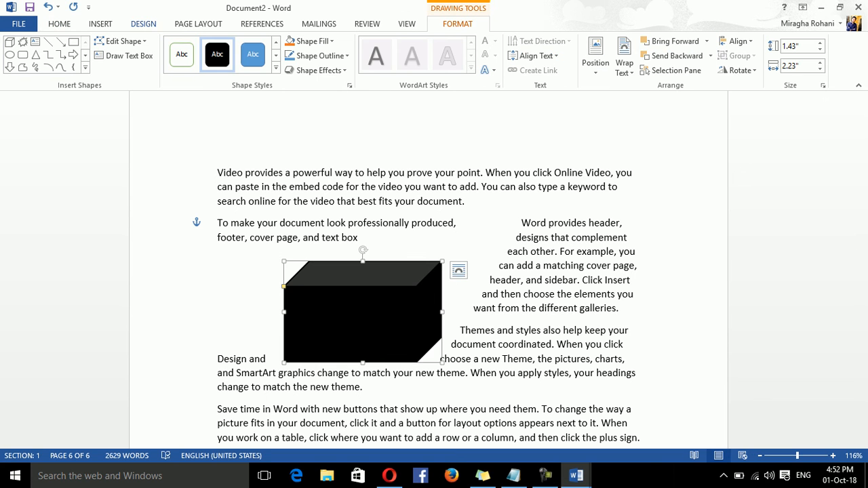
click(101, 24)
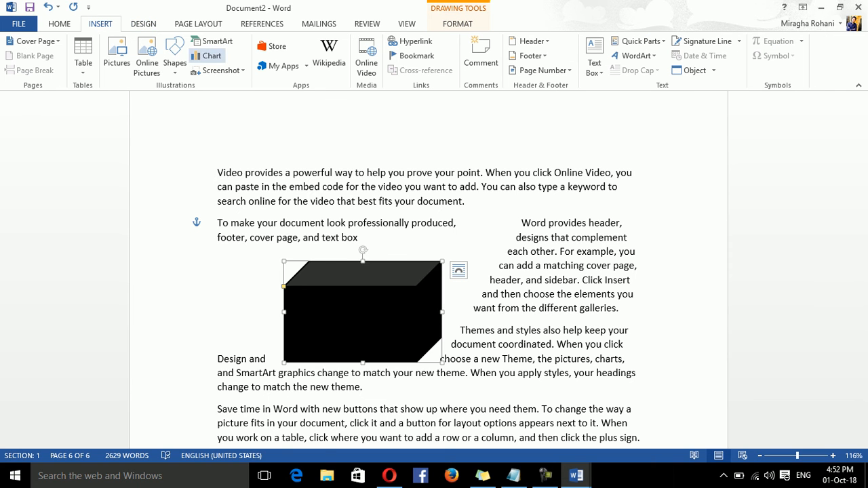
click(174, 54)
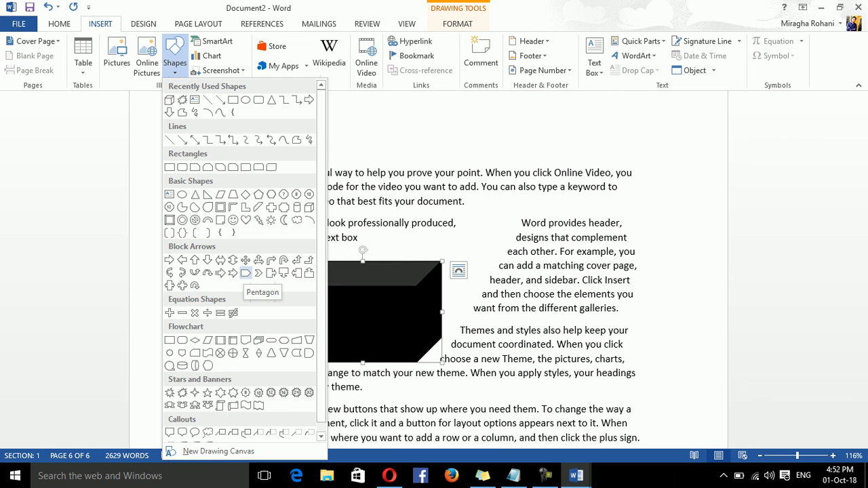
click(232, 353)
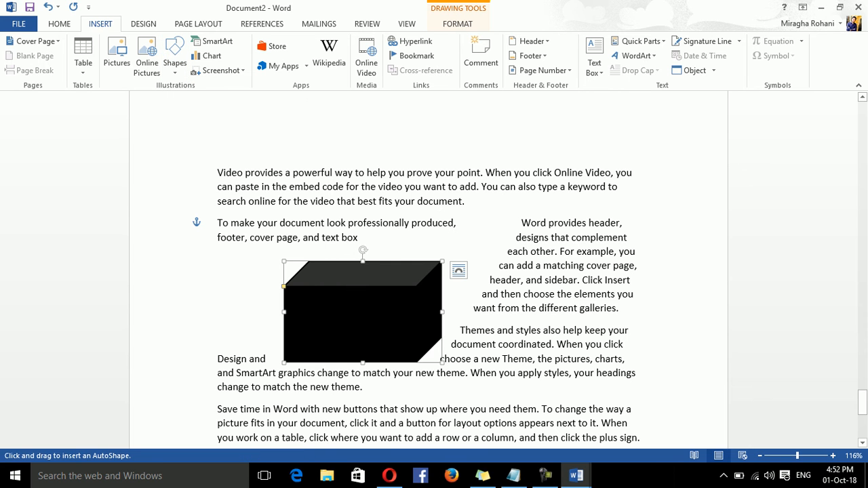
drag(412, 232, 526, 410)
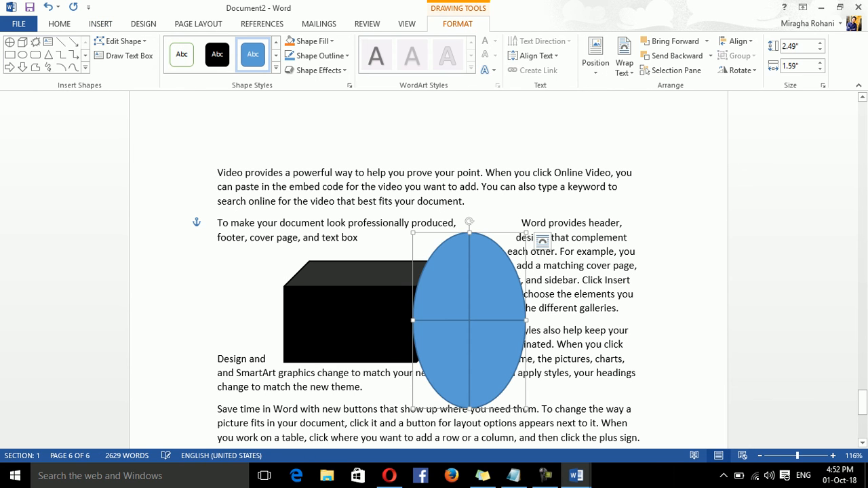
- Apply the gradient orange shape style to the Or shape and draw a Chord about 2.21" high and 1.42" wide overlapping its right side
click(276, 67)
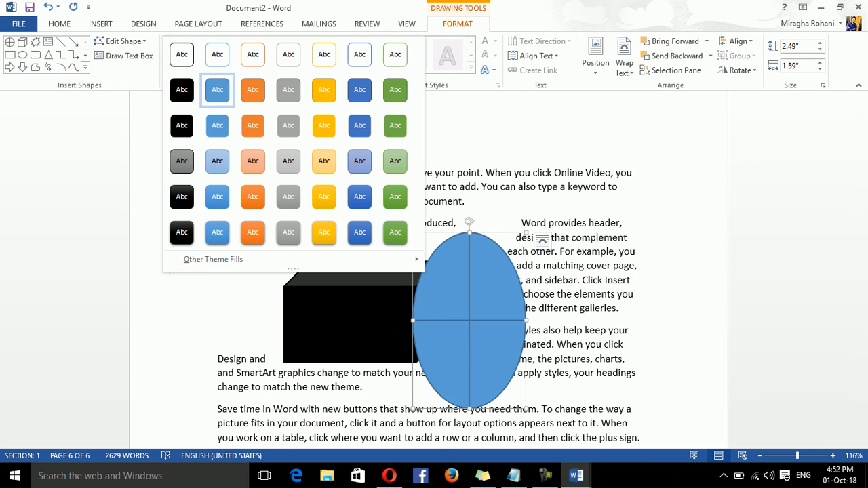
click(252, 196)
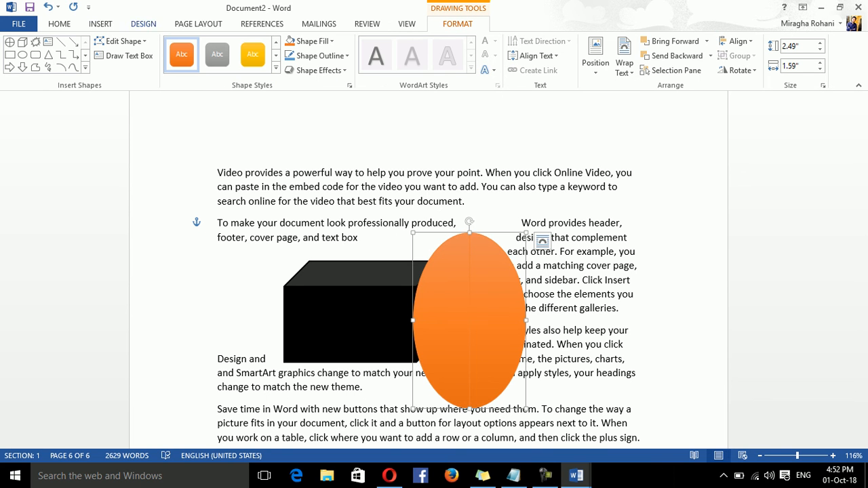
click(100, 24)
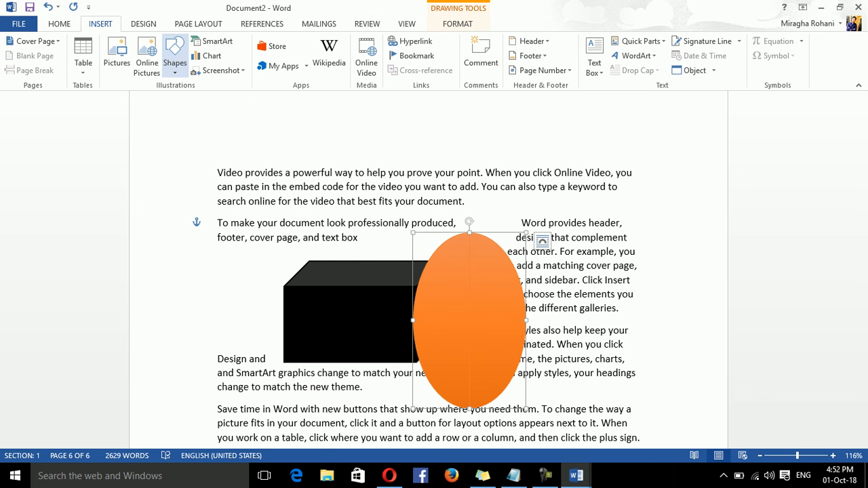
click(174, 54)
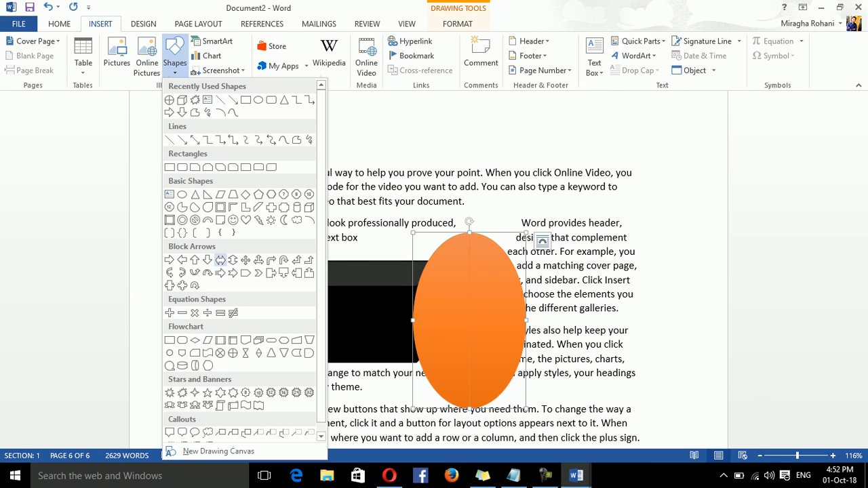
click(194, 207)
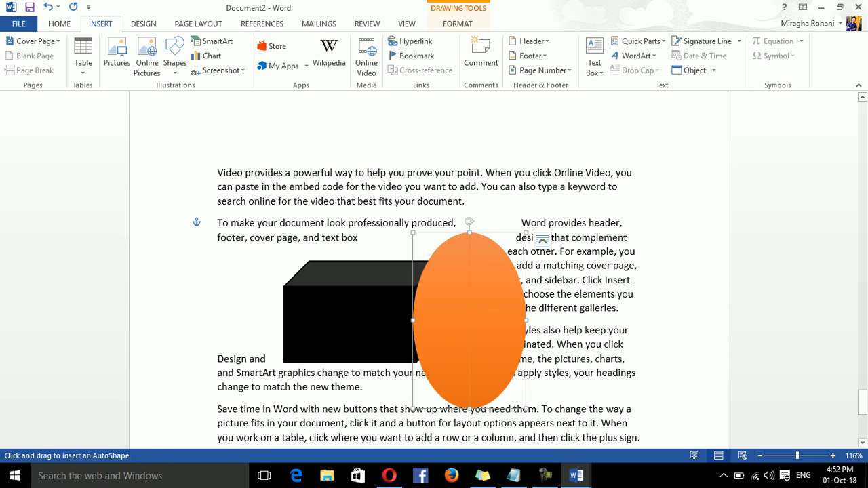
drag(501, 239, 602, 395)
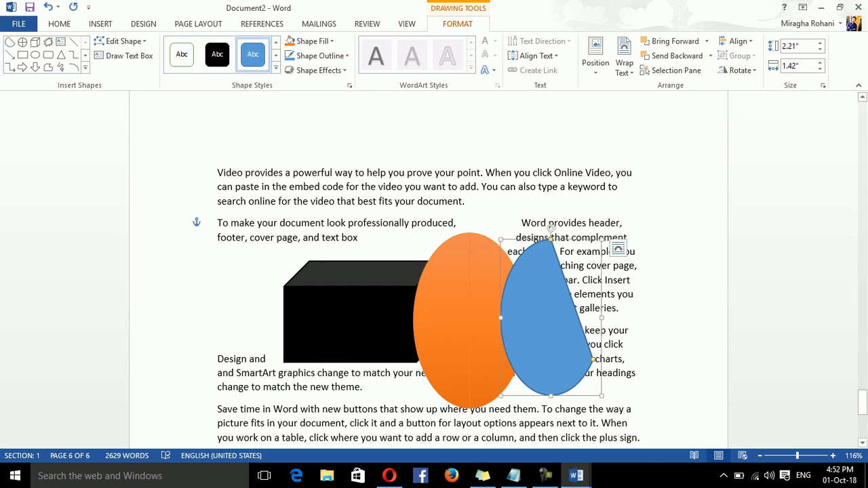
- Move the orange Or shape left over the cube, and the blue chord down and left over the Or shape
click(468, 318)
drag(468, 318, 398, 322)
drag(543, 319, 441, 342)
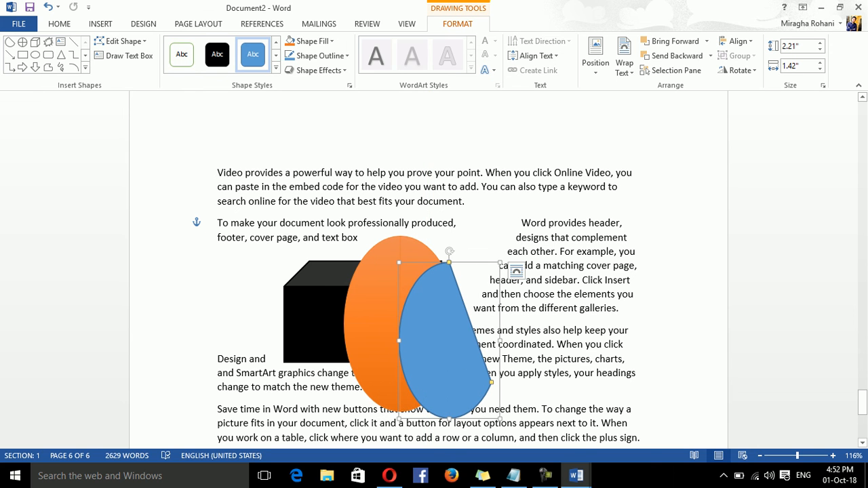
- Bring the orange Or shape to the front and apply Bring Forward to it once more
click(376, 325)
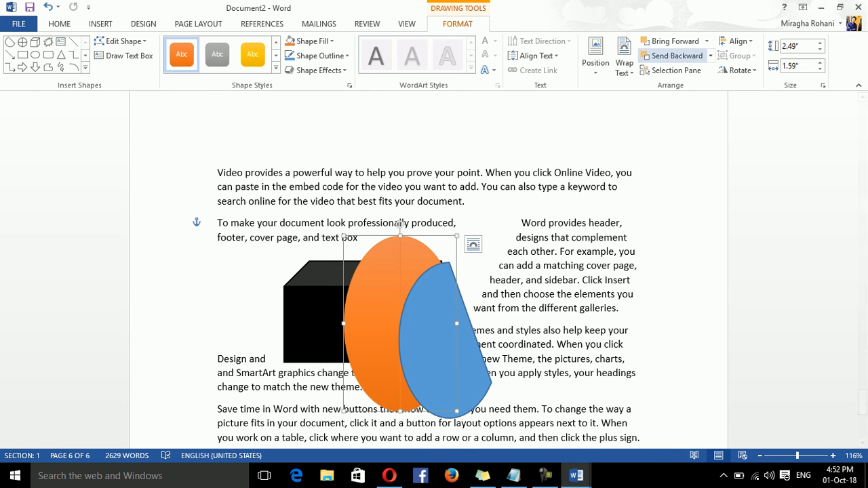
click(706, 42)
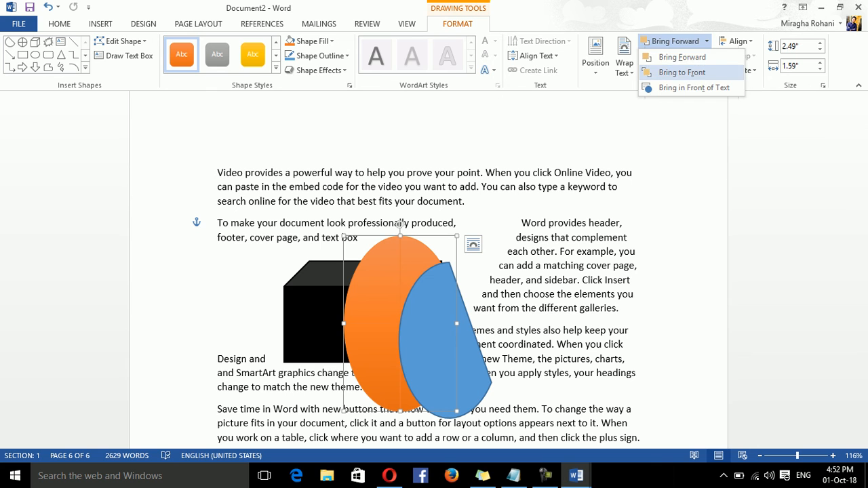
click(682, 72)
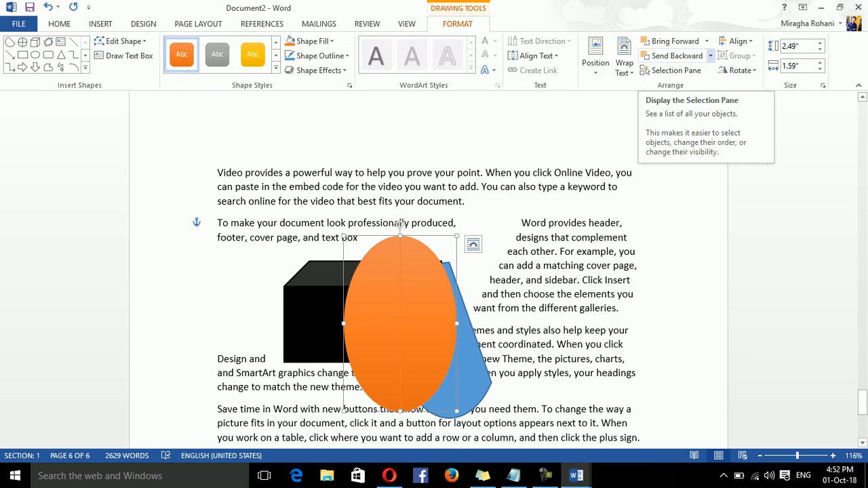
click(706, 41)
click(681, 57)
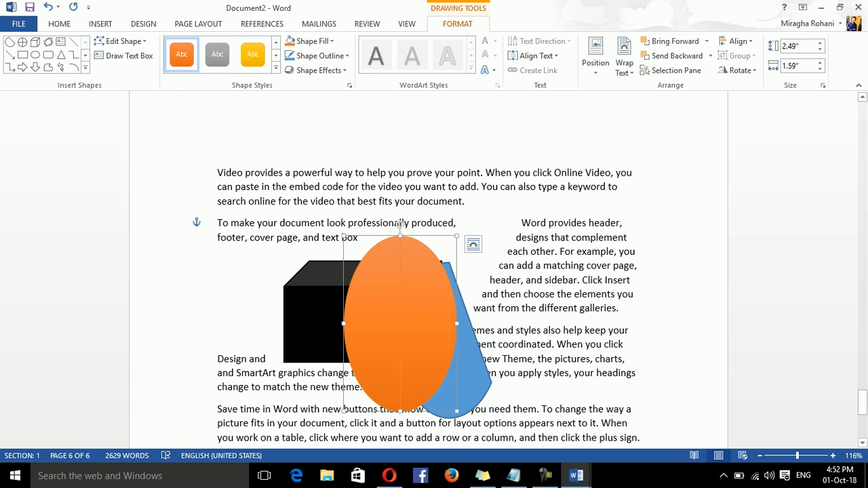
- Bring the blue chord forward one level so it overlaps the orange Or shape
click(468, 366)
click(706, 41)
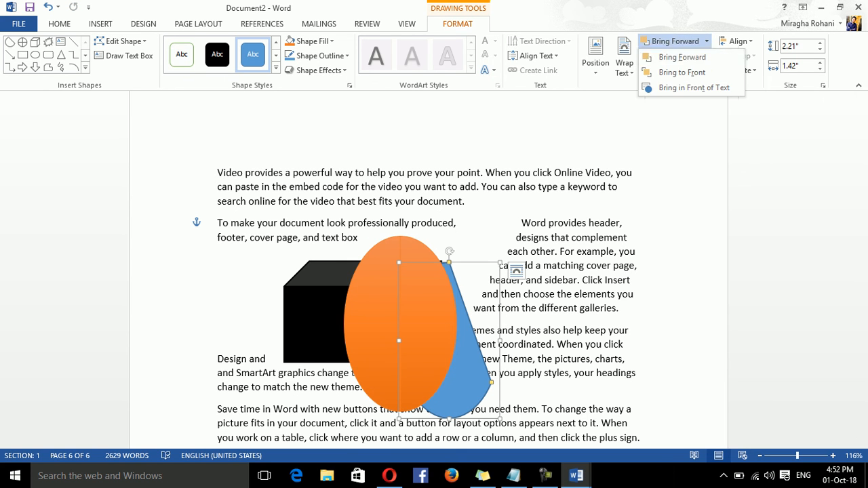
click(672, 54)
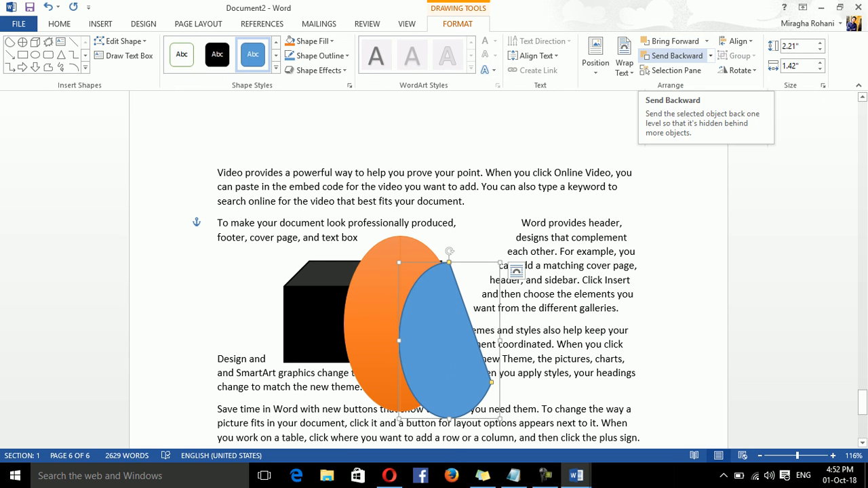
click(706, 41)
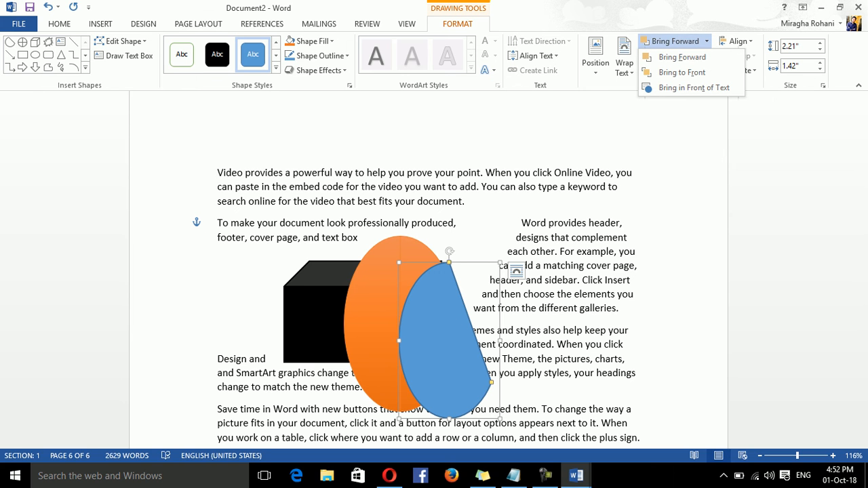
- Bring the black cube to the front of the other two shapes
click(315, 319)
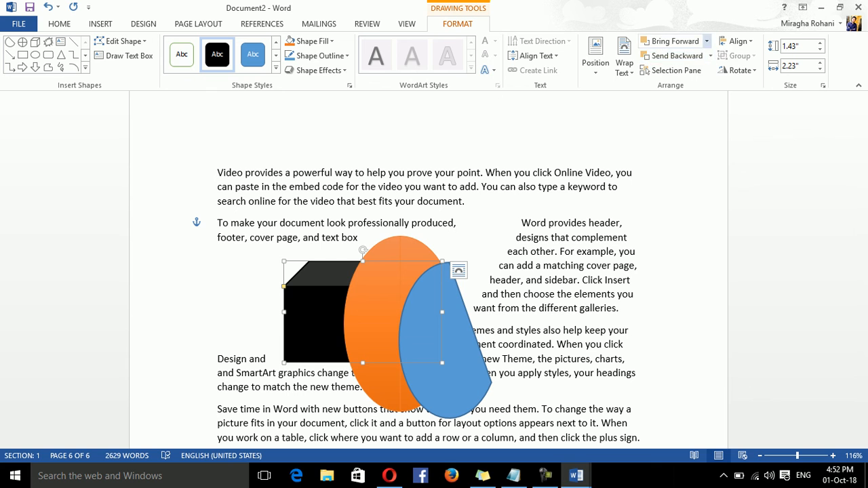
click(706, 41)
click(668, 59)
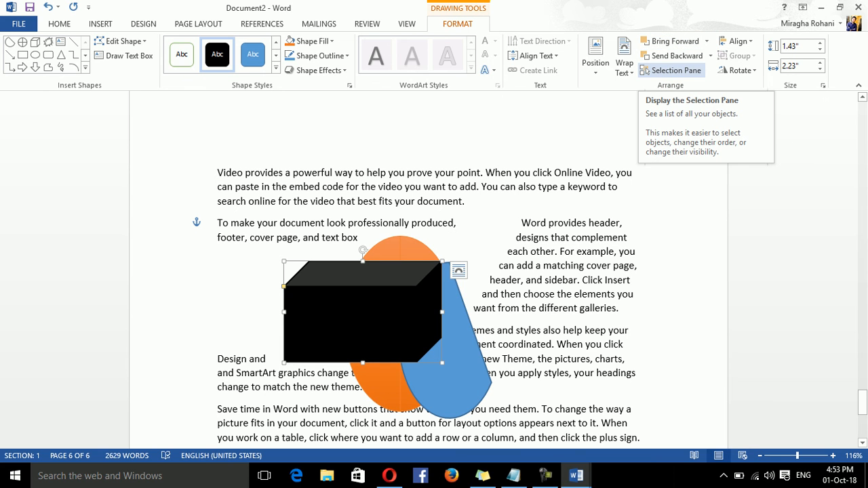
- Send the cube backward one level behind the chord, and send it to the back of all shapes
click(710, 55)
click(647, 71)
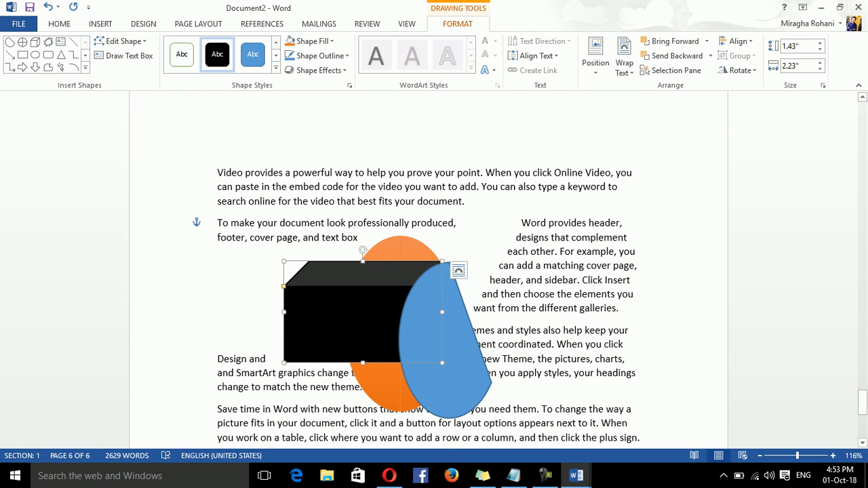
click(710, 55)
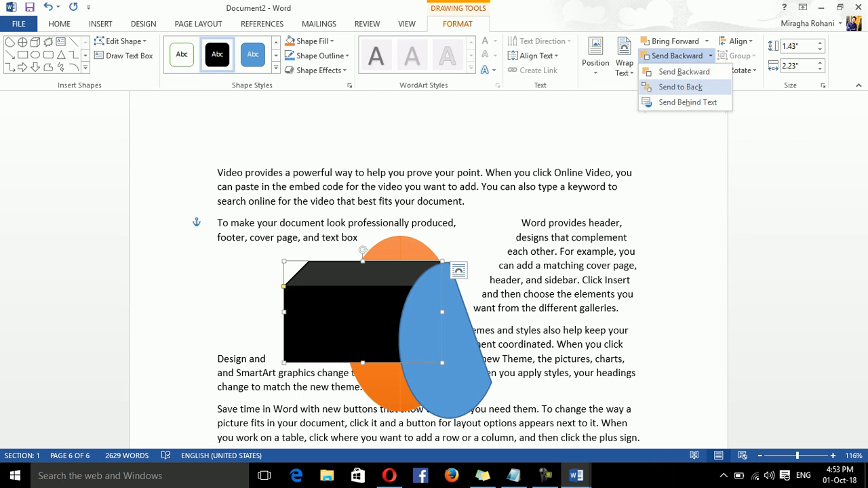
click(680, 87)
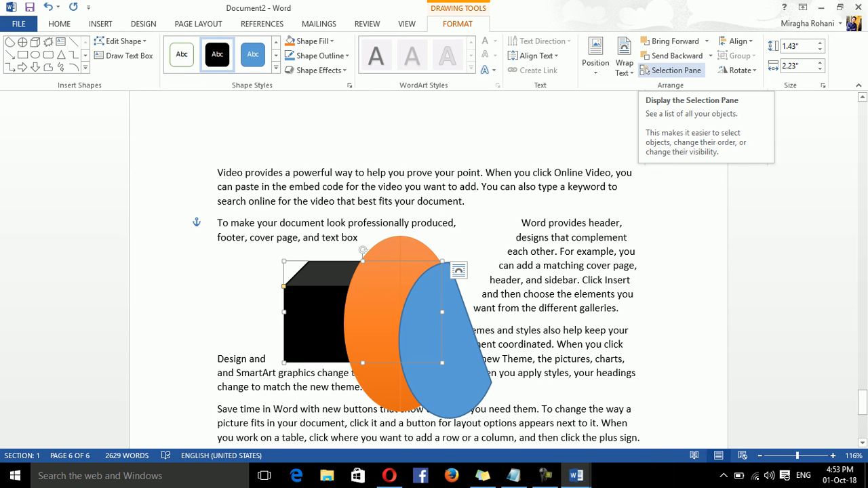
- Display the list of drawing objects with the Selection Pane, hide all the shapes and show them all again
click(671, 70)
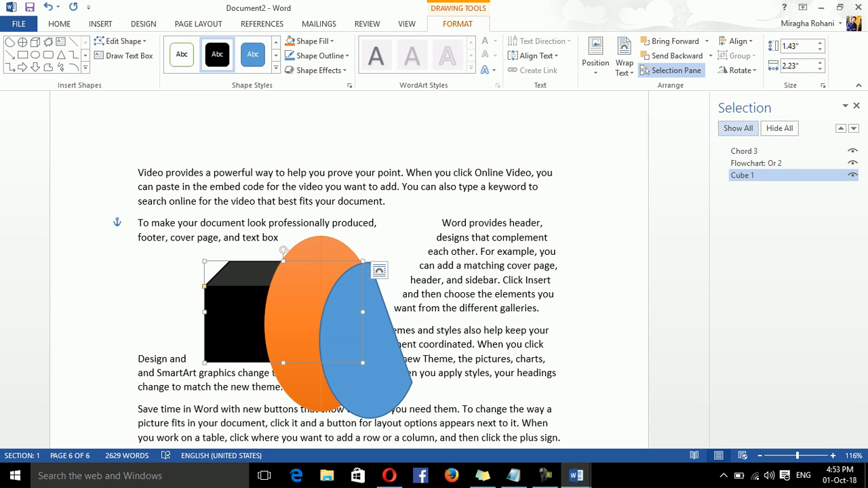
click(779, 128)
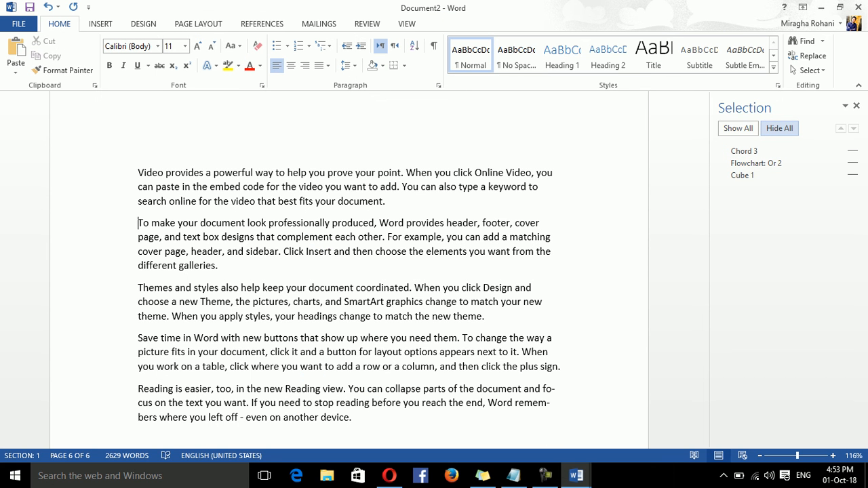
click(738, 128)
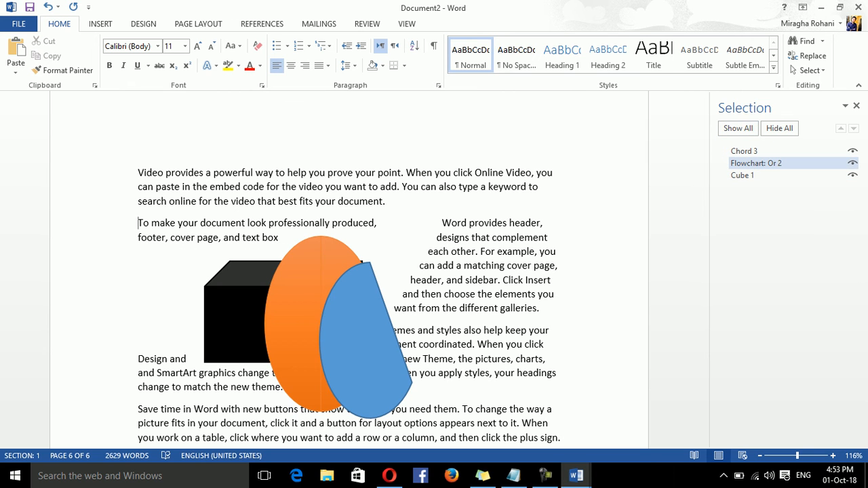
- Hide the Flowchart: Or 2 and Cube 1 shapes individually, and make all shapes visible again
click(853, 162)
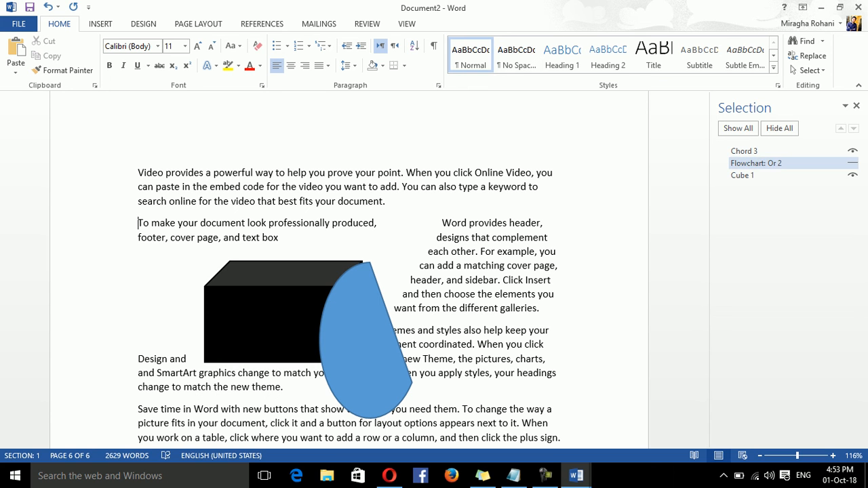
click(853, 175)
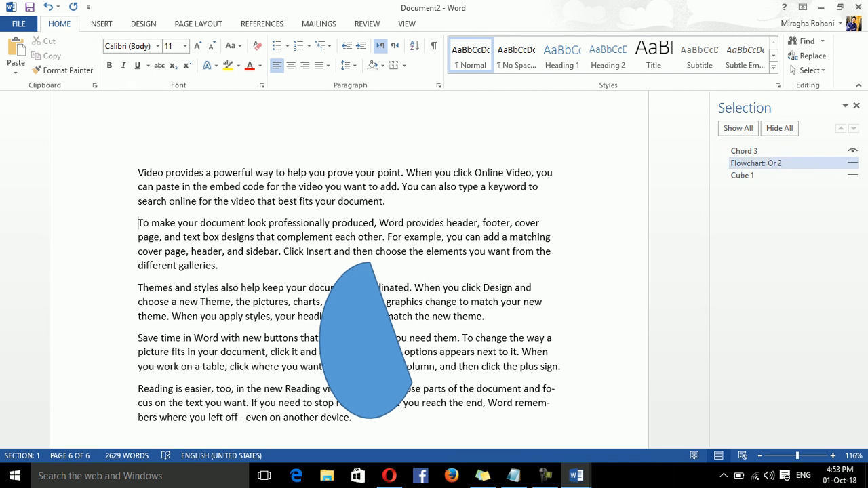
click(738, 128)
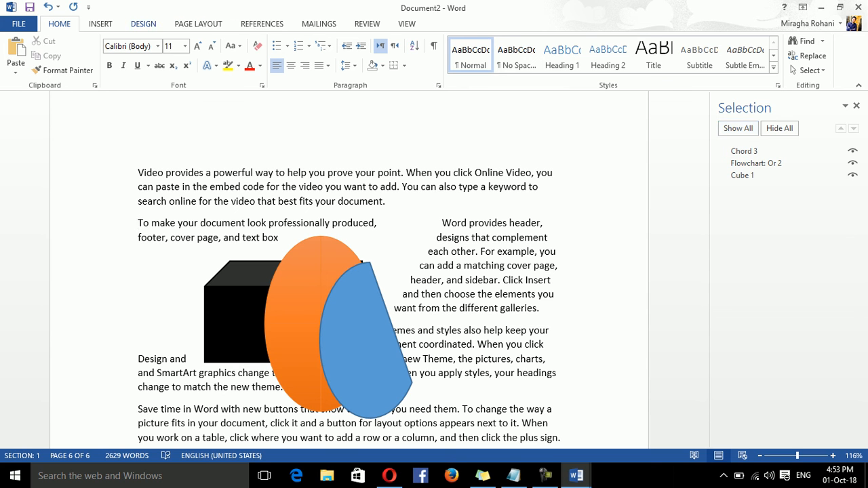
- Review the Align options in the page layout settings without changing them, and close the Selection Pane
click(198, 24)
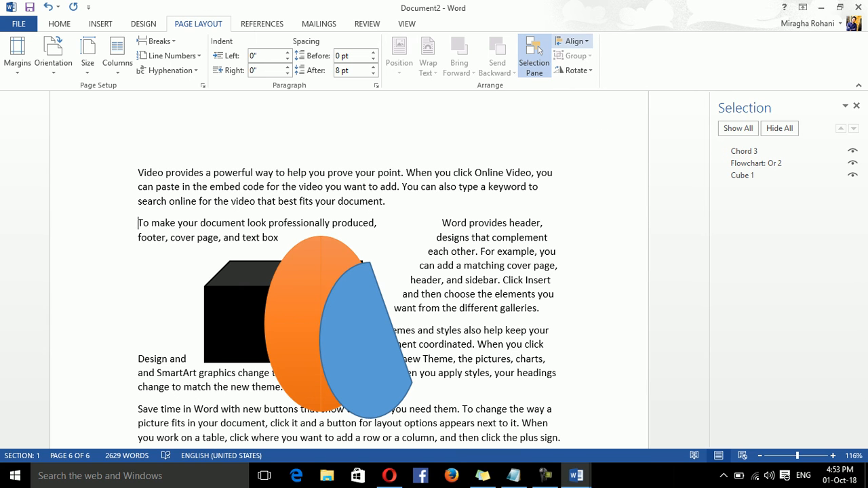
click(573, 41)
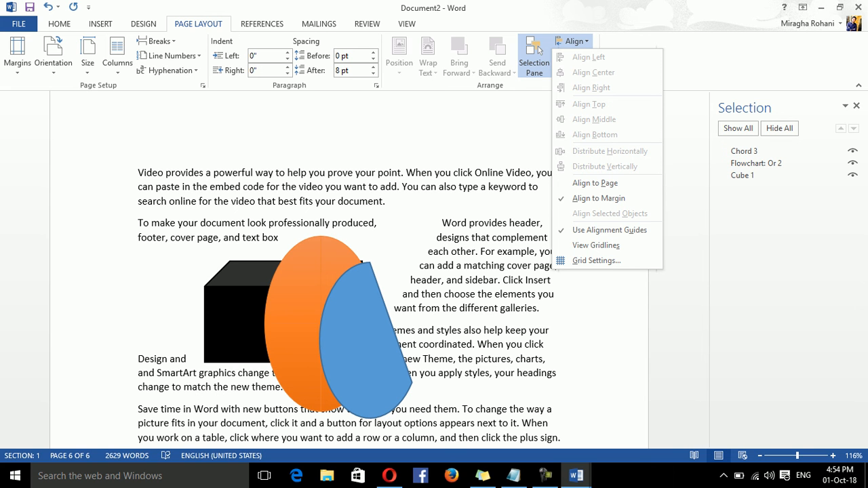
click(503, 280)
click(502, 280)
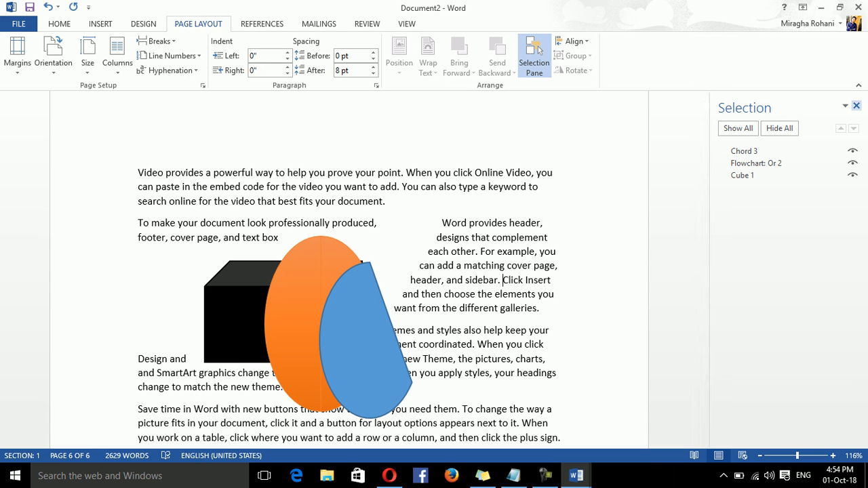
click(534, 58)
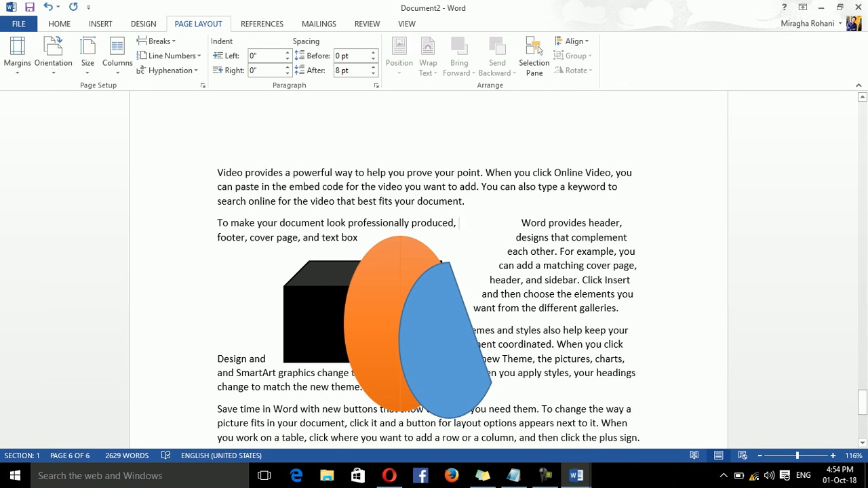
- Spread the shapes apart: the chord up and right, the Or shape down and right, and the cube slightly up and right
drag(445, 339, 578, 257)
drag(393, 325, 484, 355)
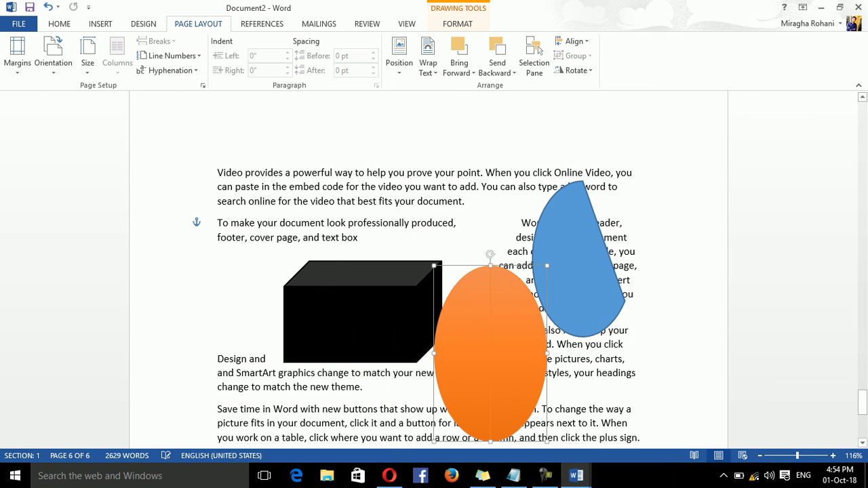
drag(360, 319, 394, 283)
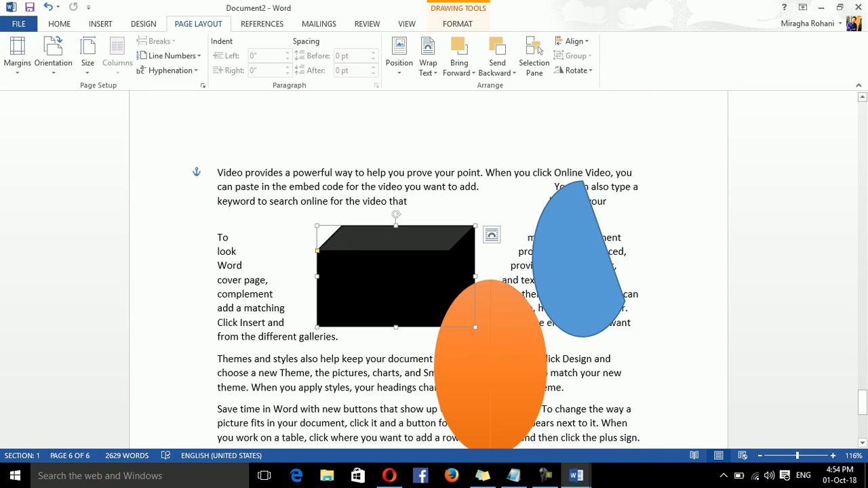
- Group the cube, the Or shape and the chord, and move the group slightly down and to the left
ctrl+click(490, 352)
ctrl+click(576, 264)
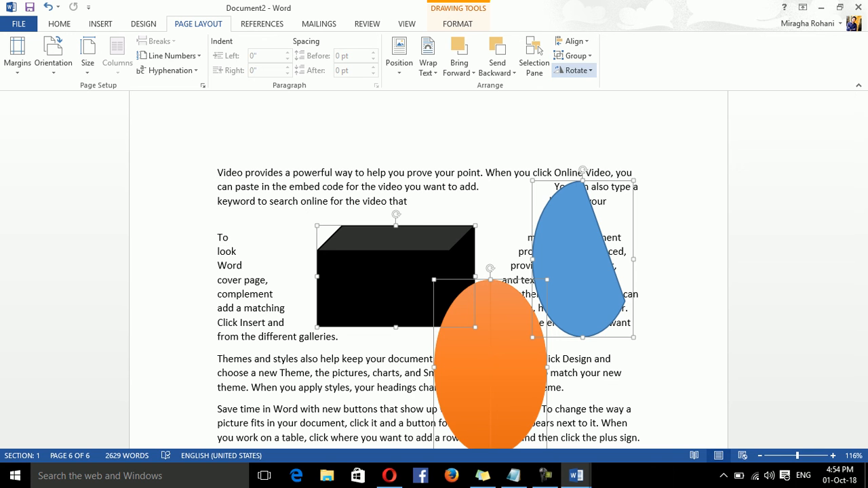
click(575, 55)
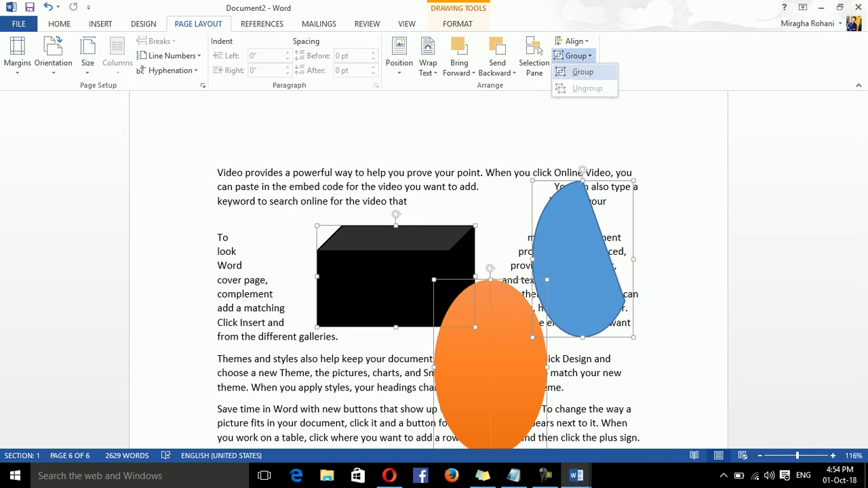
click(576, 70)
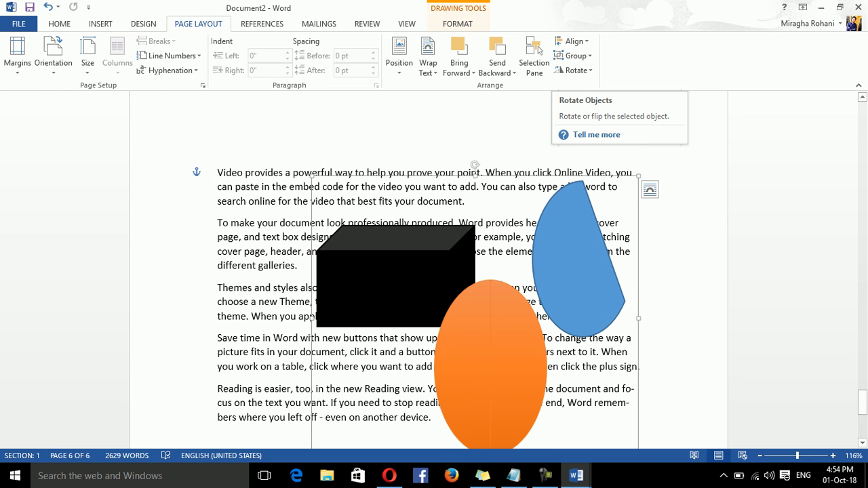
mouse_move(572, 261)
mouse_down()
mouse_move(551, 276)
mouse_move(562, 225)
mouse_move(428, 343)
mouse_move(578, 266)
mouse_move(558, 267)
mouse_up()
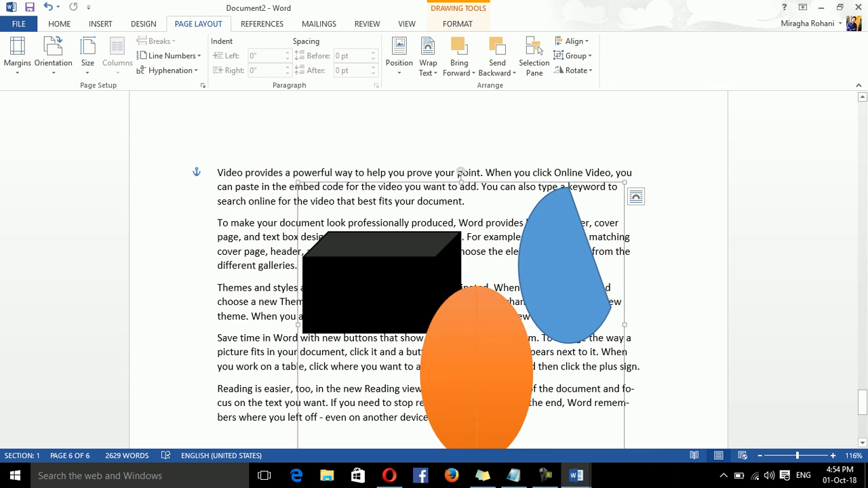
- Flip the grouped shapes vertically and rotate the group right by 90°
click(575, 56)
click(575, 56)
click(574, 70)
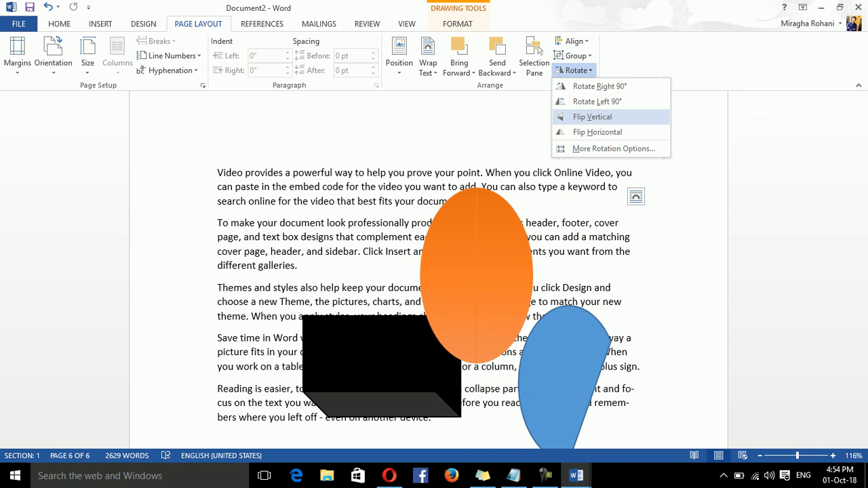
click(592, 117)
click(574, 71)
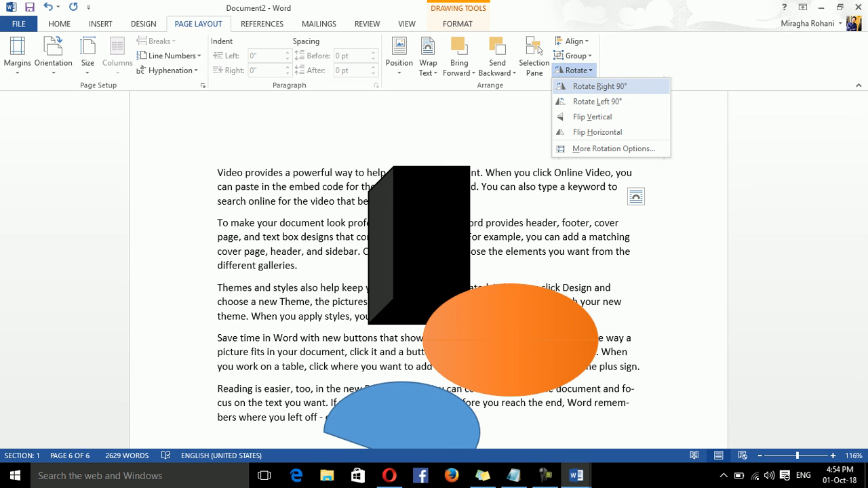
click(591, 86)
- Ungroup the shapes and move them separately: the cube down and left, the chord slightly up and left, and the orange ellipse left
click(575, 56)
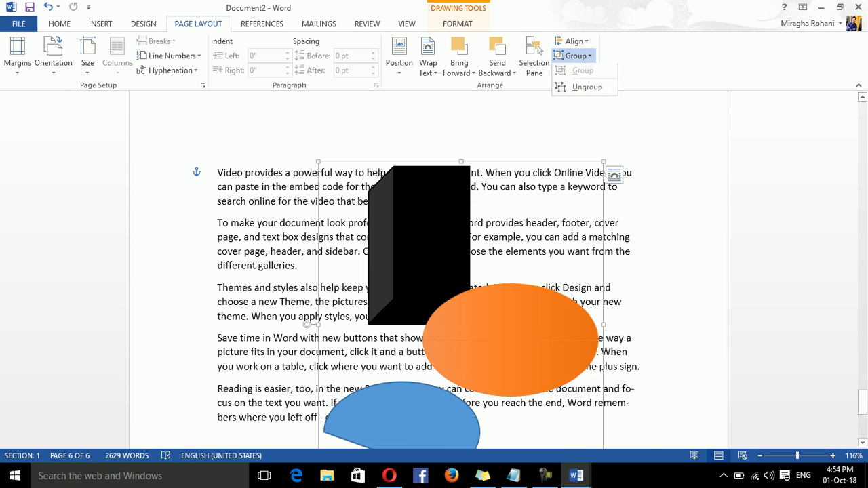
click(587, 88)
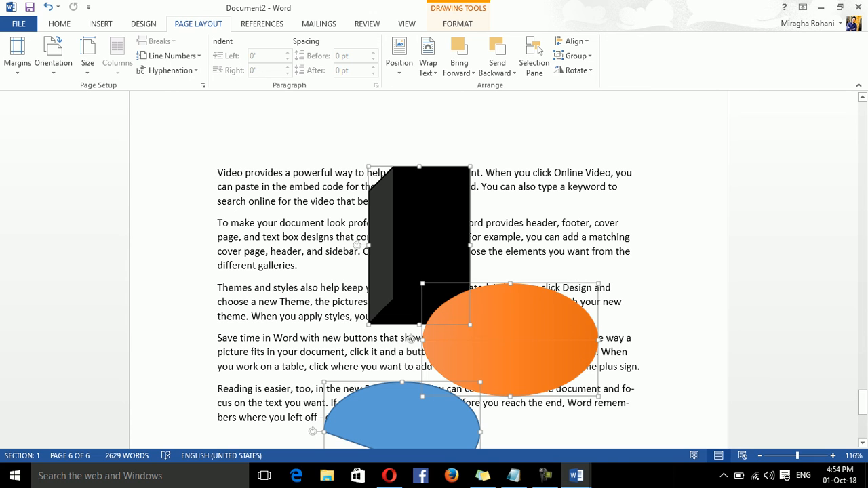
drag(502, 336, 584, 240)
click(523, 237)
drag(333, 224, 278, 305)
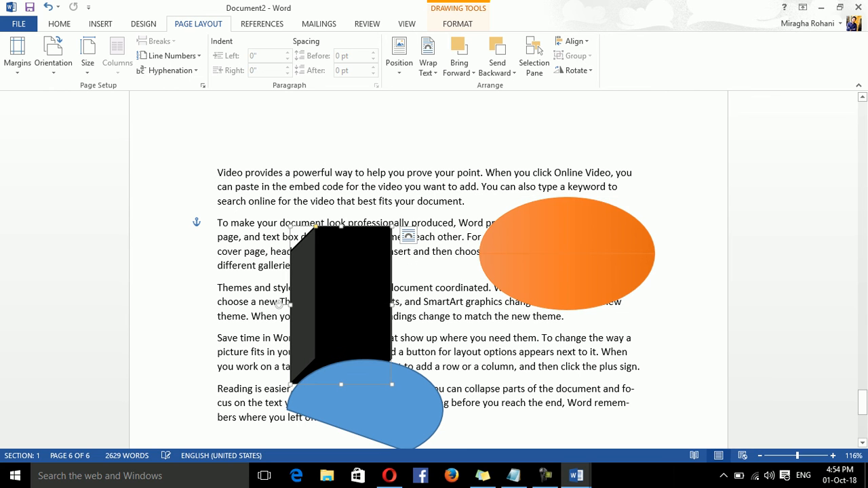
drag(483, 254, 378, 339)
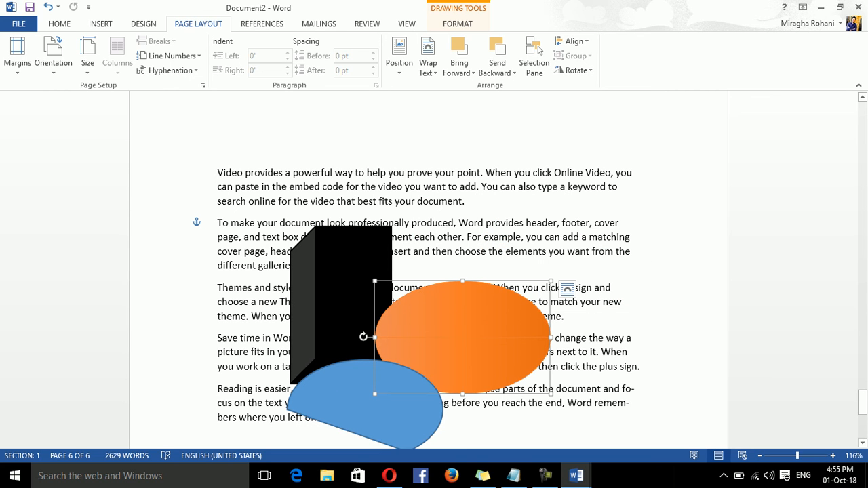
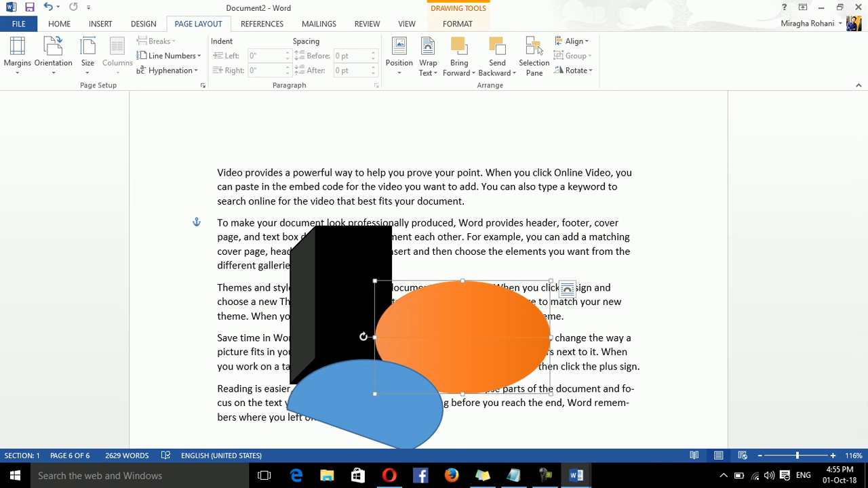
- Close Document2 and Document1 without saving their changes
key(alt+F4)
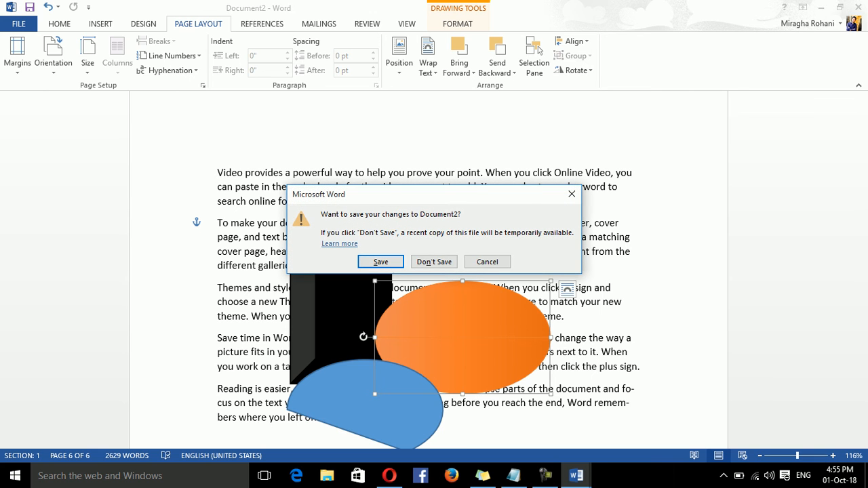
key(Tab)
key(Return)
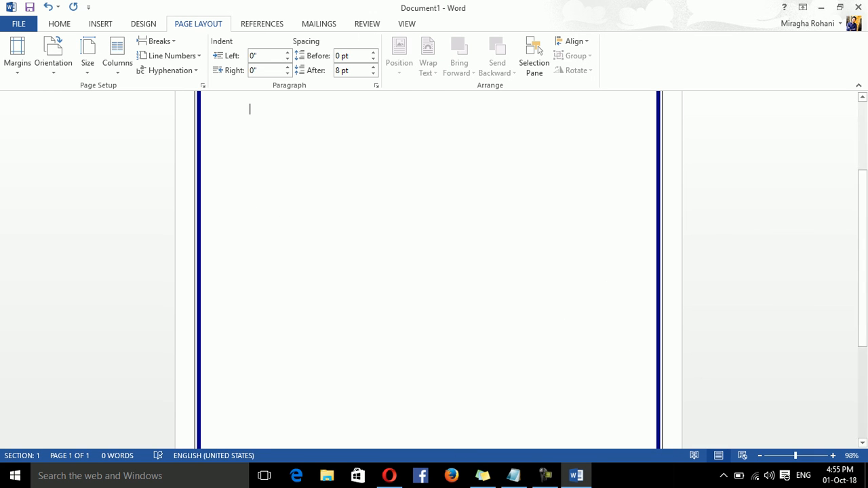
key(alt+F4)
key(Tab)
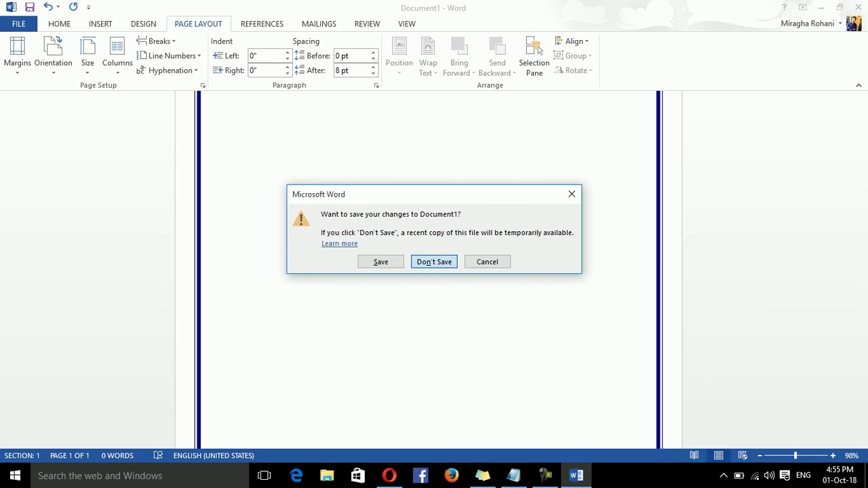
key(Return)
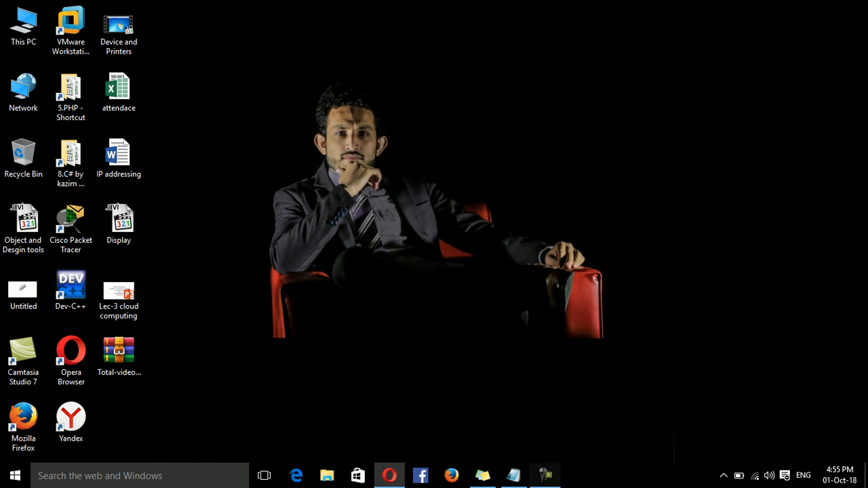